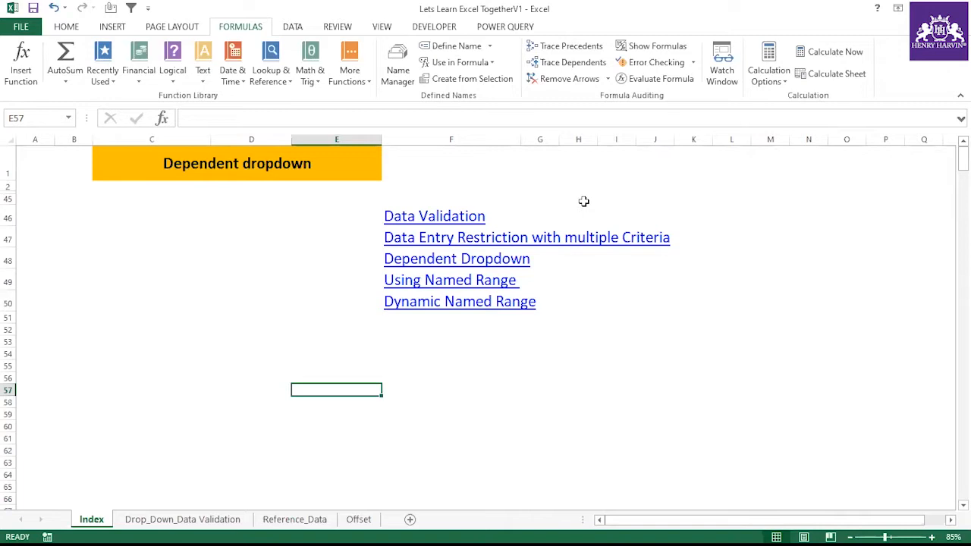
Review the list of data validation and named range topics on the Index sheet.
click(274, 173)
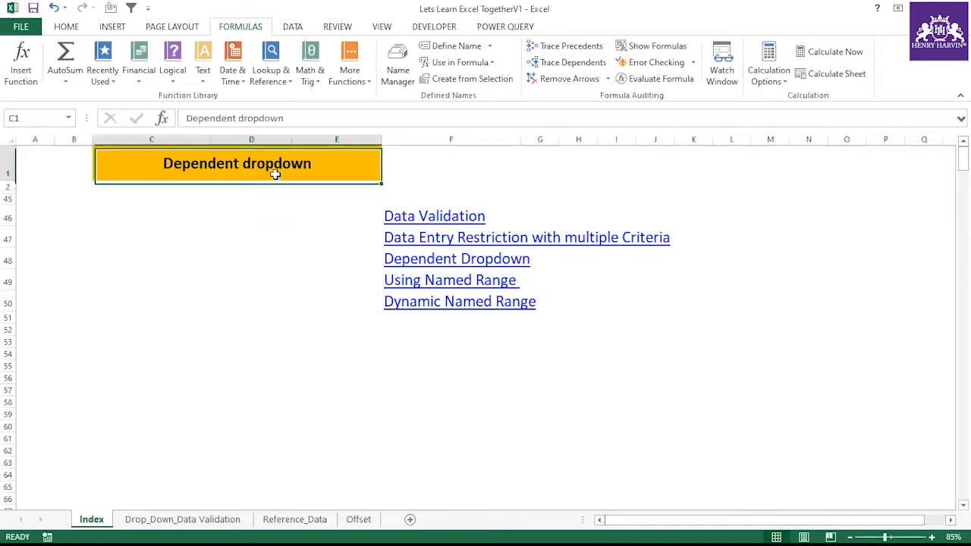
click(503, 219)
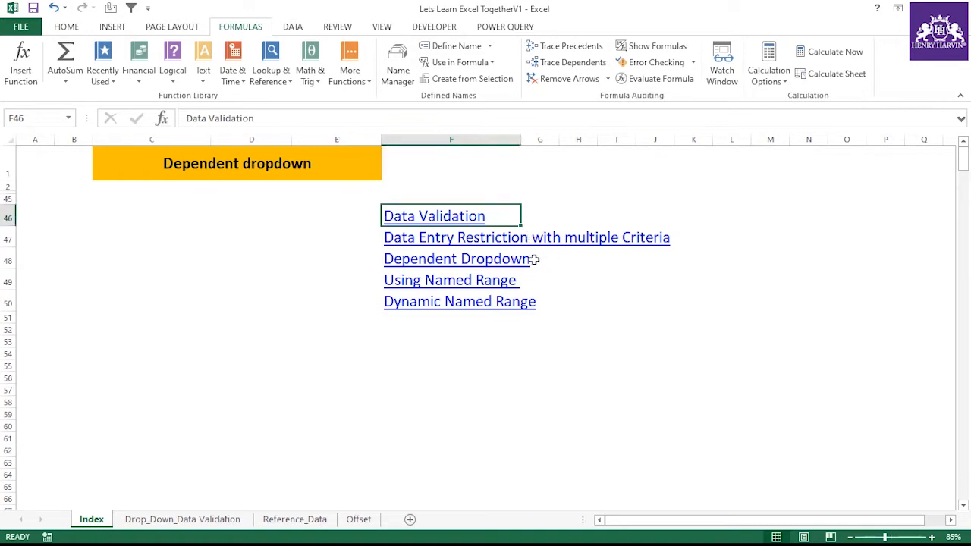
click(547, 302)
click(466, 332)
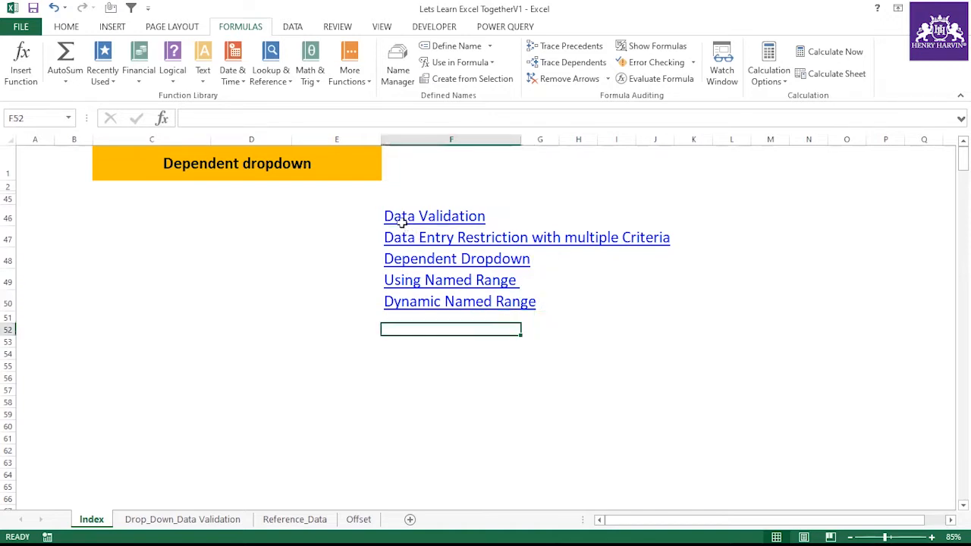
drag(397, 218, 687, 298)
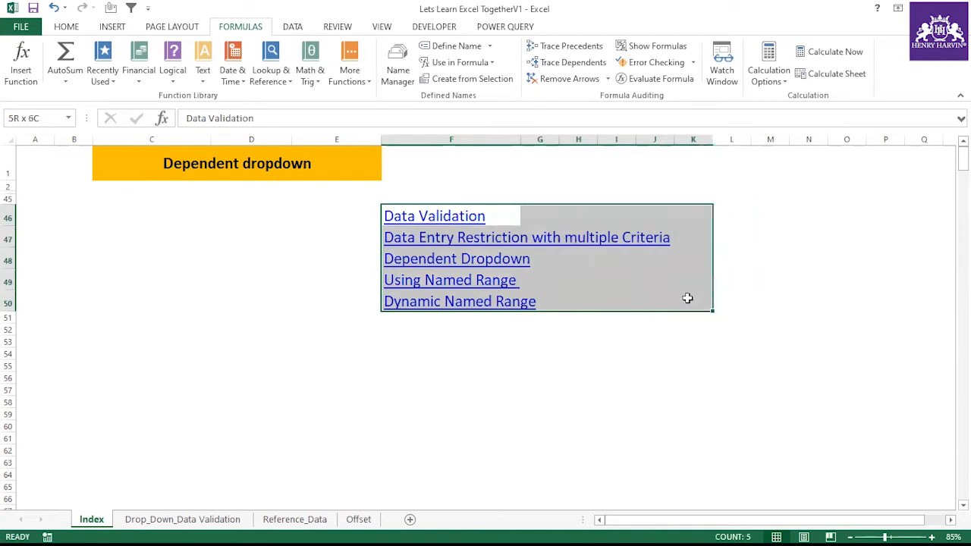
drag(688, 298, 687, 298)
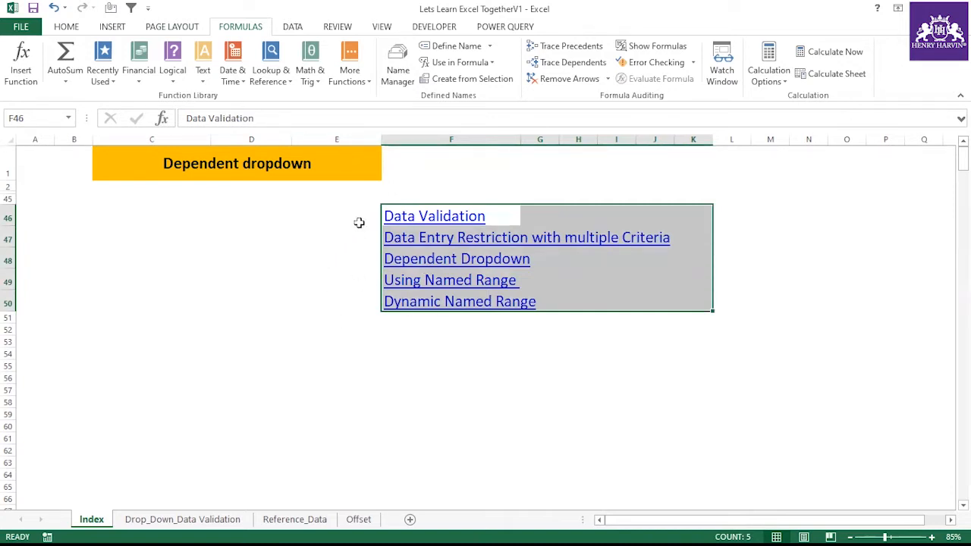
click(351, 326)
Copy the Dynamic Named Range heading from the Index sheet into A1 of a new sheet and fit column A's width.
click(493, 302)
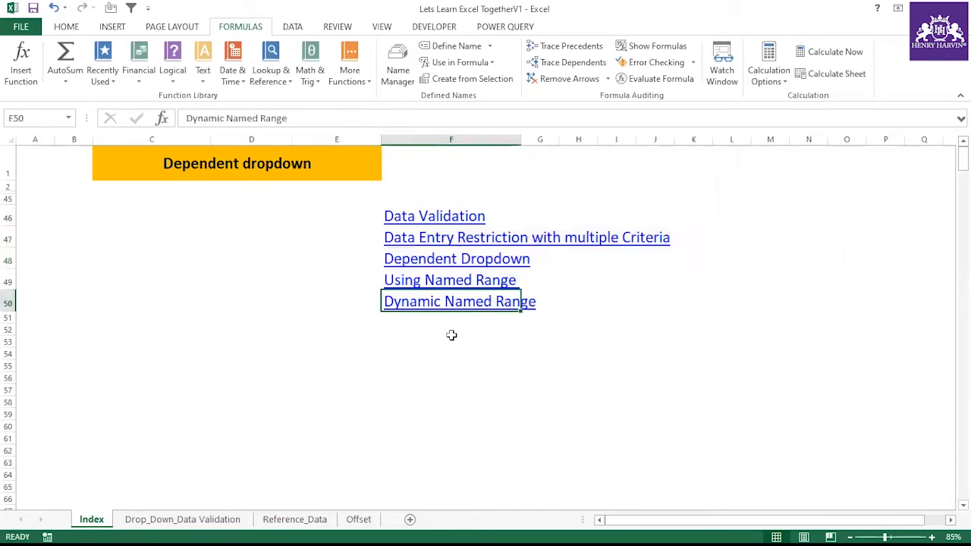
key(ctrl+c)
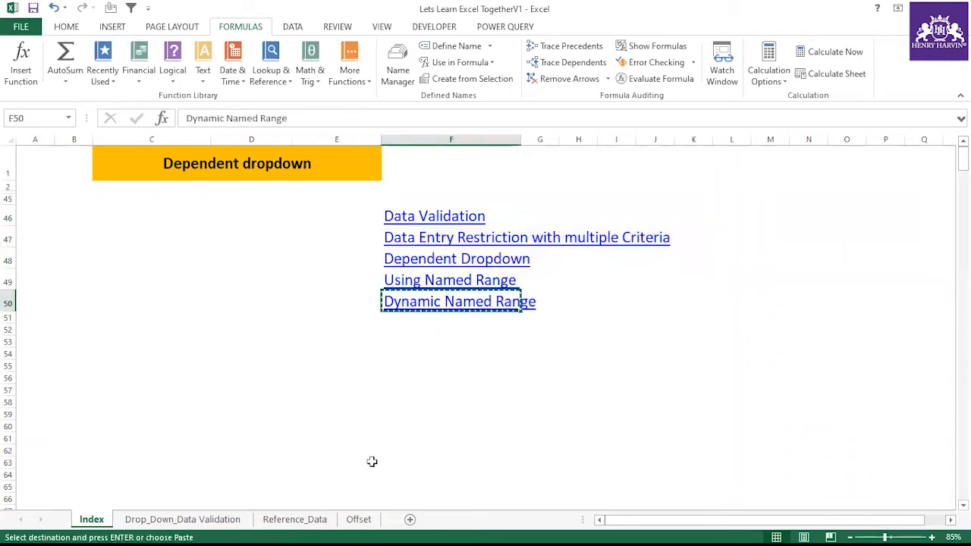
click(410, 520)
key(ctrl+v)
click(128, 261)
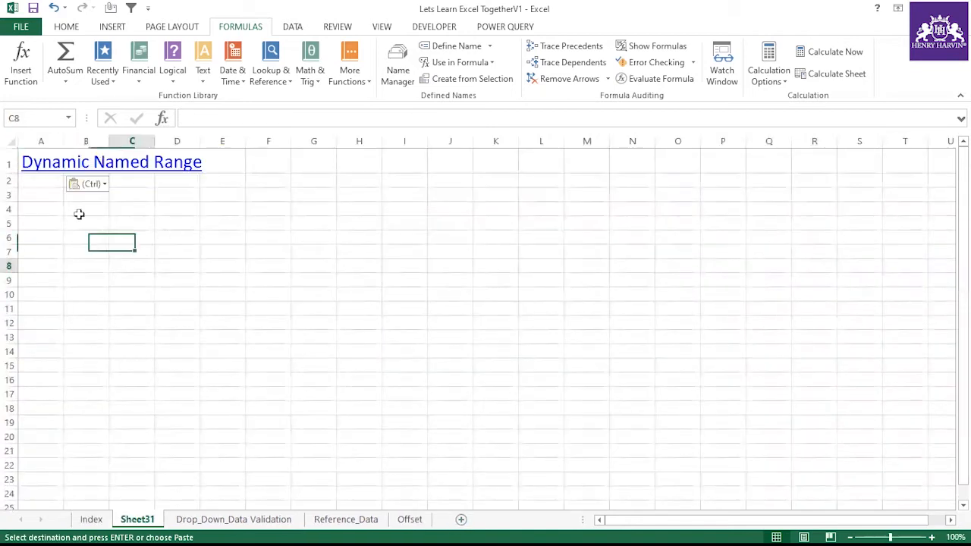
double_click(63, 141)
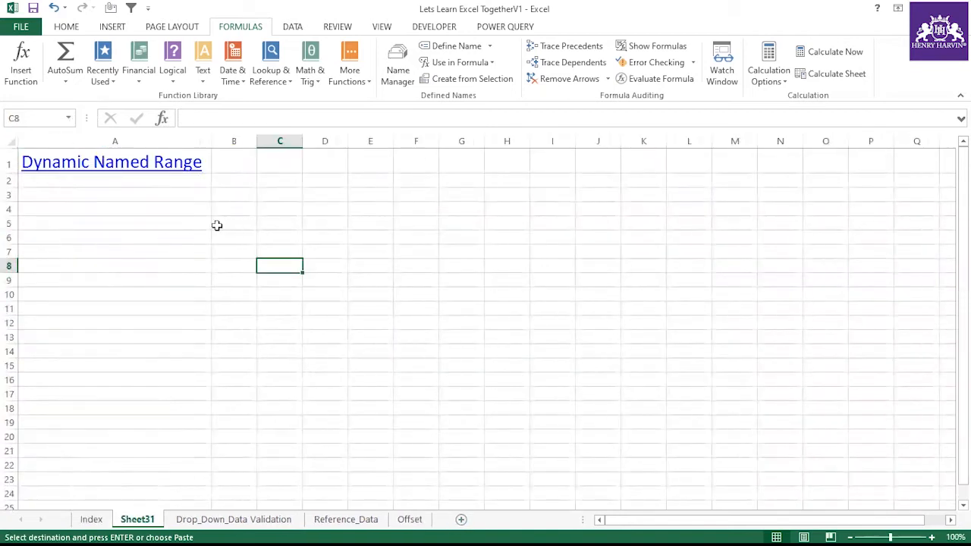
Fill cells K1 to K10 with the series A1 through A10.
click(649, 160)
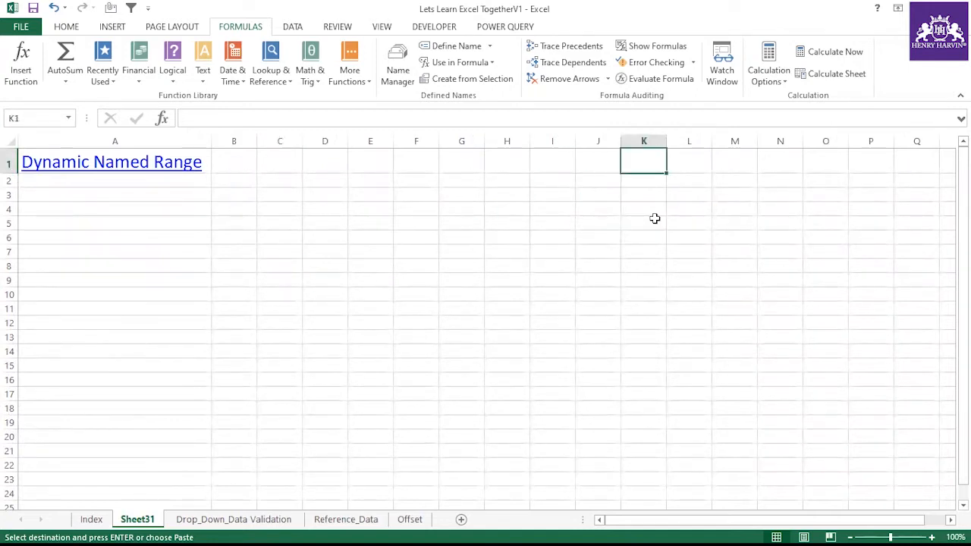
text(A1)
click(652, 223)
click(663, 170)
drag(668, 173, 679, 300)
click(679, 263)
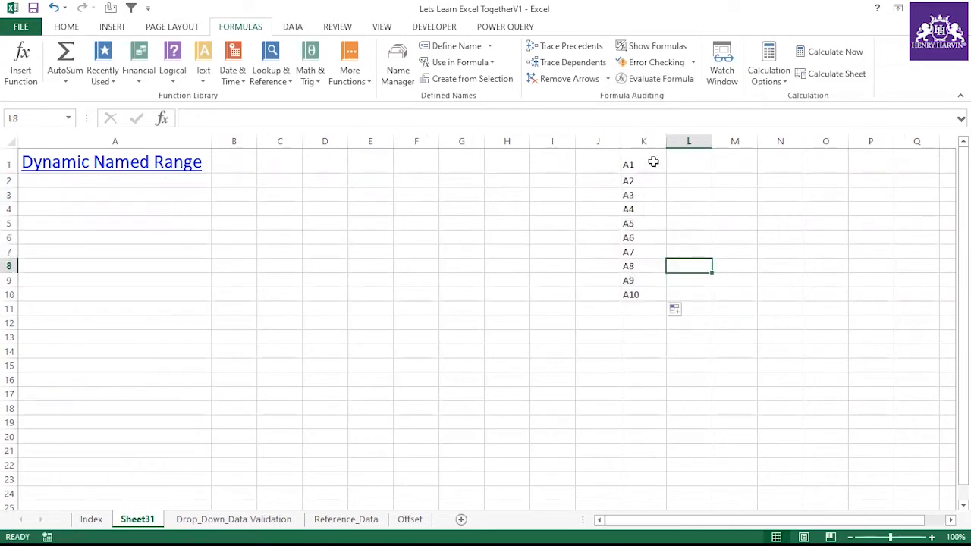
click(332, 162)
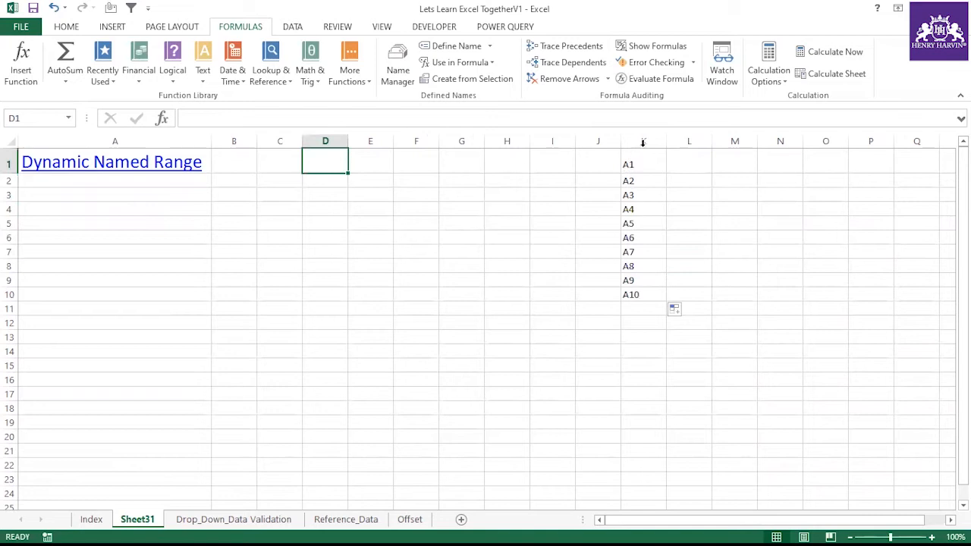
click(326, 183)
key(Down)
key(Down)
key(Down)
key(Down)
key(Down)
key(Down)
key(Down)
key(Down)
key(Down)
key(Down)
key(Down)
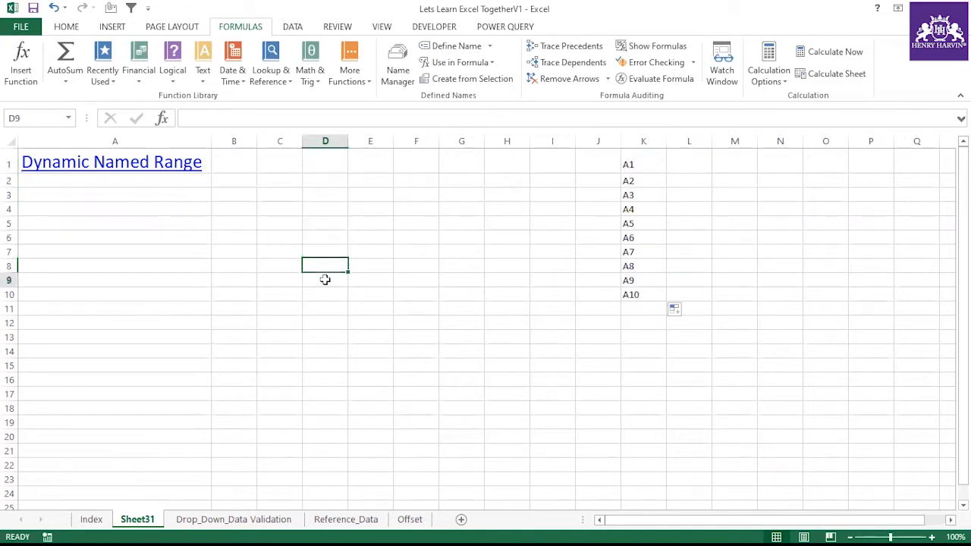
key(Up)
key(Up)
key(Up)
key(Up)
key(Up)
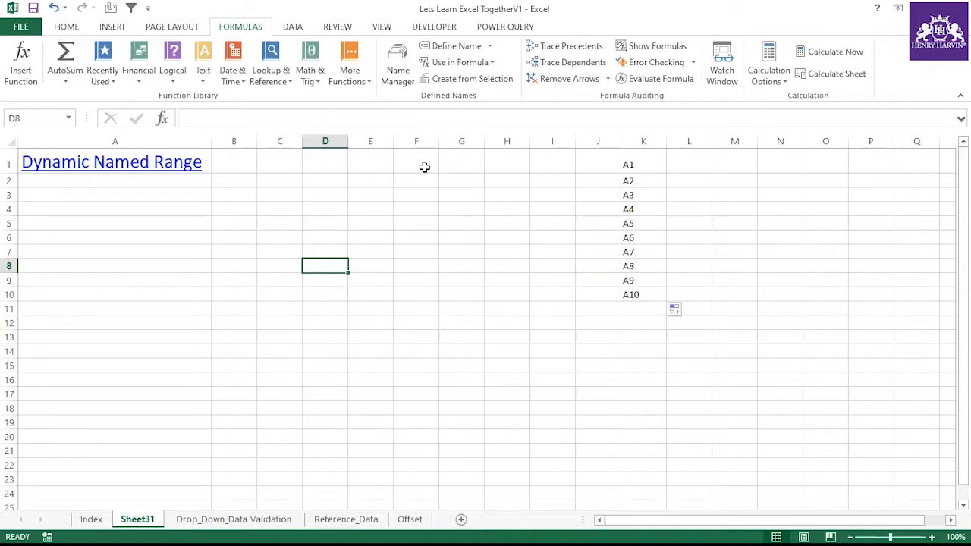
drag(645, 161, 644, 293)
Apply List data validation to cell I8 with column K as the source, and check its dropdown.
click(552, 264)
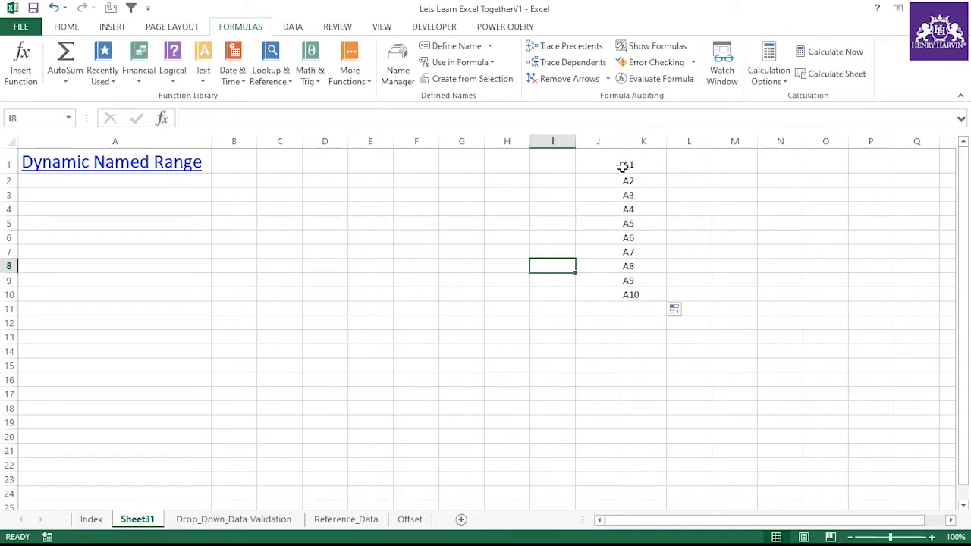
scroll(354, 34, down, 1)
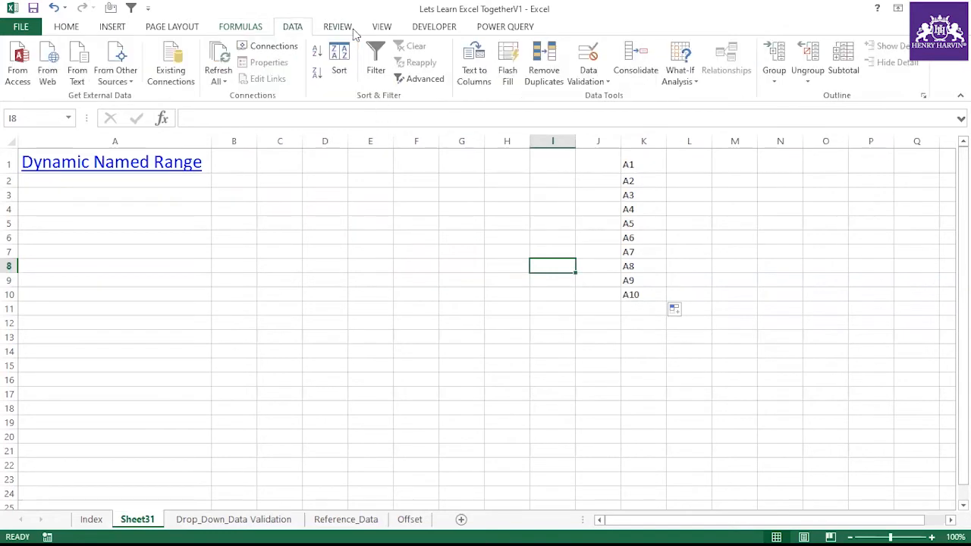
click(588, 80)
click(596, 96)
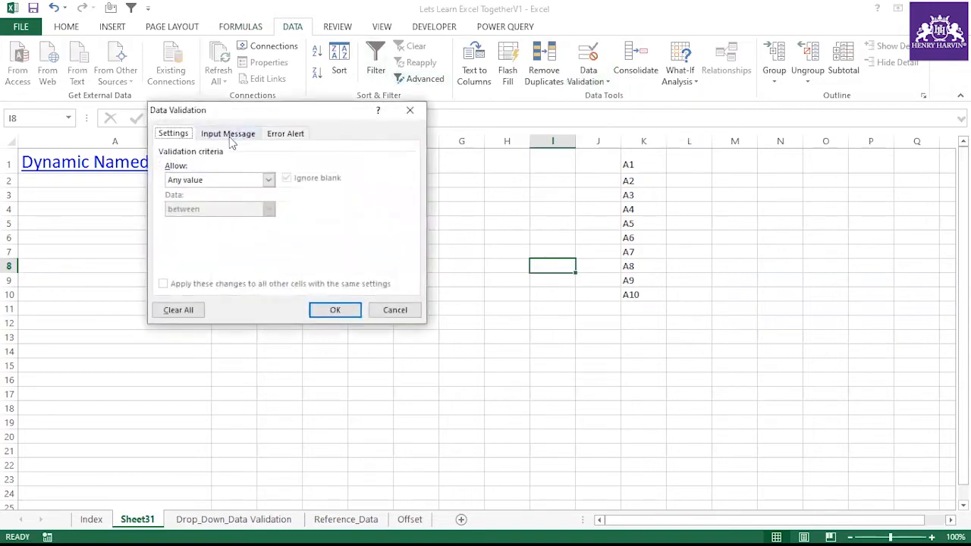
click(220, 181)
click(186, 220)
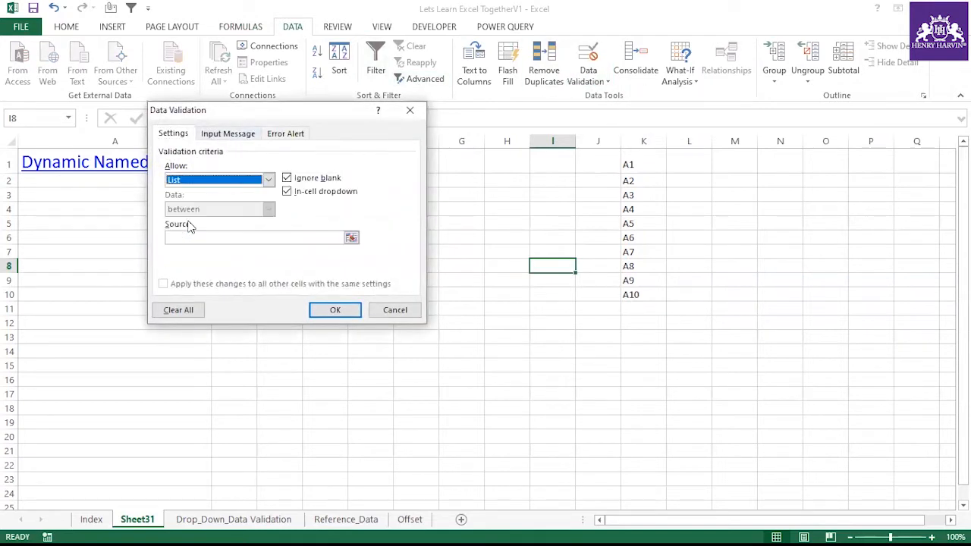
click(198, 237)
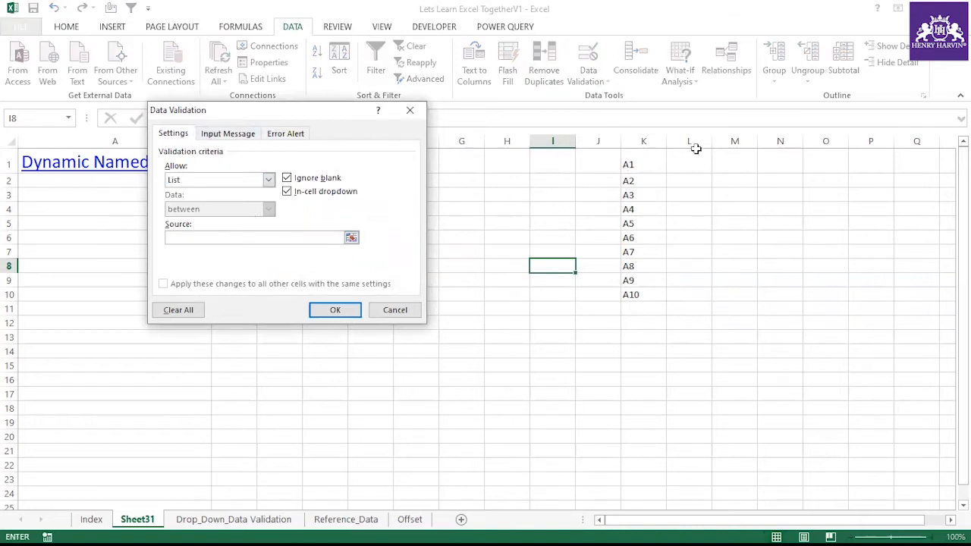
click(645, 138)
click(330, 306)
click(581, 266)
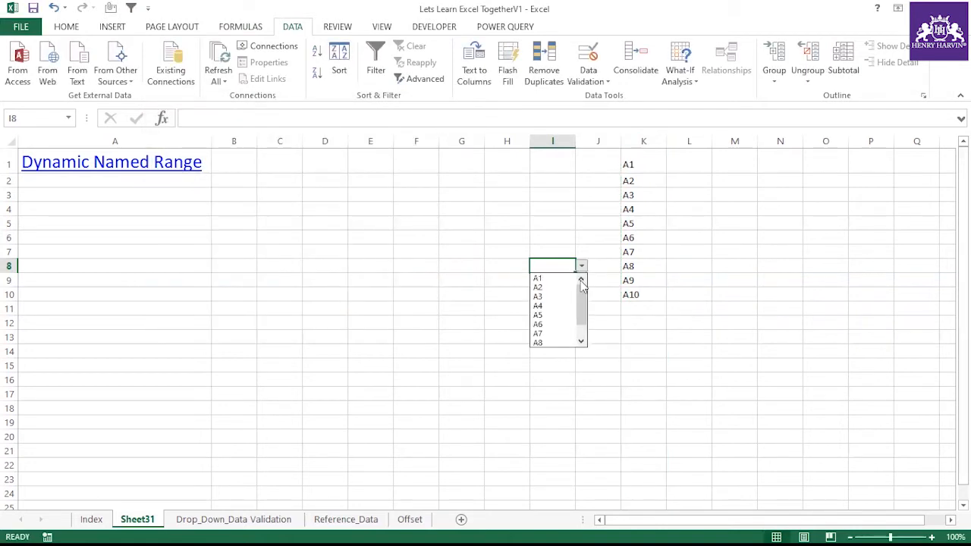
mouse_move(581, 292)
mouse_down()
mouse_move(584, 347)
mouse_move(581, 278)
mouse_up()
Delete the entries A6 through A10 from cells K6 to K10.
click(648, 251)
drag(648, 238, 645, 294)
key(Delete)
click(631, 349)
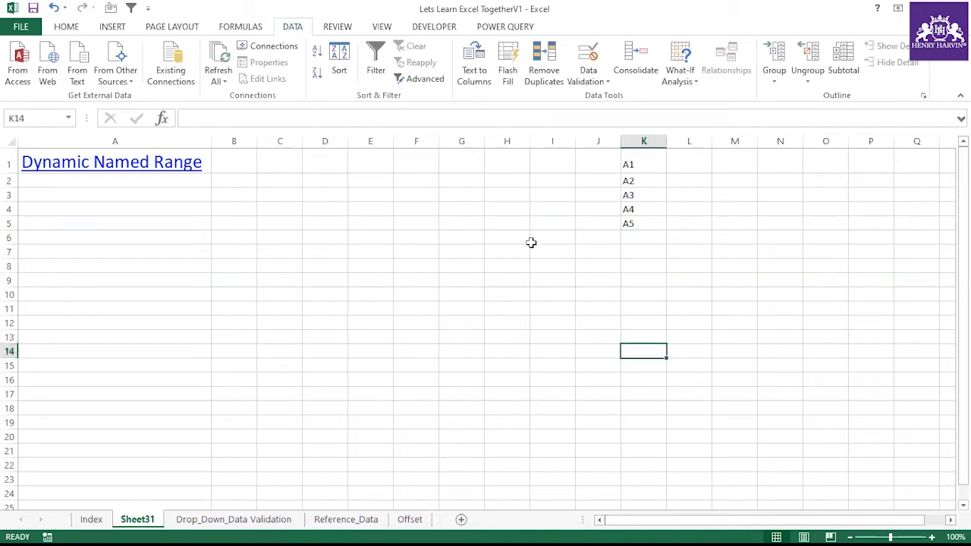
Shade the dropdown cell I8 with the orange fill colour.
click(545, 237)
click(548, 251)
click(554, 265)
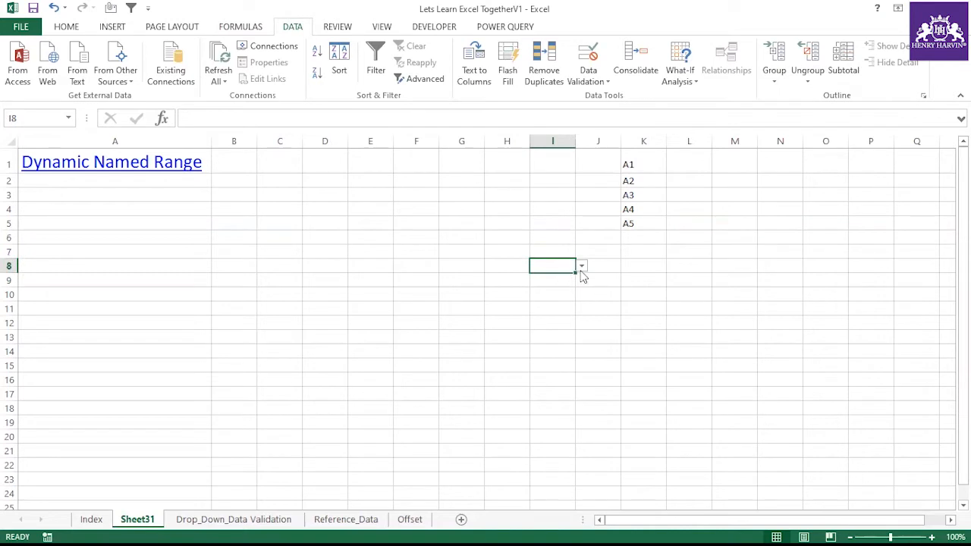
click(71, 28)
click(215, 73)
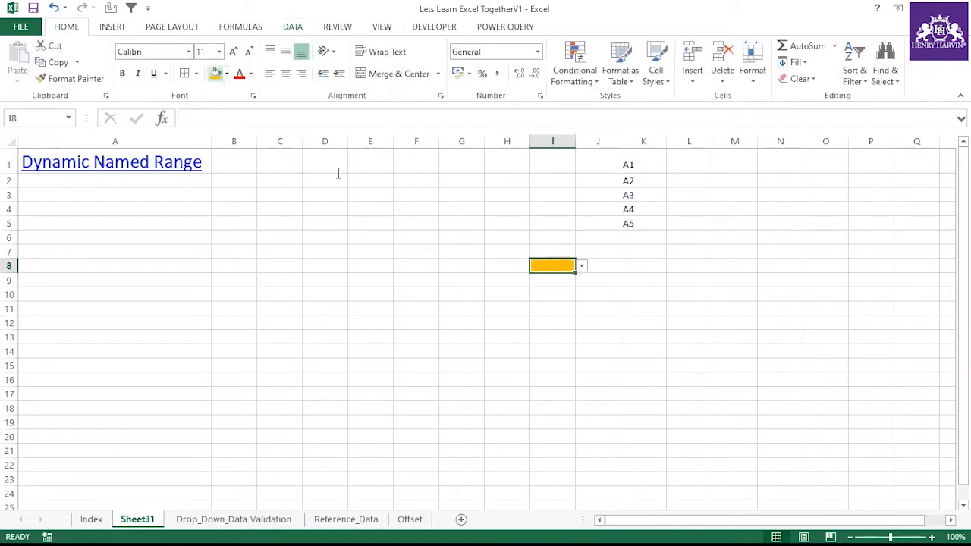
Examine the entries offered by the dropdown in cell I8, including the end of the list.
click(582, 266)
scroll(580, 304, up, 1)
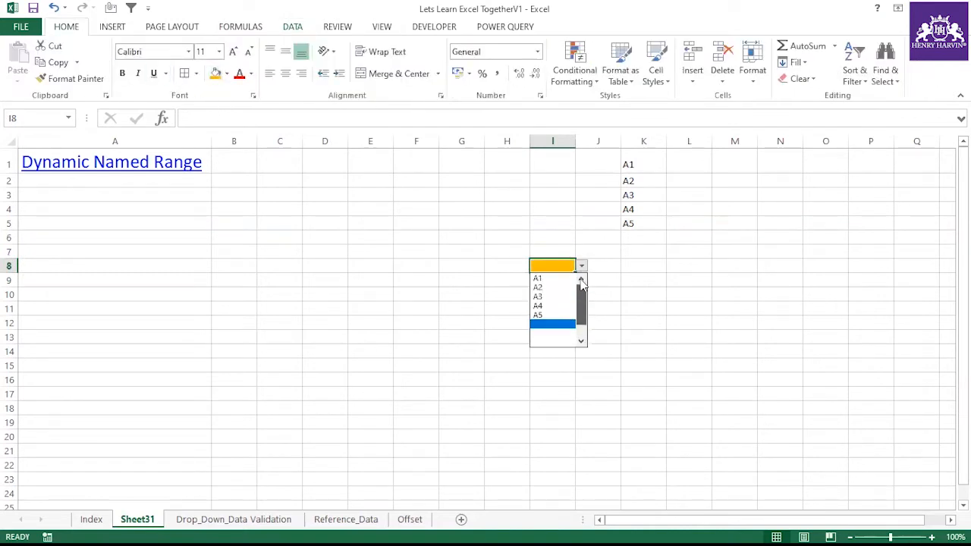
drag(579, 297, 582, 273)
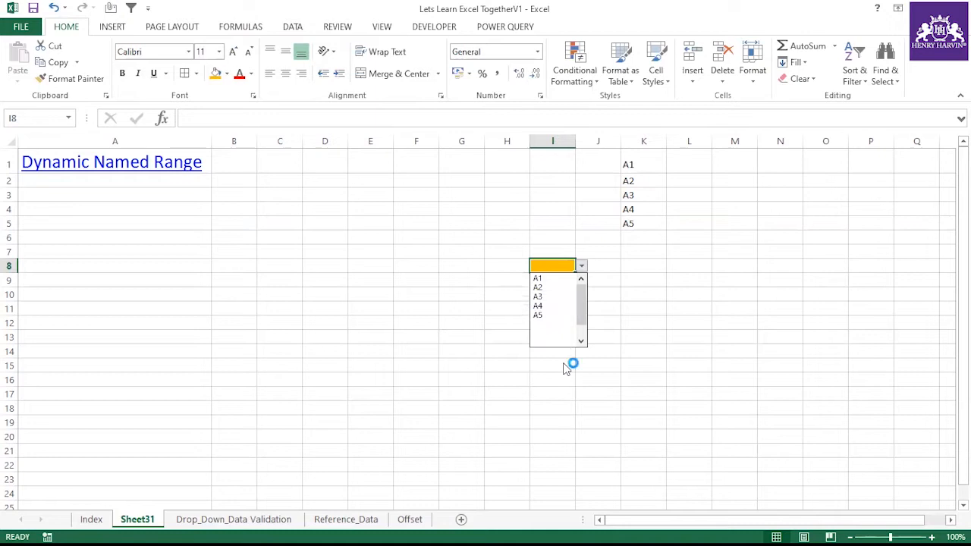
drag(581, 313, 591, 278)
click(639, 310)
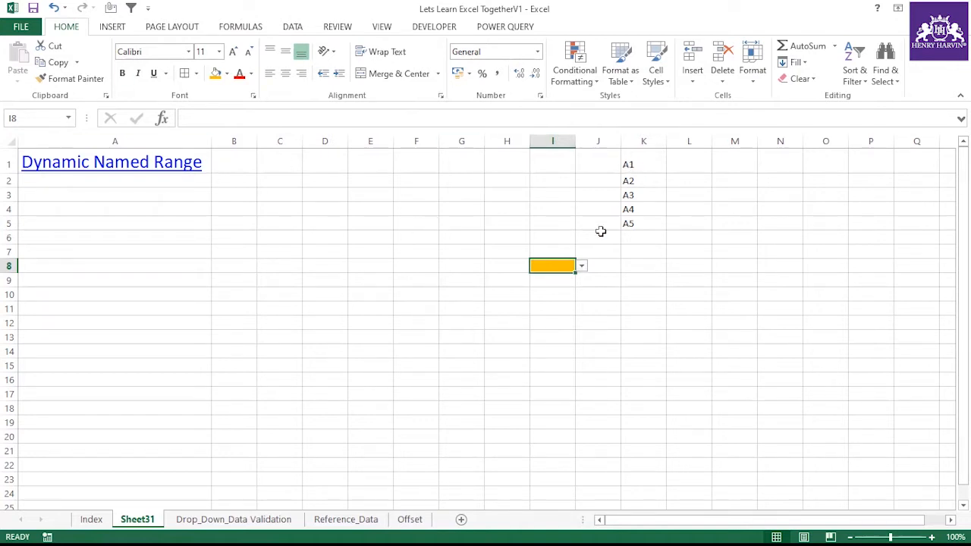
click(583, 268)
drag(585, 305, 585, 278)
click(338, 276)
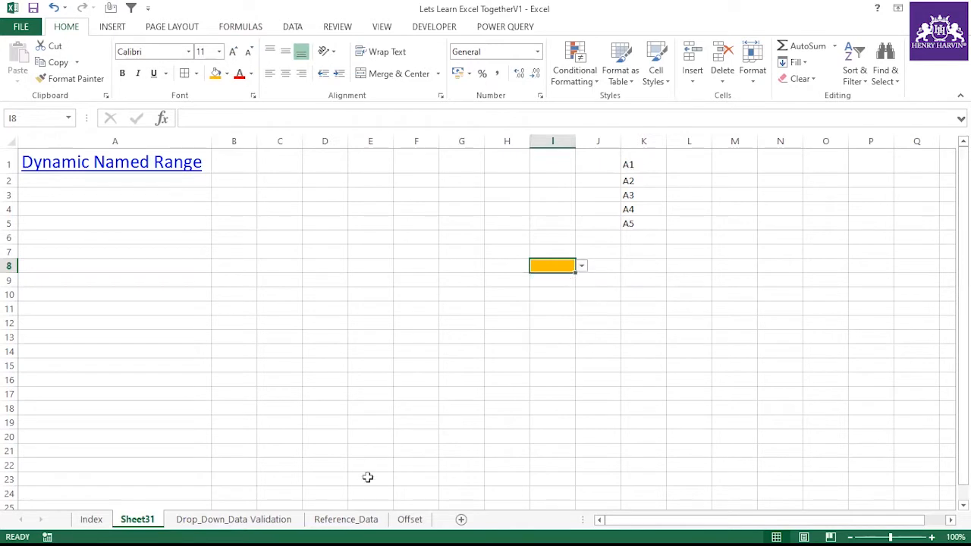
Look through the workbook's other sheets for a table of India and USA cities.
click(409, 520)
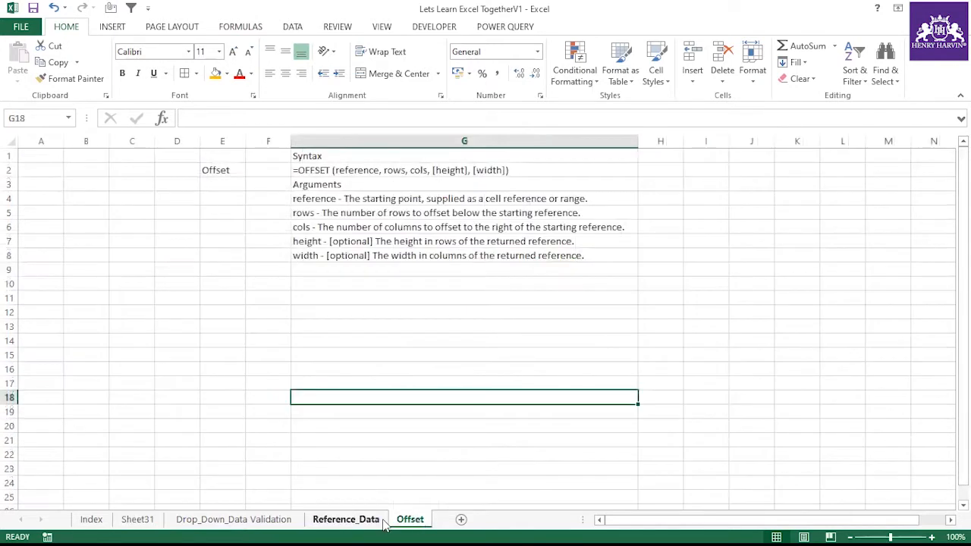
click(370, 522)
click(281, 521)
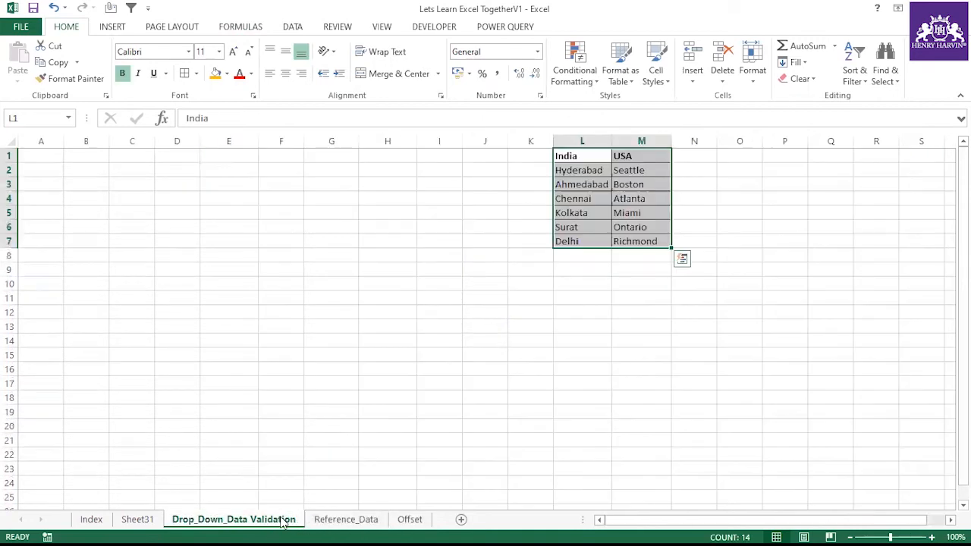
click(144, 523)
click(212, 529)
click(333, 521)
Copy the India and USA city table L1:M7 from the Drop_Down_Data Validation sheet to B12 on the Offset sheet.
click(237, 519)
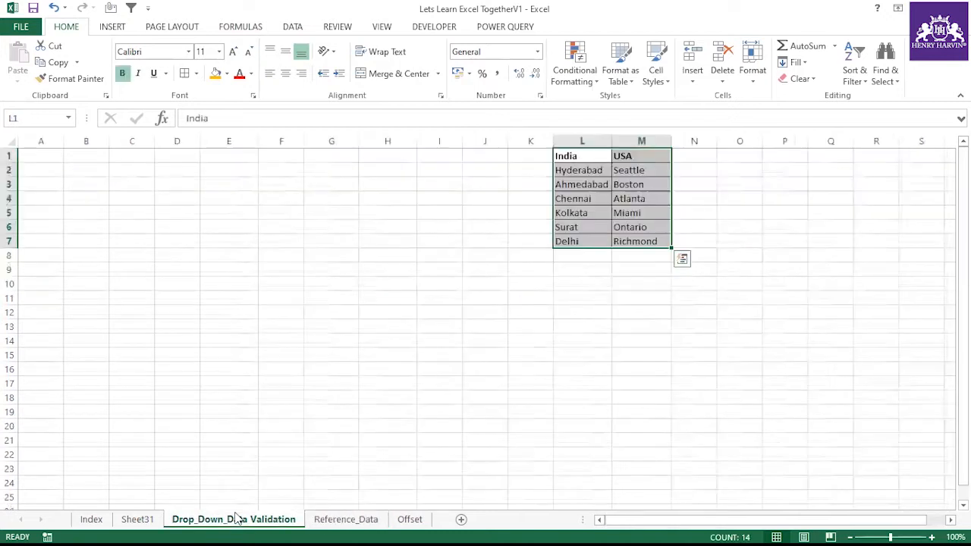
click(531, 268)
drag(578, 152, 646, 243)
key(ctrl+c)
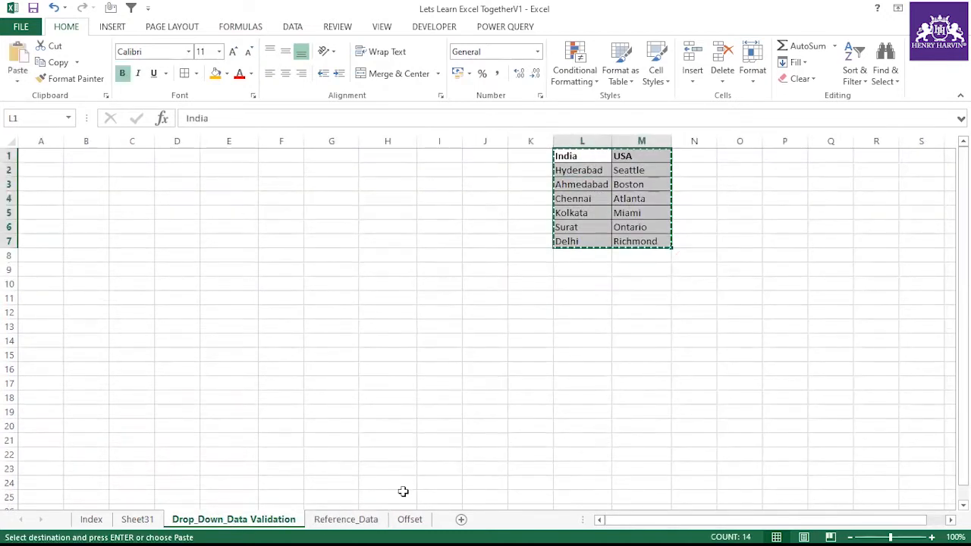
click(408, 519)
click(82, 312)
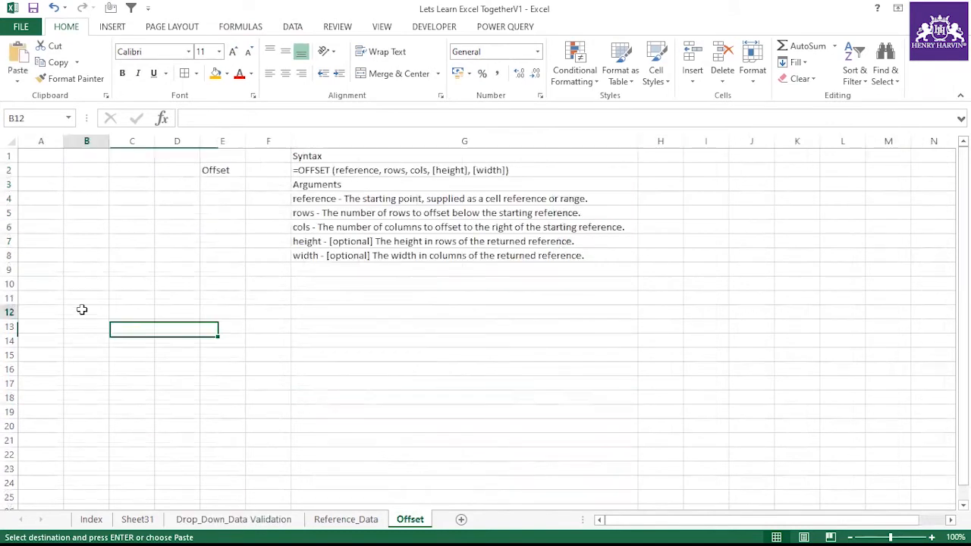
key(ctrl+v)
click(258, 323)
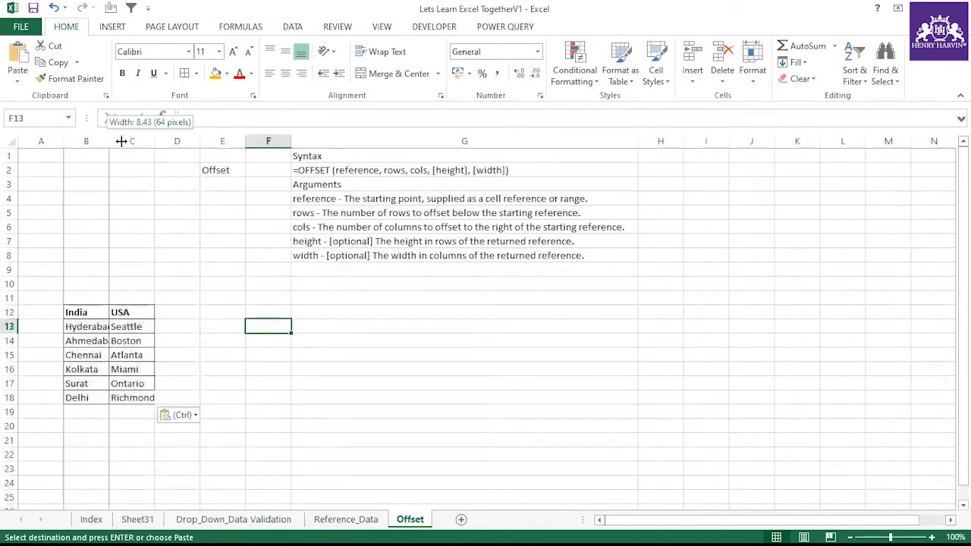
Fit the widths of columns B and C to the pasted city names.
double_click(108, 139)
double_click(175, 139)
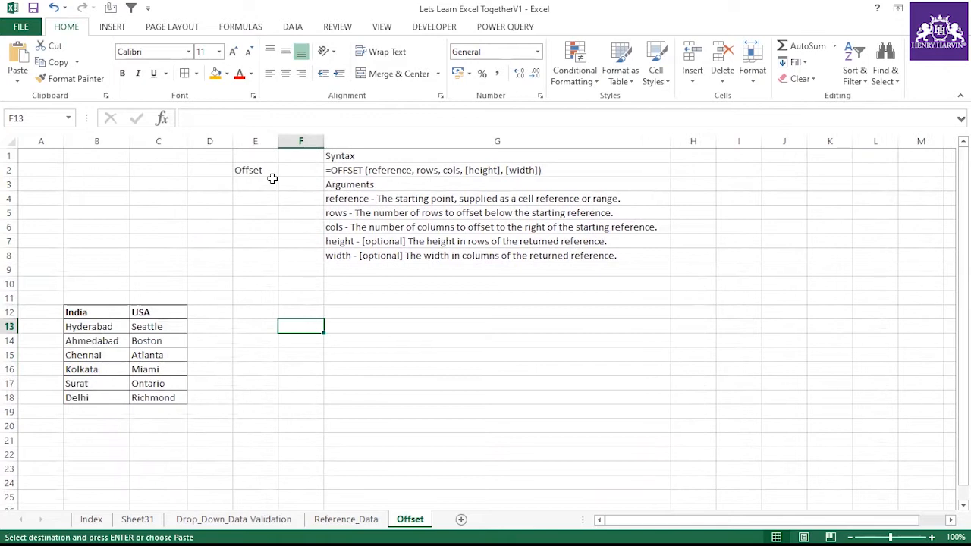
click(262, 169)
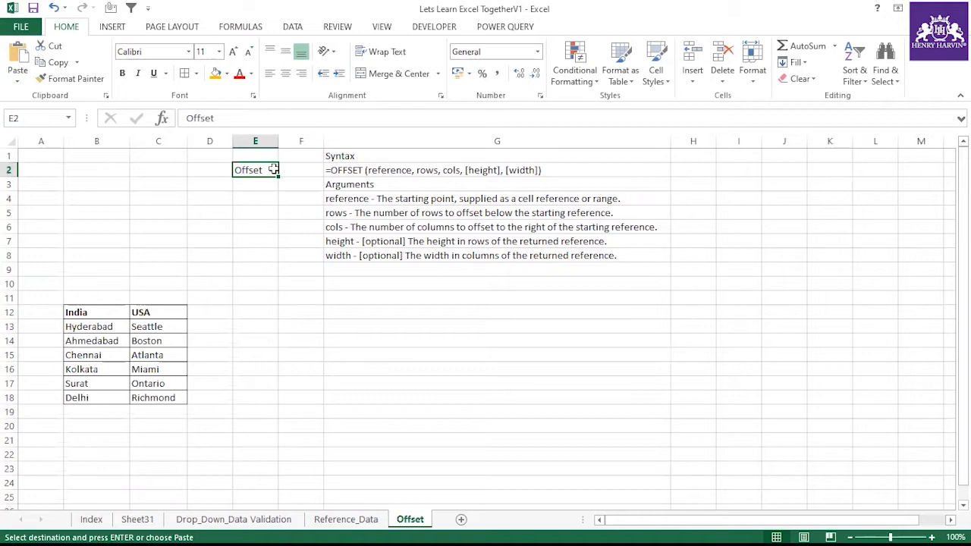
Examine the reference, rows, cols, height and width arguments in the OFFSET syntax text in G2, leaving the cell unedited.
click(439, 174)
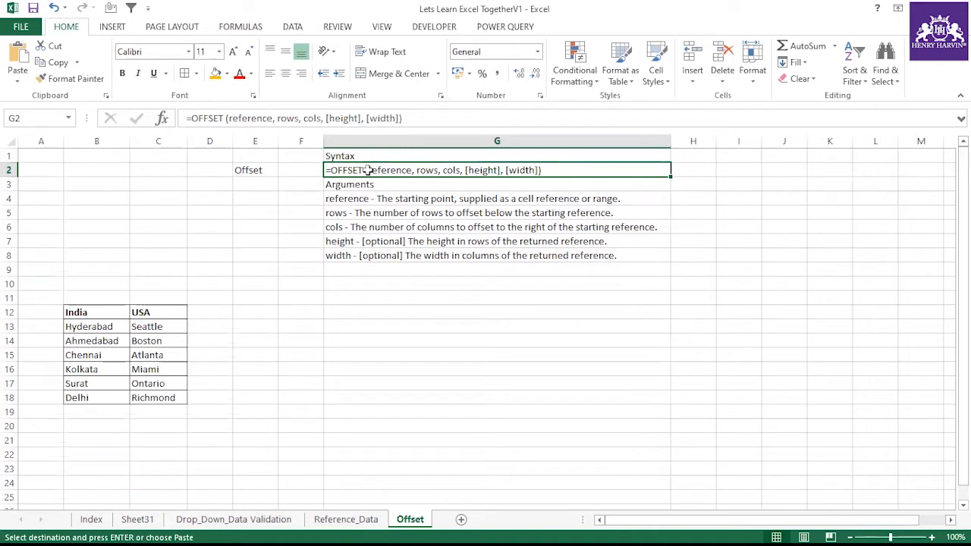
click(243, 118)
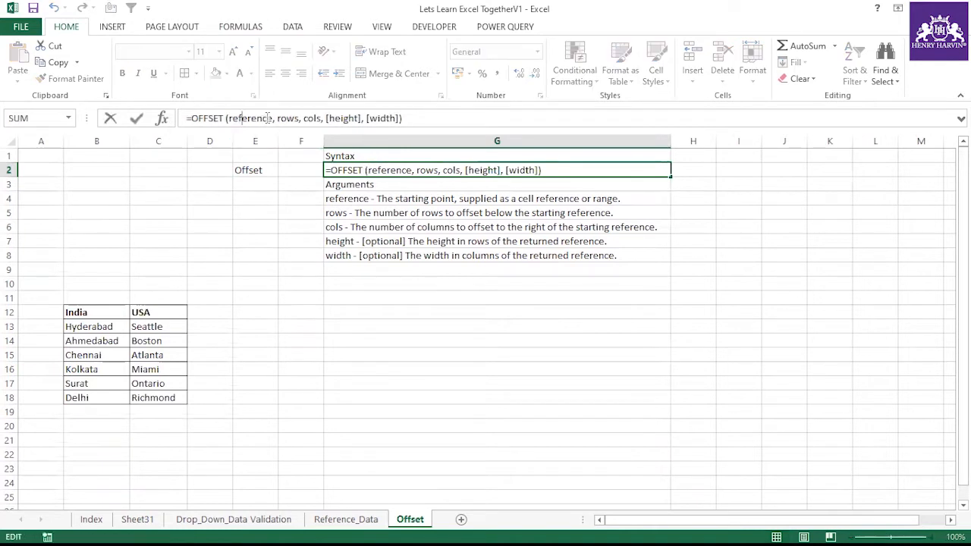
drag(271, 119, 229, 119)
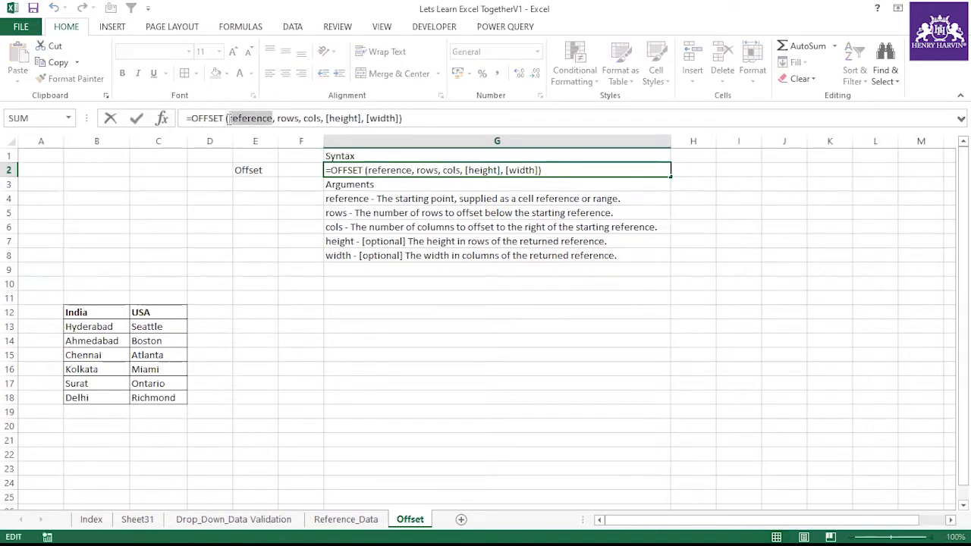
drag(299, 118, 323, 118)
click(328, 117)
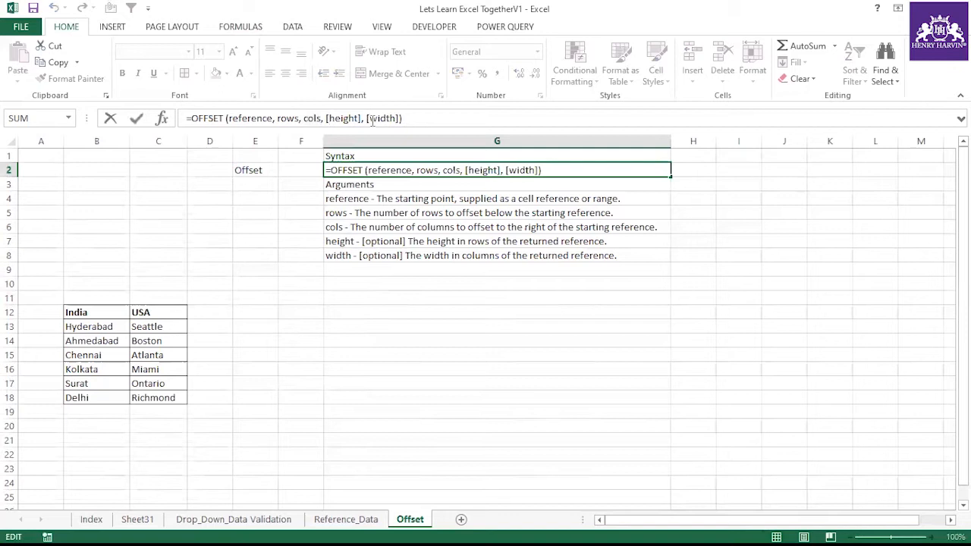
click(363, 304)
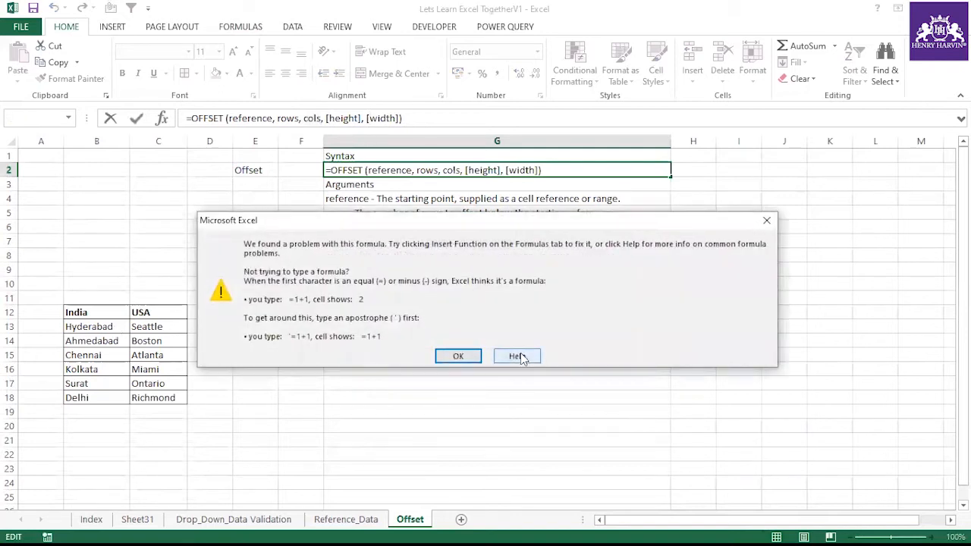
click(459, 357)
click(395, 282)
key(Escape)
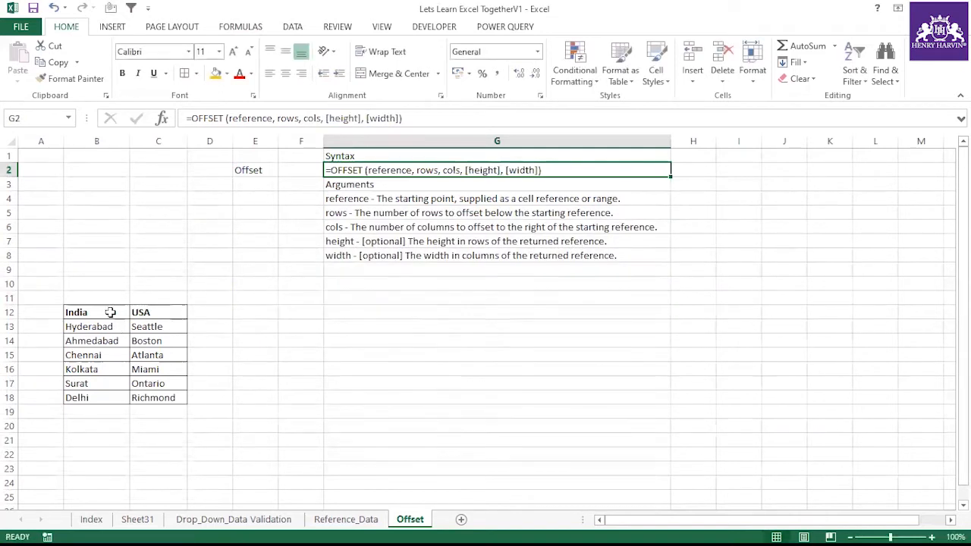
Trace row offsets down the India column from the header in B12, and compare them with the OFFSET syntax in G2.
click(110, 313)
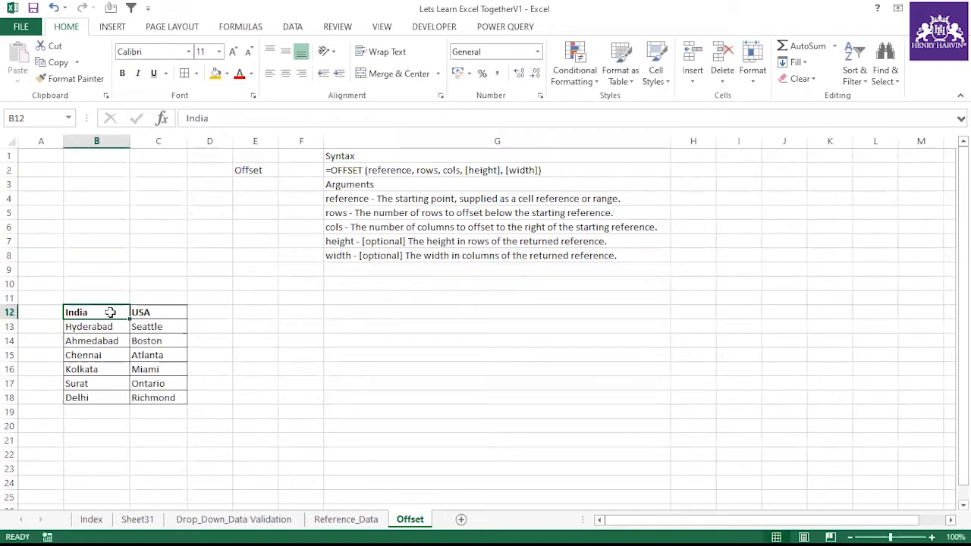
click(98, 328)
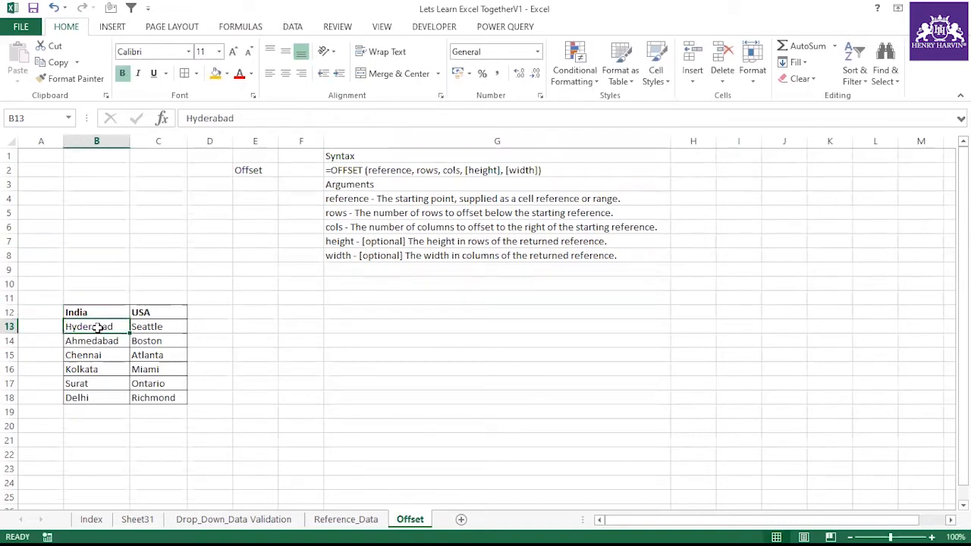
click(85, 312)
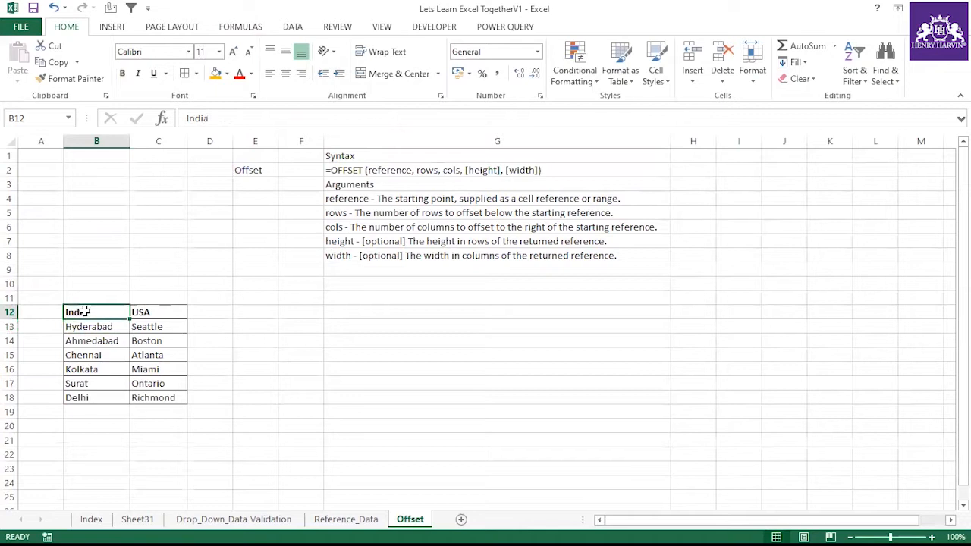
click(83, 326)
click(83, 341)
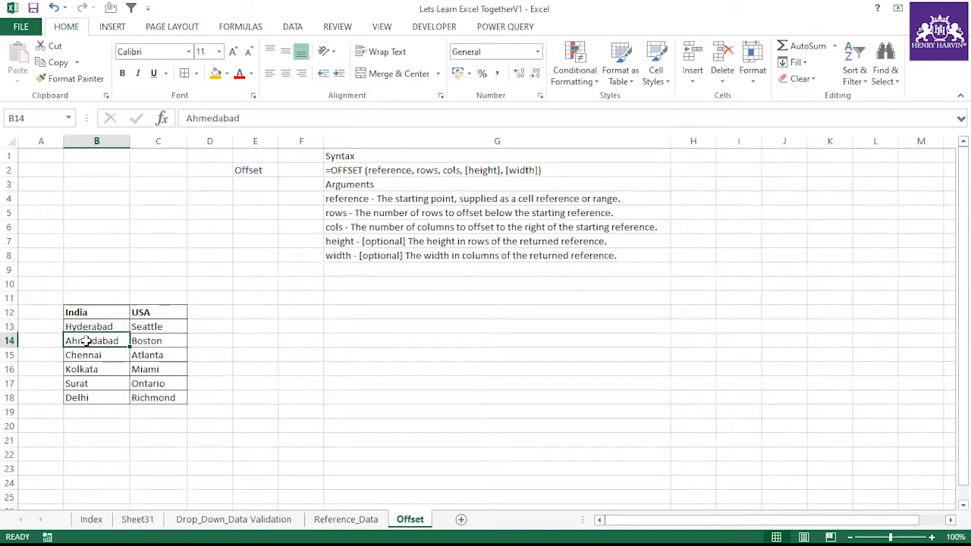
click(84, 357)
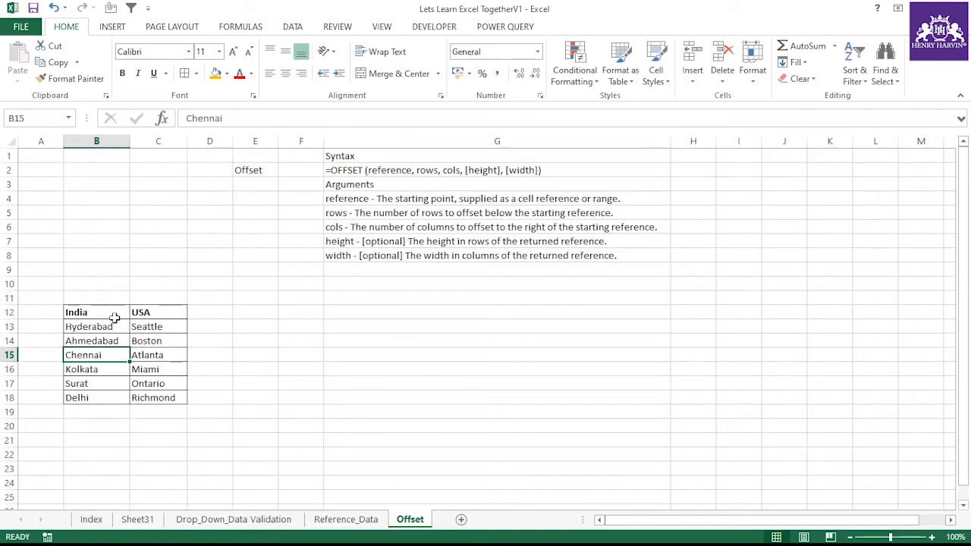
click(433, 170)
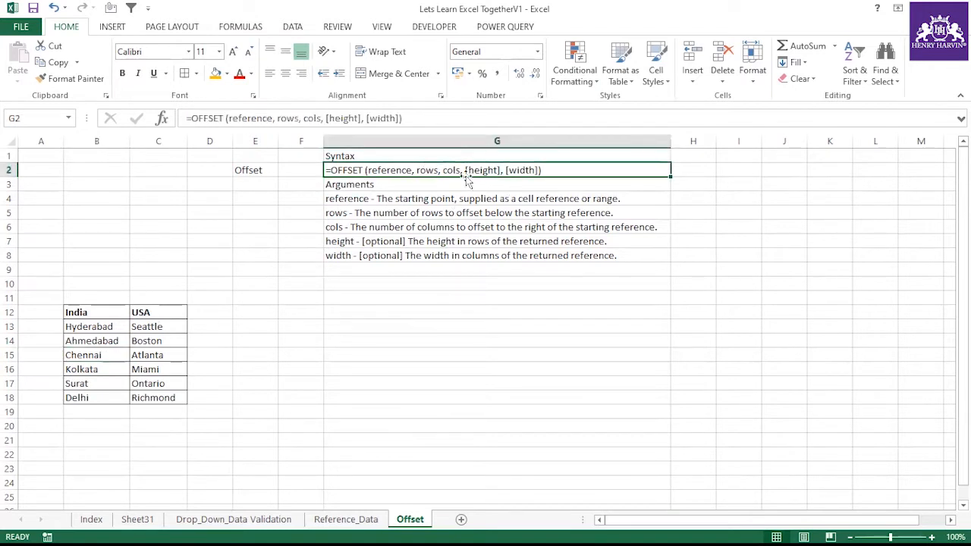
Enter the formula =OFFSET(B12,2,1,1,1) in cell E14.
click(245, 343)
text(=offset()
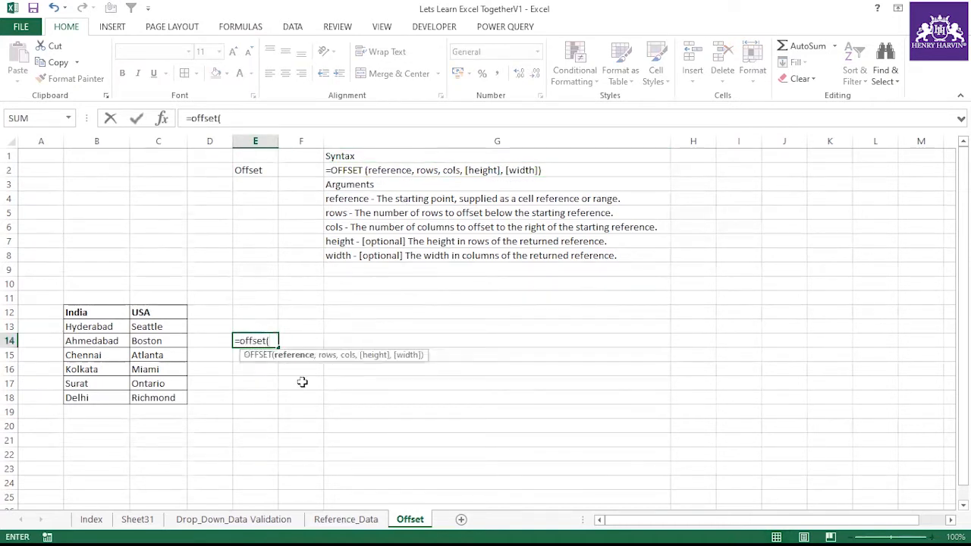
click(100, 315)
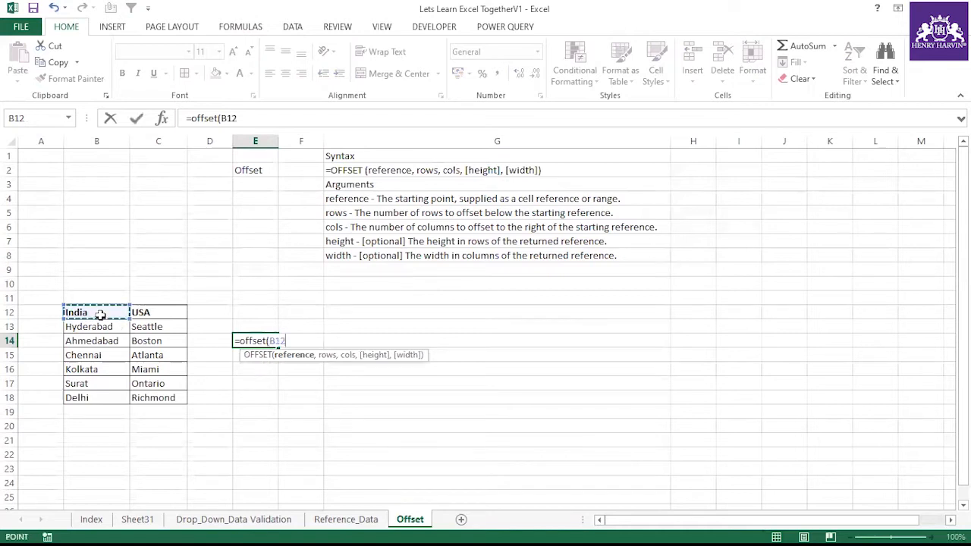
text(,)
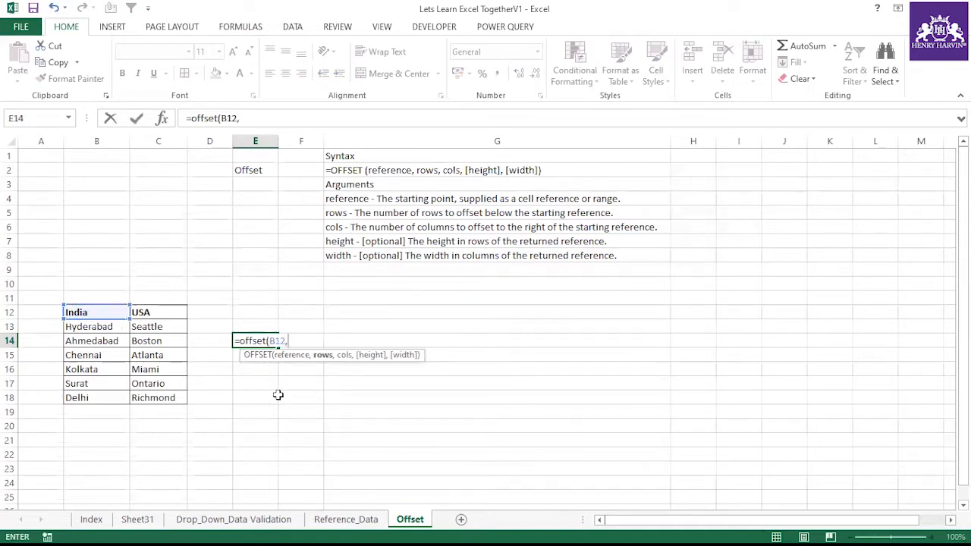
text(2,)
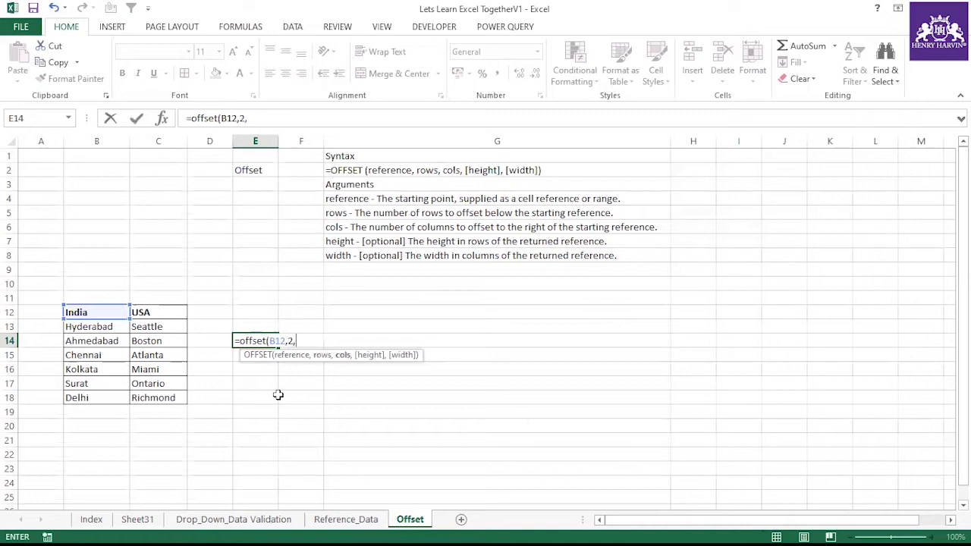
text(1,1,1)
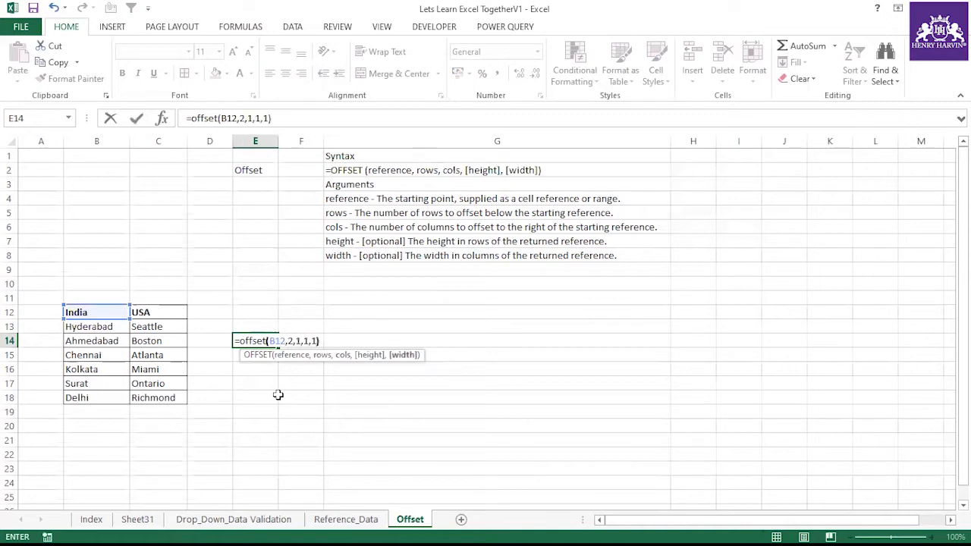
key(Return)
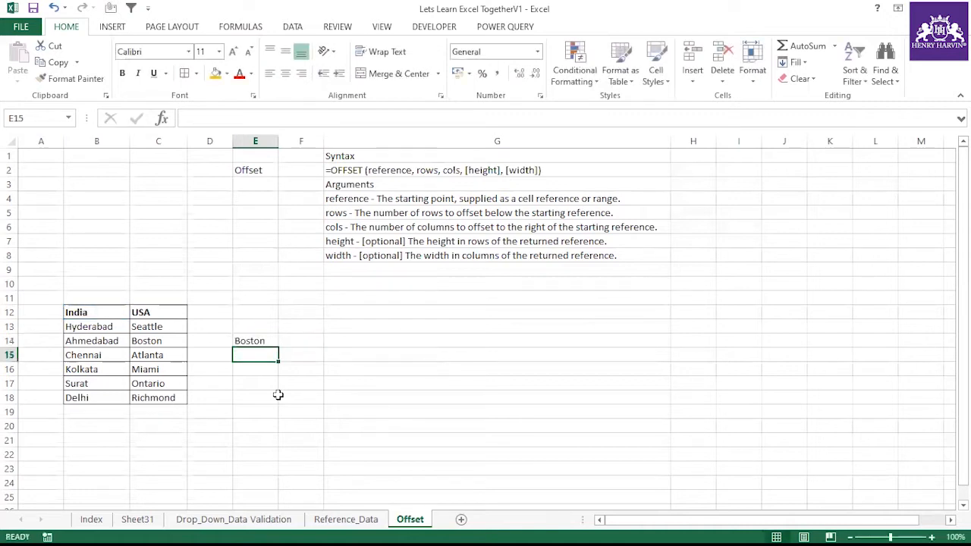
Trace the E14 formula's path through the city table, from B12 two rows down and one column across to C14.
click(266, 339)
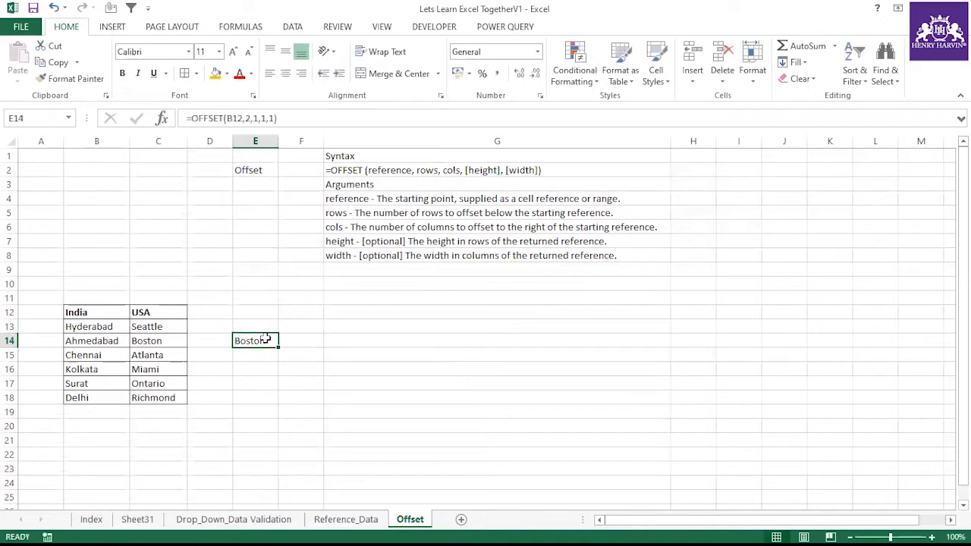
click(99, 313)
click(251, 339)
click(99, 327)
click(94, 340)
click(98, 326)
click(94, 312)
click(95, 328)
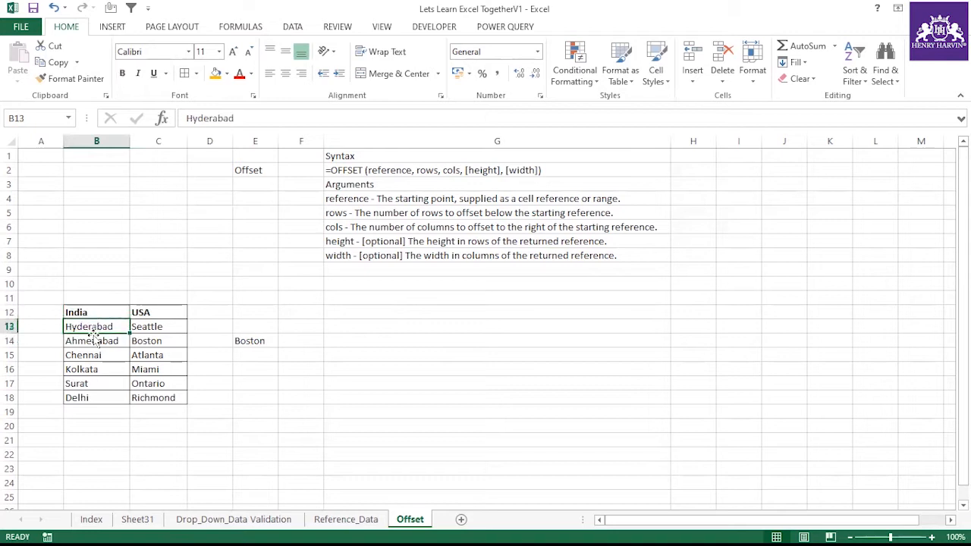
click(250, 340)
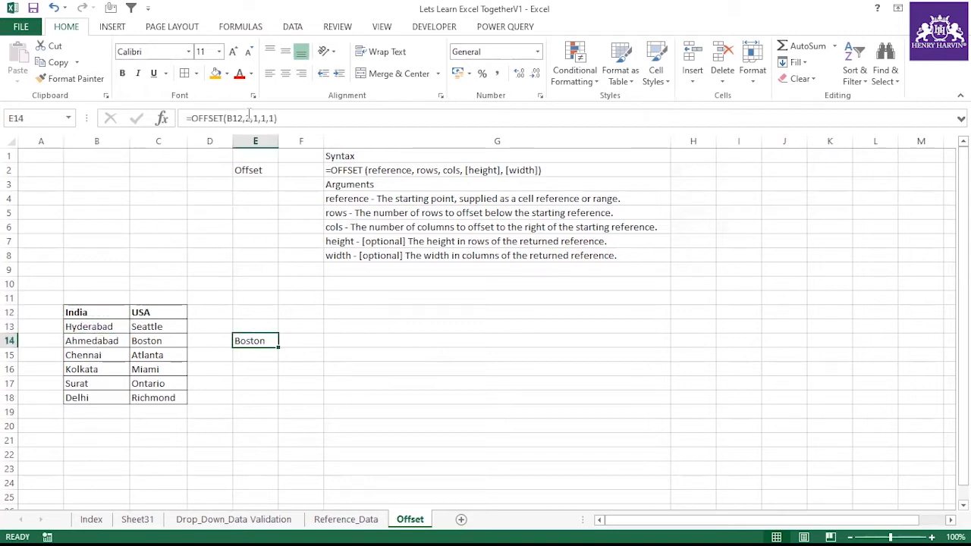
click(249, 118)
key(Escape)
click(93, 314)
click(97, 326)
click(94, 342)
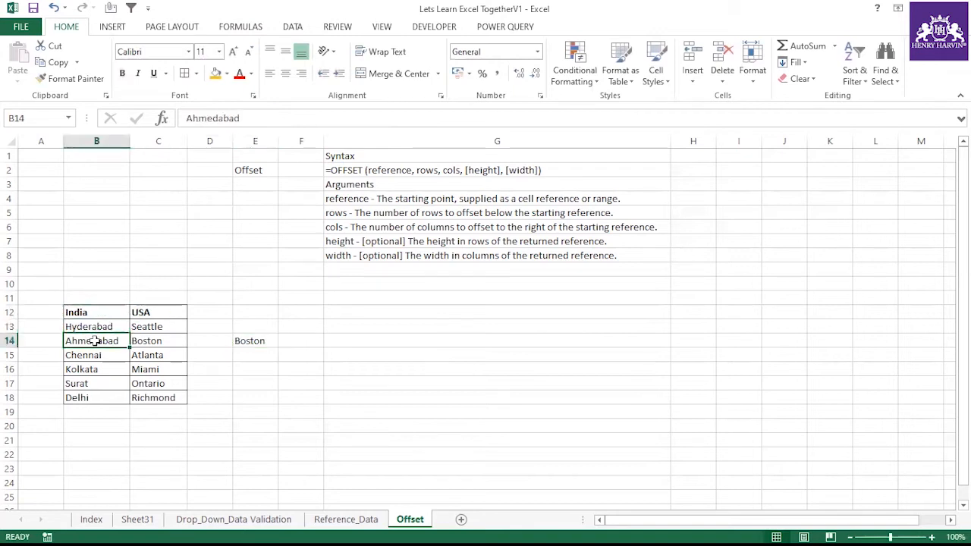
click(152, 340)
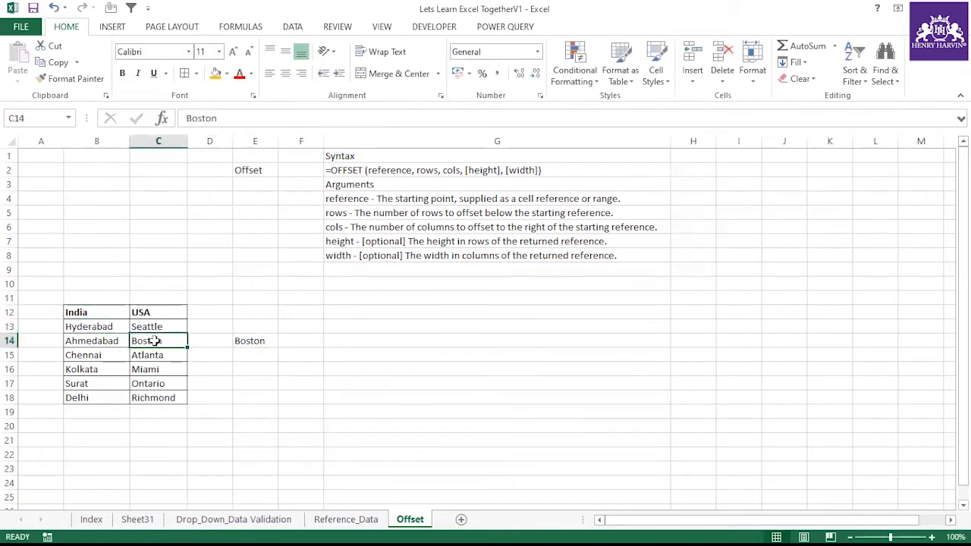
Set the cols argument of the OFFSET formula in E14 to 0 and widen column E to fit the city name.
click(262, 341)
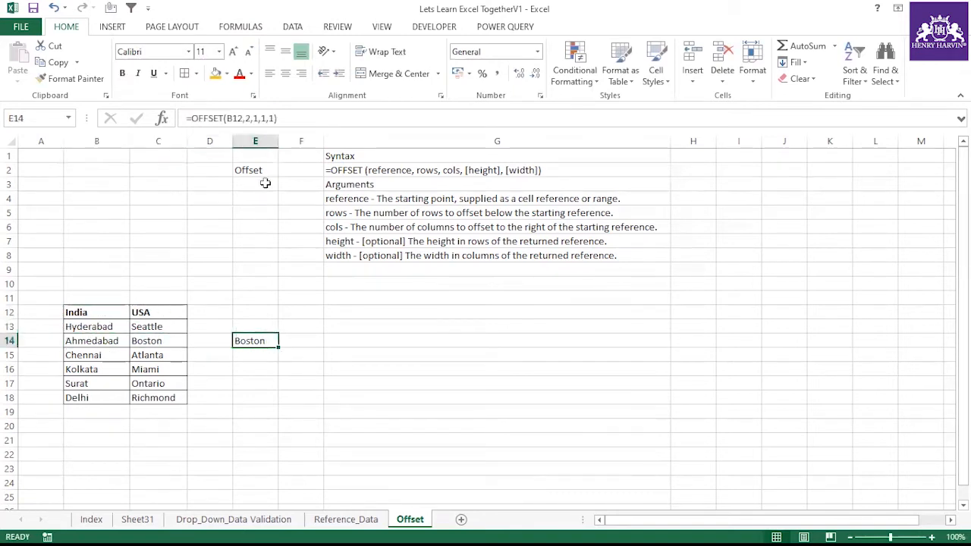
click(258, 118)
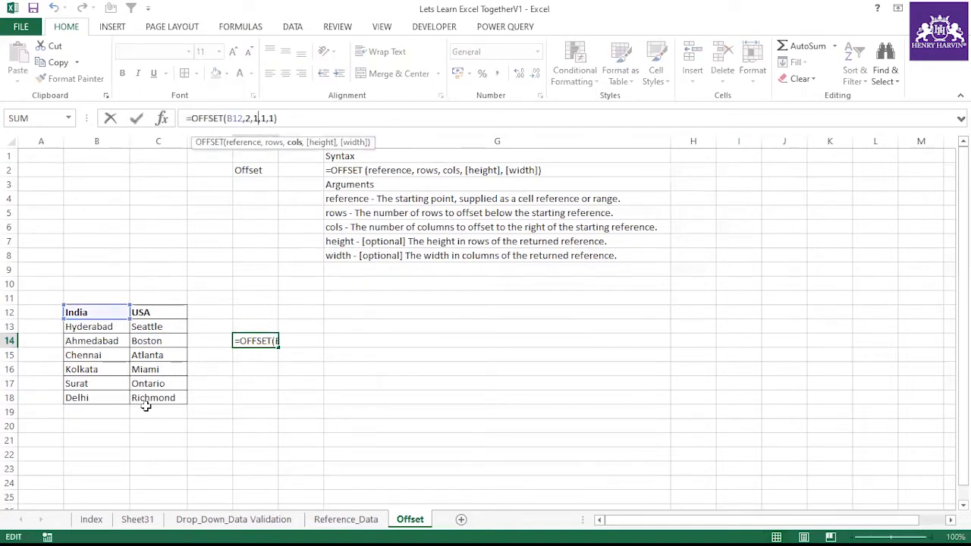
key(BackSpace)
text(0)
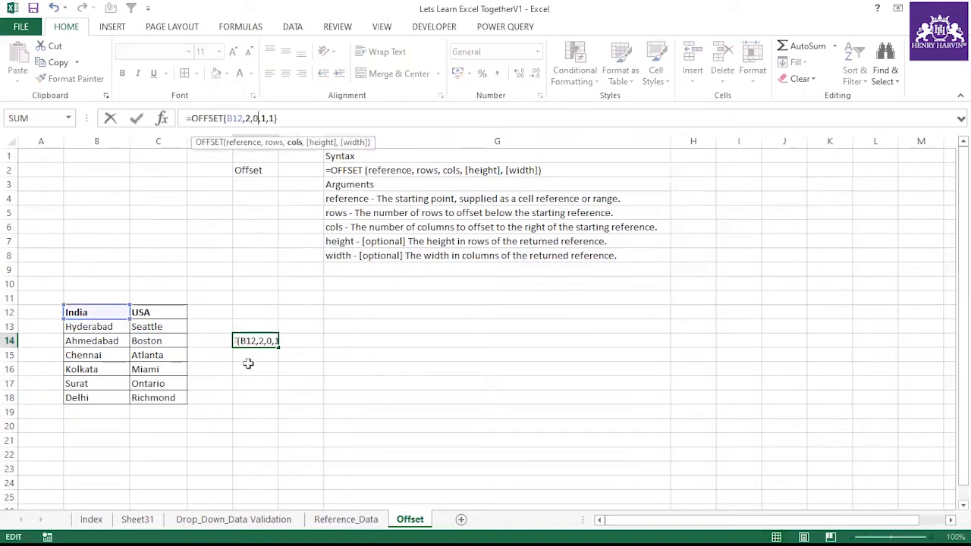
key(Return)
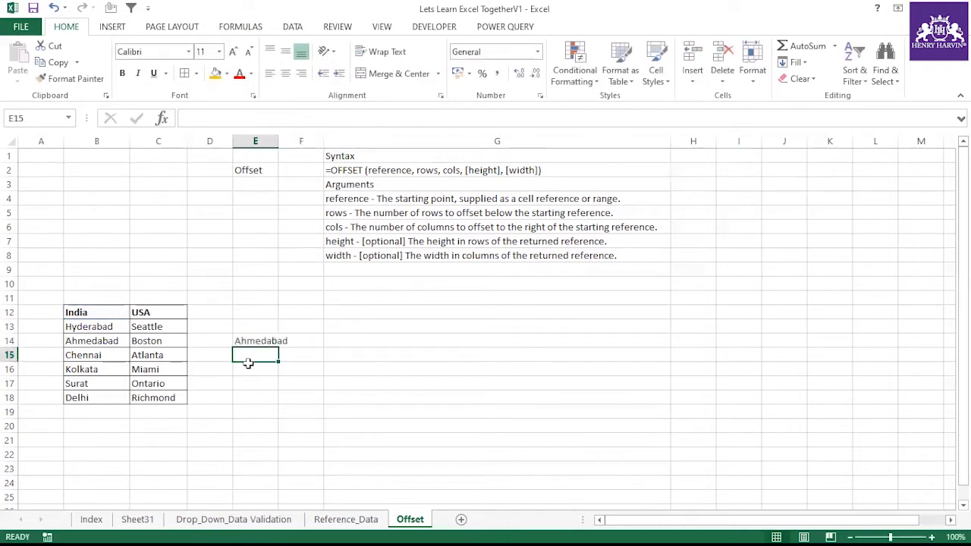
click(259, 343)
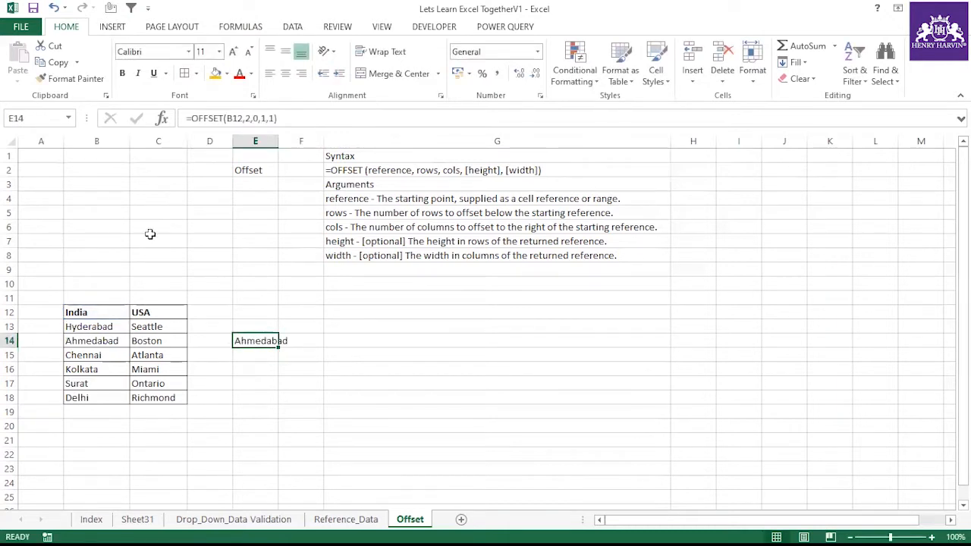
drag(278, 134, 288, 134)
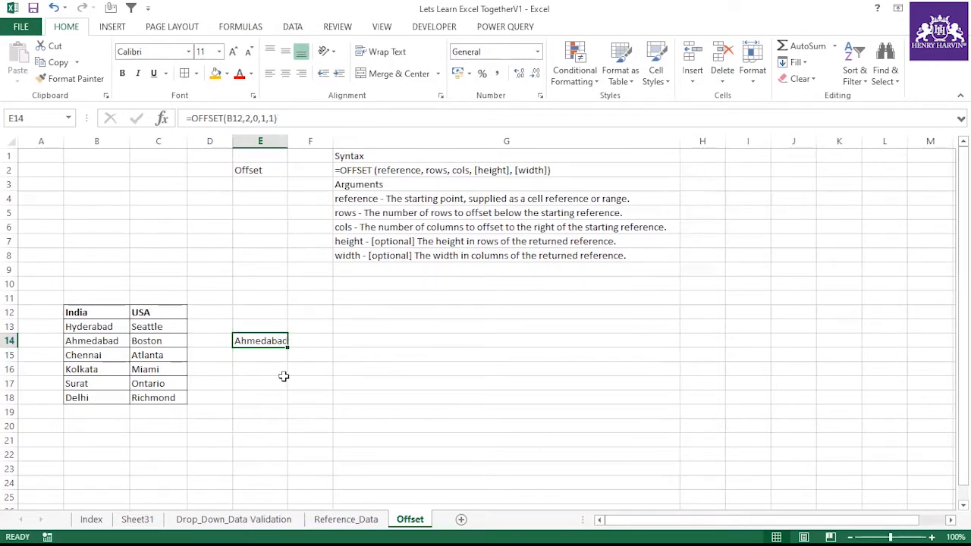
drag(360, 157, 372, 258)
click(353, 326)
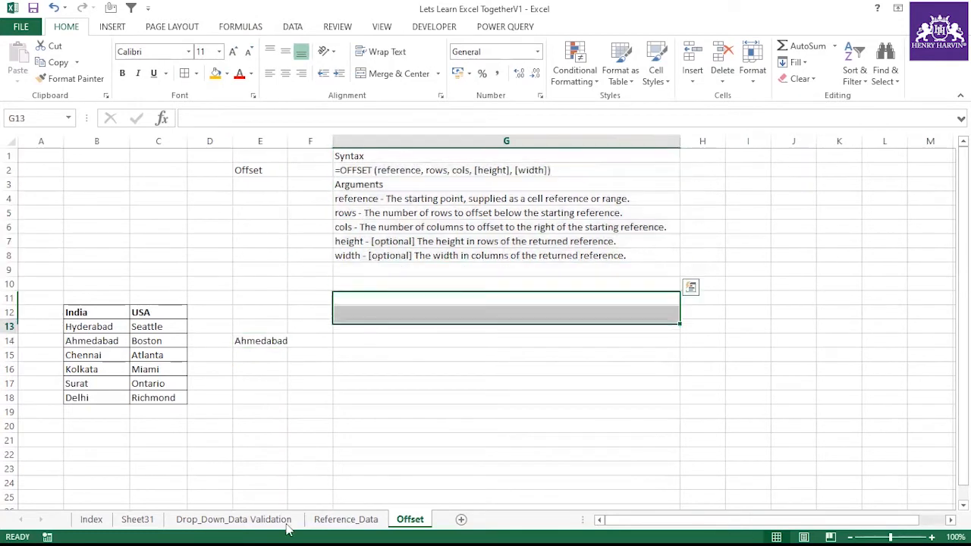
Go to Sheet31 and enter the label "Dynamic Range Dropdown" in cell D1.
click(261, 524)
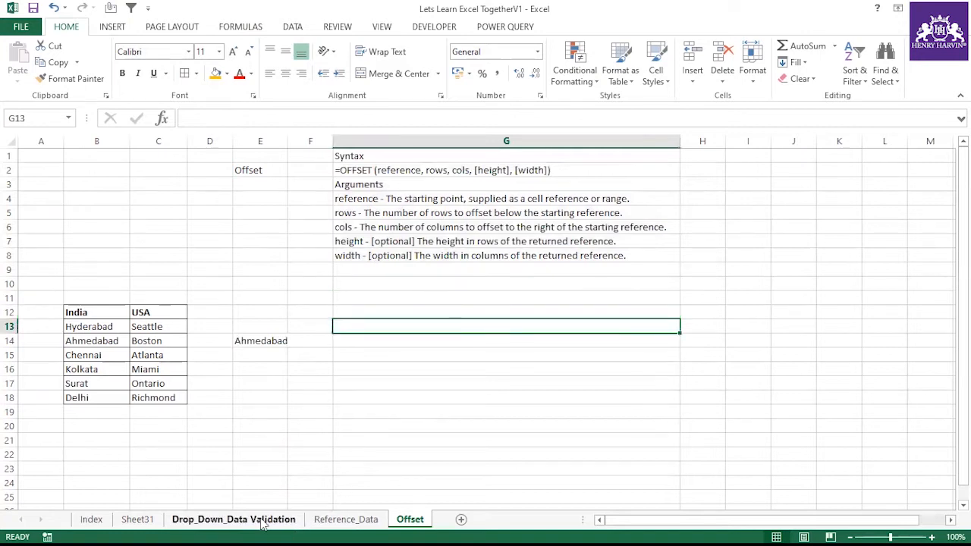
click(144, 522)
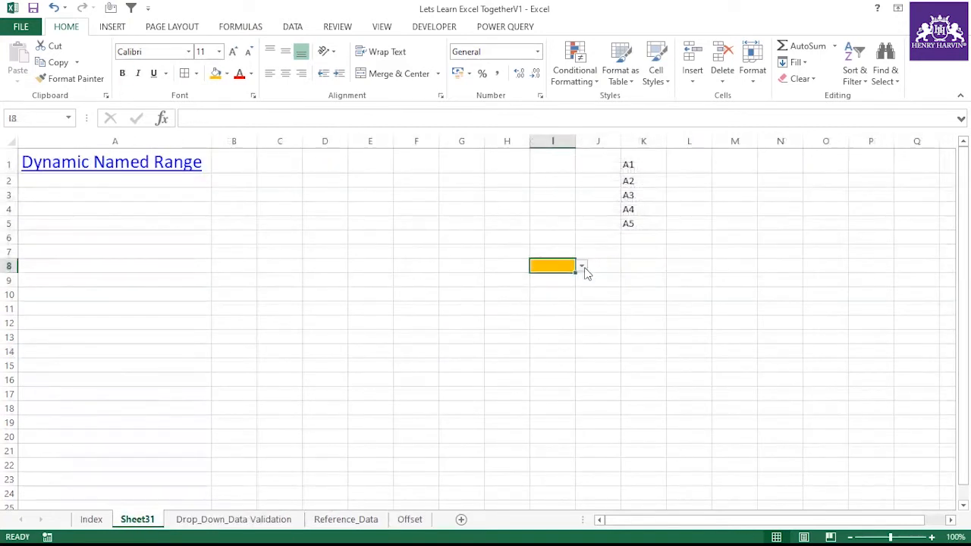
click(333, 165)
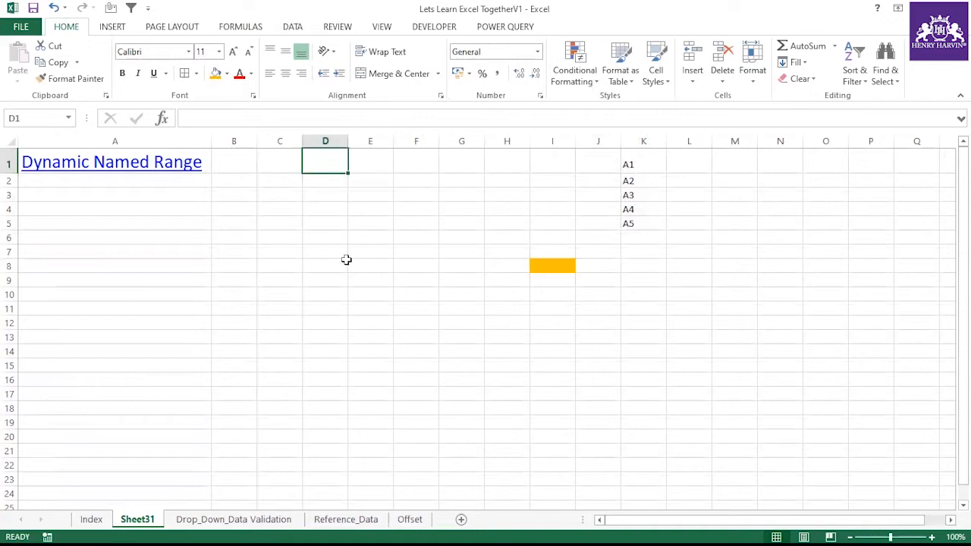
text(Dyna)
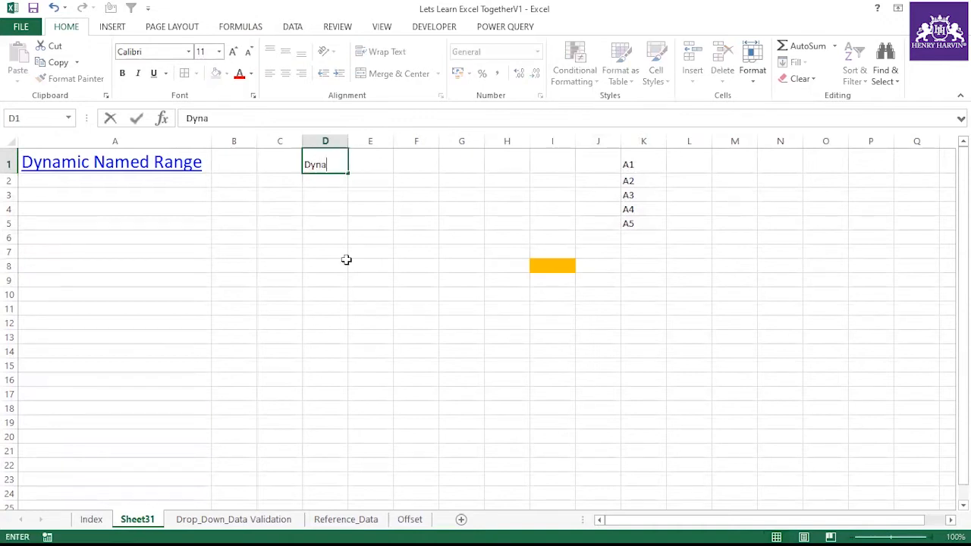
text(mic Range)
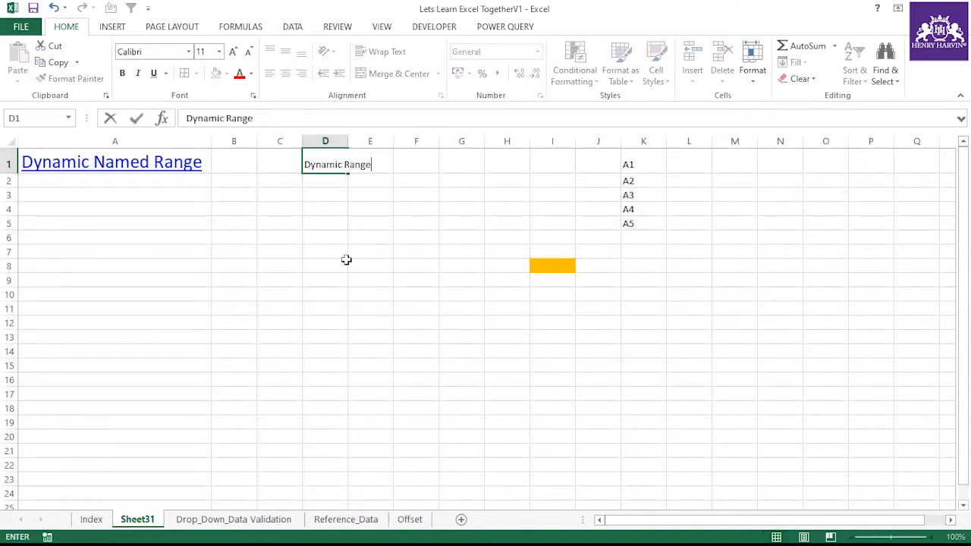
text( Dropdown)
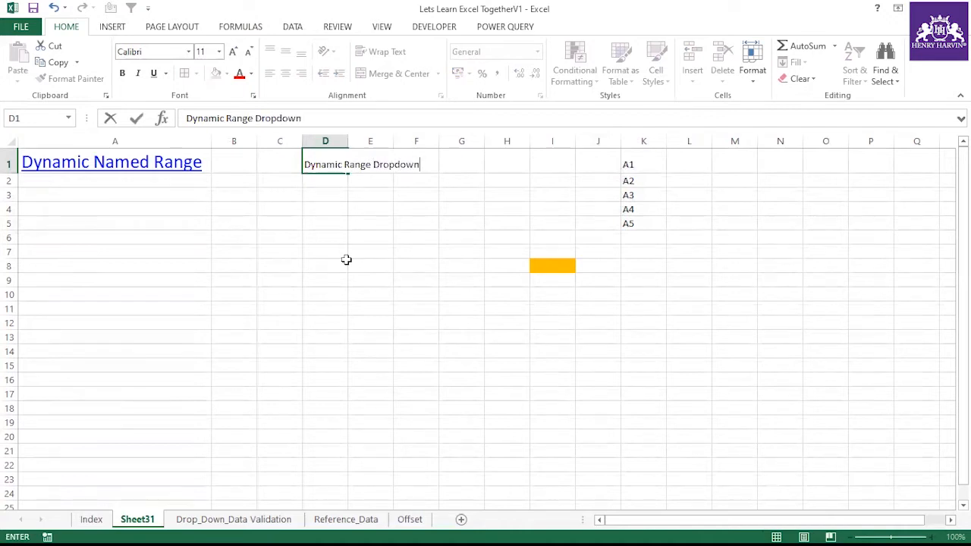
click(423, 263)
Fit column D to the width of its label and widen column E for the dropdown cell.
double_click(348, 142)
click(440, 167)
drag(469, 141, 507, 141)
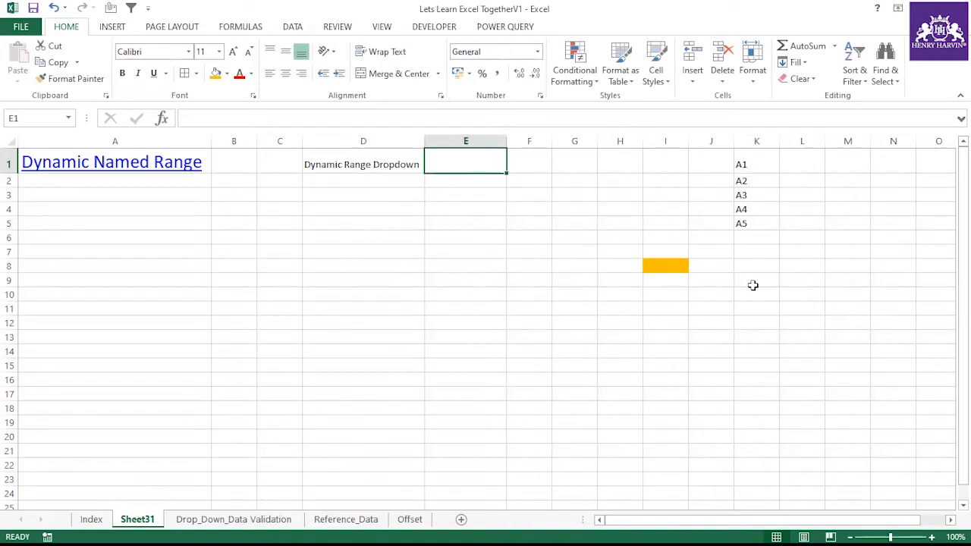
Begin an OFFSET formula in cell L1 with the absolute reference $K$1 and 0 for both rows and cols.
click(820, 165)
text(=offset)
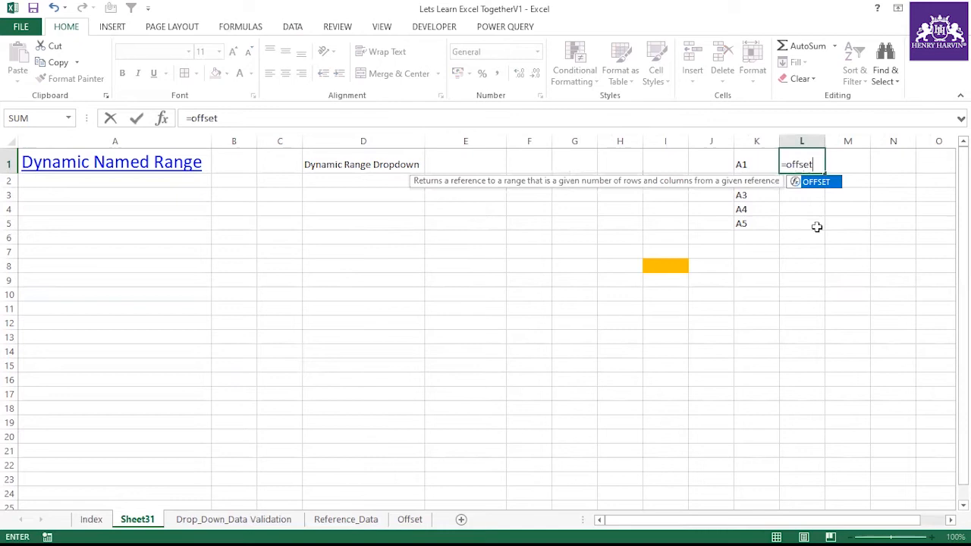
text(()
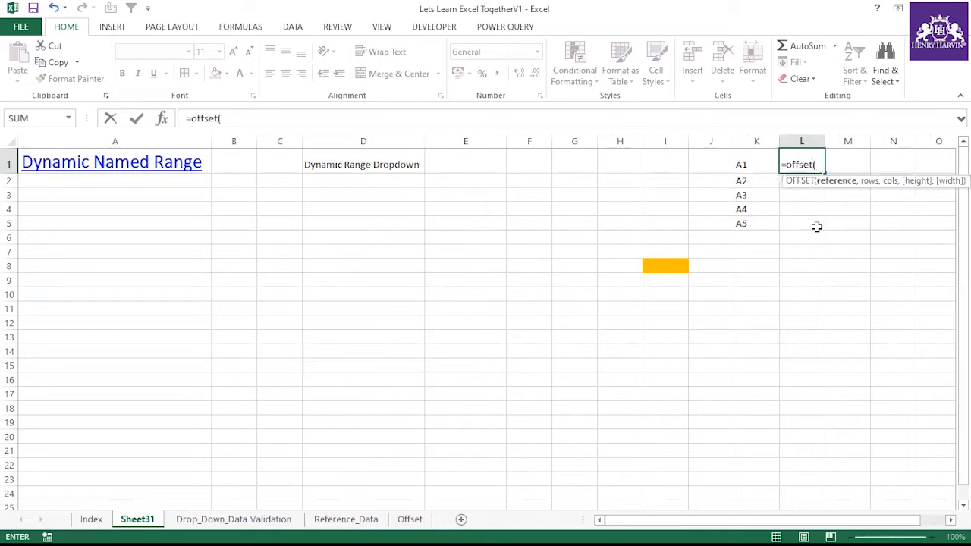
click(763, 164)
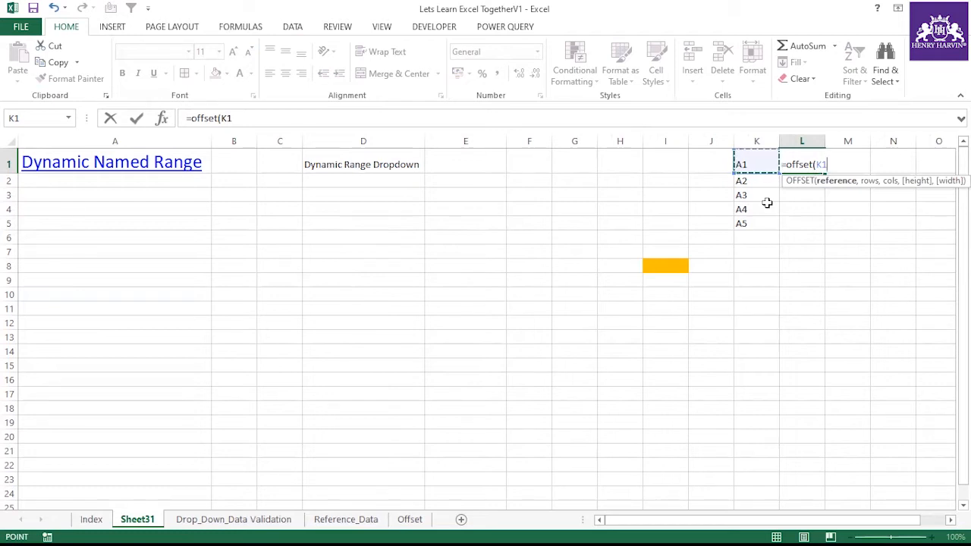
key(F4)
text(,)
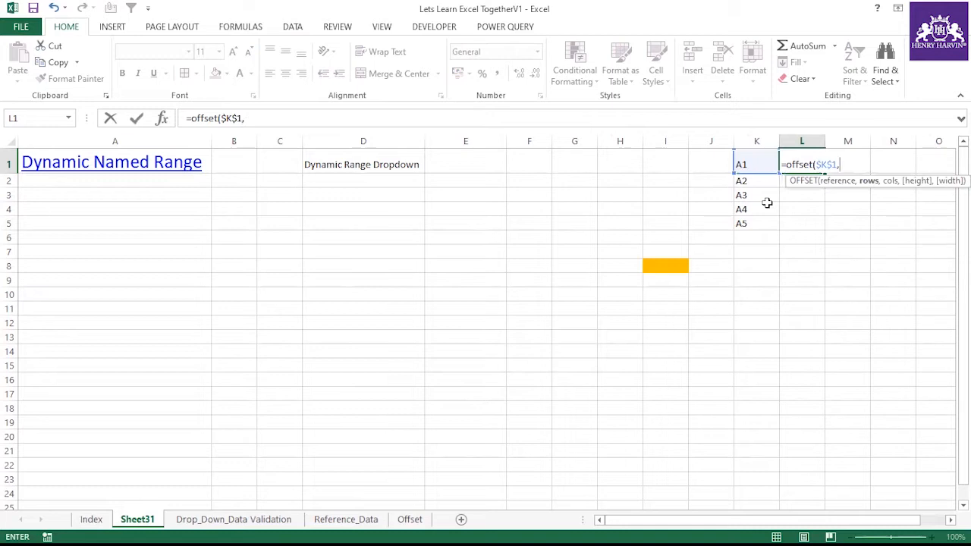
text(0,0)
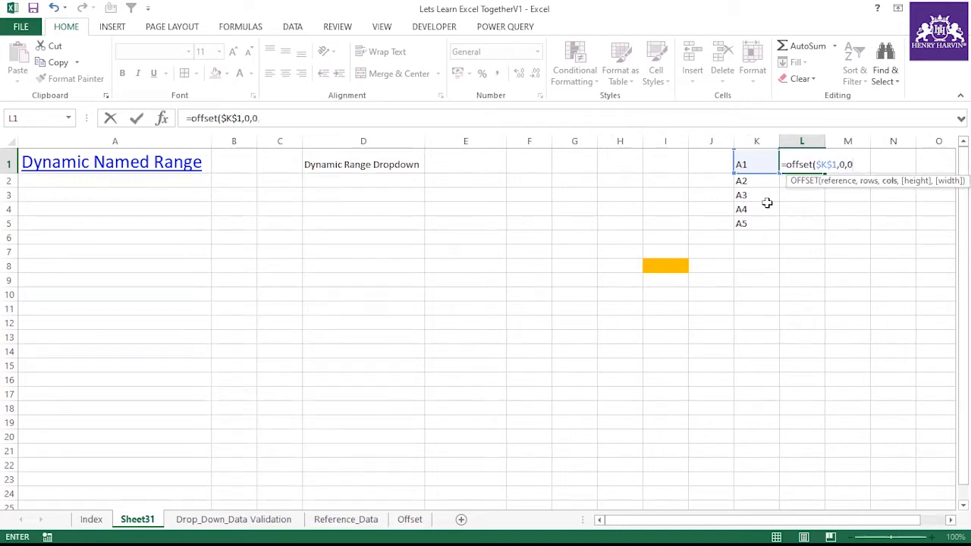
text(,)
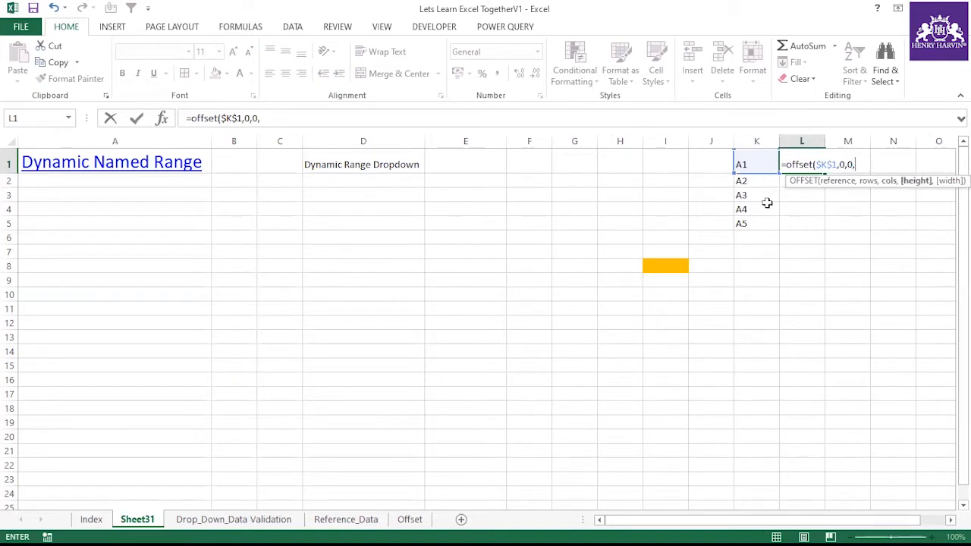
Complete the L1 formula with COUNTA($K:$K) as the height and 1 as the width.
text(counta)
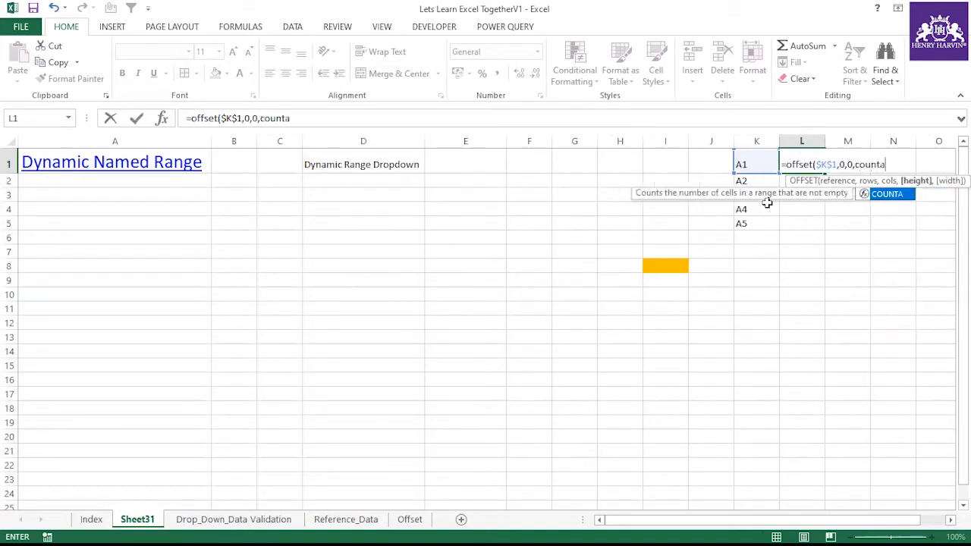
text(()
click(751, 137)
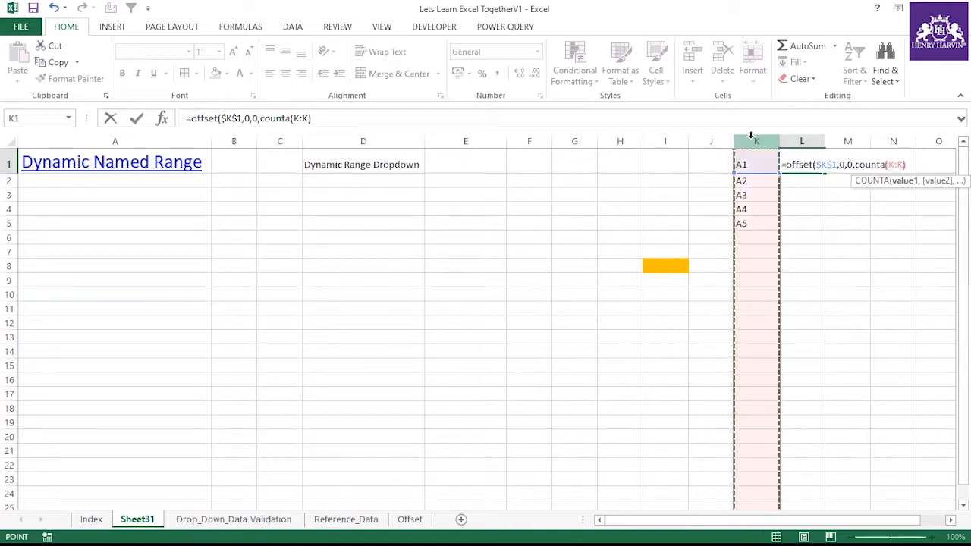
text())
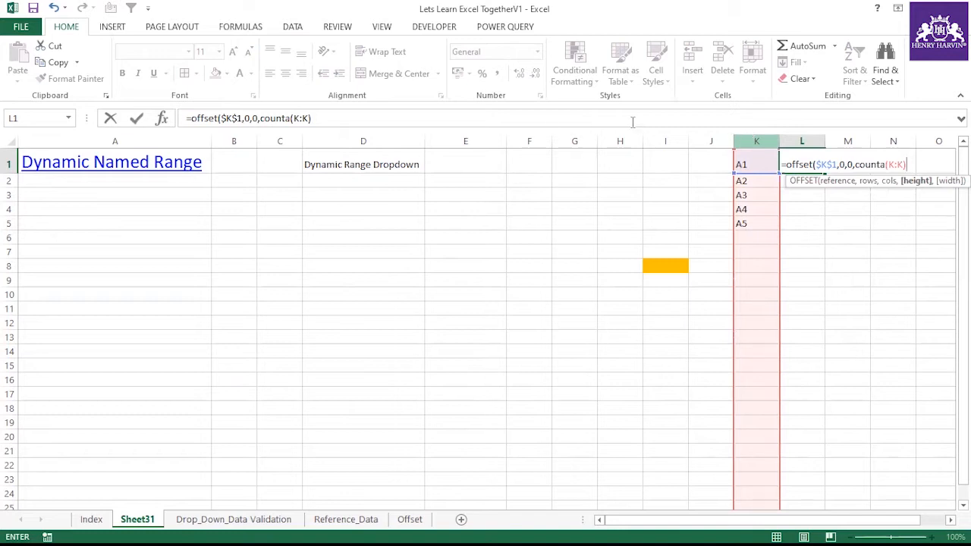
click(303, 118)
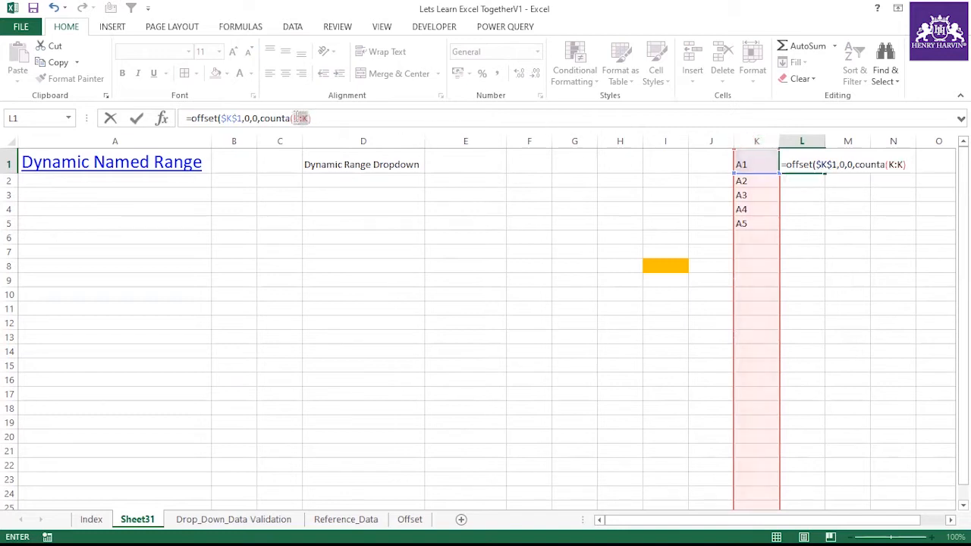
double_click(301, 118)
key(F4)
click(384, 117)
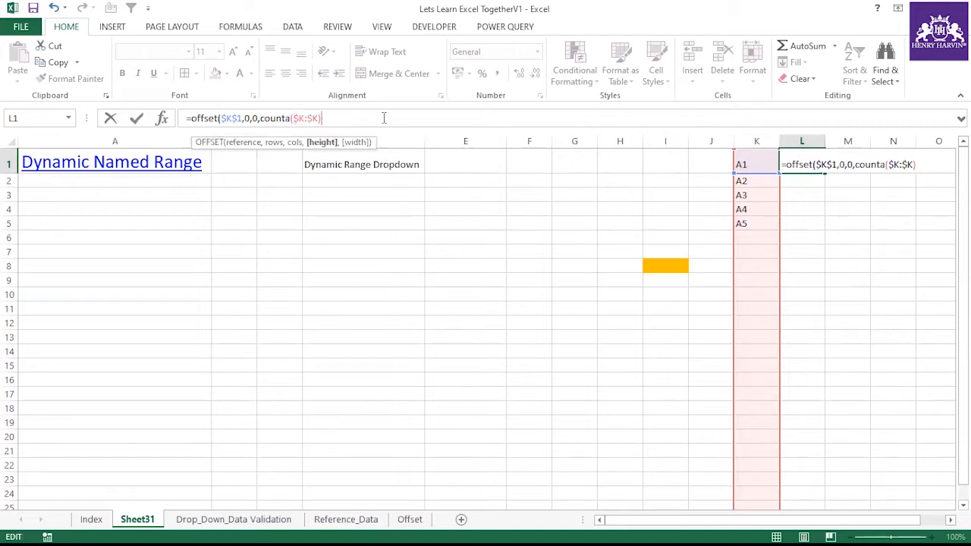
text(,1)
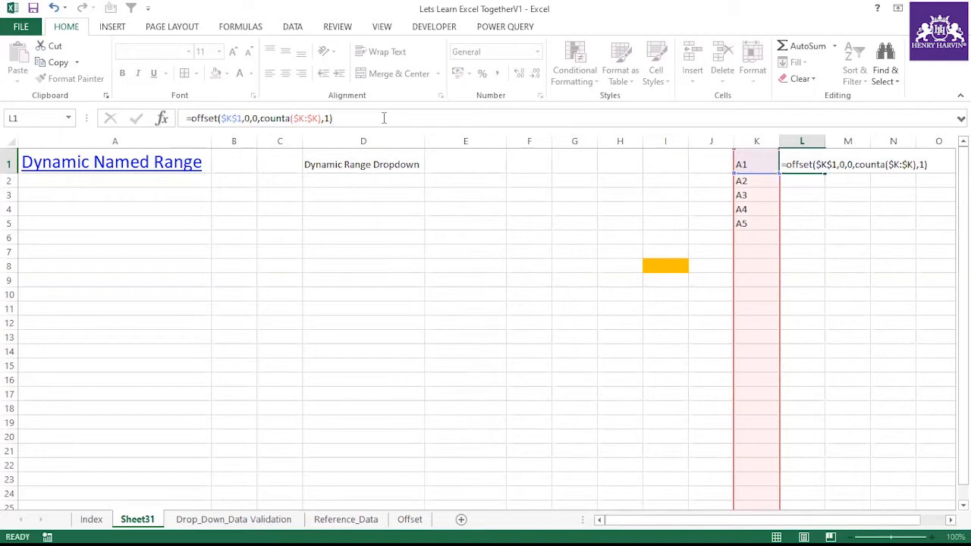
key(Return)
Evaluate the whole OFFSET formula in L1 in place to inspect the array it returns, then restore the formula.
click(803, 163)
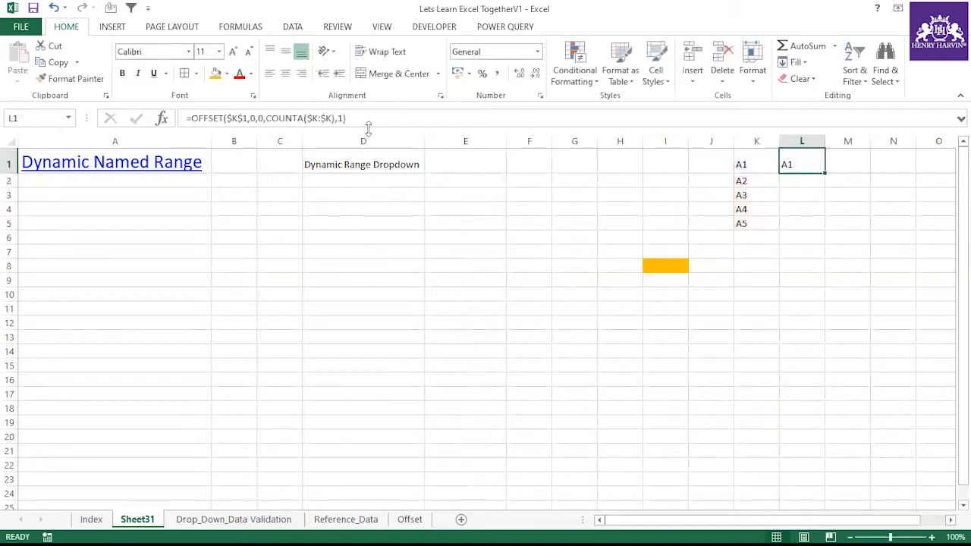
click(195, 118)
drag(187, 118, 348, 118)
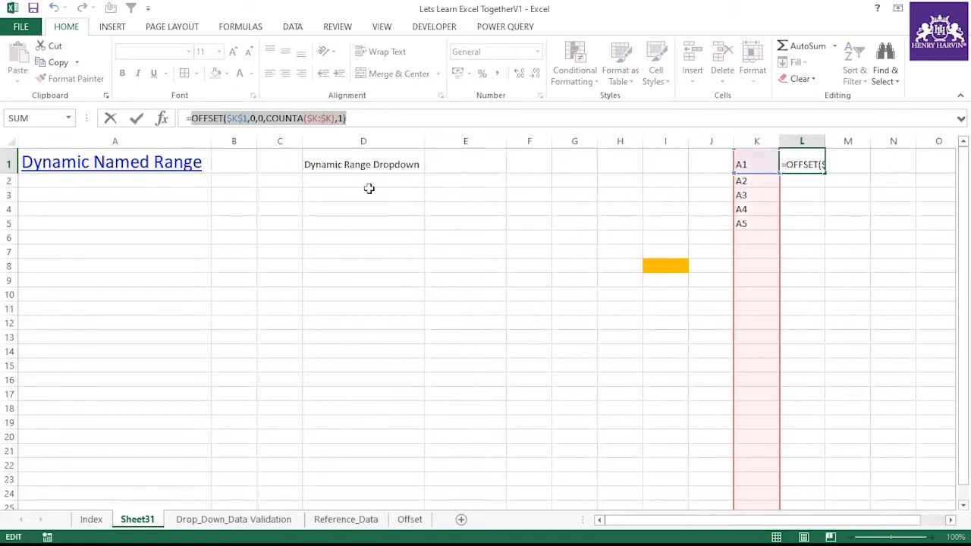
key(F9)
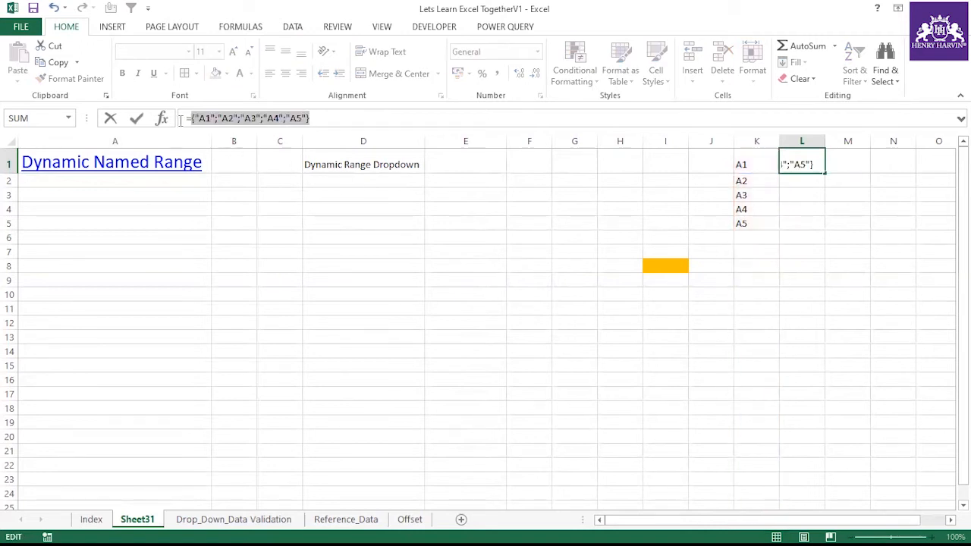
key(Escape)
Extend the list in column K with the entry A6 in cell K6.
click(756, 238)
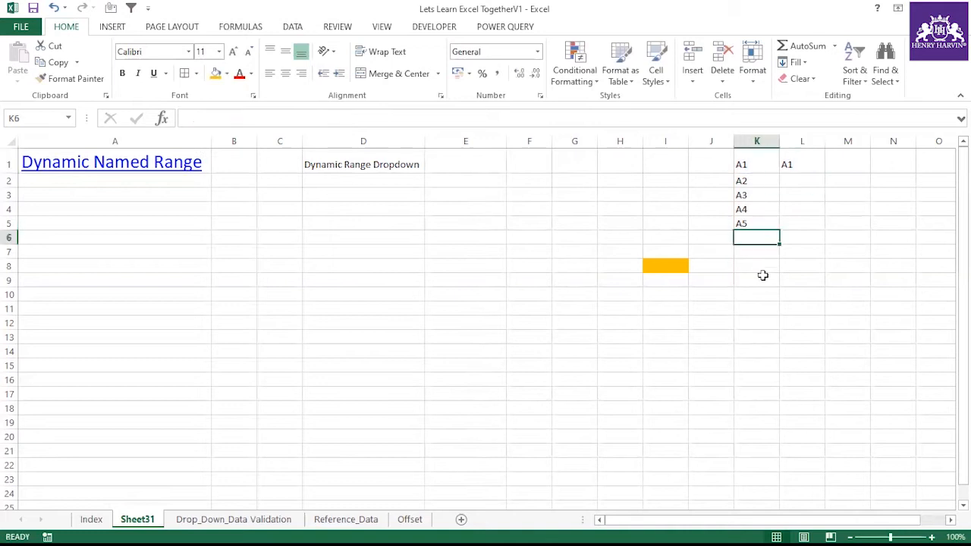
text(A6)
click(761, 312)
click(743, 242)
Re-evaluate the L1 formula in place to check whether its array covers the added K6 entry, keeping the formula.
click(787, 166)
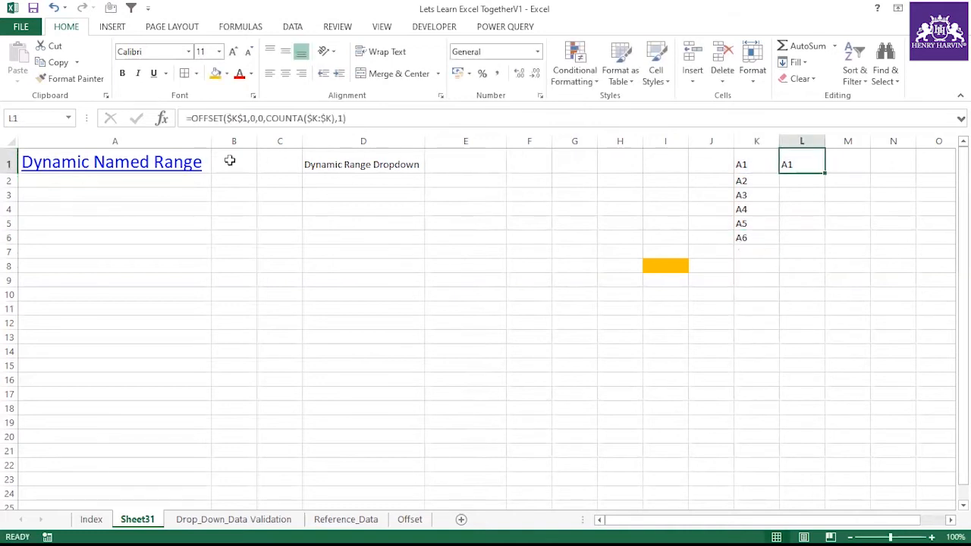
click(203, 119)
drag(191, 118, 389, 121)
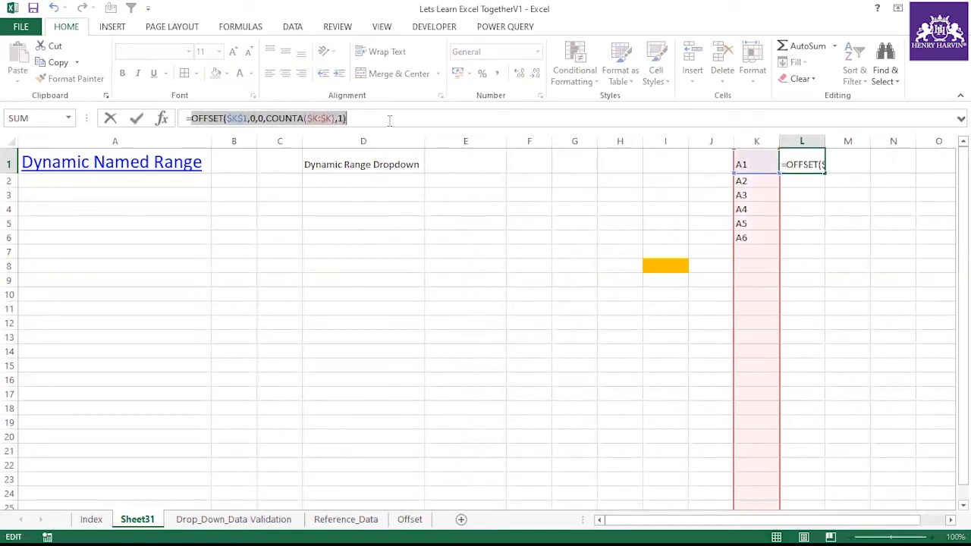
key(F9)
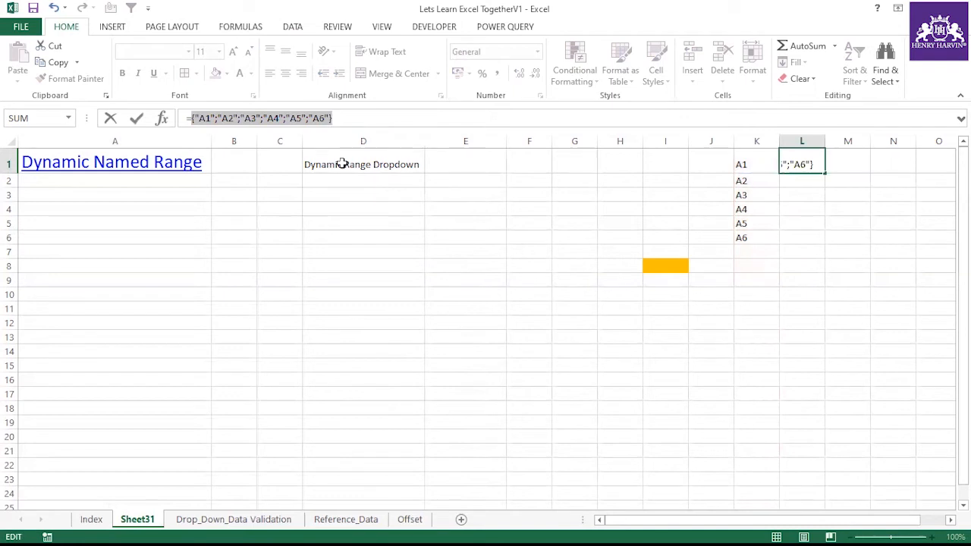
key(Escape)
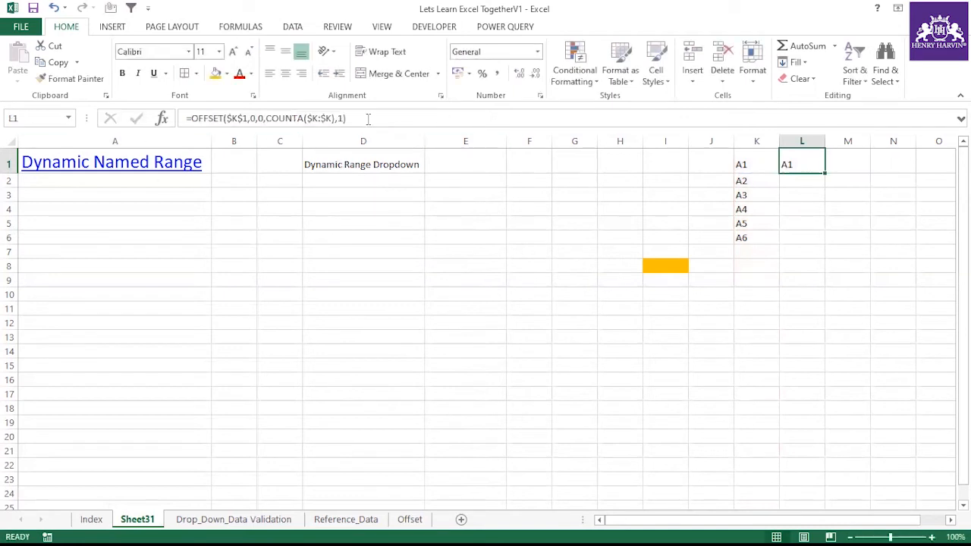
Examine the COUNTA height argument in the L1 formula against the filled cells of column K.
click(333, 119)
drag(333, 118, 265, 118)
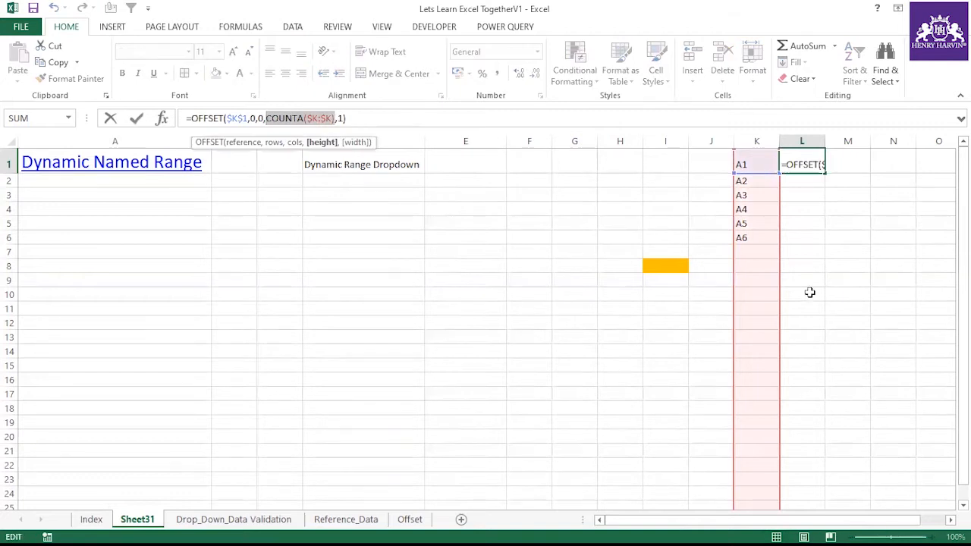
key(ctrl+Return)
click(752, 141)
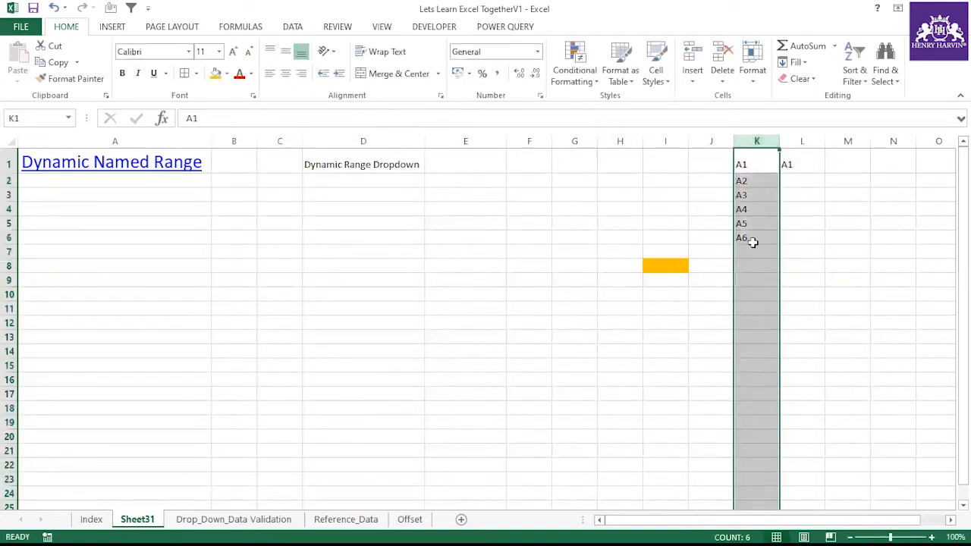
click(752, 248)
click(798, 164)
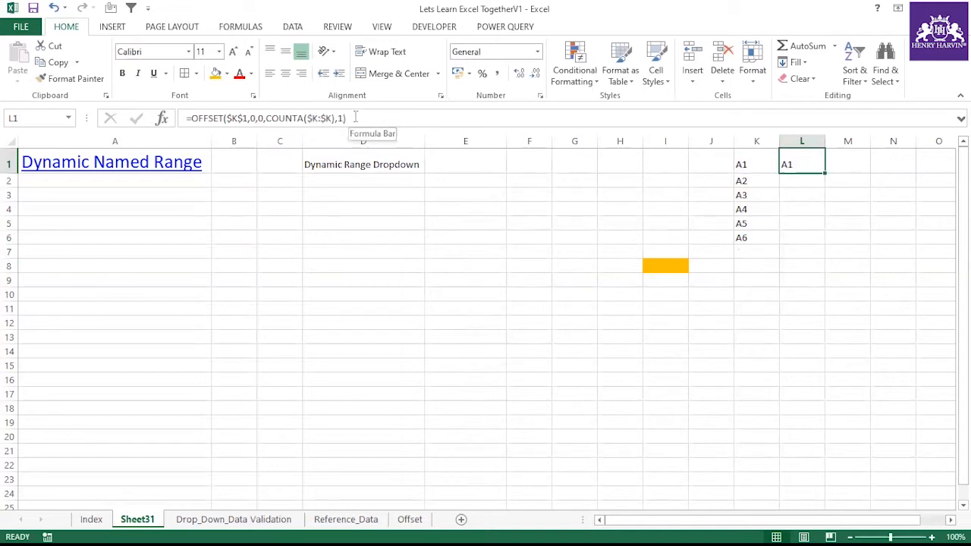
click(722, 295)
Copy the text of the OFFSET formula from cell L1 without changing the cell.
click(789, 166)
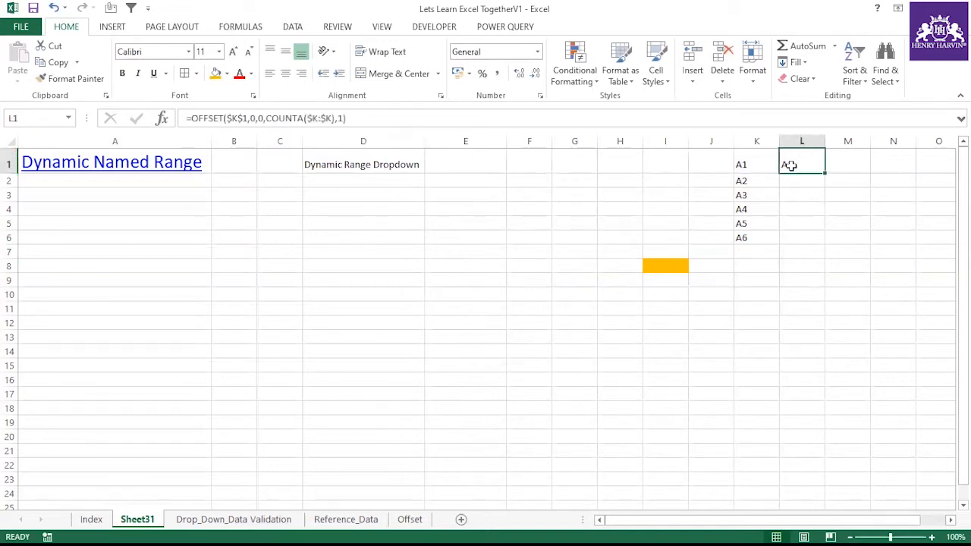
click(193, 118)
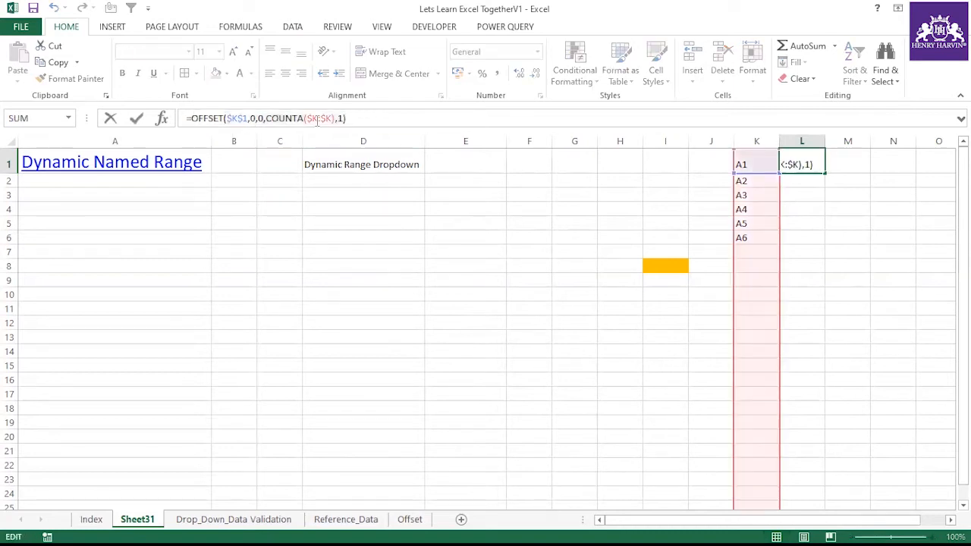
key(Escape)
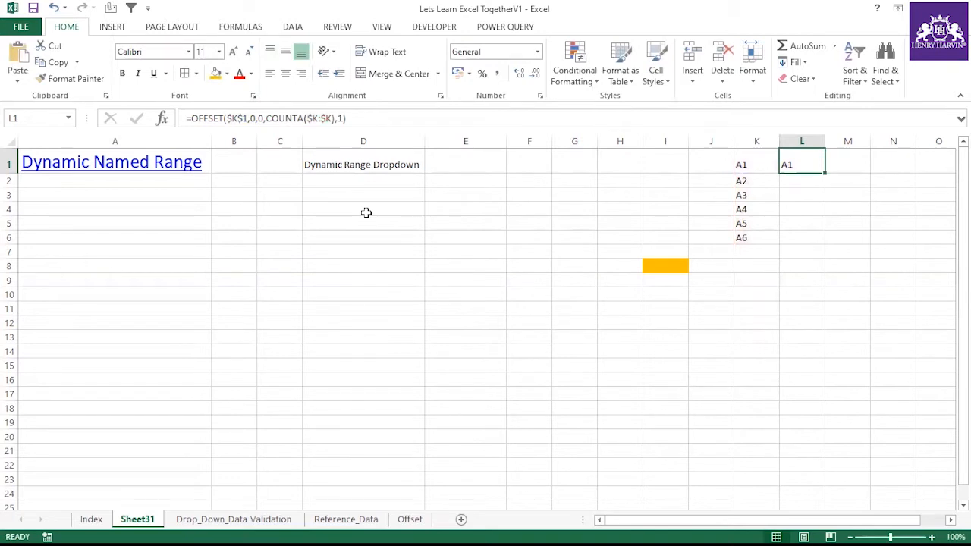
Delete the existing defined name Dynamic_Range from the workbook.
key(ctrl+F3)
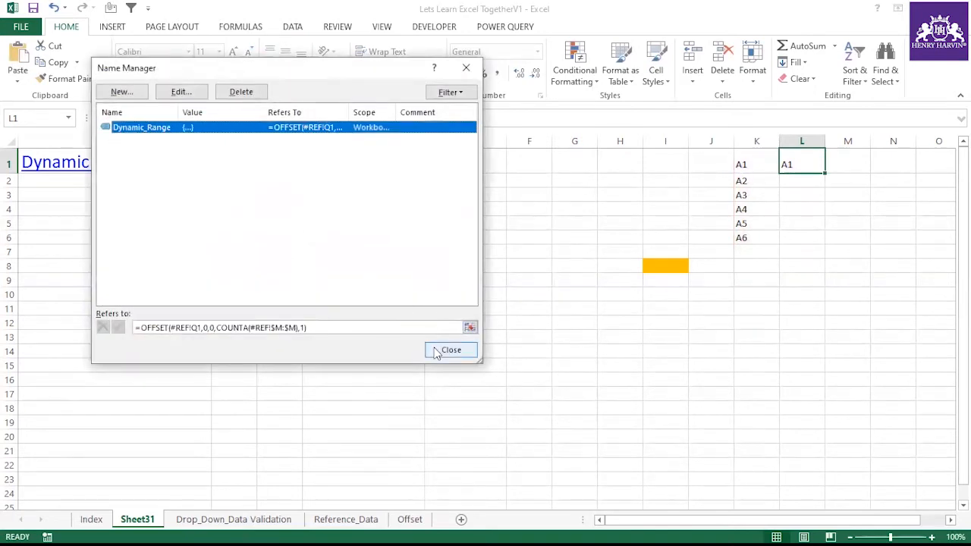
click(257, 95)
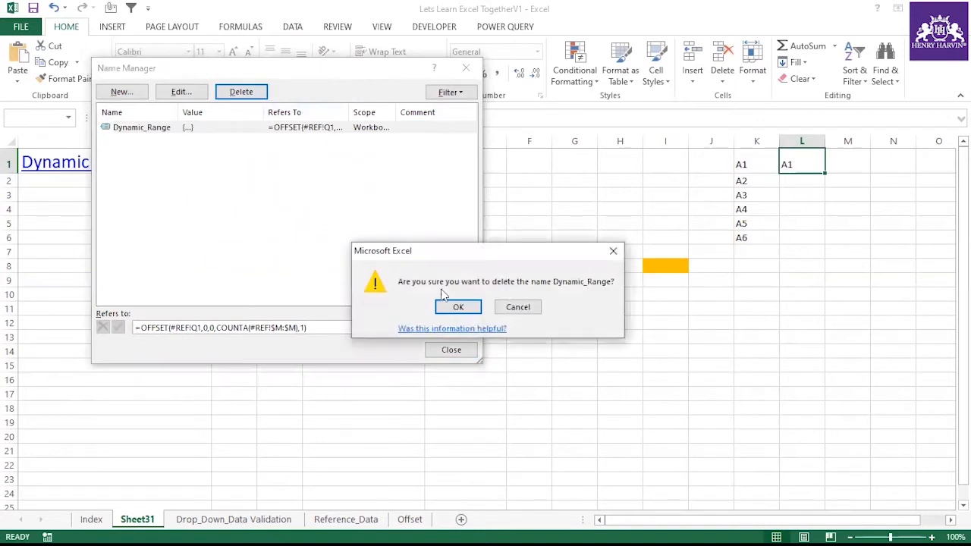
click(448, 304)
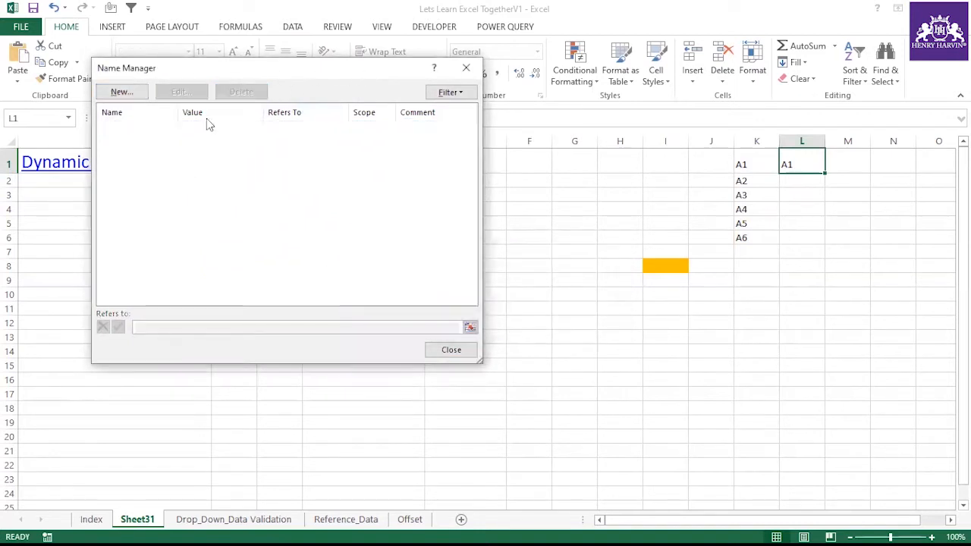
click(465, 68)
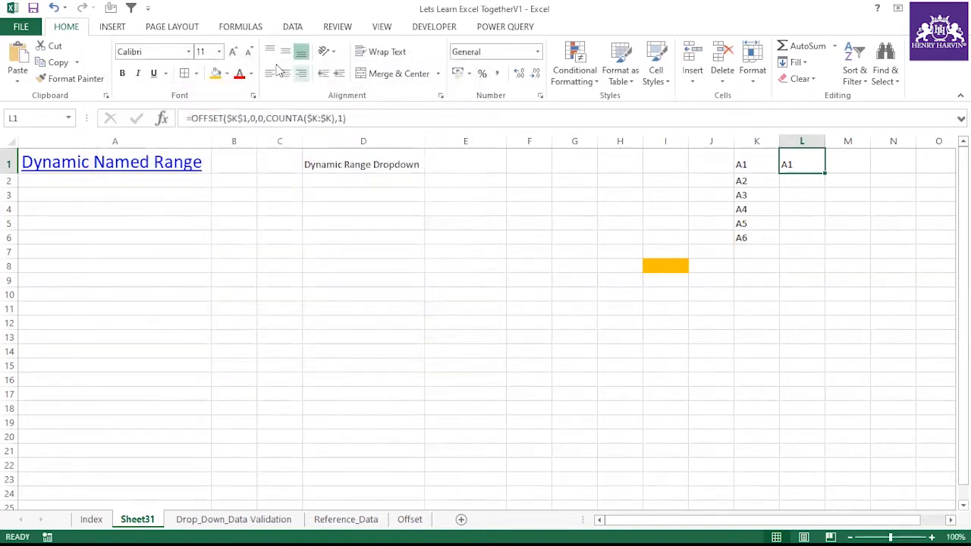
click(256, 31)
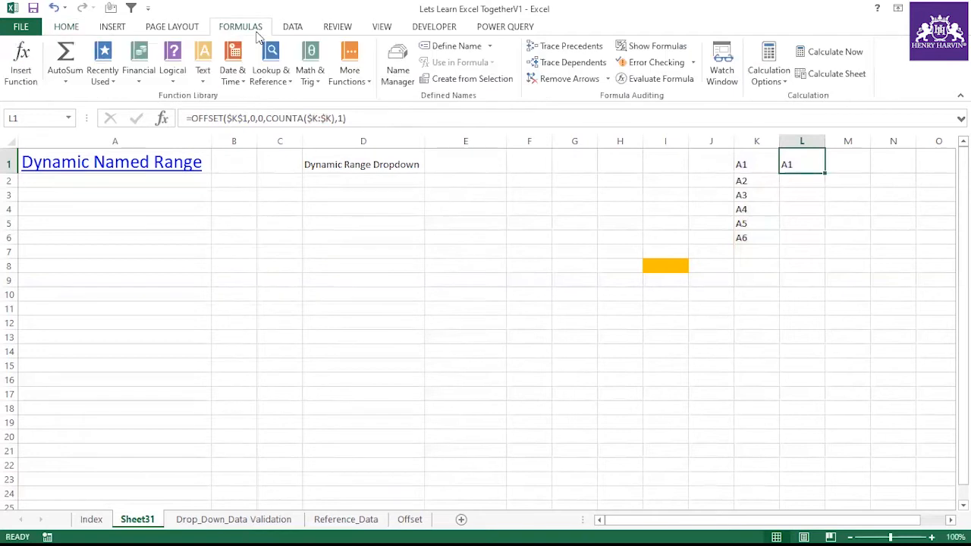
click(395, 75)
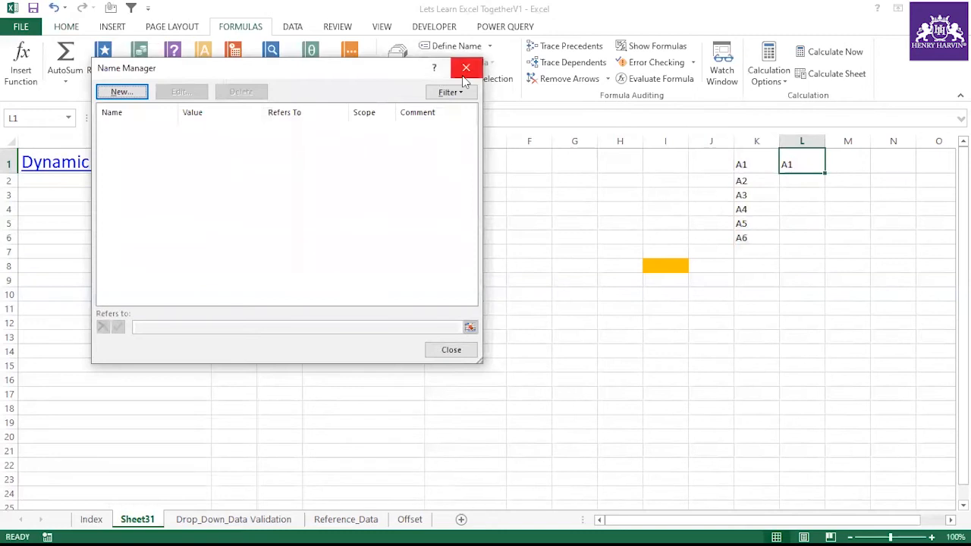
click(463, 67)
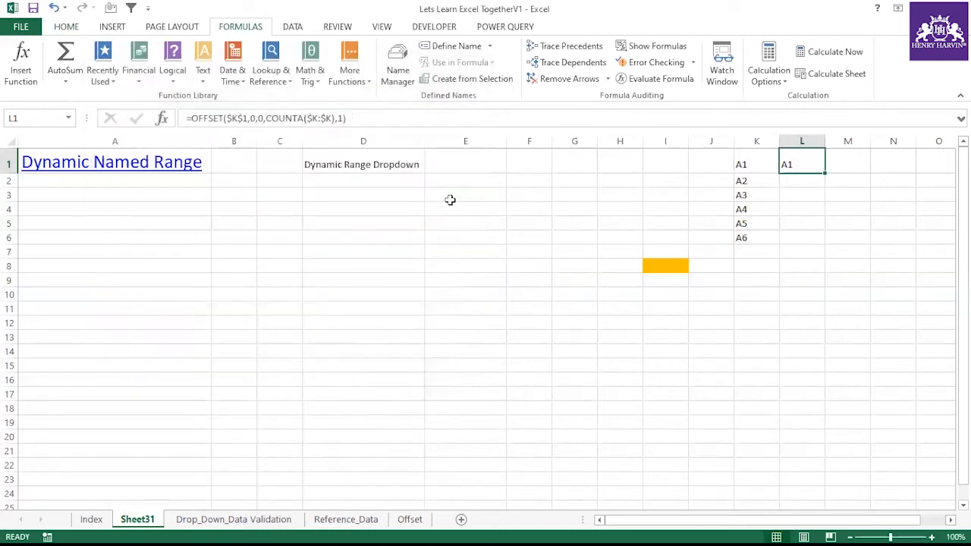
Define a workbook-scoped name Dynamic_Range that refers to =OFFSET($K$1,0,0,COUNTA($K:$K),1).
key(ctrl+F3)
click(135, 94)
drag(266, 162, 215, 162)
key(BackSpace)
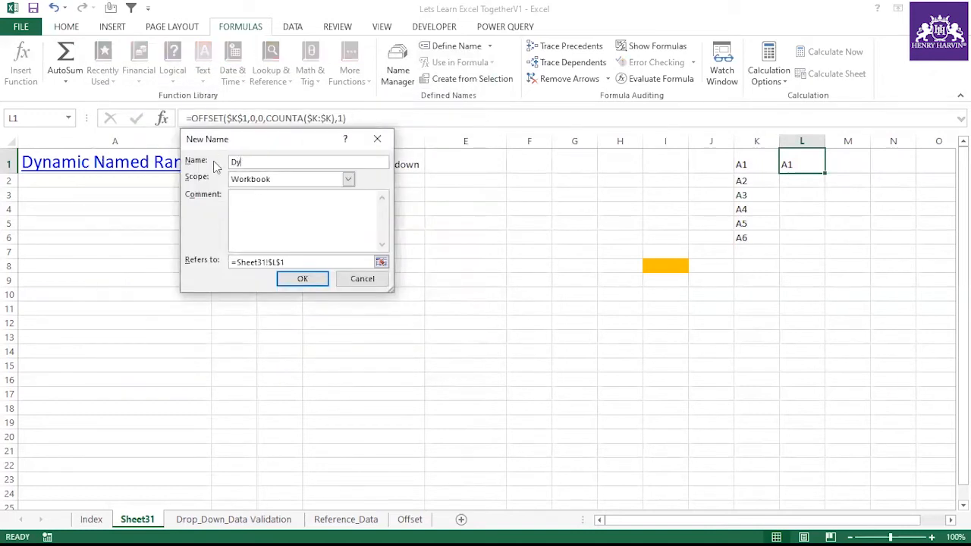
text(Dynamic_Range)
key(Tab)
key(Tab)
key(Tab)
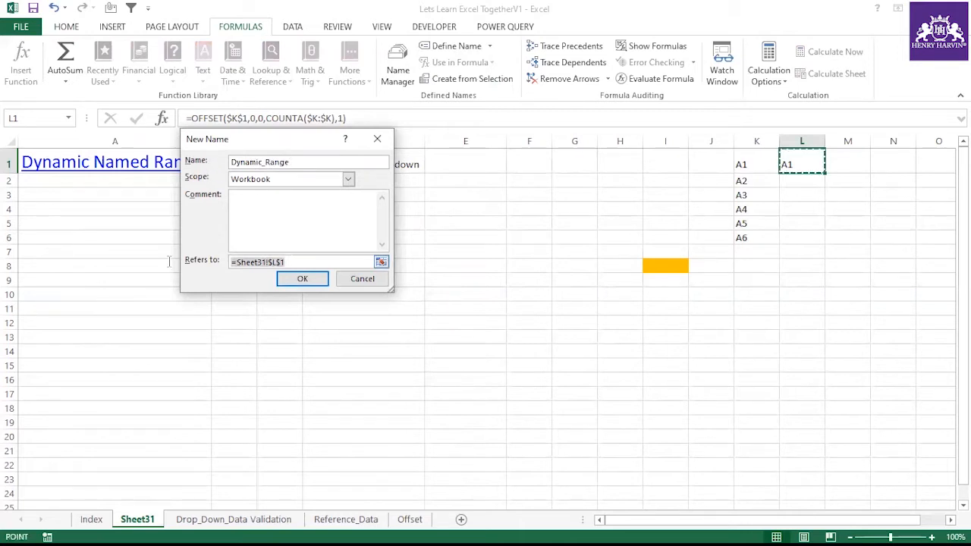
text(=OFFSET($K$1,0,0,COUNTA($K:$K),1))
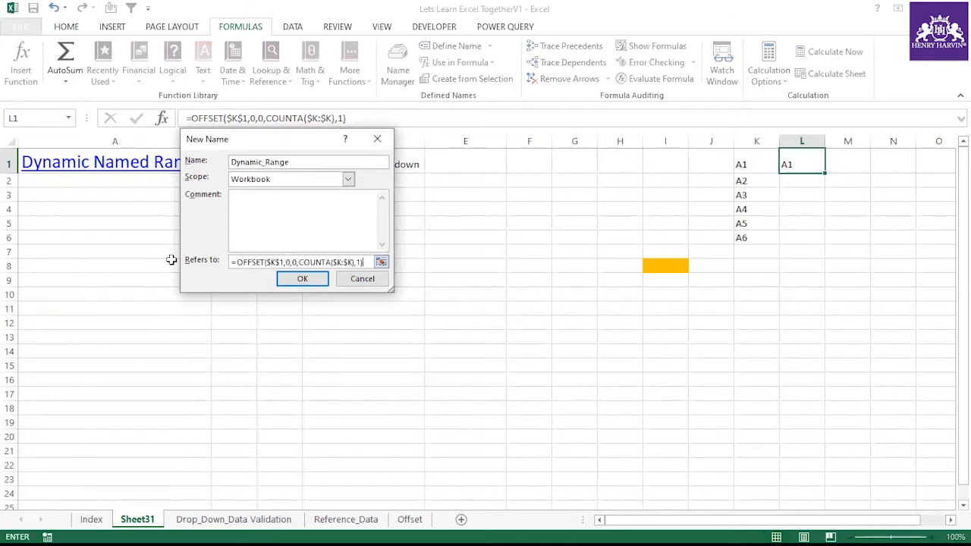
click(296, 279)
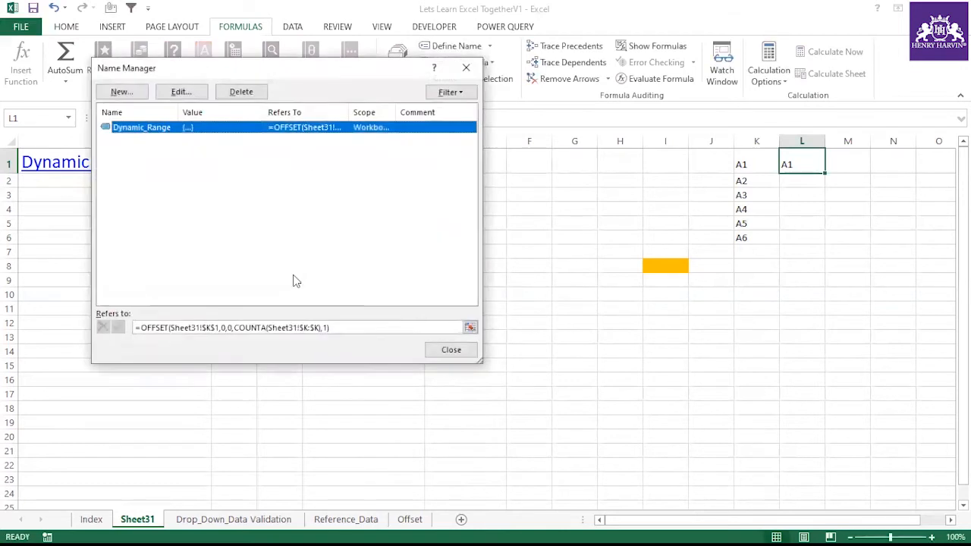
click(451, 351)
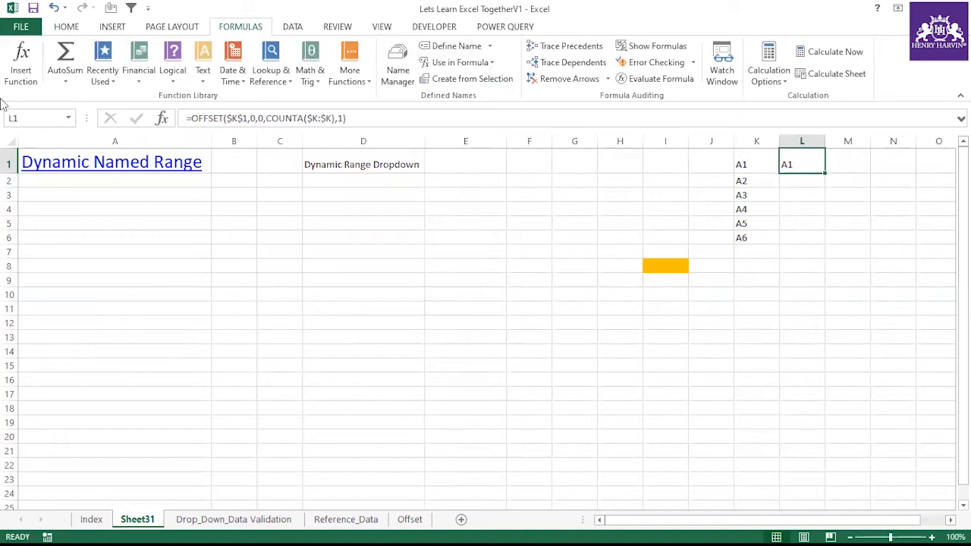
Add a List data validation to cell E1 with the source =Dynamic_Range and inspect its dropdown without choosing an entry.
click(466, 165)
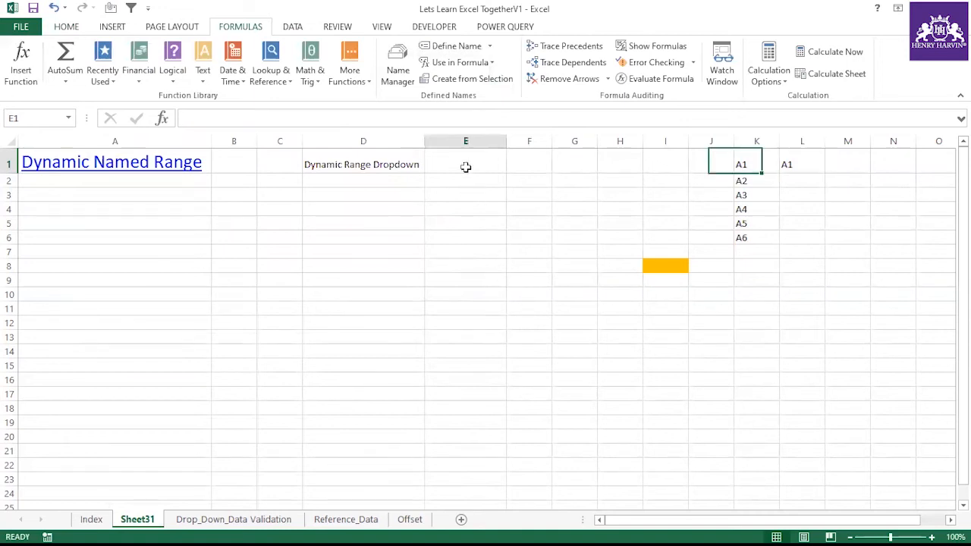
click(293, 26)
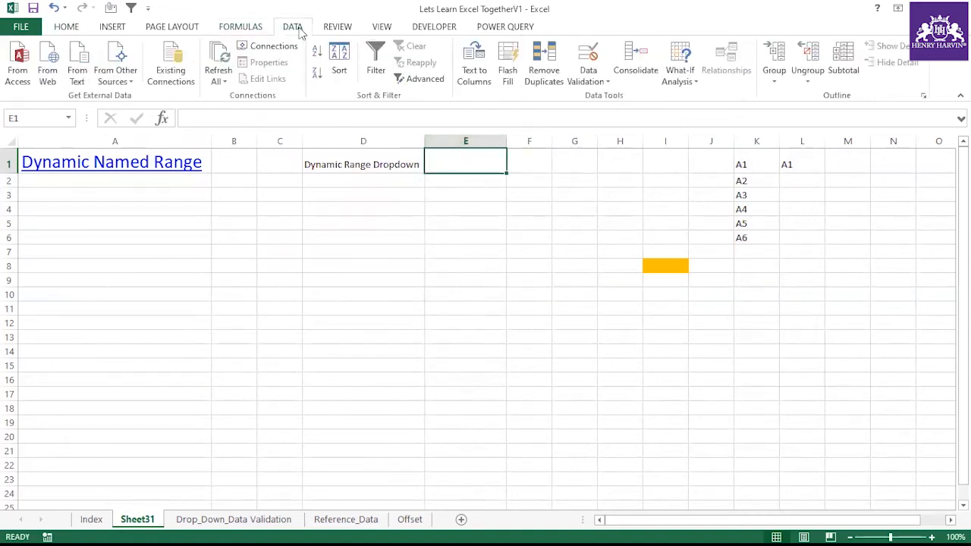
click(606, 81)
click(600, 96)
click(231, 182)
click(189, 218)
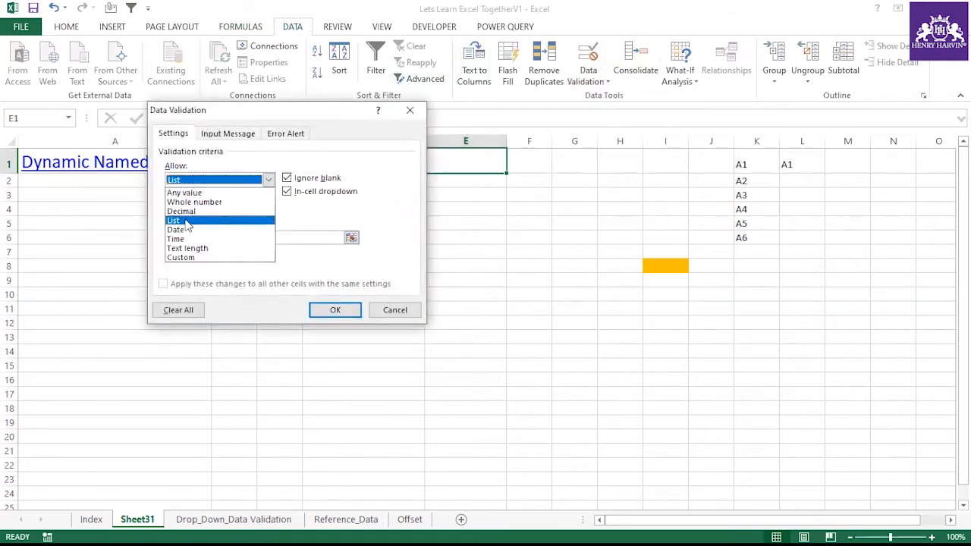
click(190, 237)
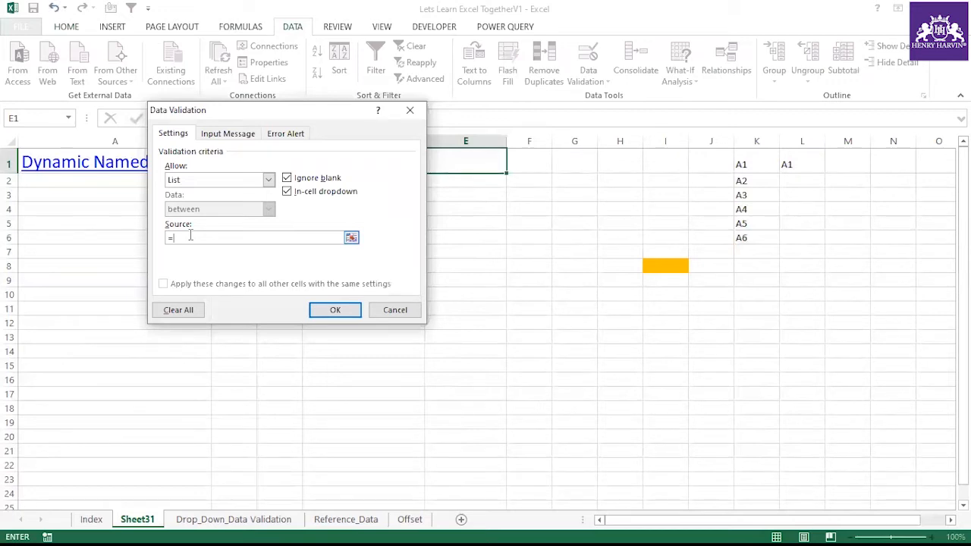
key(F3)
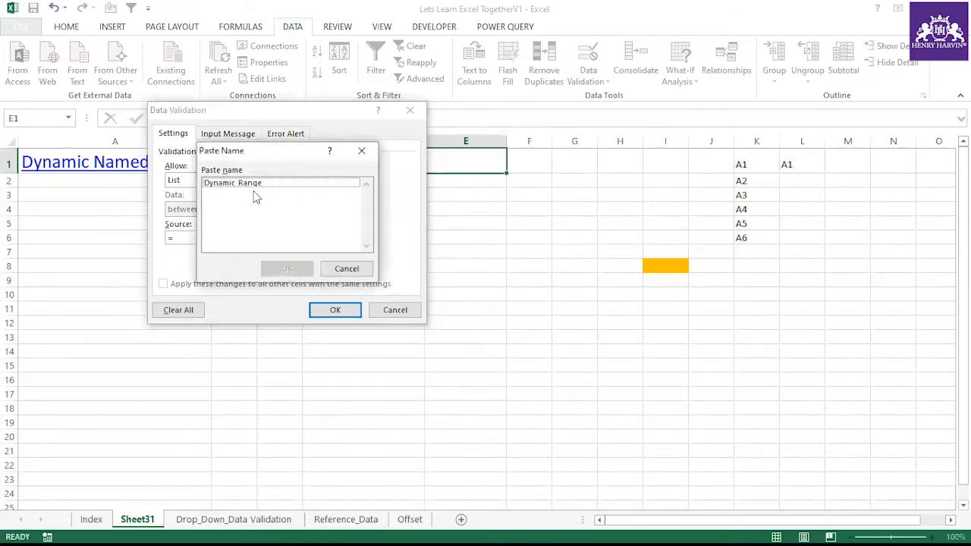
drag(265, 153, 441, 153)
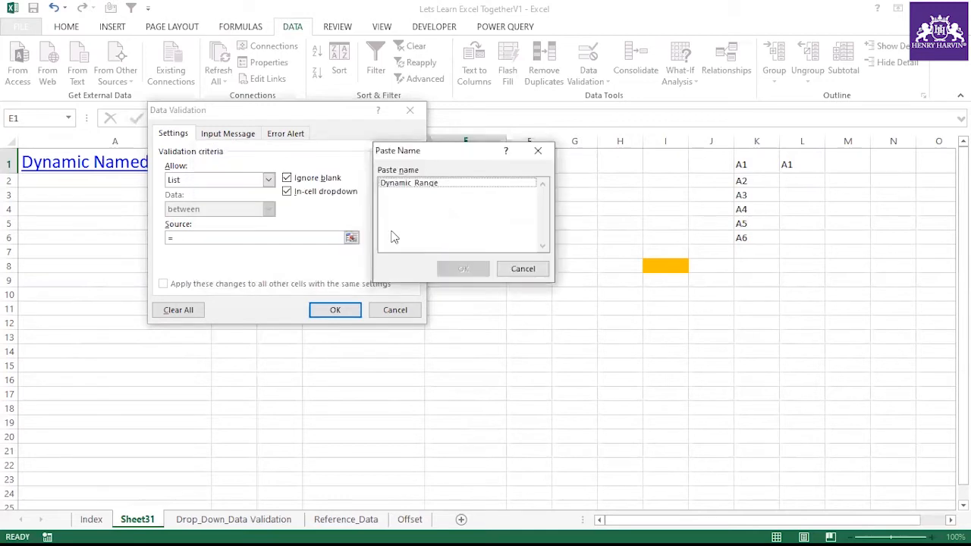
click(436, 185)
click(463, 269)
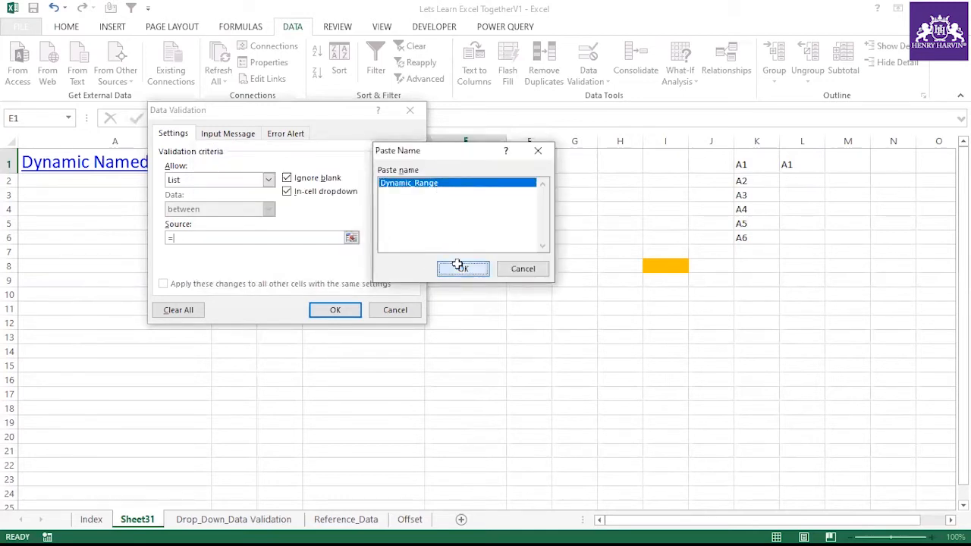
click(335, 309)
click(513, 167)
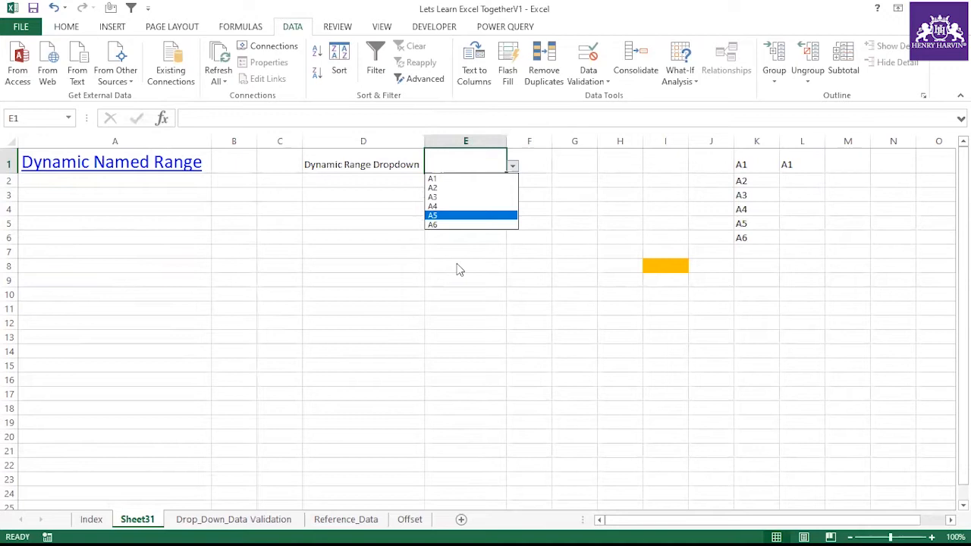
key(Escape)
Extend the list in column K with the entry A7 in cell K7.
click(750, 256)
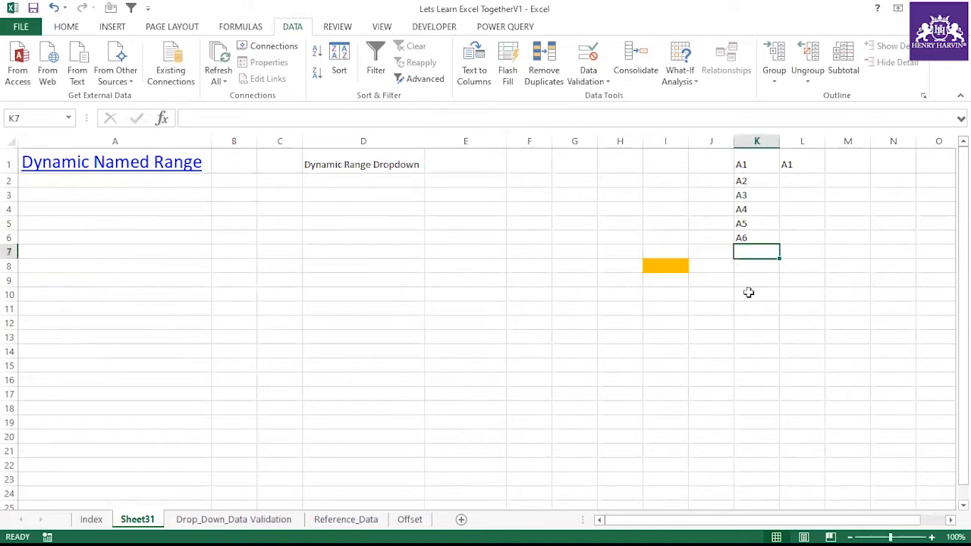
text(A7)
click(724, 339)
Fill the dropdown cell E1 with orange.
click(484, 167)
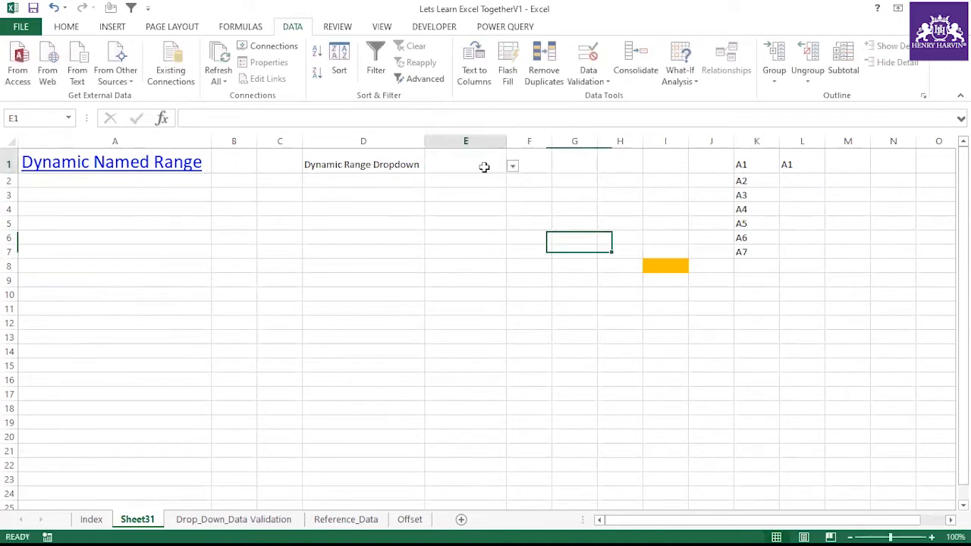
click(64, 29)
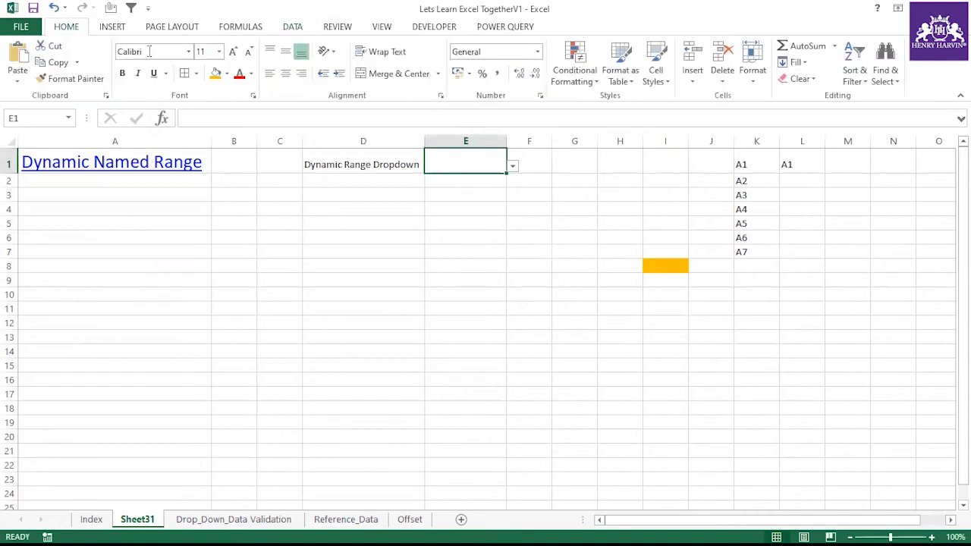
click(214, 72)
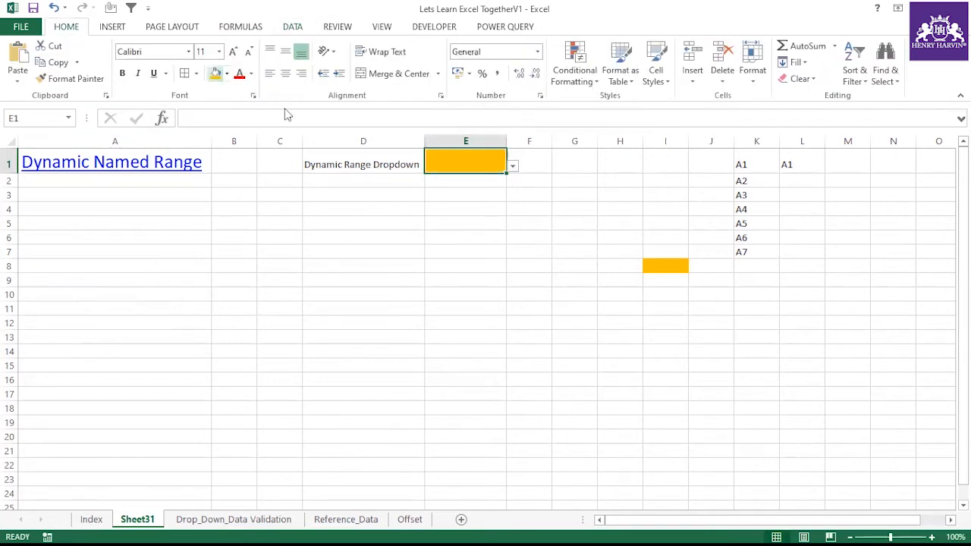
Check the dropdown in E1 for the K7 entry without choosing a value.
click(762, 254)
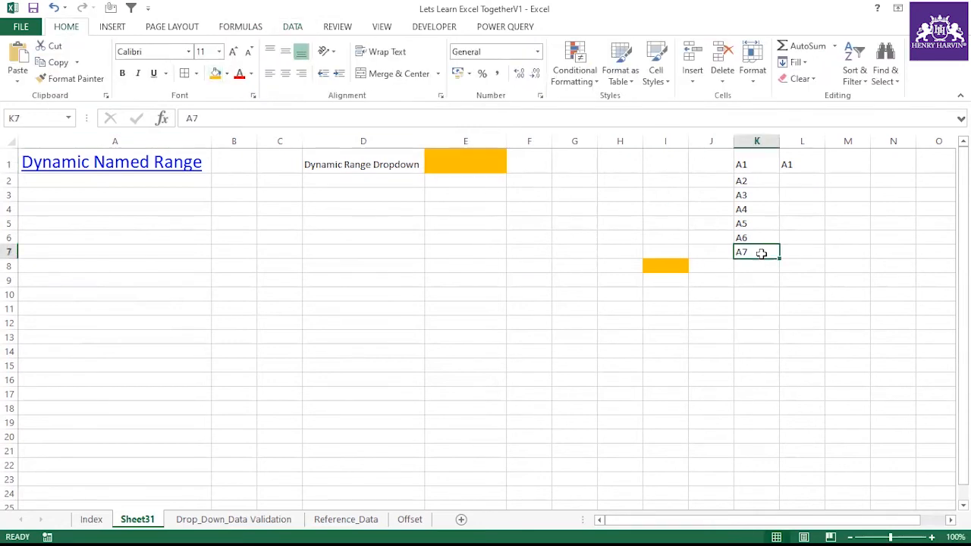
click(493, 161)
click(513, 165)
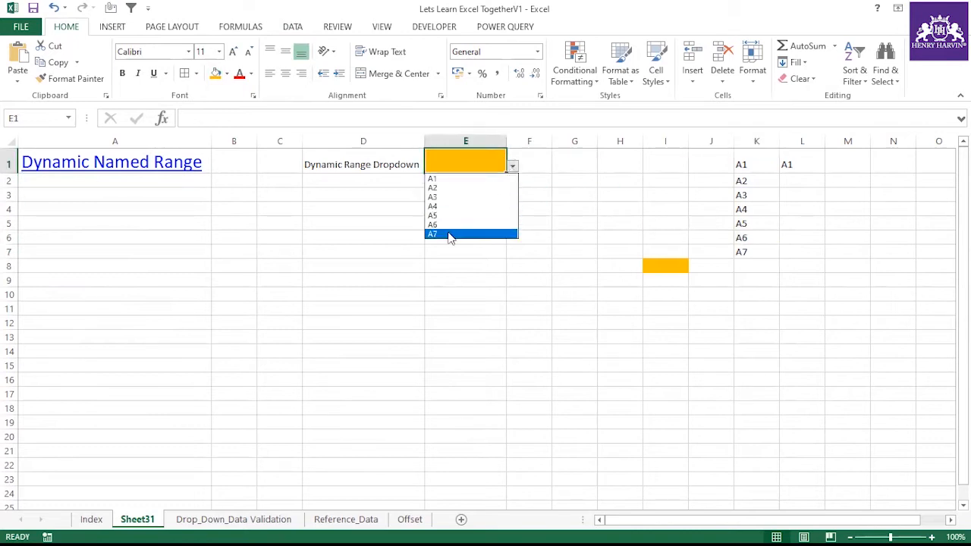
click(459, 276)
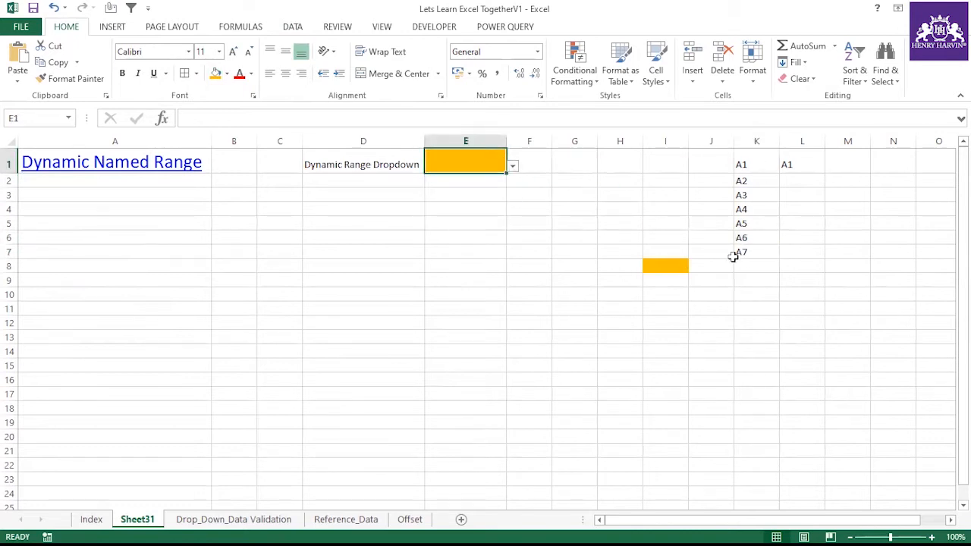
click(389, 165)
click(453, 197)
click(449, 209)
click(401, 212)
click(387, 196)
click(318, 161)
click(251, 161)
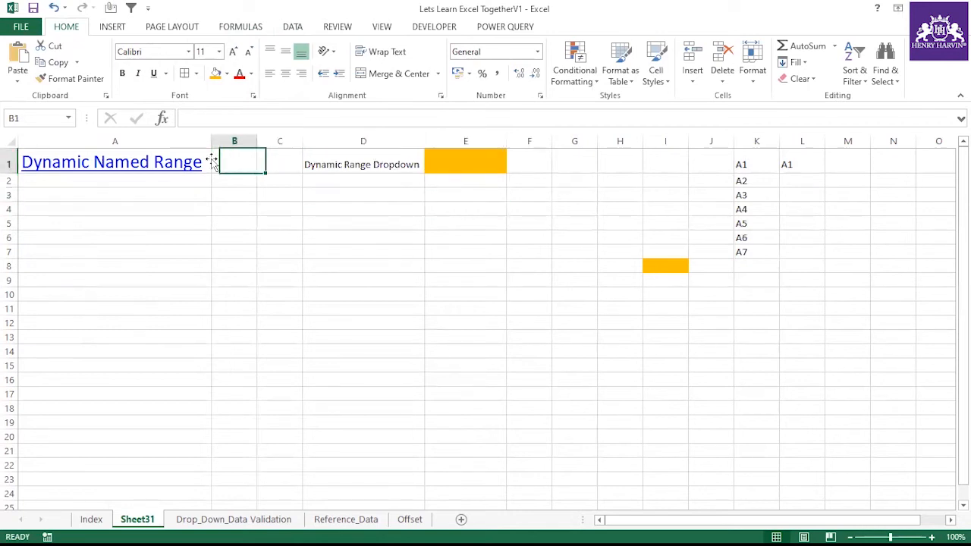
click(206, 180)
click(402, 221)
click(437, 209)
click(392, 194)
click(436, 223)
click(383, 218)
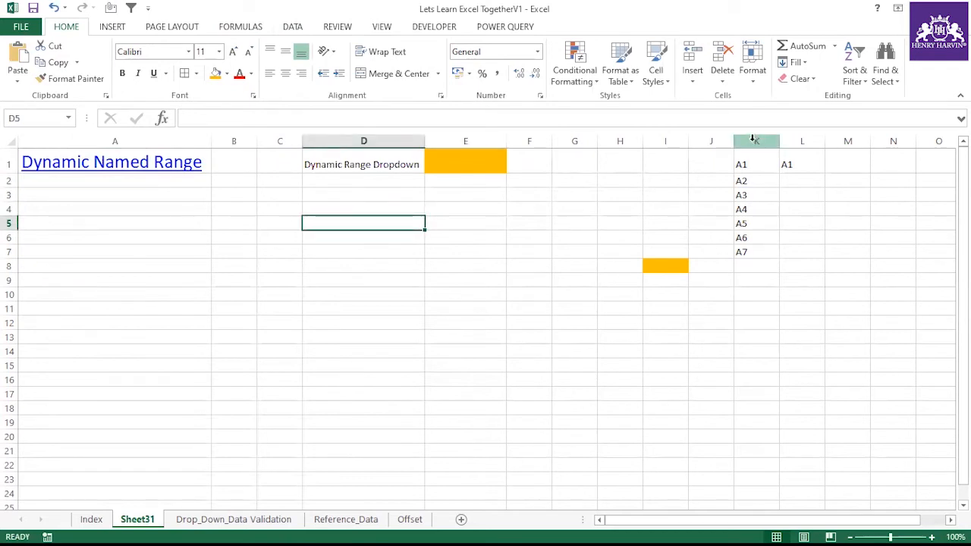
Review the E1 dropdown entries against the column K list, leaving the cell empty.
click(478, 163)
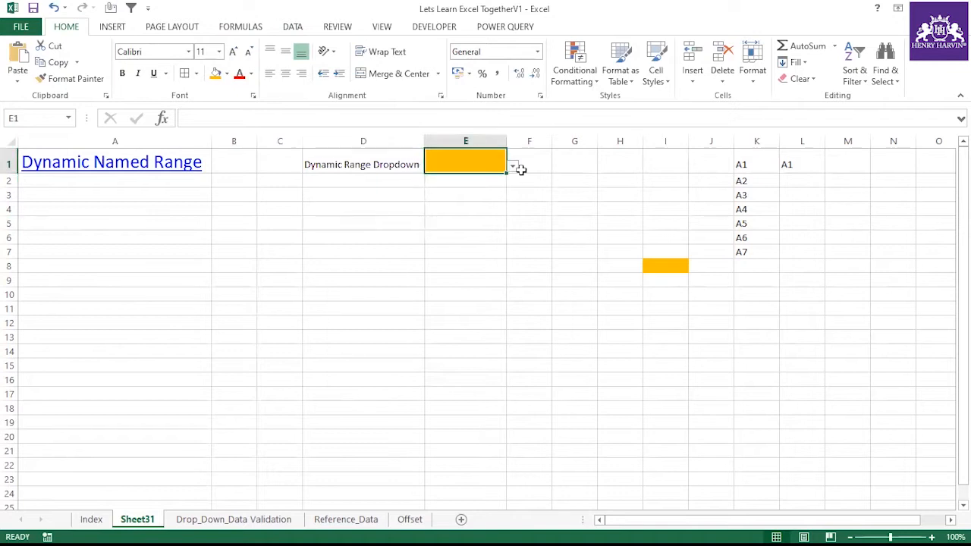
click(513, 166)
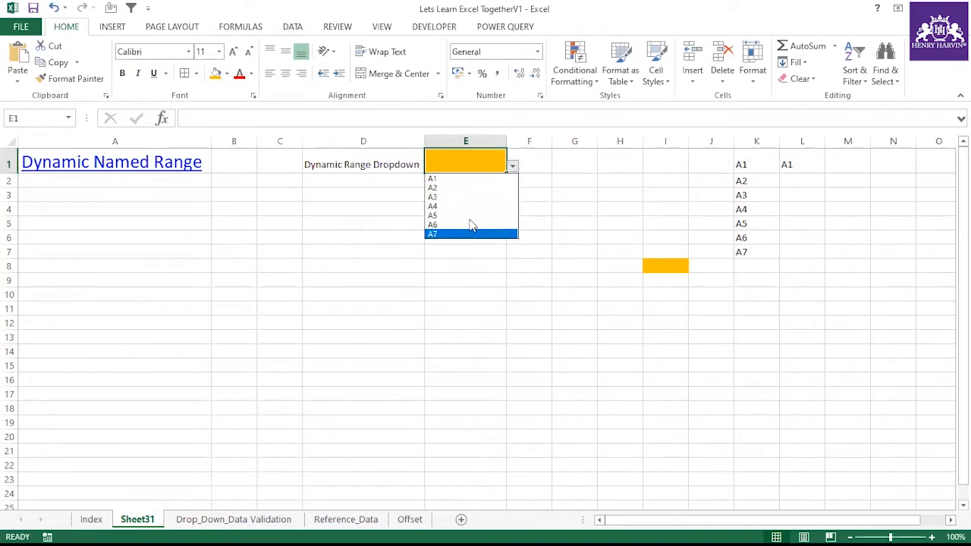
click(494, 284)
Extend the list in column K with A8, A9 and A10 in cells K8 to K10.
click(747, 268)
text(A8)
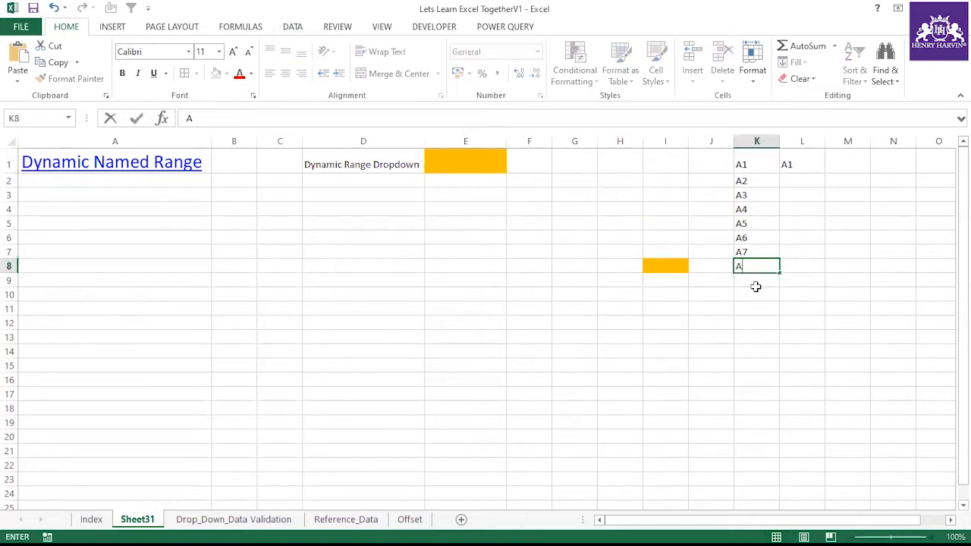
click(746, 306)
click(753, 280)
text(A9)
click(744, 292)
text(A10)
click(748, 311)
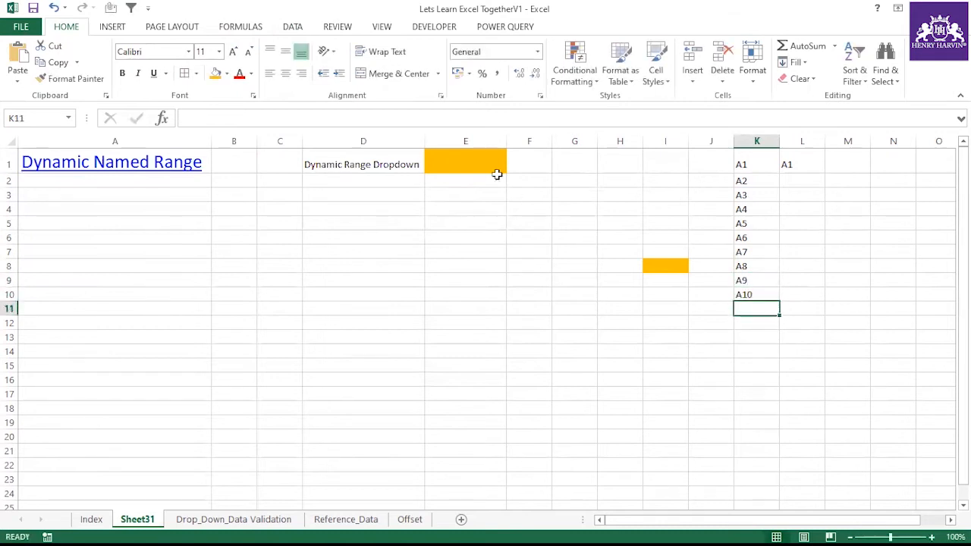
Look through the whole E1 dropdown for the entries A8 to A10 without choosing a value.
click(497, 169)
click(513, 165)
drag(516, 216, 514, 188)
click(539, 218)
click(511, 167)
click(513, 240)
click(513, 241)
click(535, 196)
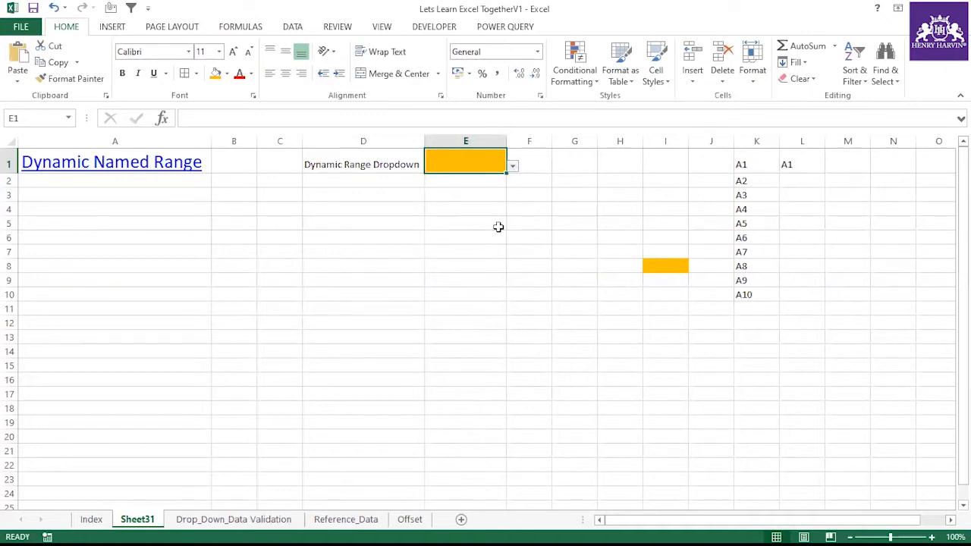
Review the formula behind the Dynamic_Range name, and check the entries offered by the E1 dropdown.
key(ctrl+F3)
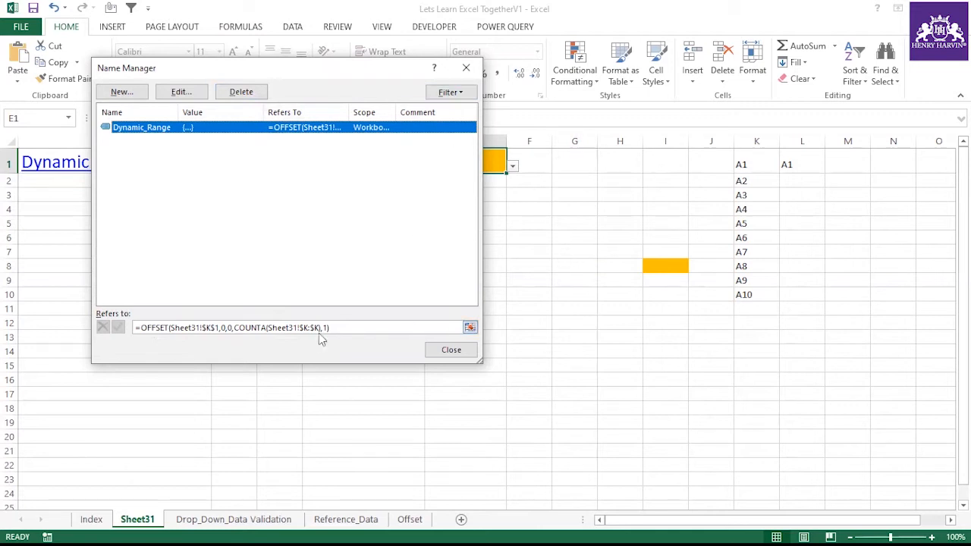
click(451, 351)
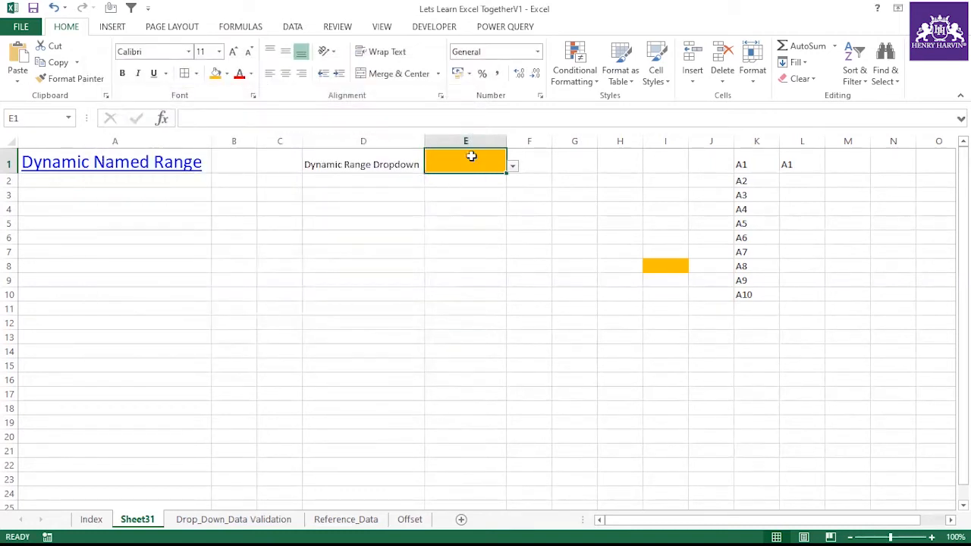
click(513, 166)
click(467, 206)
click(513, 168)
click(513, 167)
click(513, 166)
click(461, 199)
click(466, 236)
click(455, 152)
On the Index sheet, fill the Dynamic Named Range entry (E50:H50) and the Using Named Range entry (E49:H49) with orange.
click(91, 519)
drag(362, 305, 562, 301)
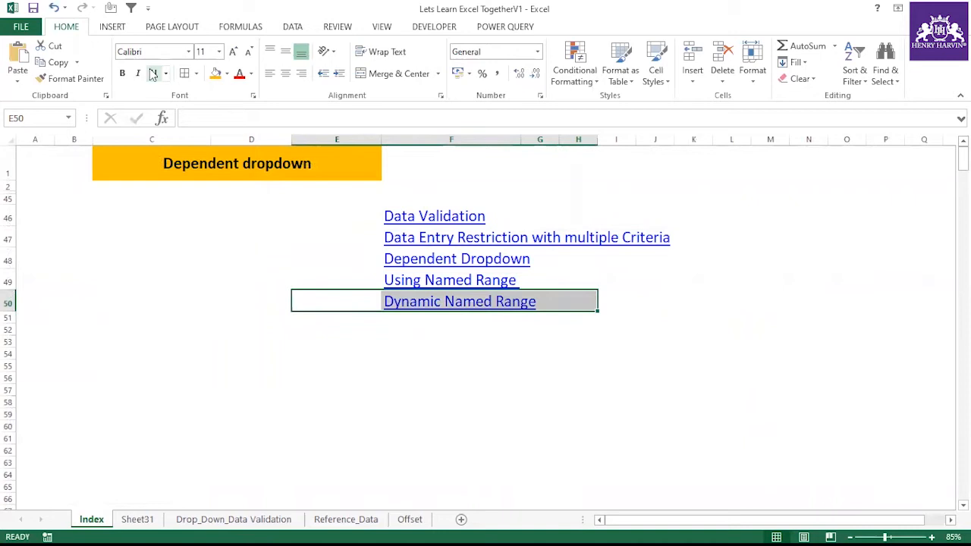
click(216, 73)
click(379, 330)
drag(340, 278, 571, 274)
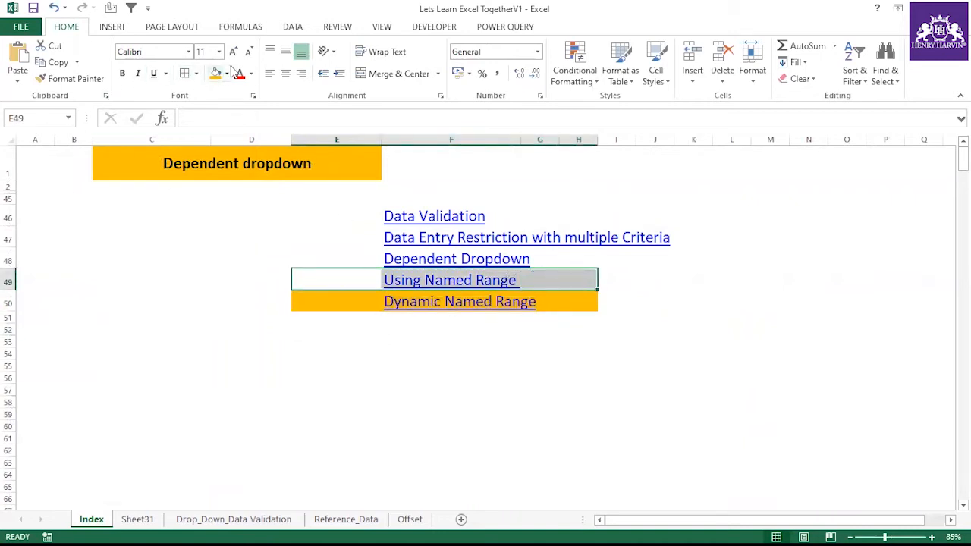
click(215, 73)
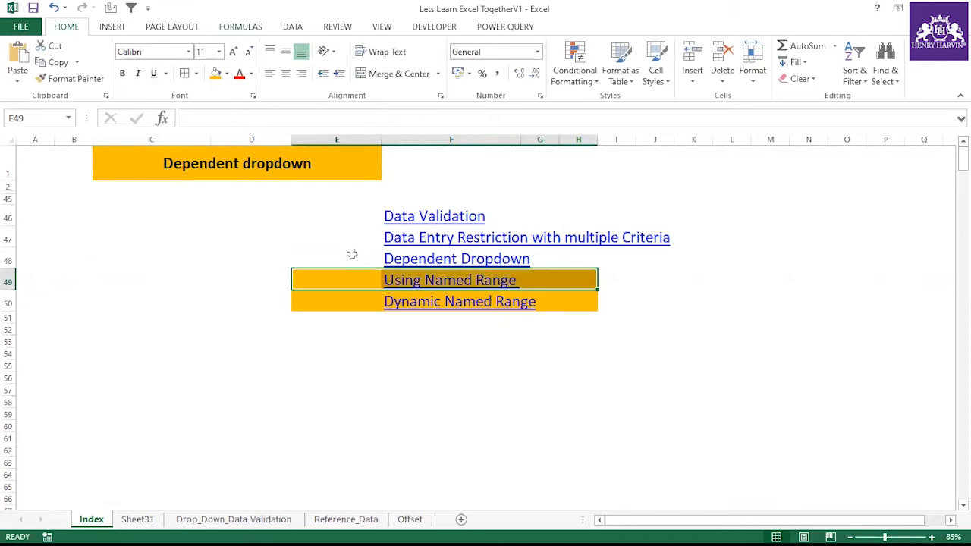
Fill the Data Validation entry in E46:H46 with orange, leaving the Data Entry Restriction and Dependent Dropdown entries unfilled.
drag(351, 240, 686, 235)
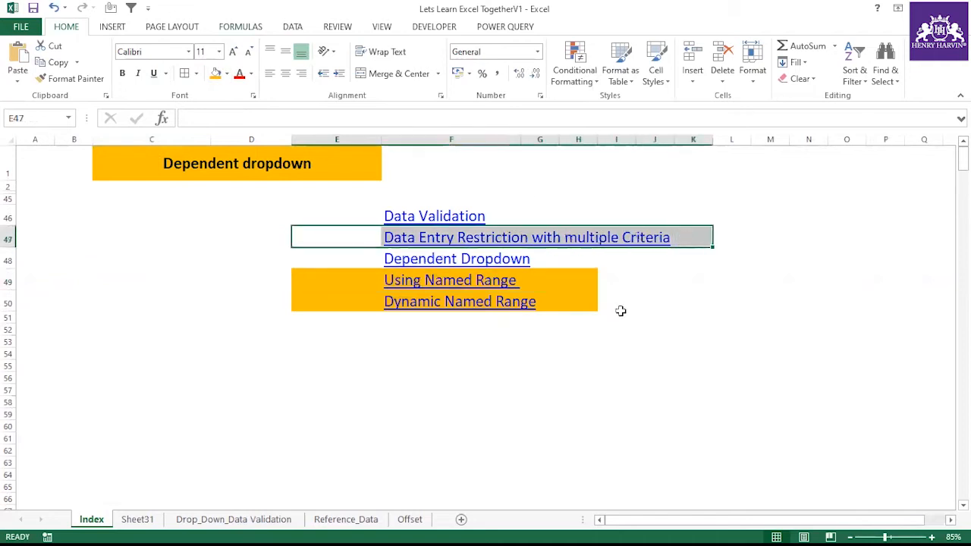
click(490, 367)
drag(358, 239, 654, 227)
drag(345, 217, 589, 222)
click(216, 73)
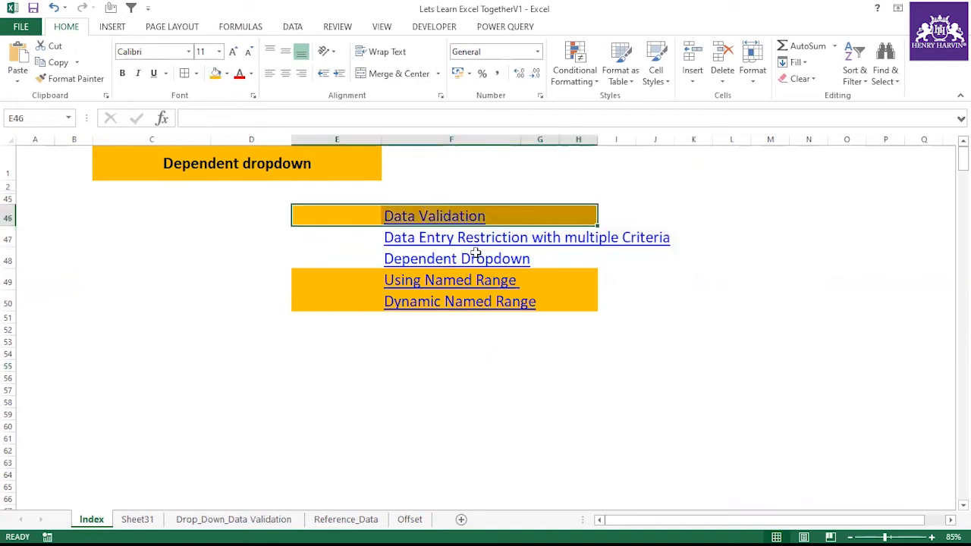
drag(328, 257, 562, 250)
click(490, 377)
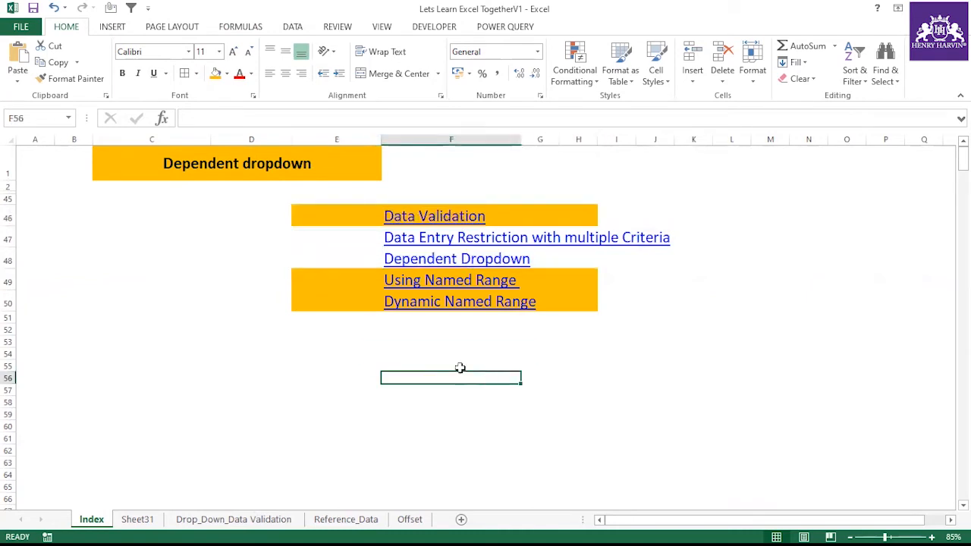
Delete the OFFSET formula from cell E14 on the Offset sheet.
click(412, 522)
click(191, 458)
click(253, 341)
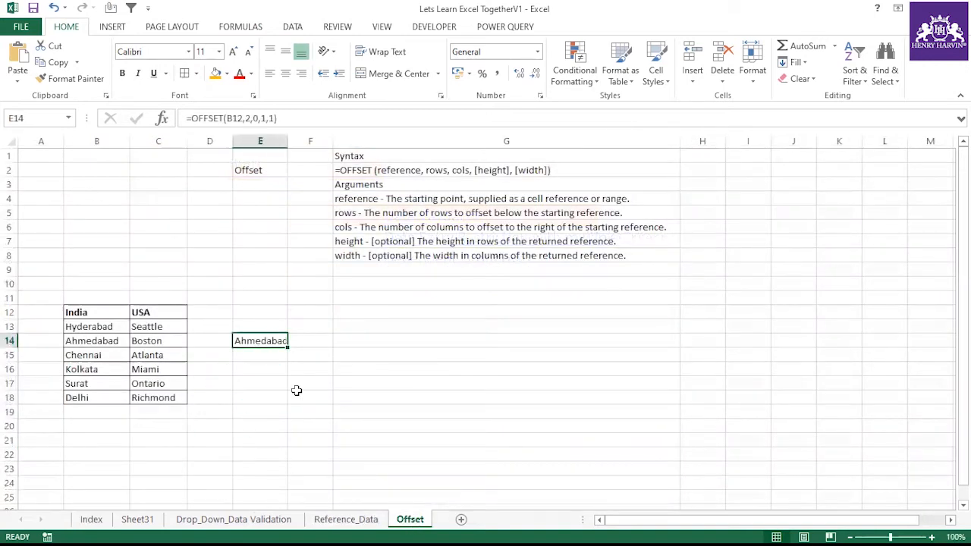
key(Delete)
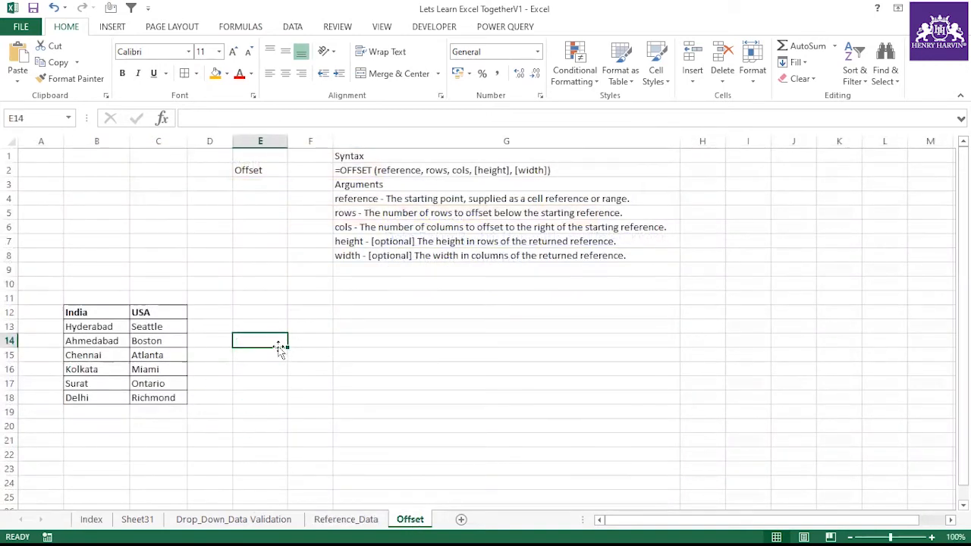
Add the heading Country in E12 and format it bold with an orange fill.
drag(269, 334, 254, 313)
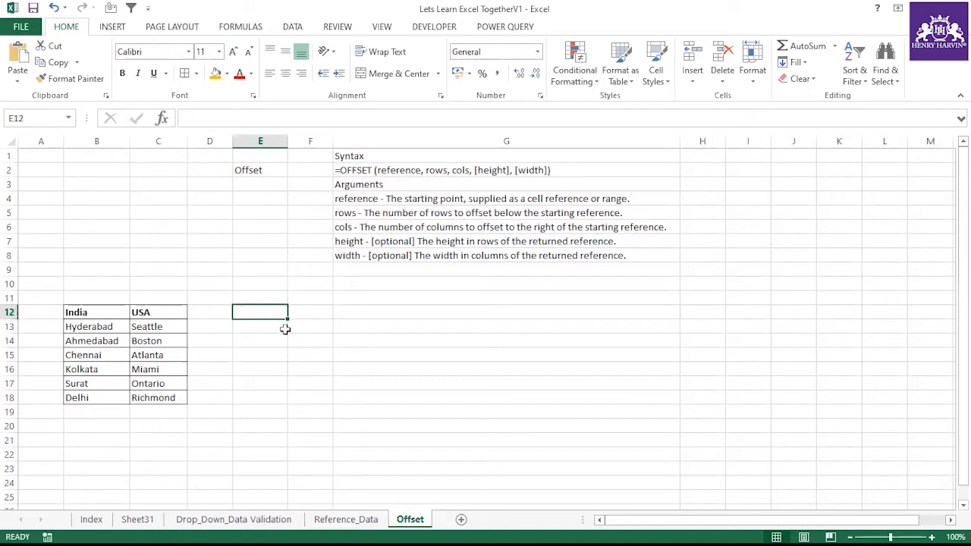
text(Countryt)
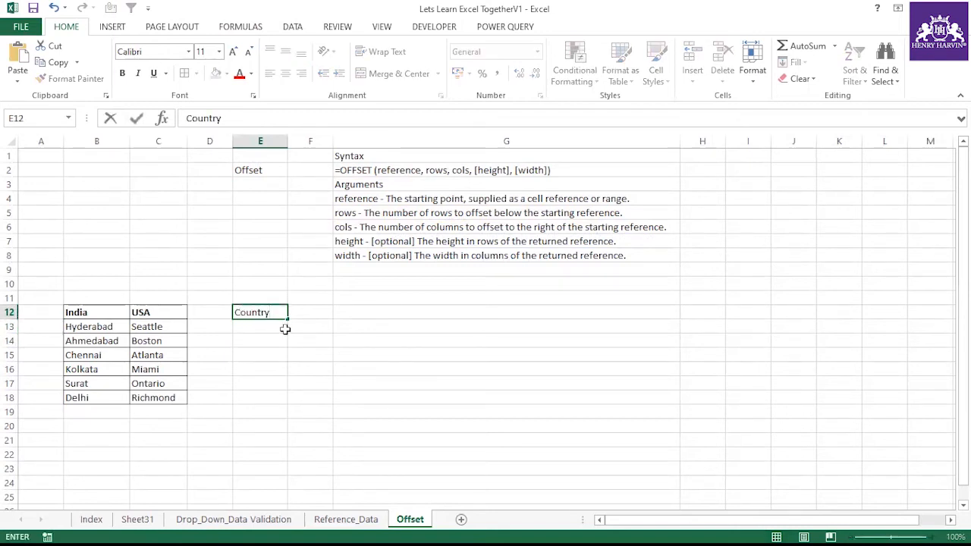
click(308, 357)
click(274, 312)
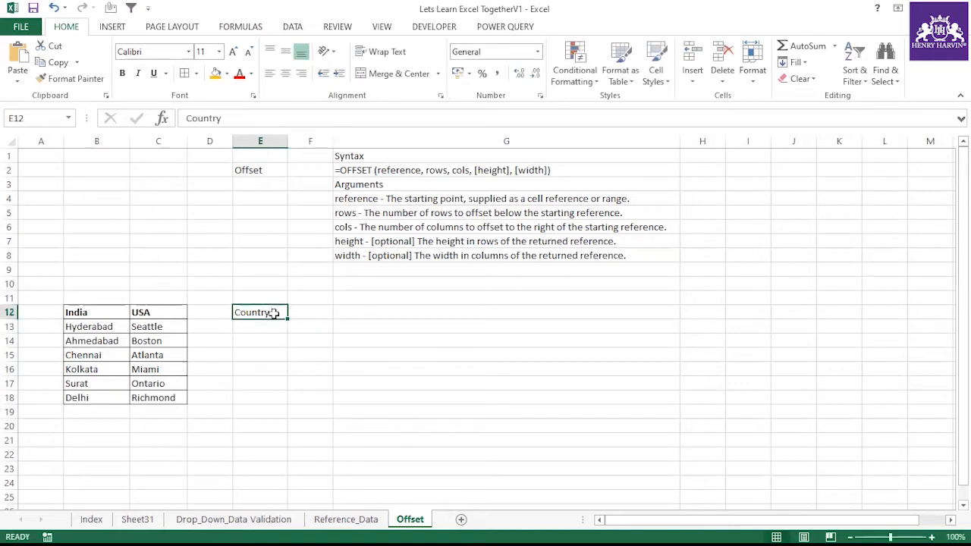
click(122, 72)
click(215, 73)
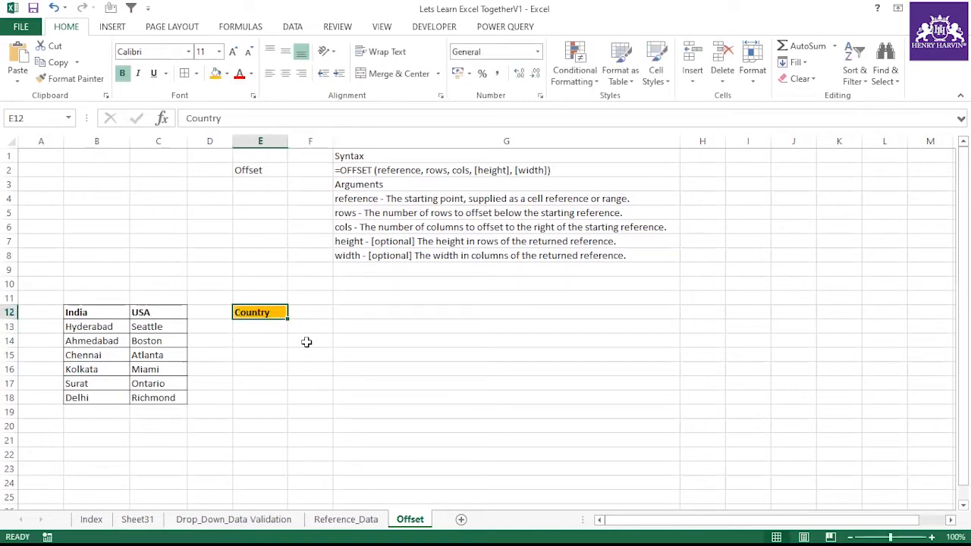
Add the heading City in F12 and format it with an orange fill and bold text.
click(310, 312)
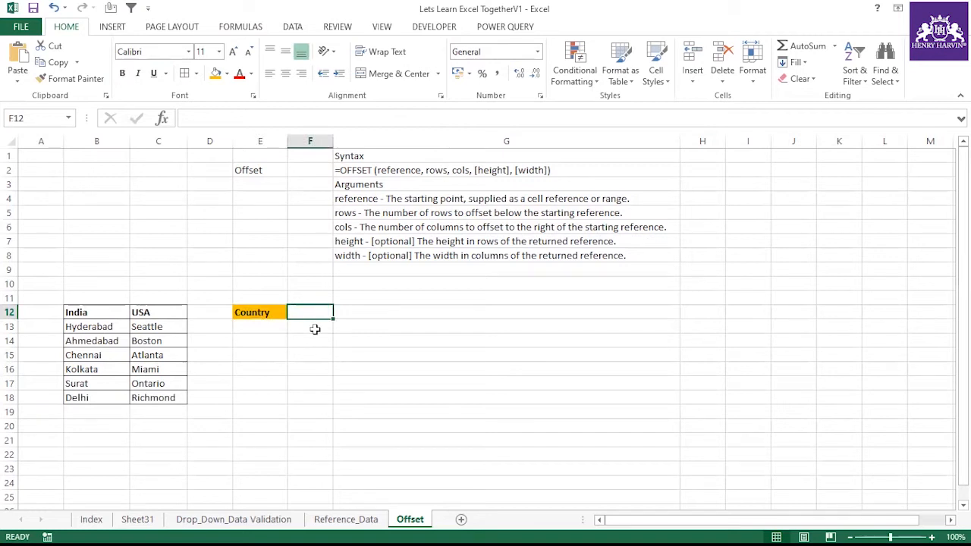
text(City)
click(350, 397)
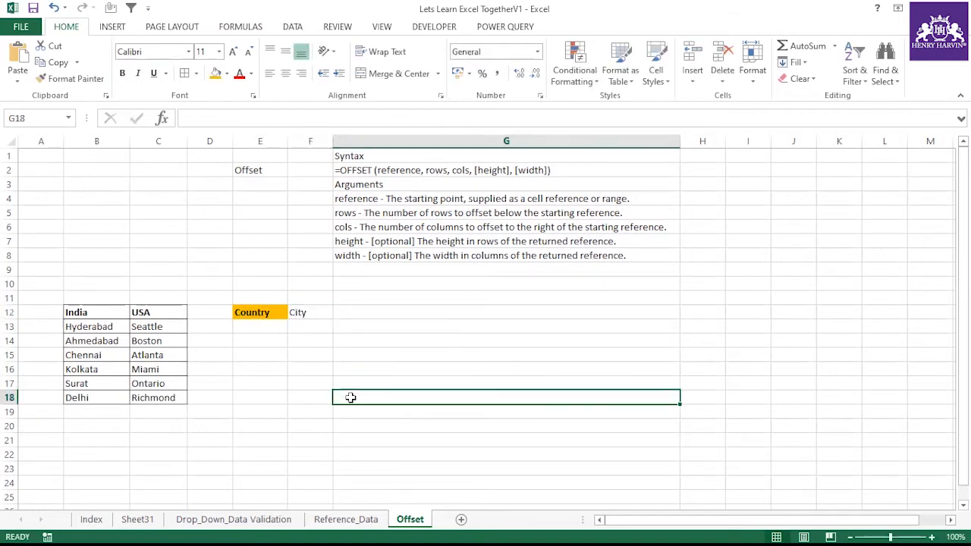
click(273, 306)
click(307, 313)
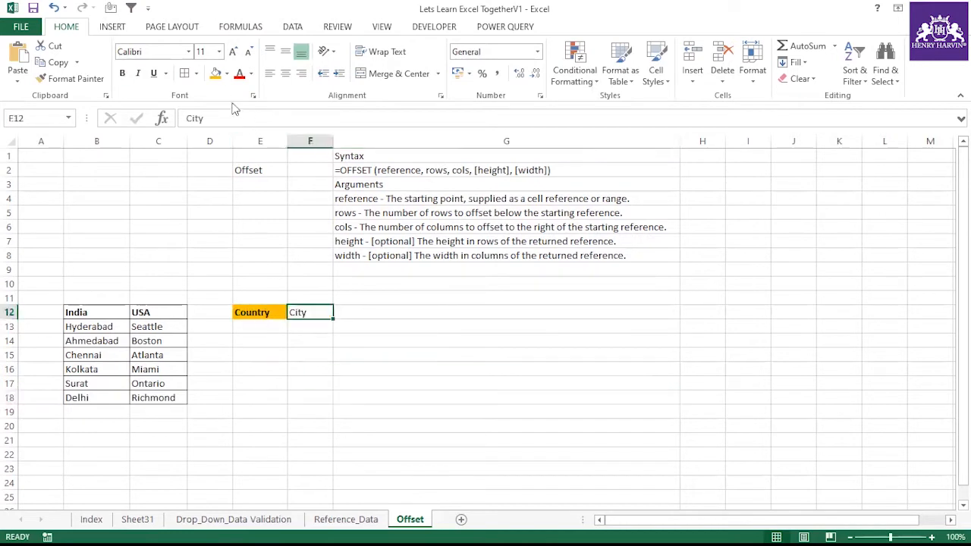
click(216, 75)
click(267, 384)
click(311, 300)
click(304, 311)
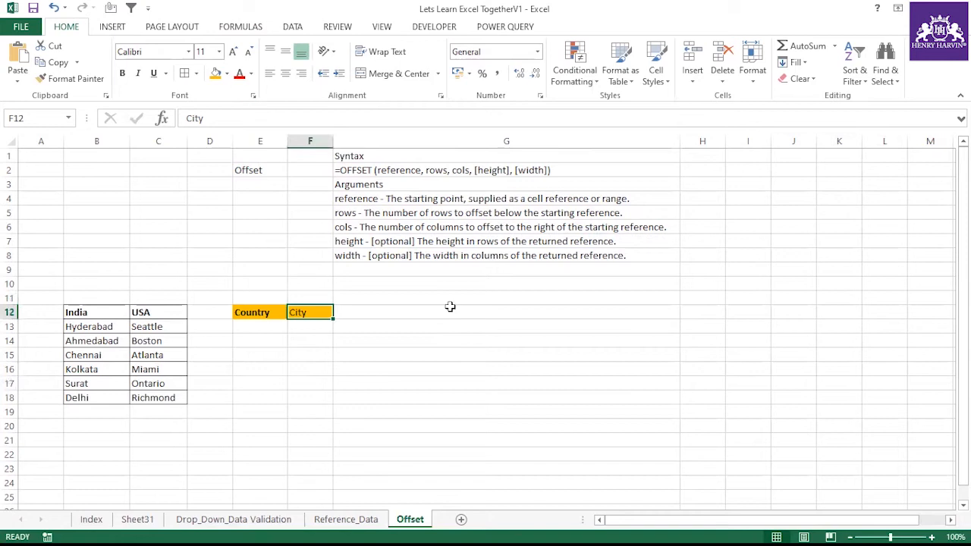
key(ctrl+b)
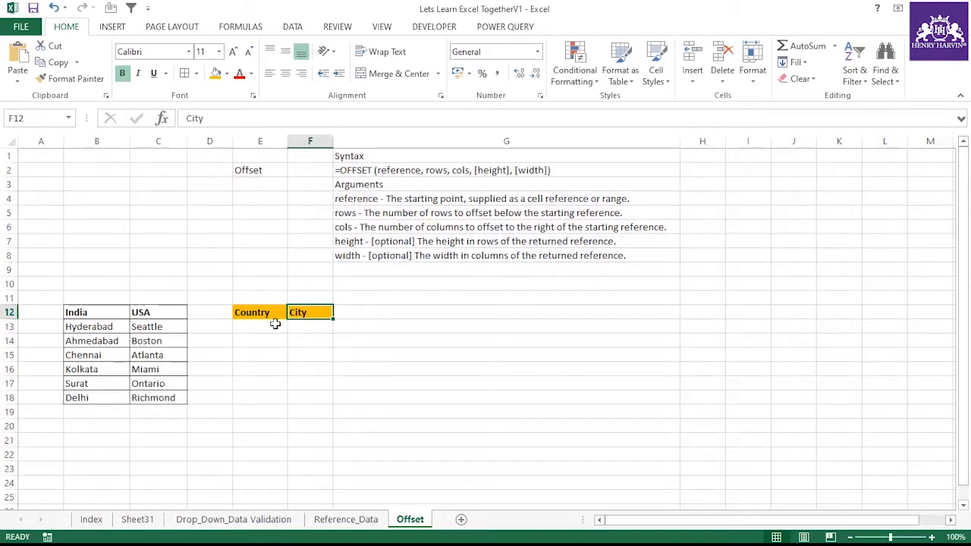
Examine the empty Country and City cells in row 13 alongside the India list and each USA city in C13:C18.
click(275, 324)
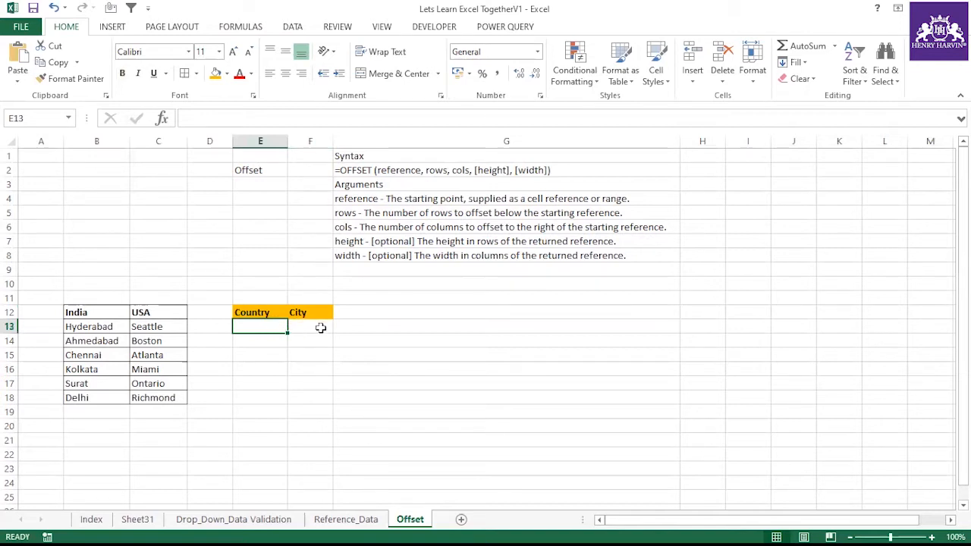
drag(104, 325, 98, 399)
click(259, 327)
click(303, 324)
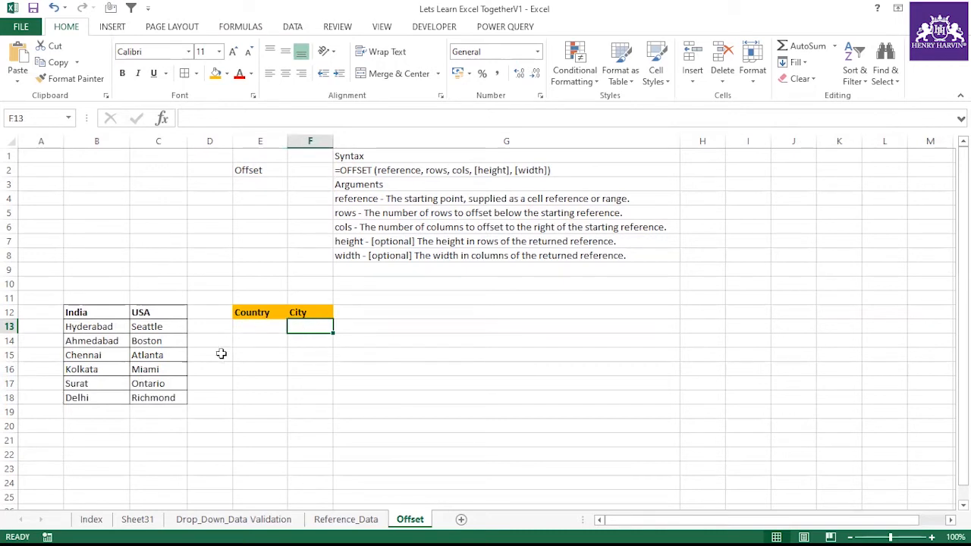
click(156, 327)
click(156, 341)
click(156, 354)
click(154, 369)
click(160, 382)
click(158, 397)
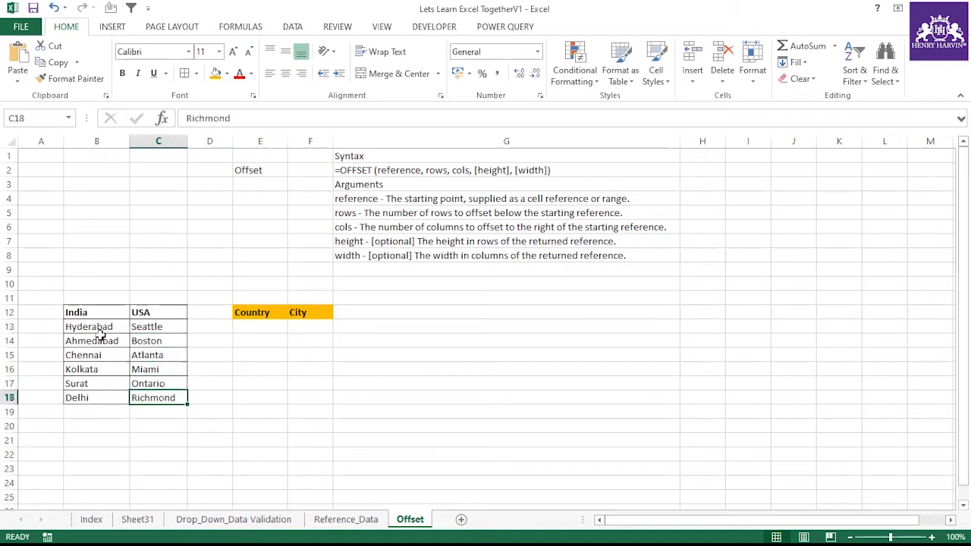
Go through the Indian cities in B13:B18 one by one, ending with the whole list.
click(97, 326)
click(96, 341)
click(92, 354)
click(90, 370)
click(88, 382)
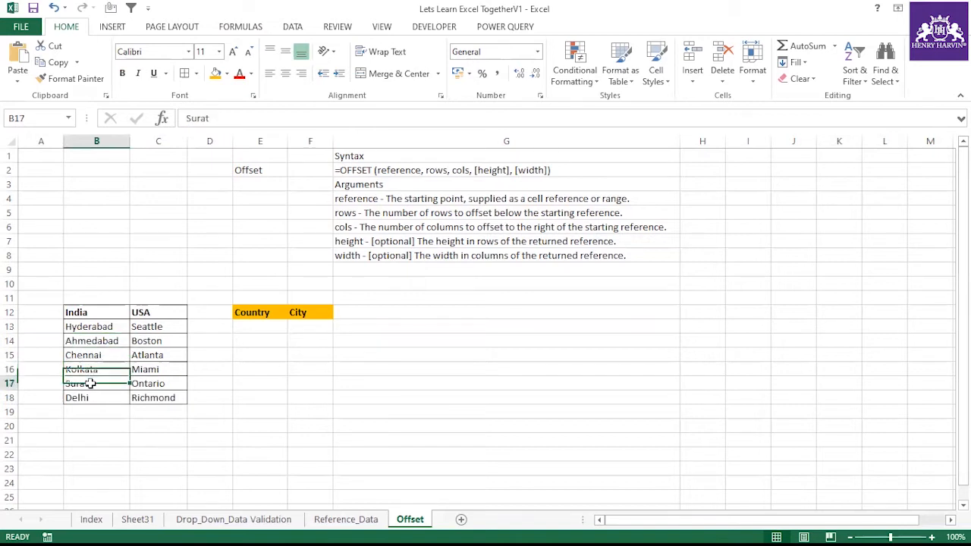
click(91, 397)
click(214, 413)
drag(85, 327, 86, 395)
click(230, 372)
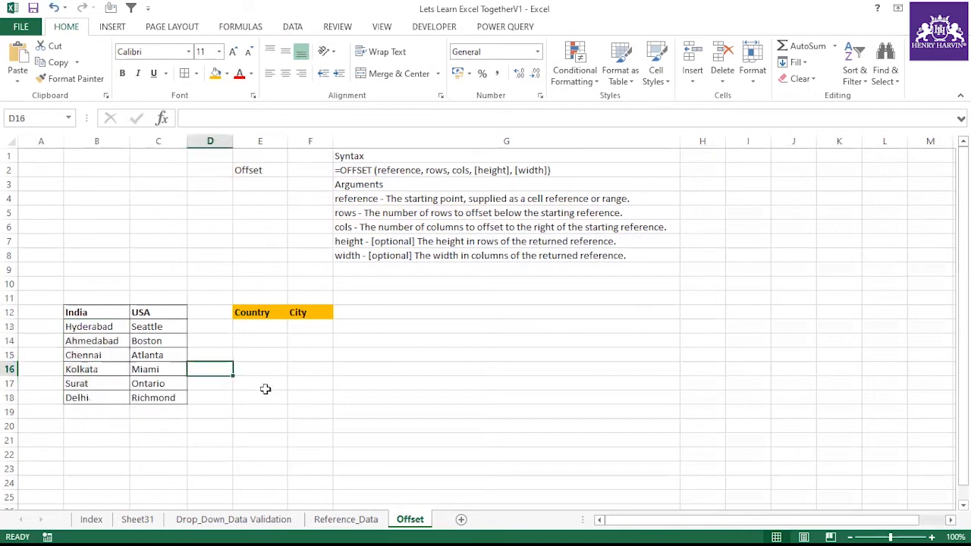
Examine the input cells E13 and F13 under Country and City against the source table B12:C18.
drag(251, 326, 339, 364)
click(338, 341)
click(264, 328)
click(297, 327)
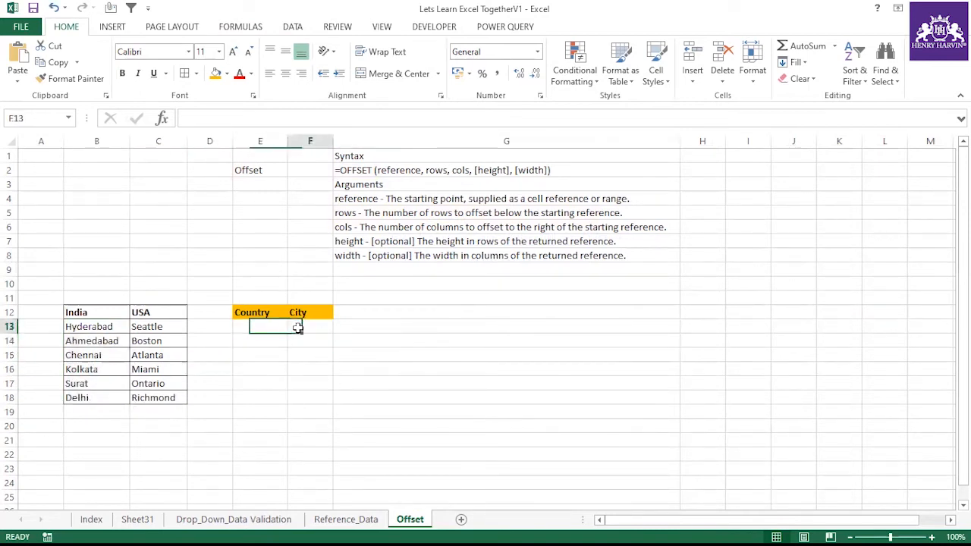
click(270, 328)
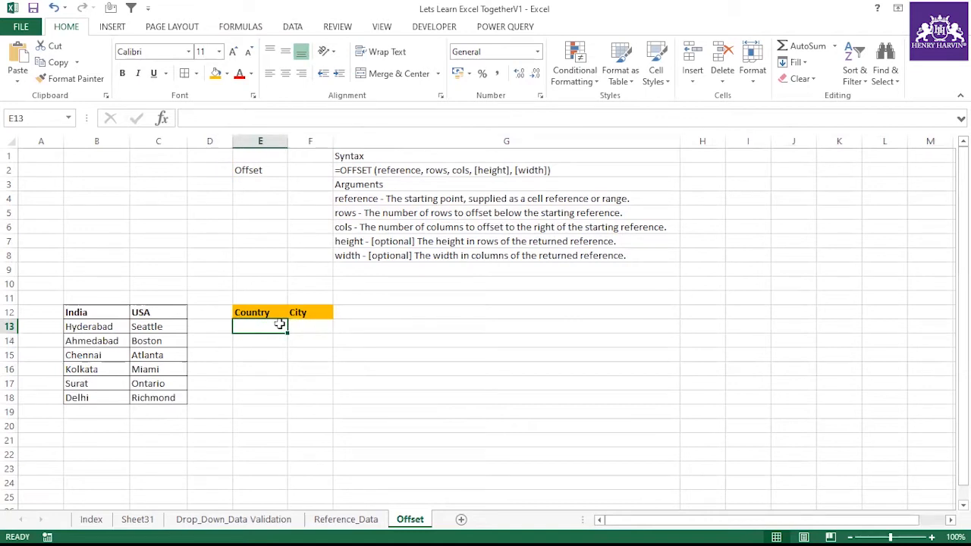
click(305, 327)
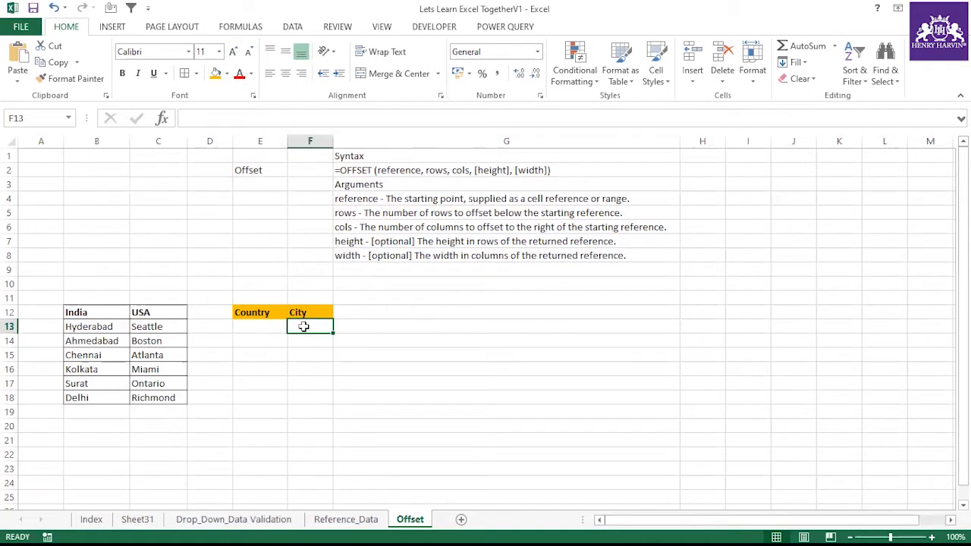
click(262, 354)
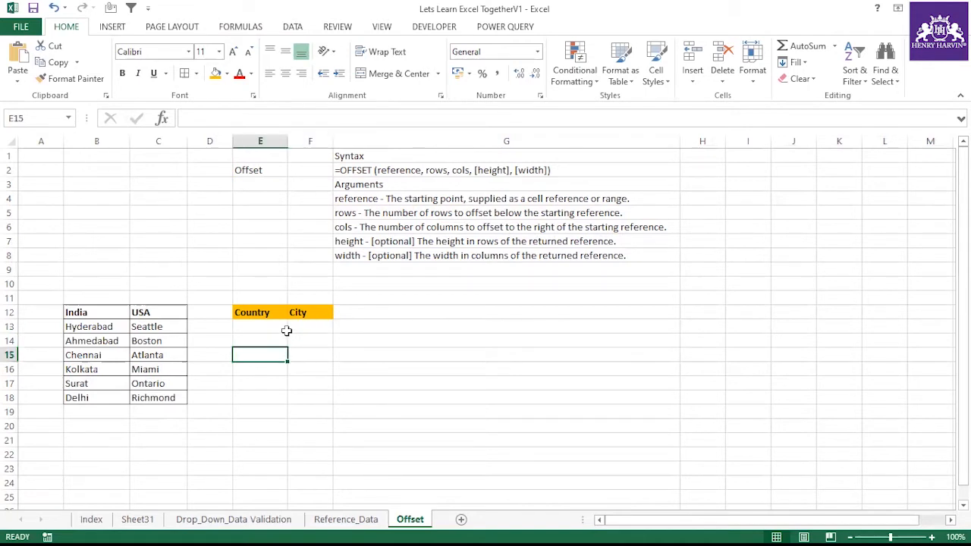
drag(109, 314, 166, 393)
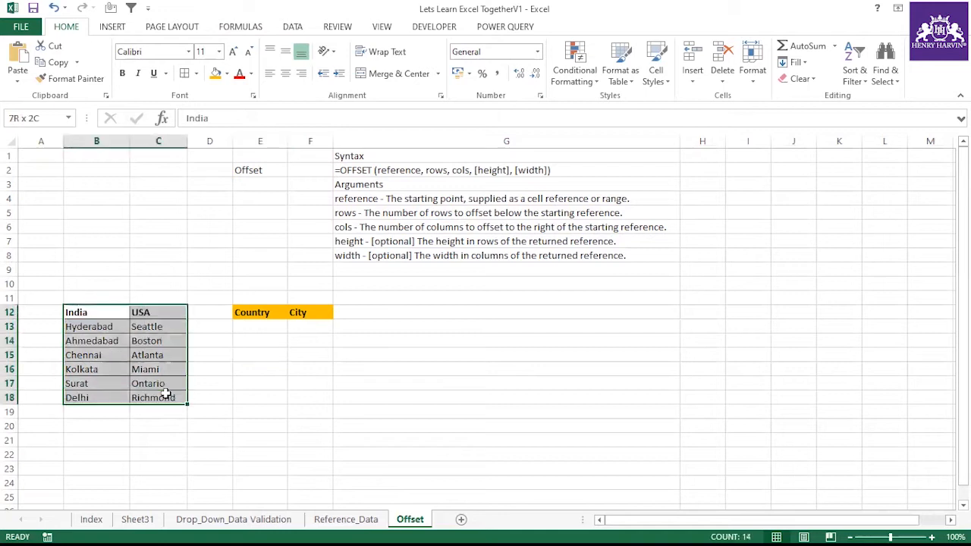
click(283, 370)
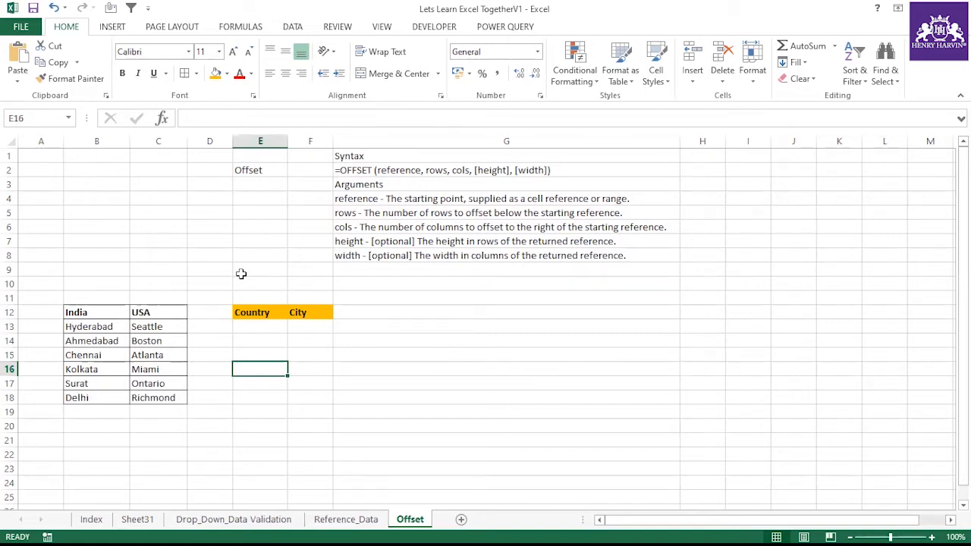
Enter the note "Indirect Function converts the text into a valid reference" in cell G17.
click(477, 384)
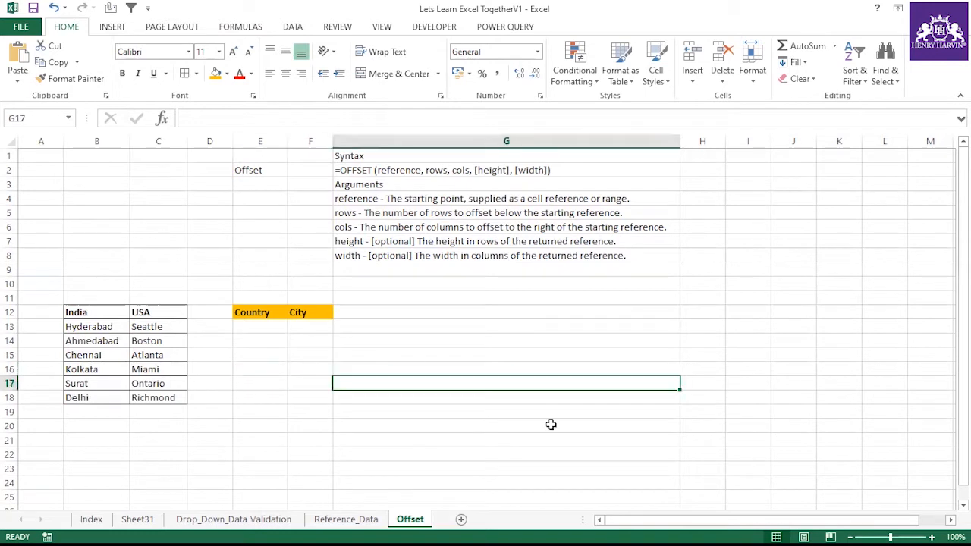
text(Indirect Function)
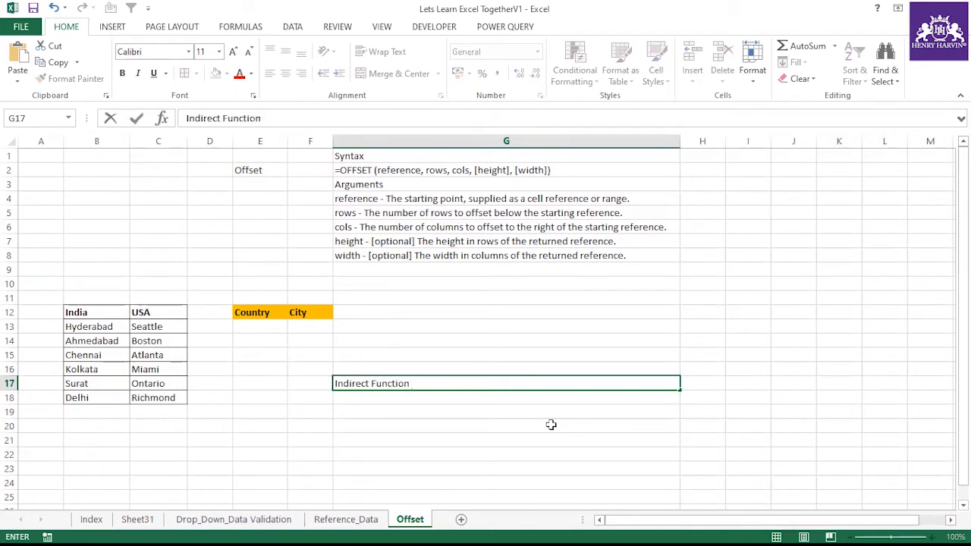
text( converts the text into)
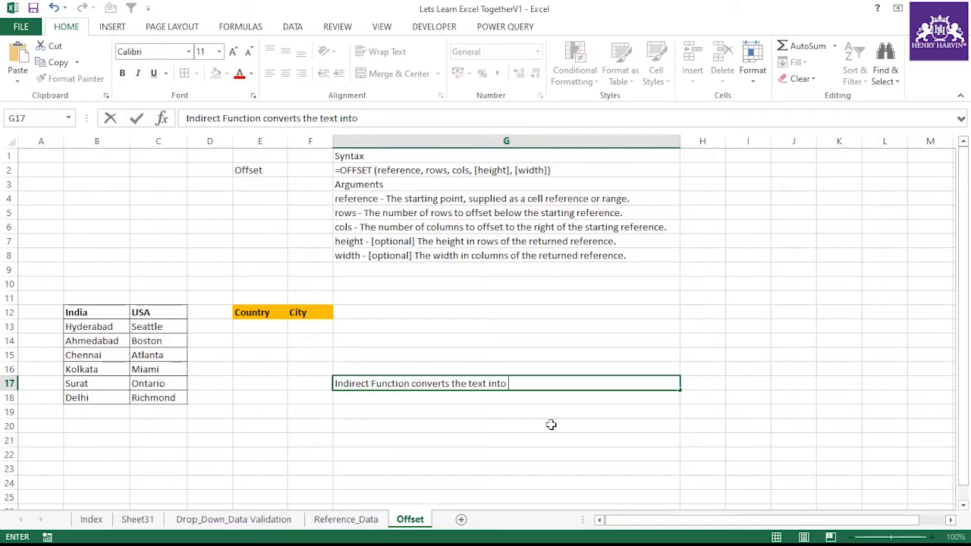
text(a valid reference)
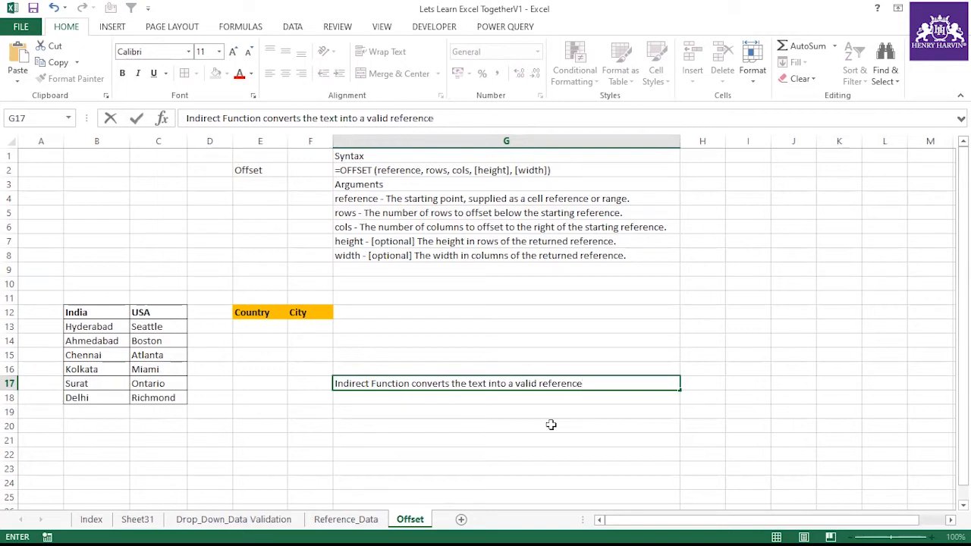
click(551, 425)
click(550, 387)
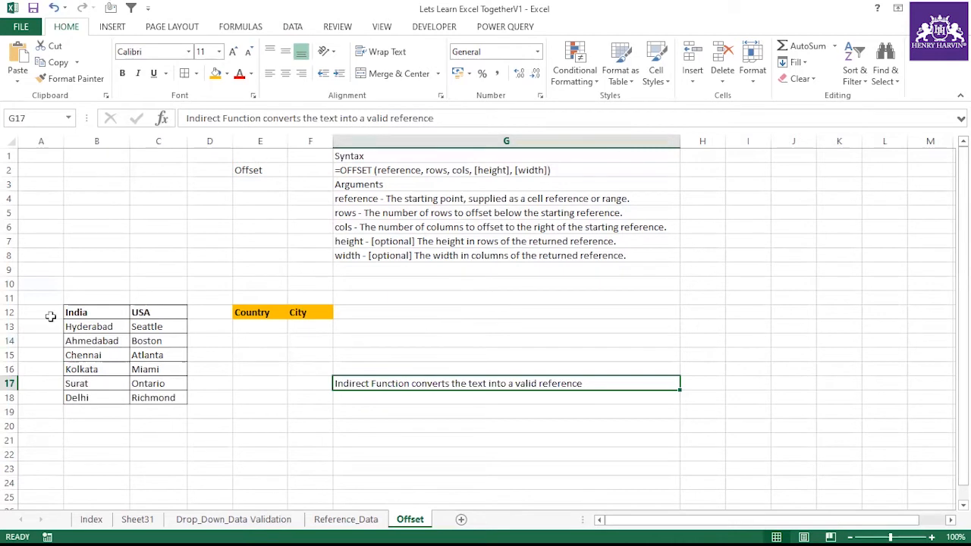
Examine the India list in B12:B18 and the USA list in C12:C18, including their headers.
click(78, 313)
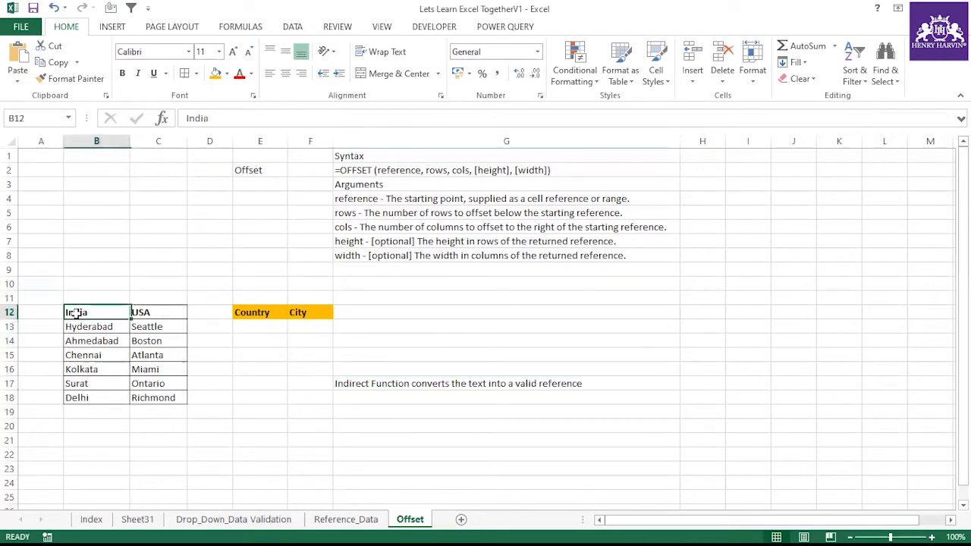
drag(141, 312, 152, 396)
click(303, 368)
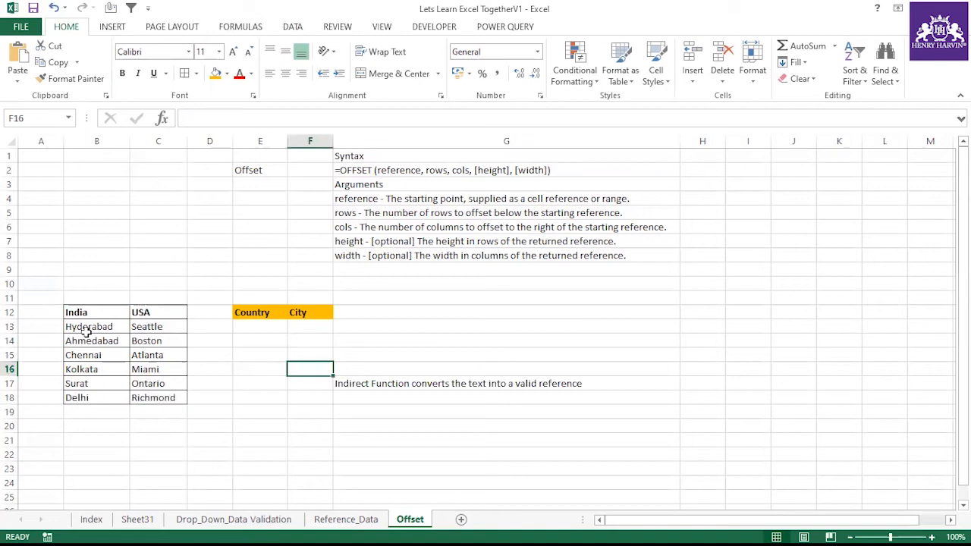
click(91, 312)
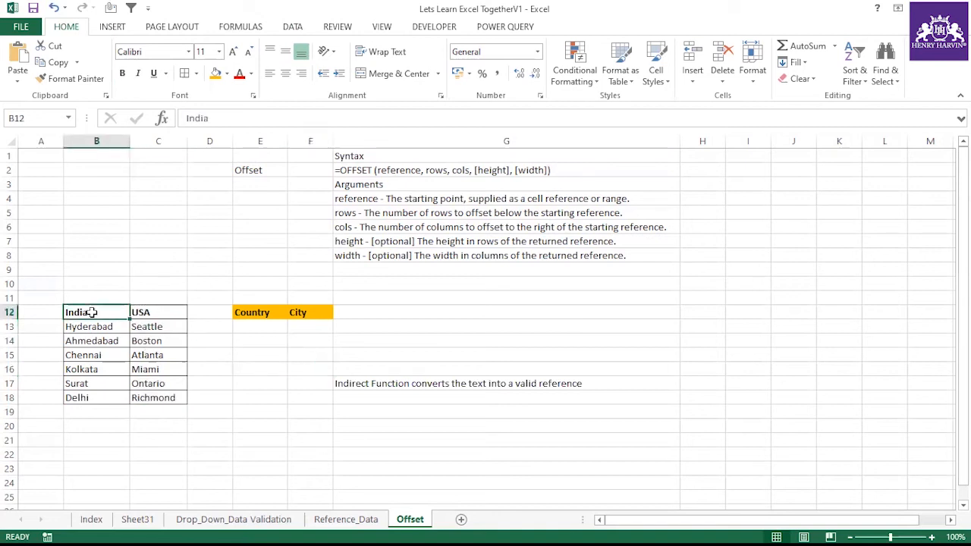
drag(91, 313, 89, 392)
drag(144, 311, 154, 393)
click(245, 368)
drag(100, 312, 129, 396)
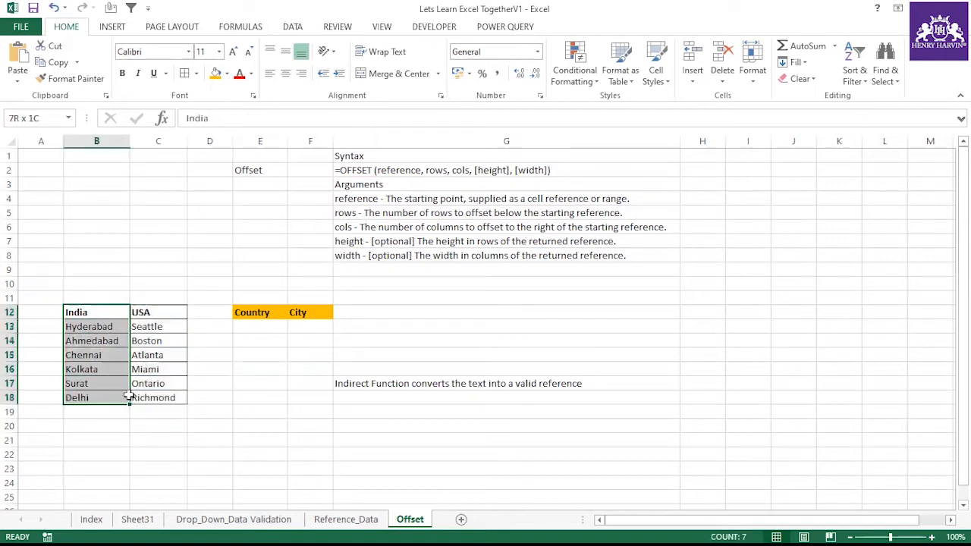
drag(92, 311, 97, 396)
Name the Indian cities range B13:B18 "India" and select the range through its name.
drag(98, 327, 97, 397)
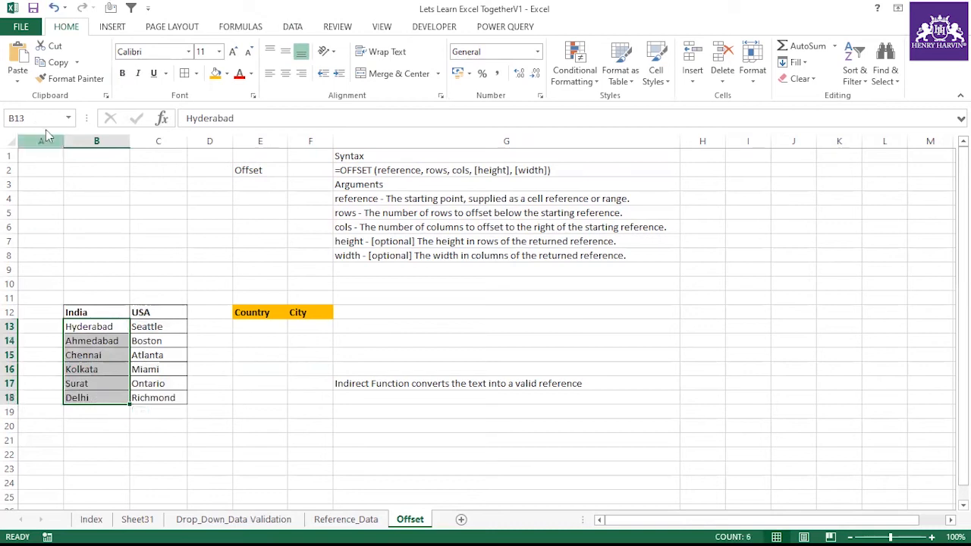
click(40, 118)
text(Ind)
click(124, 252)
click(68, 118)
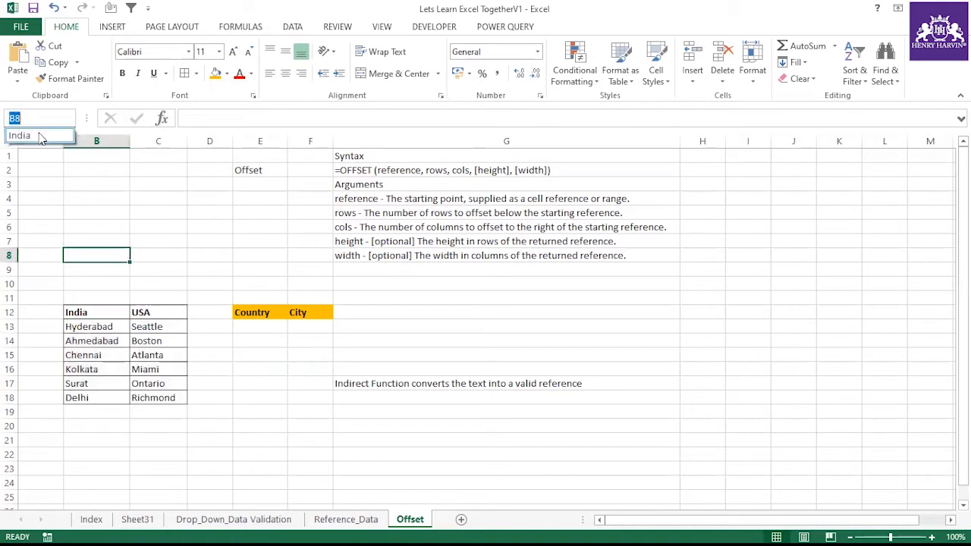
click(40, 135)
Name the American cities range C13:C18 "USA" and select the range through its name.
drag(144, 326, 156, 396)
click(30, 120)
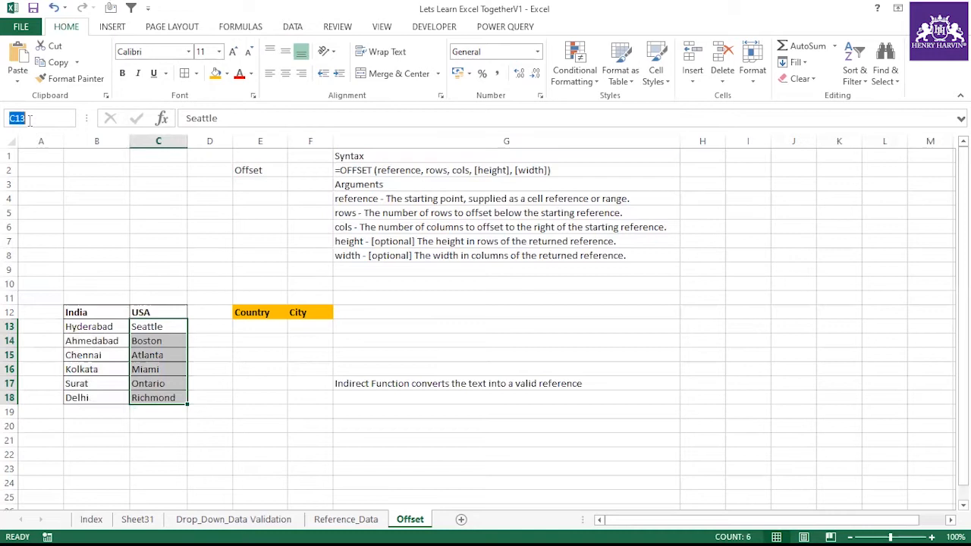
text(USA)
key(Return)
click(119, 216)
click(68, 118)
click(38, 150)
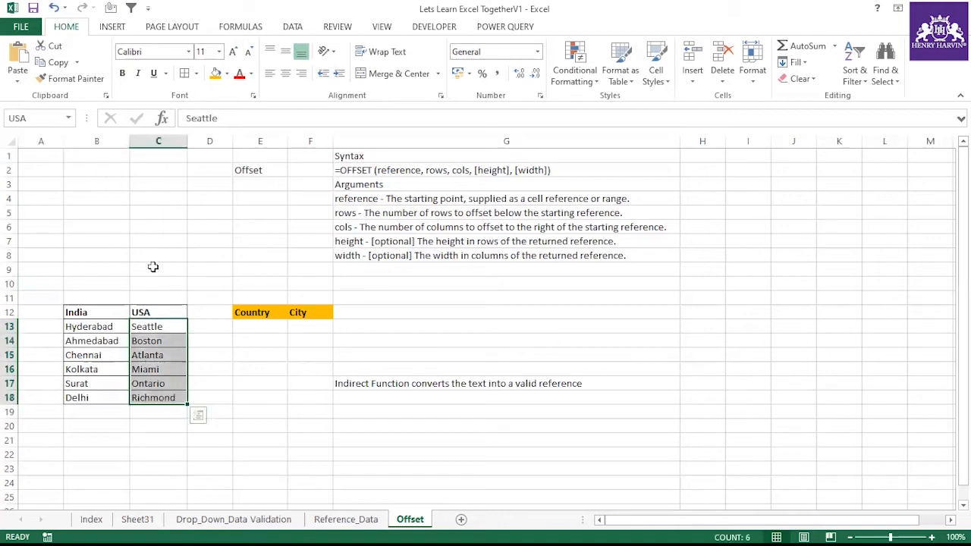
click(152, 270)
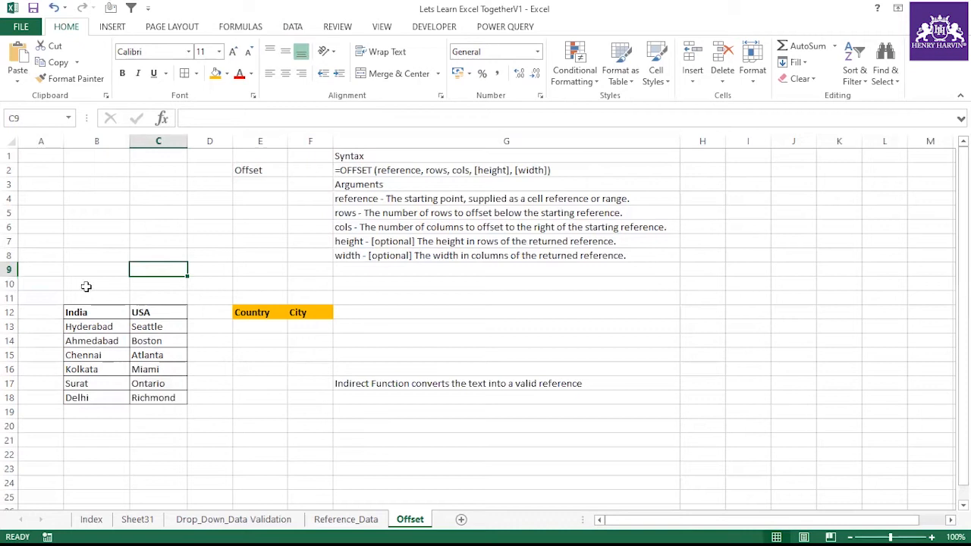
Inspect the definition of the India name in the Name Manager, including the range it refers to.
drag(76, 326, 84, 400)
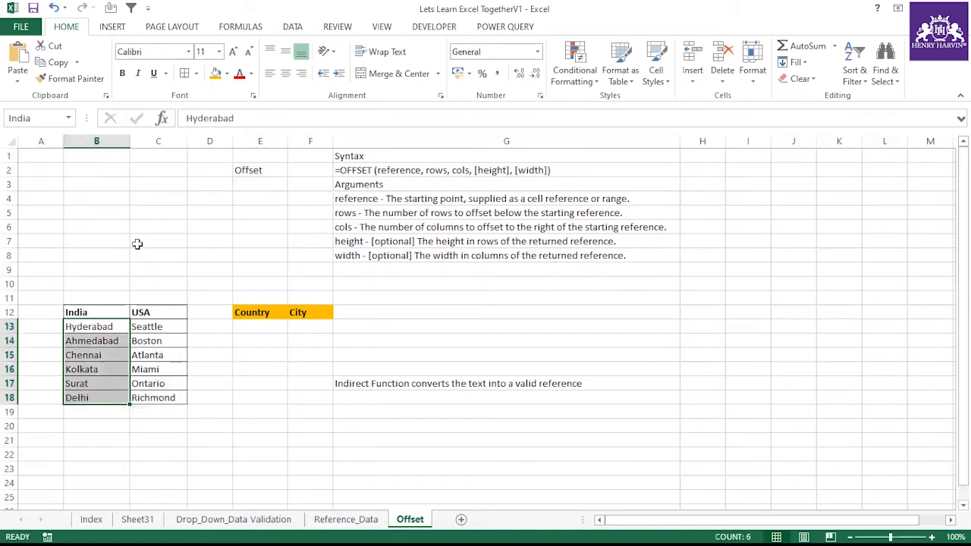
click(162, 256)
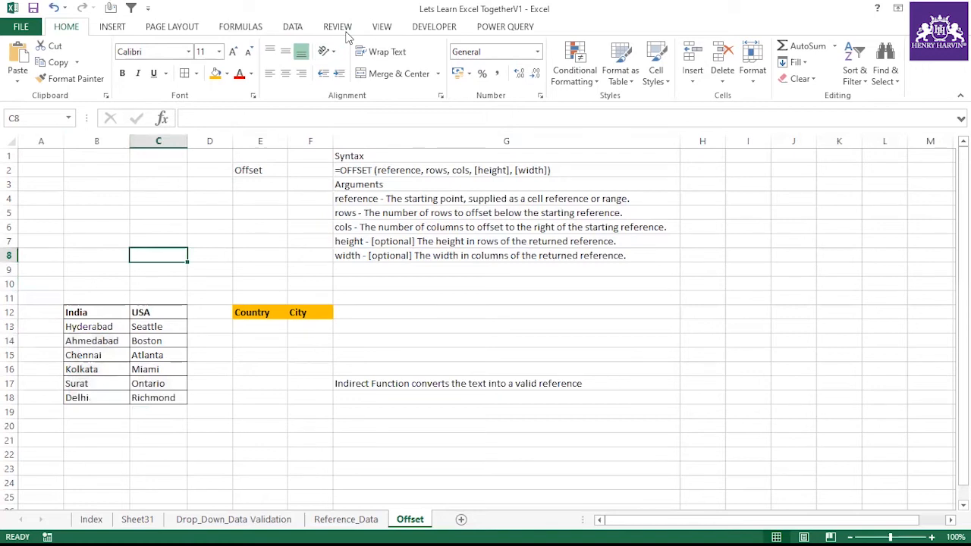
drag(90, 330, 94, 401)
click(39, 119)
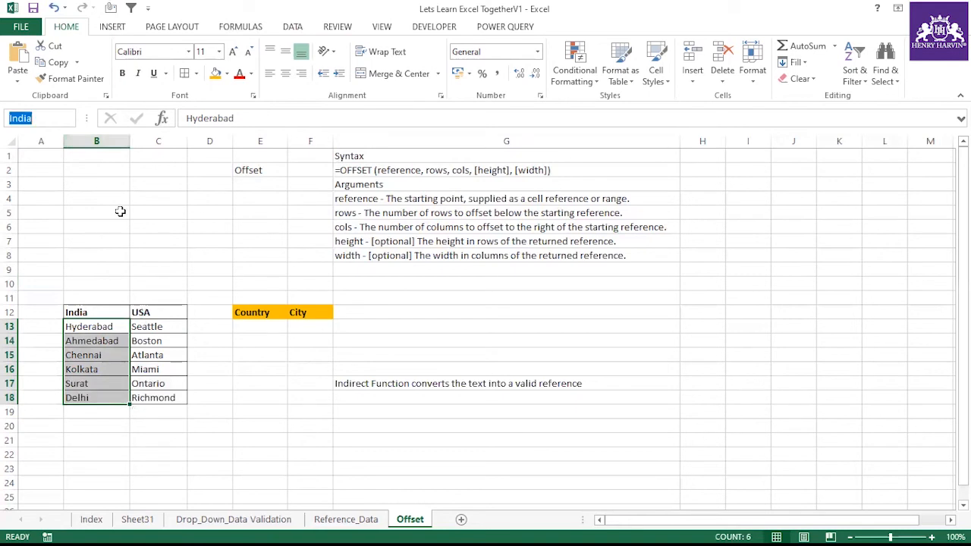
click(252, 28)
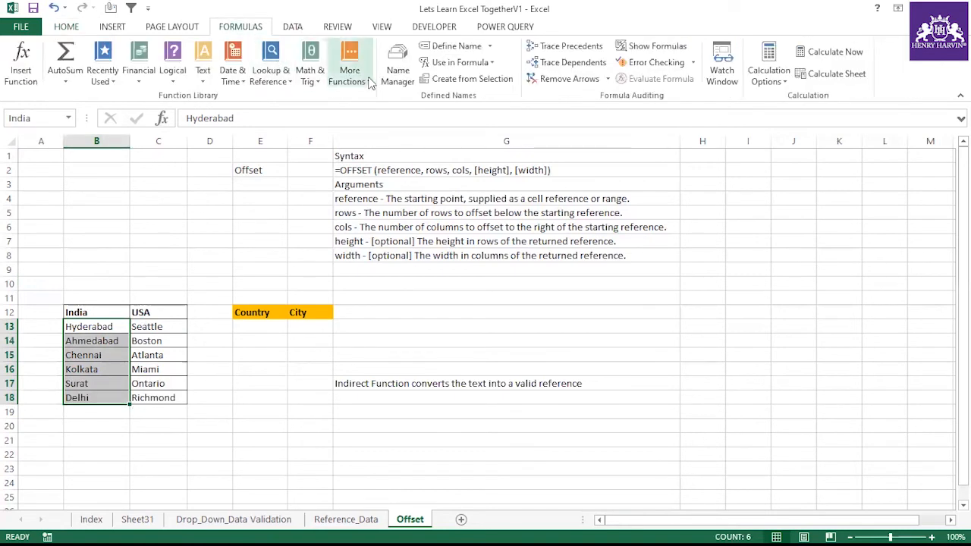
click(398, 72)
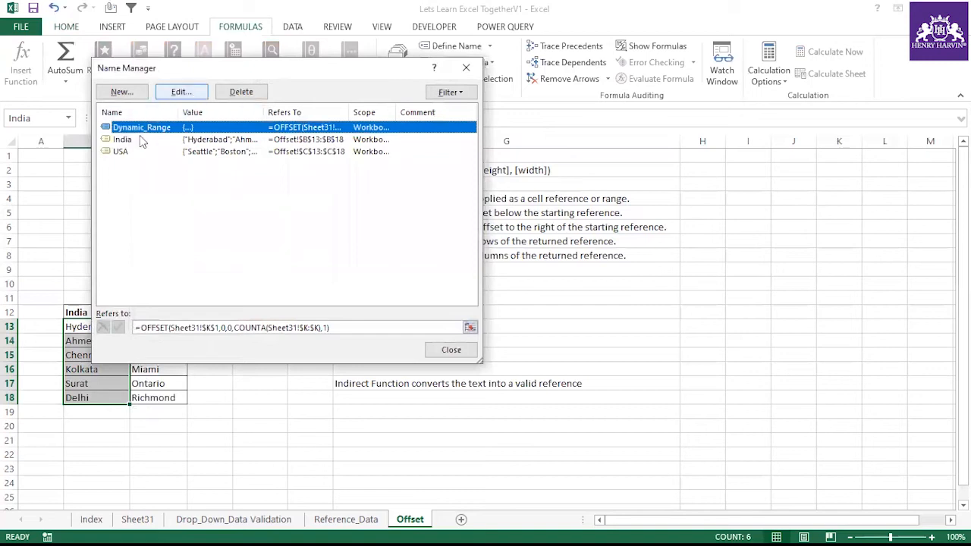
click(122, 140)
click(179, 92)
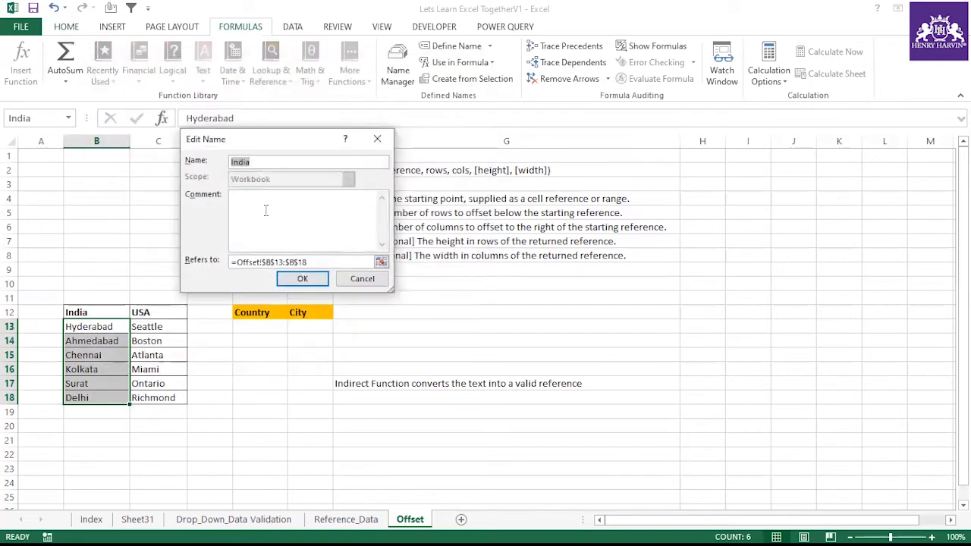
click(361, 280)
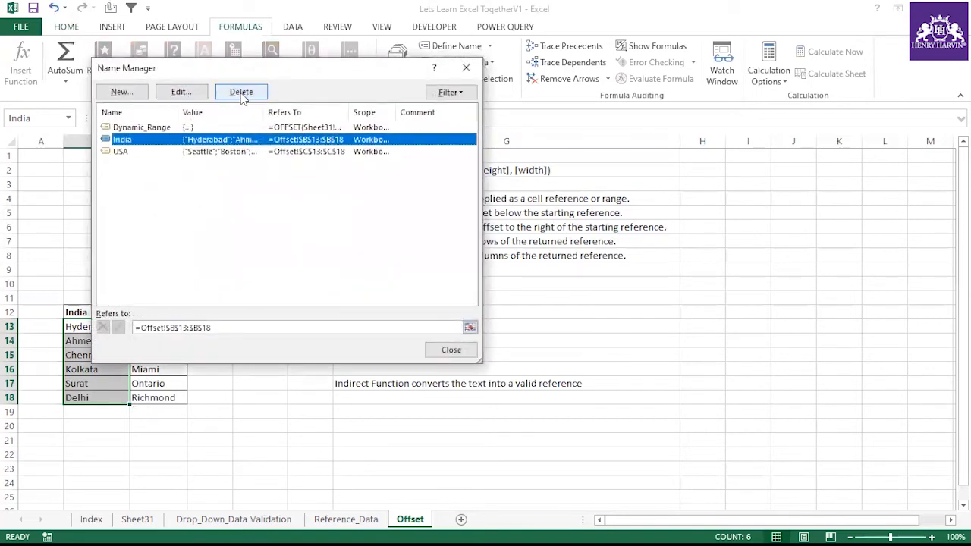
Delete the named ranges India and USA from the Name Manager.
click(240, 92)
click(451, 308)
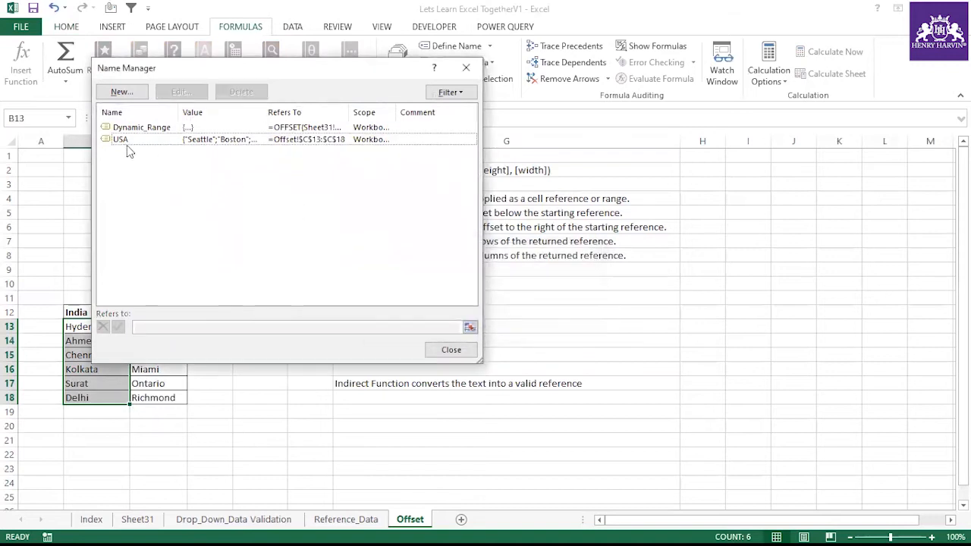
click(123, 140)
click(240, 91)
click(453, 308)
click(451, 349)
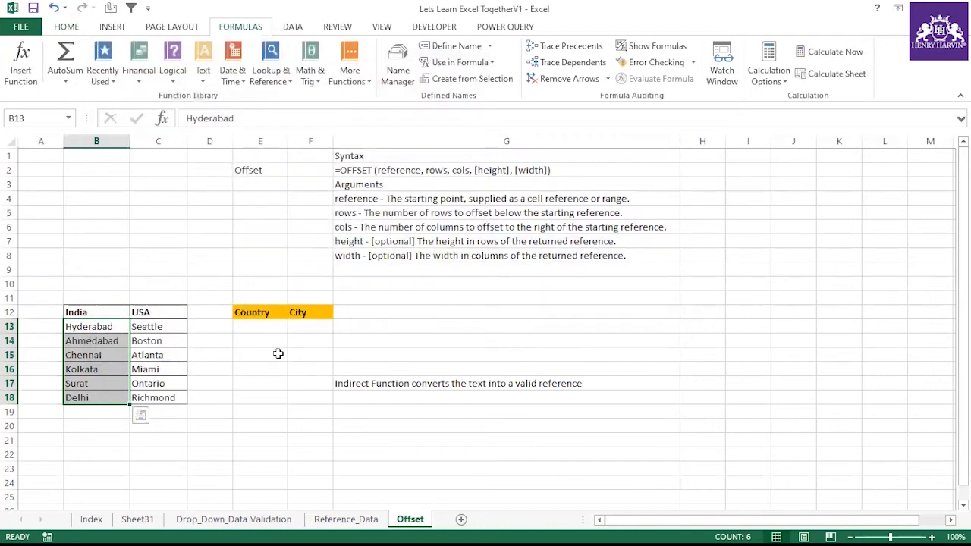
click(275, 353)
Select the Indian cities in B13:B18 and view the existing Dynamic_Range name's definition in the Name Manager.
drag(97, 312, 97, 402)
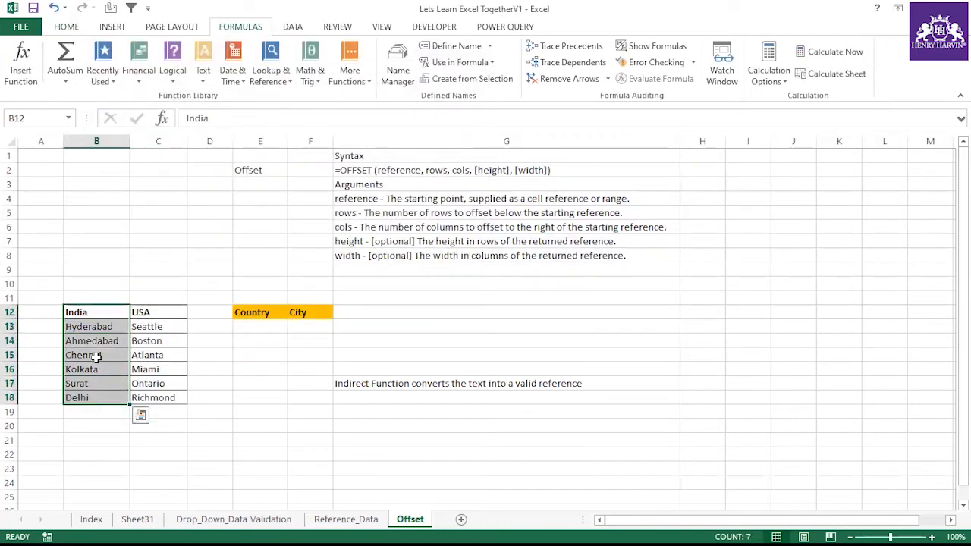
drag(92, 328, 93, 390)
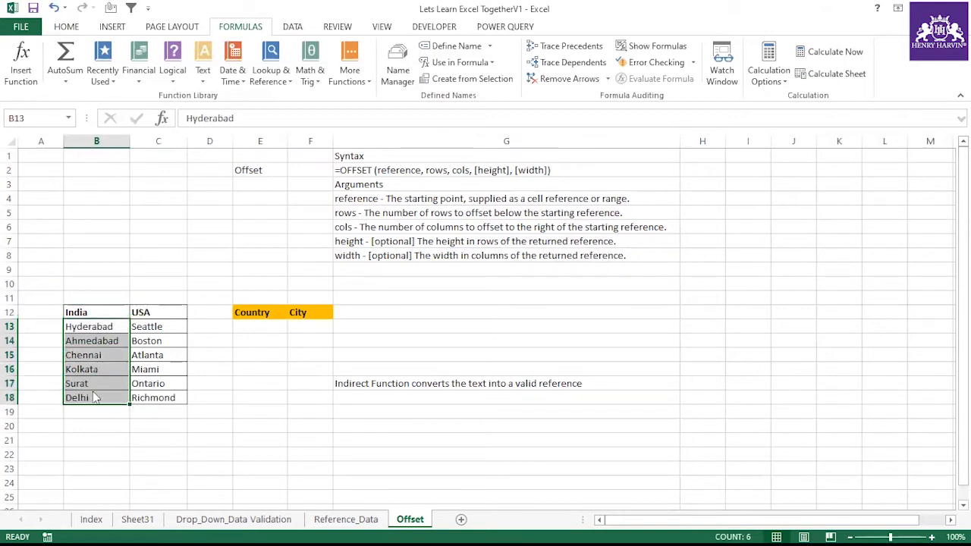
key(ctrl+F3)
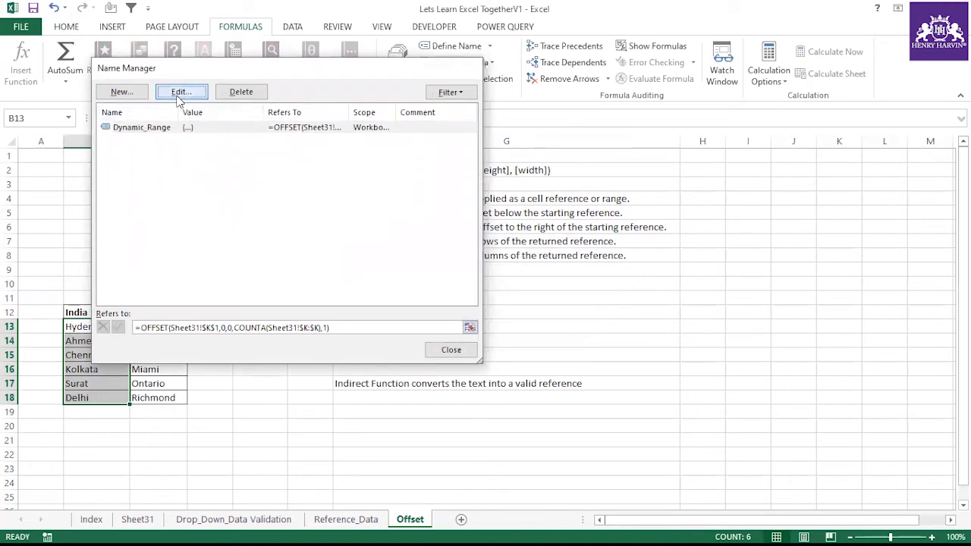
click(181, 91)
click(374, 280)
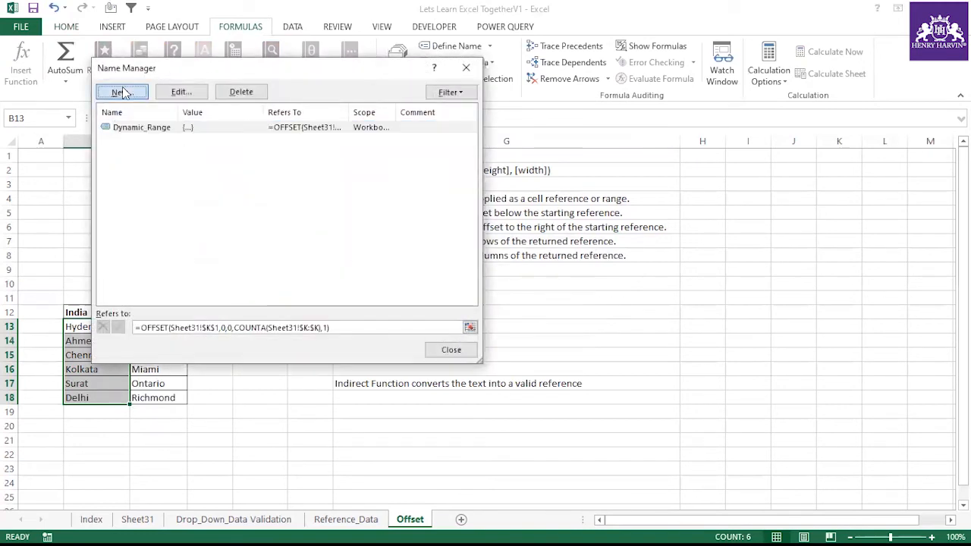
Define a new workbook-scoped name India that refers to =Offset!$B$13:$B$18.
click(121, 91)
drag(281, 142, 549, 160)
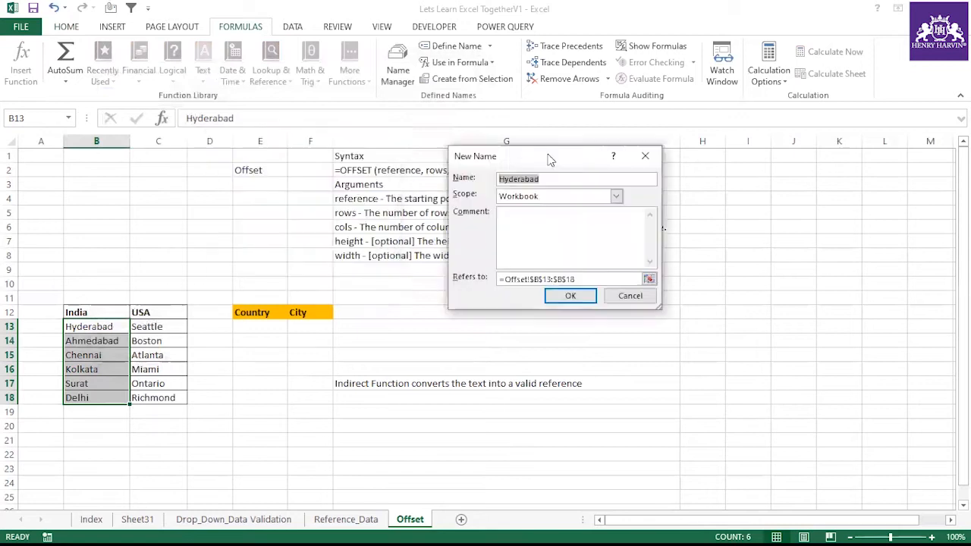
key(BackSpace)
text(Ind)
drag(584, 279, 458, 279)
key(BackSpace)
text(=)
drag(80, 325, 80, 396)
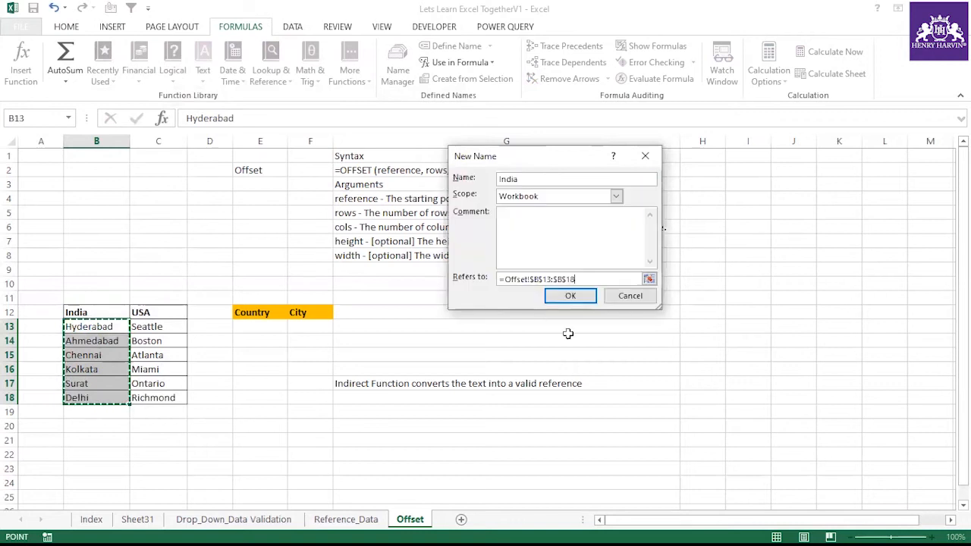
click(575, 297)
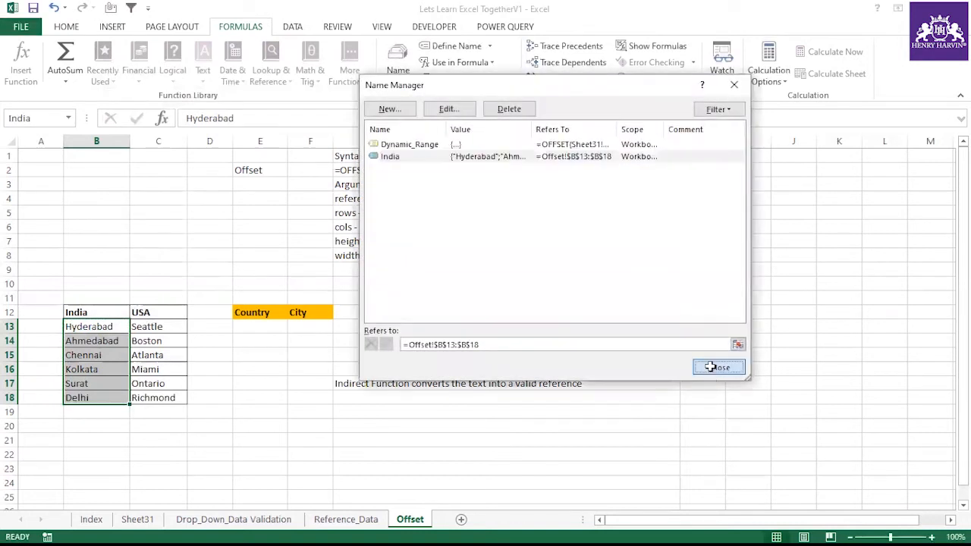
click(717, 367)
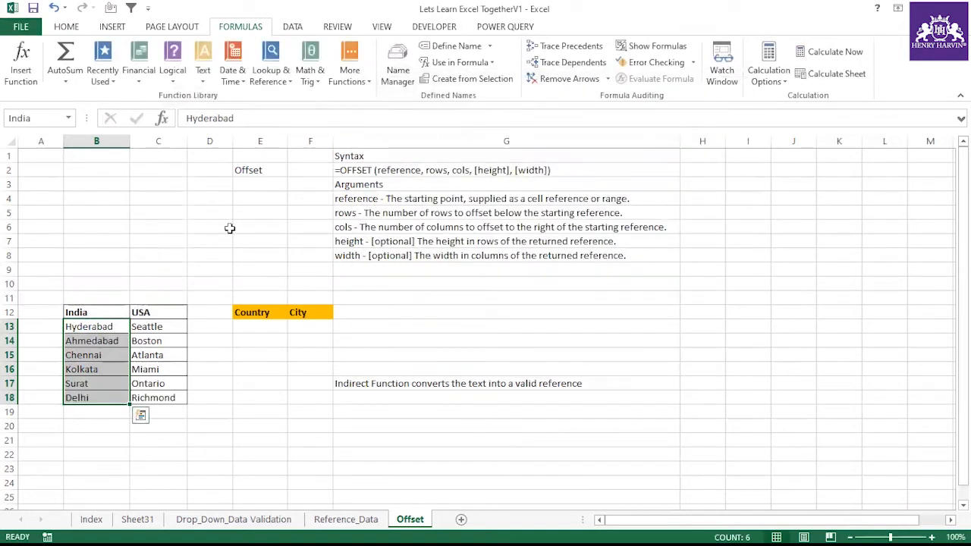
Check the India named range by jumping to it by name from the empty cell B8.
click(68, 119)
click(91, 214)
click(96, 255)
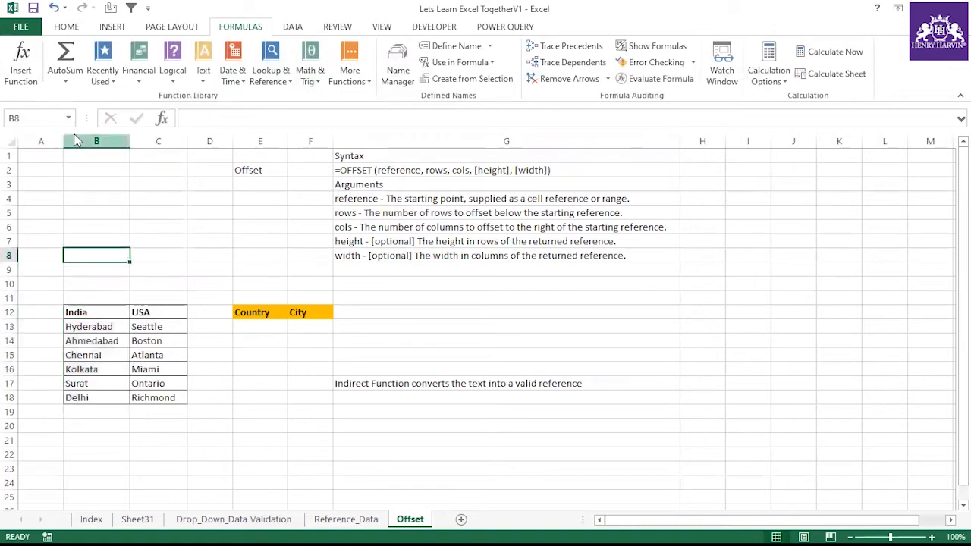
click(69, 119)
click(44, 135)
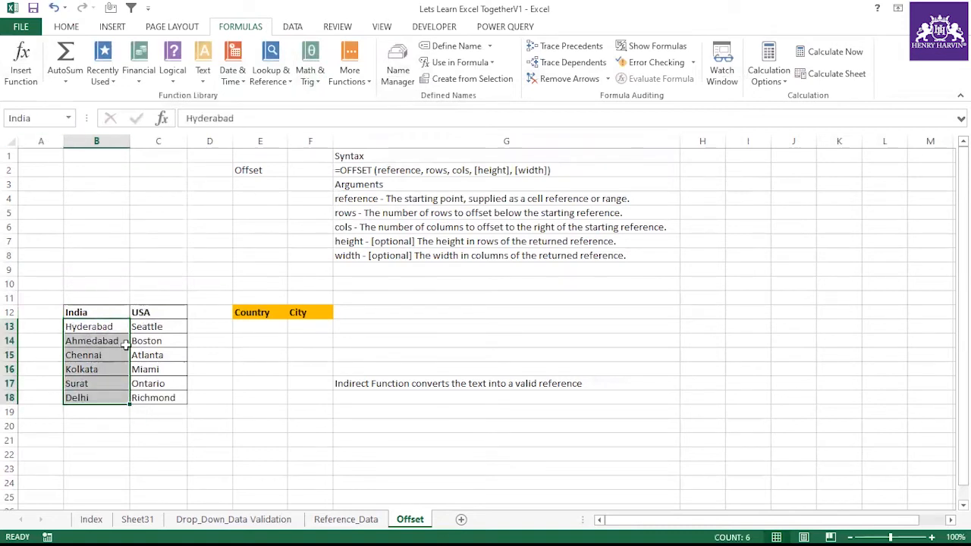
Define a new workbook-scoped name USA that refers to =Offset!$C$13:$C$18, and show the list of named ranges.
click(394, 76)
click(389, 110)
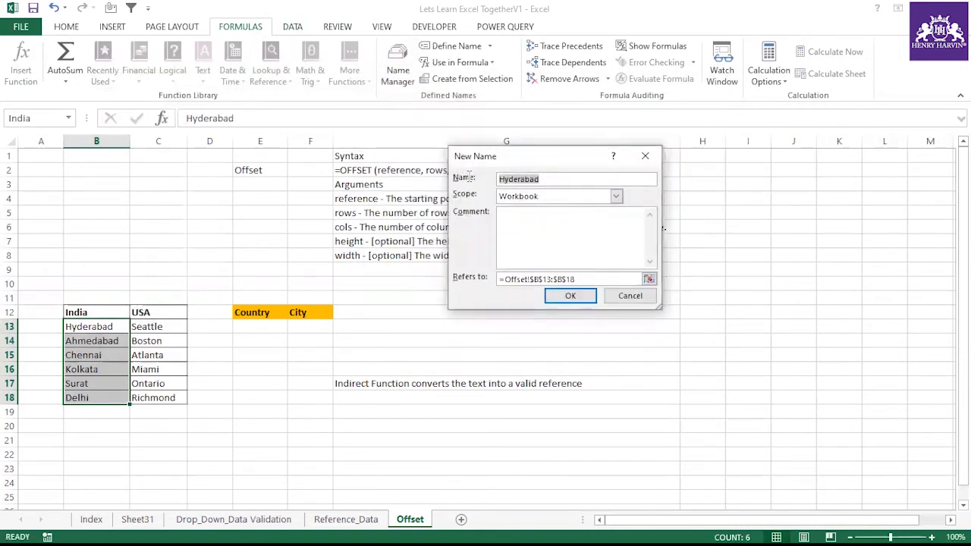
text(USA)
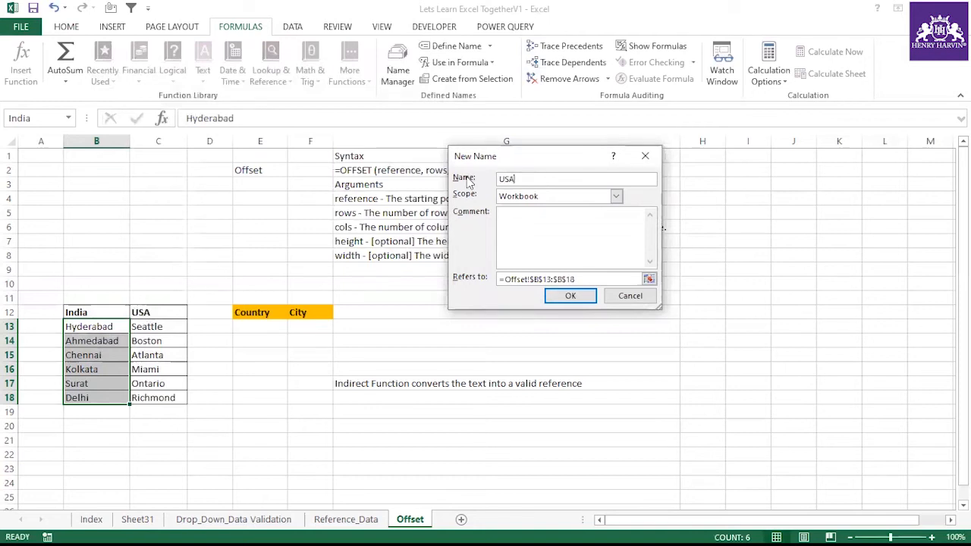
drag(590, 279, 440, 271)
key(BackSpace)
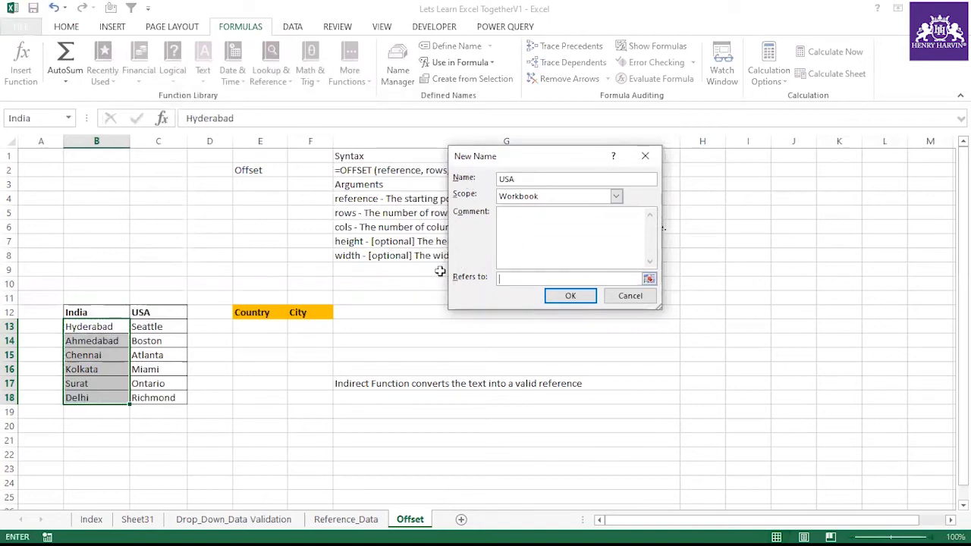
drag(150, 326, 157, 399)
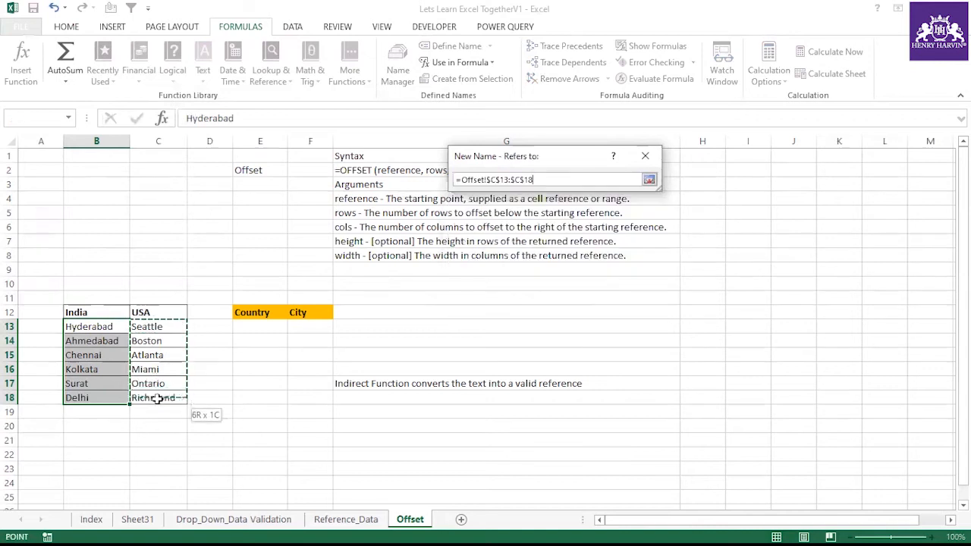
click(580, 296)
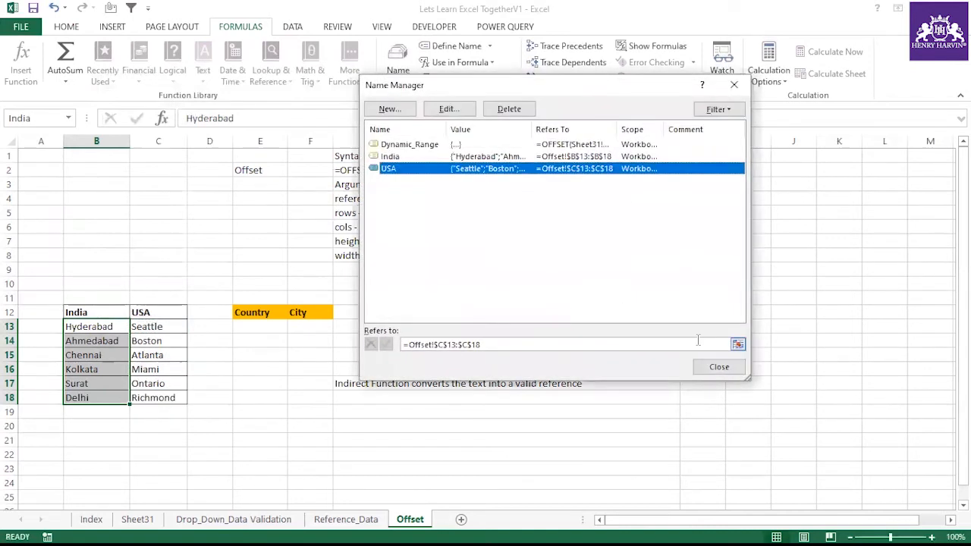
click(719, 368)
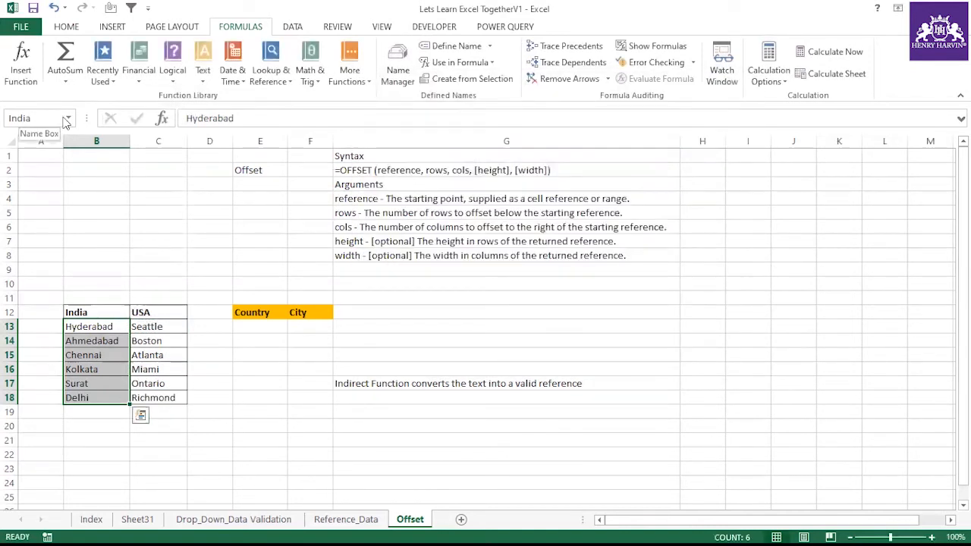
click(67, 119)
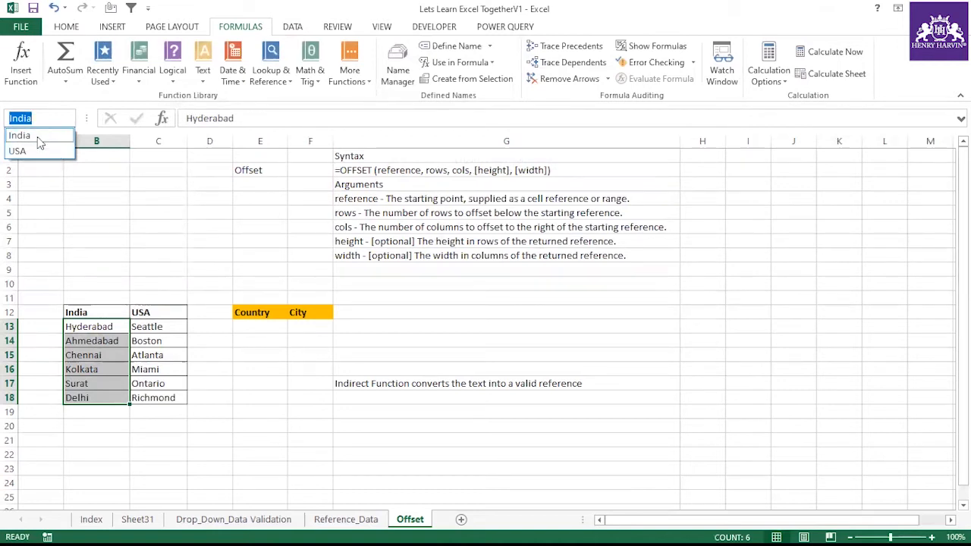
Jump to the India named range by name to verify its cells, and return to the empty cell D7.
click(37, 137)
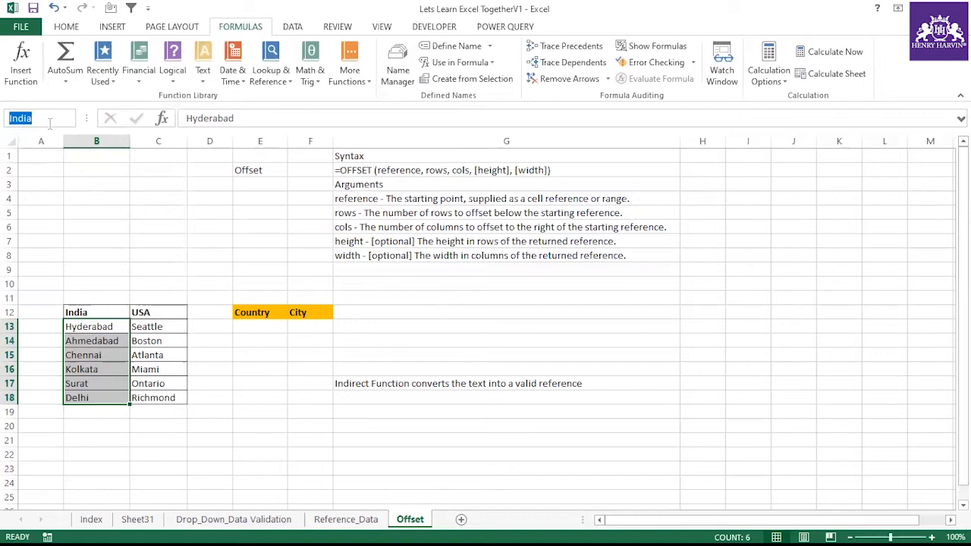
click(66, 183)
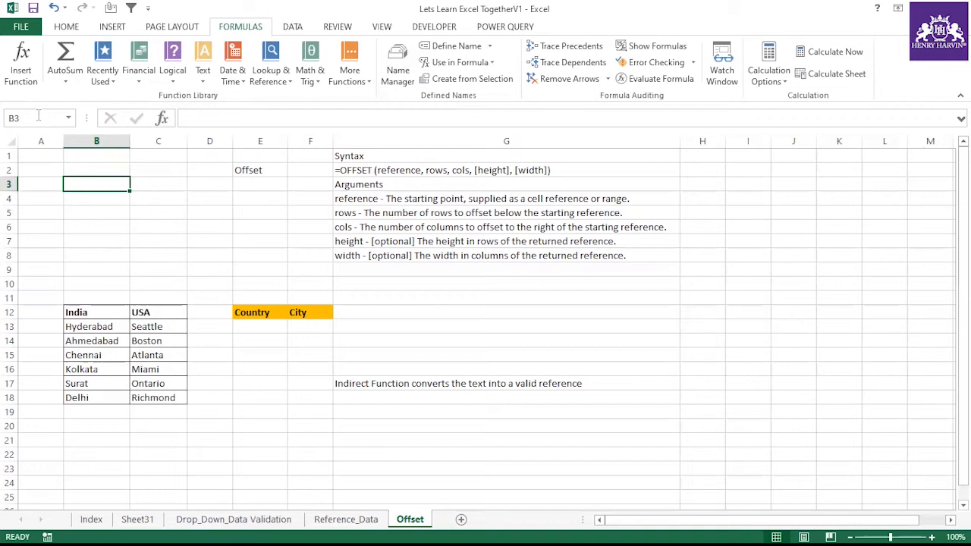
click(194, 240)
click(69, 118)
click(210, 209)
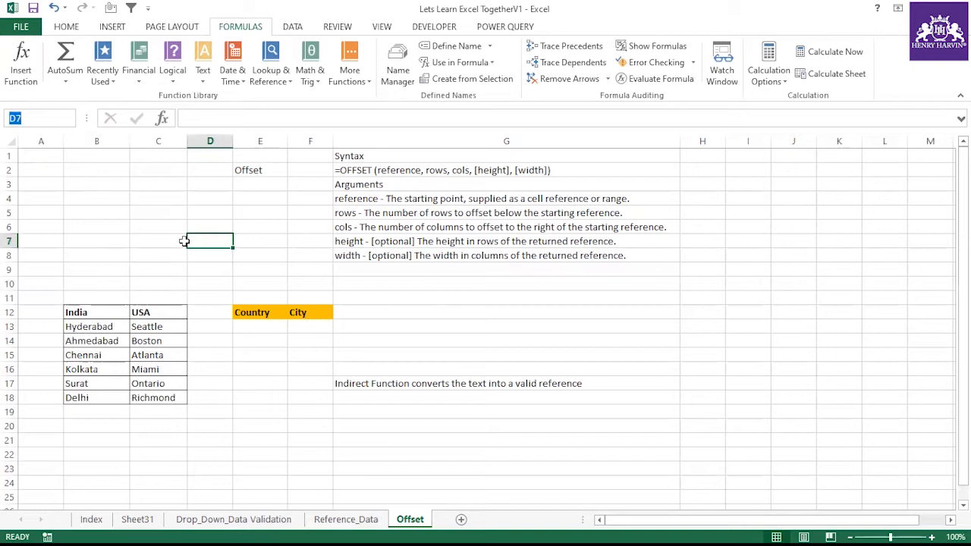
Delete the India and USA names in the Name Manager, leaving Dynamic_Range in place, and close it.
click(387, 83)
click(408, 157)
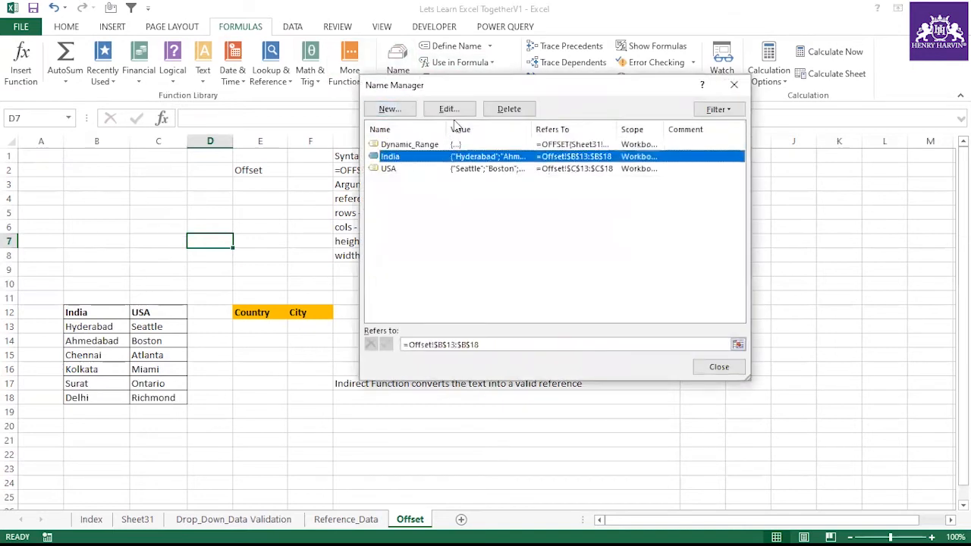
click(509, 108)
click(458, 308)
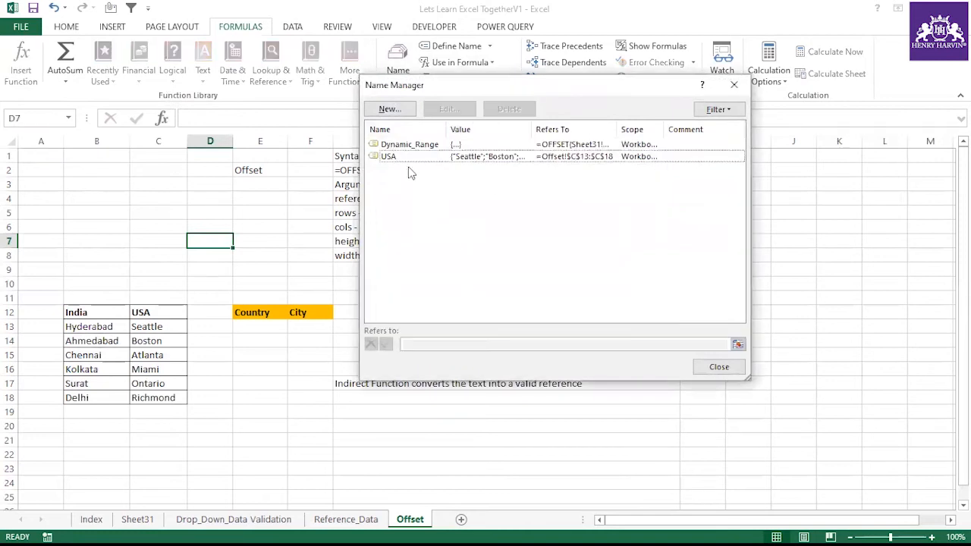
click(409, 158)
click(507, 109)
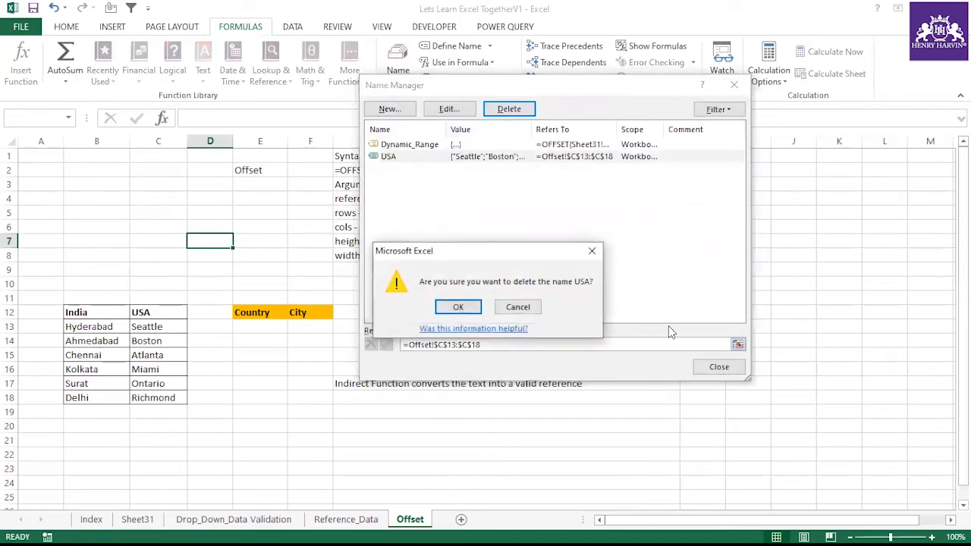
click(458, 307)
click(719, 367)
Create named ranges for both city lists at once from the headed table B12:C18 with Create Names from Selection.
drag(83, 311, 171, 398)
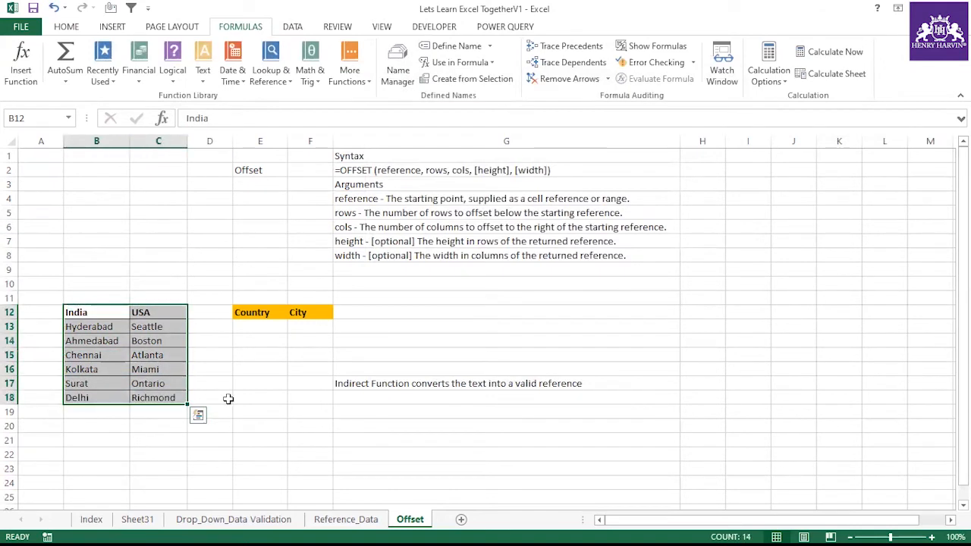
key(ctrl+shift+F3)
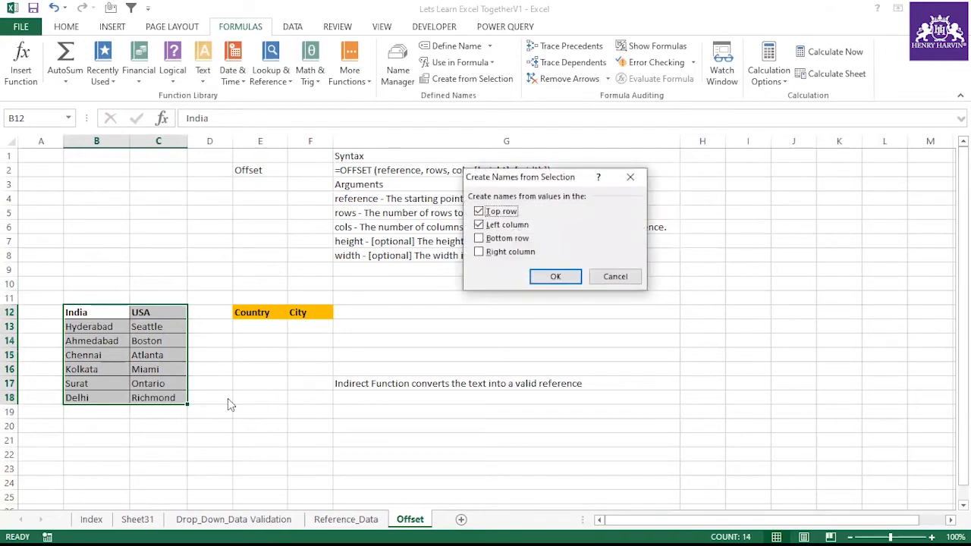
click(555, 276)
click(311, 368)
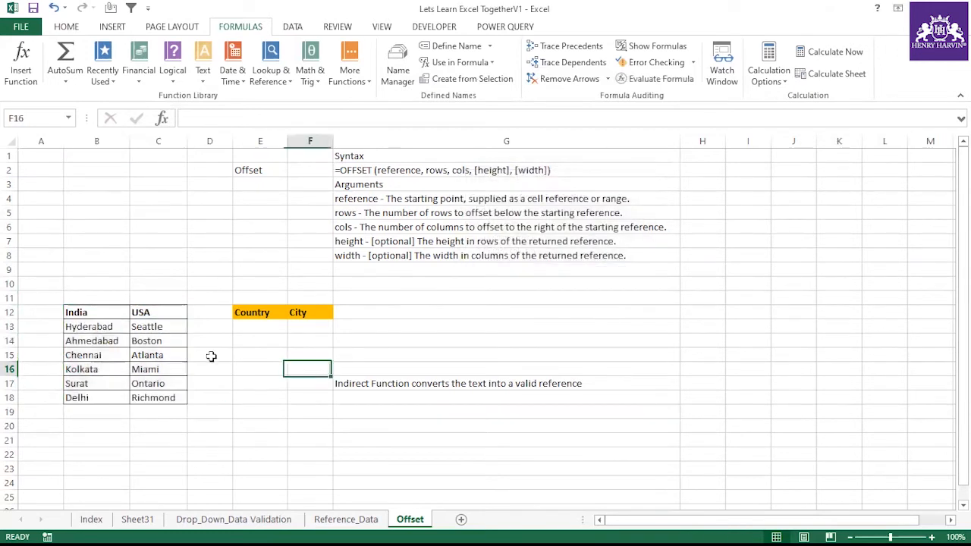
Enter the note "Short cut to Create Named range for multiple ranges in one go" in cell G21.
click(353, 398)
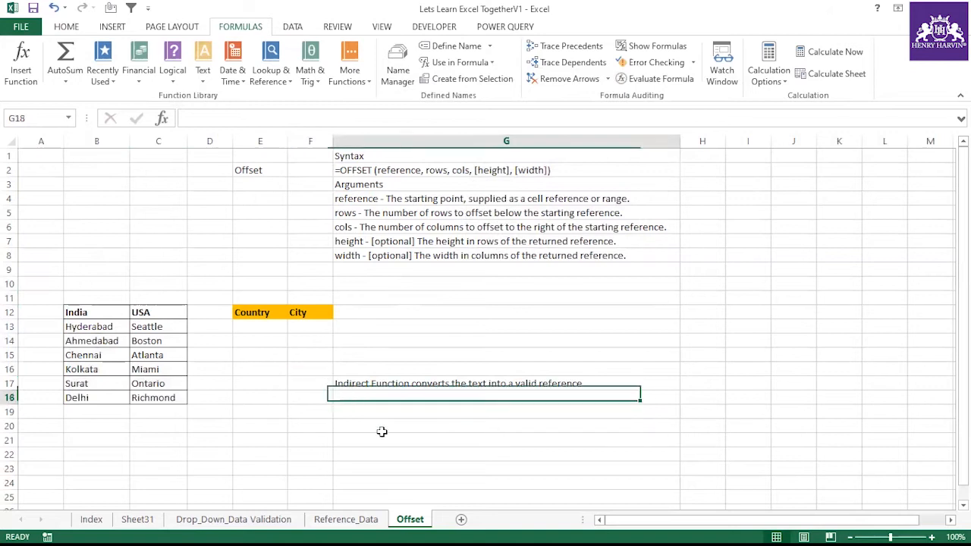
click(400, 440)
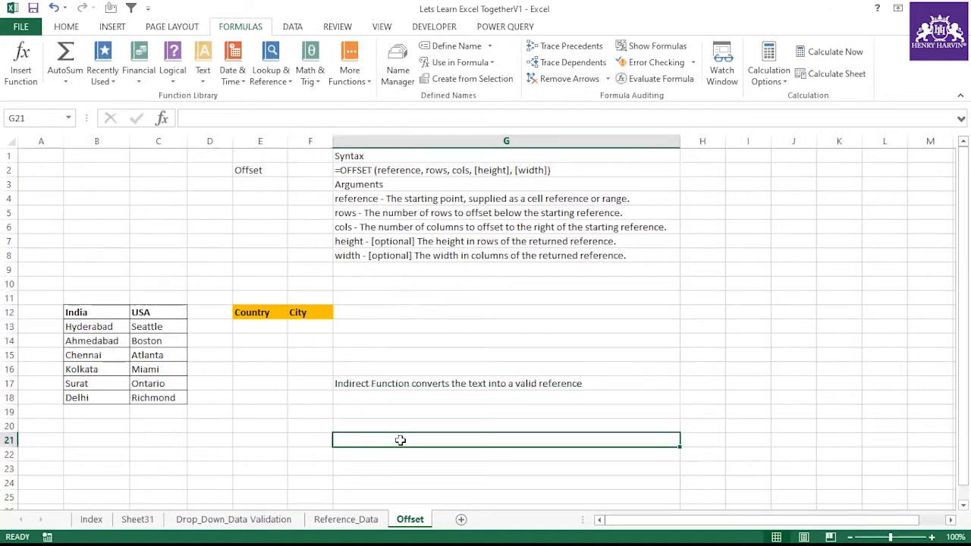
text(Short cut)
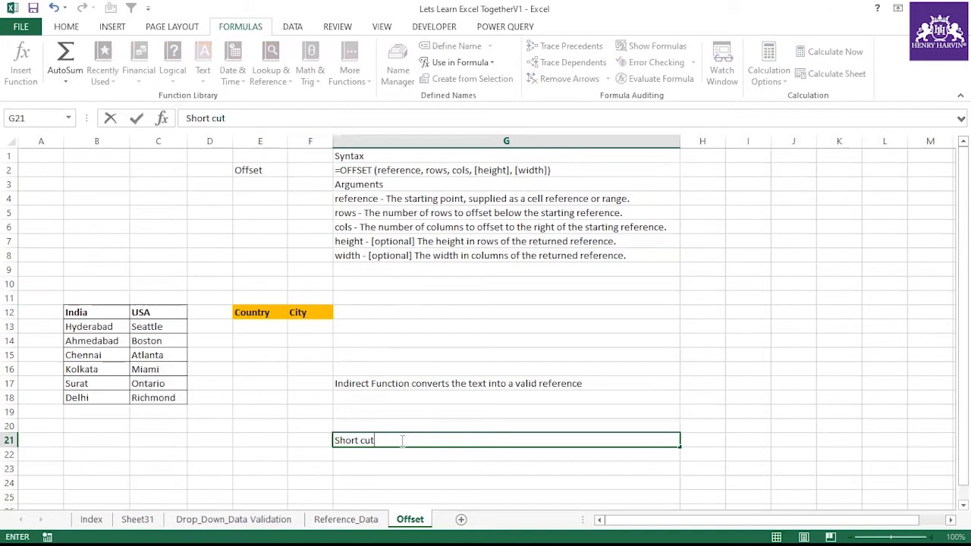
text(for Name)
key(BackSpace)
key(BackSpace)
key(BackSpace)
key(BackSpace)
text(to Create Named range for)
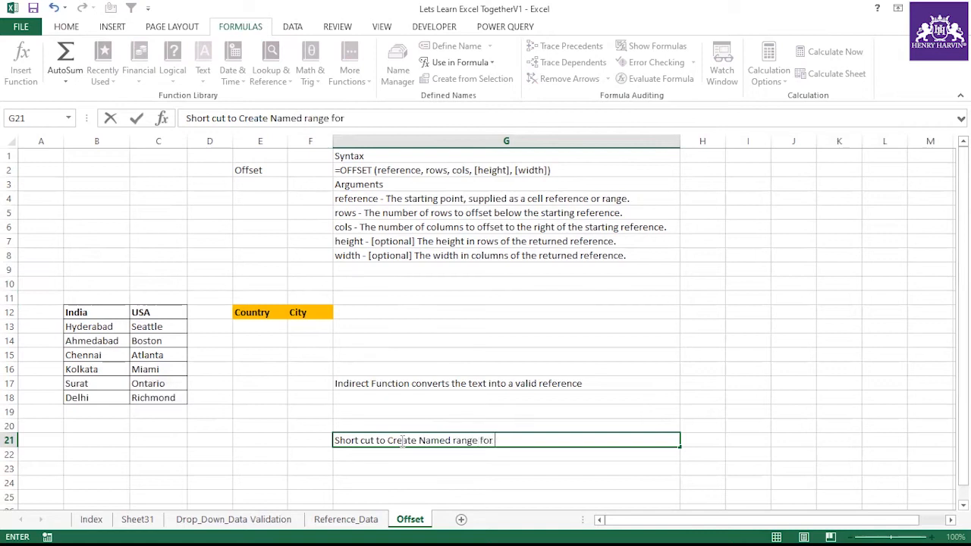
text( multiple rannge)
key(BackSpace)
key(BackSpace)
key(BackSpace)
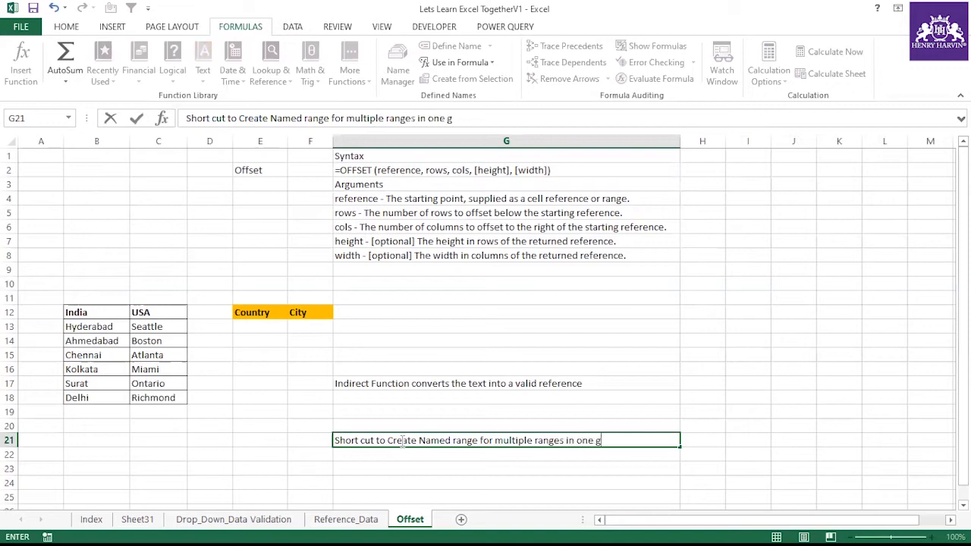
click(350, 451)
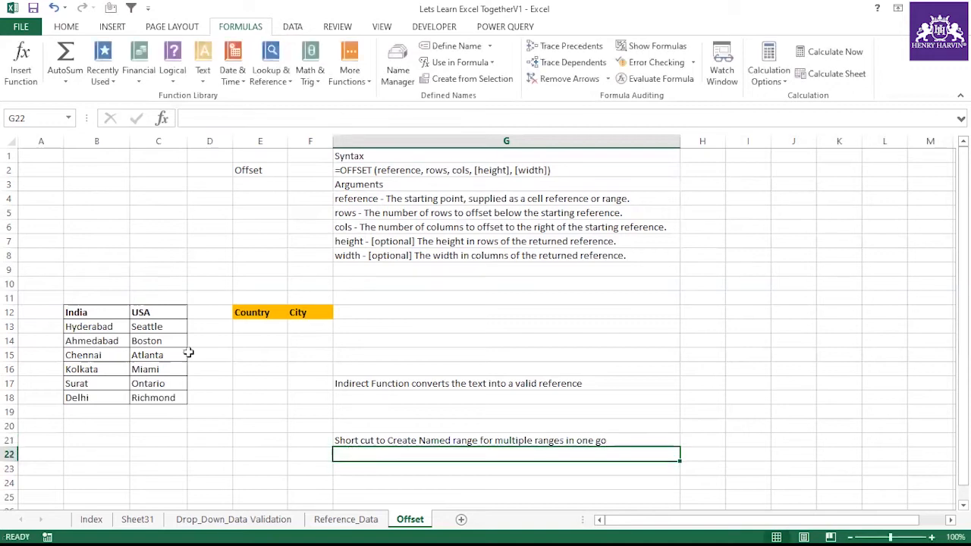
Show the Create Names from Selection options for B12:C18 with only Top row ticked, and cancel without applying them.
click(76, 311)
drag(100, 327, 157, 387)
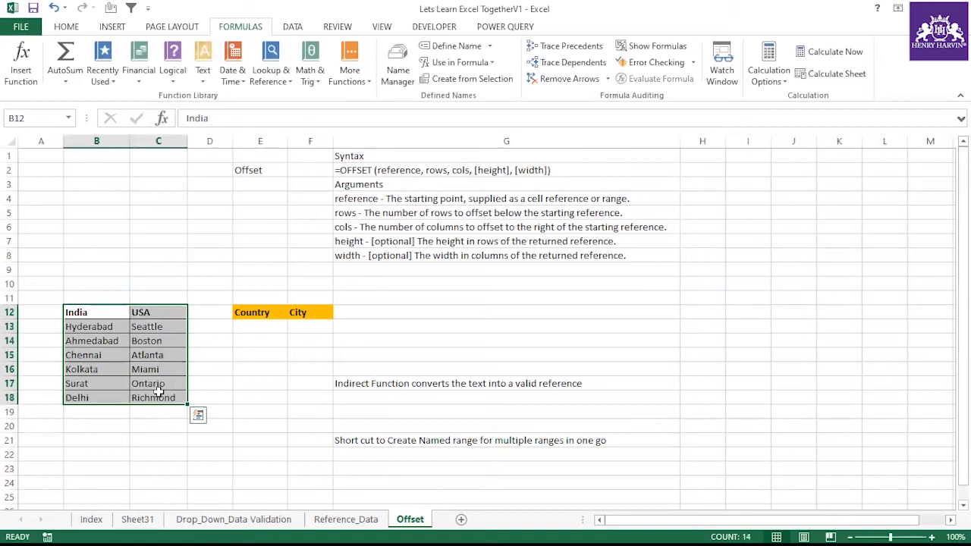
key(ctrl+shift+F3)
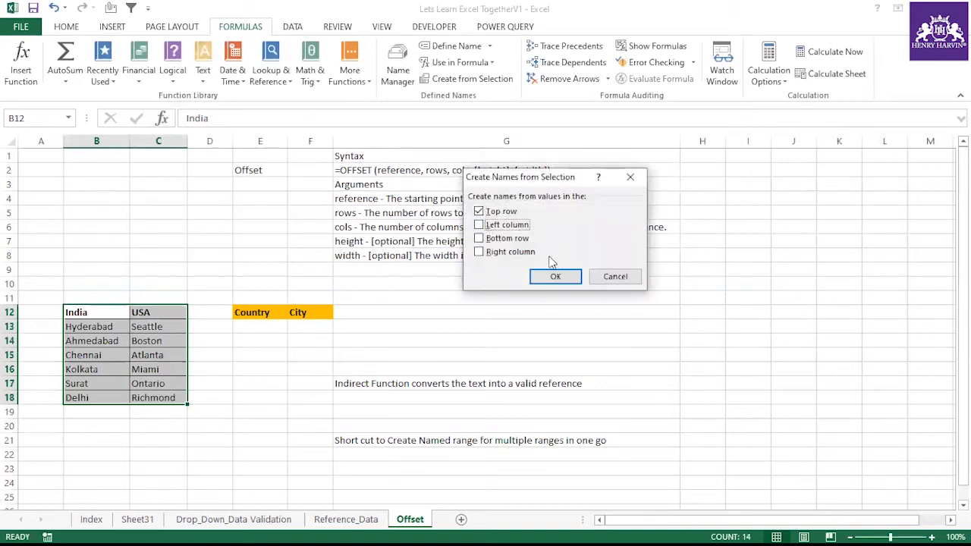
click(615, 276)
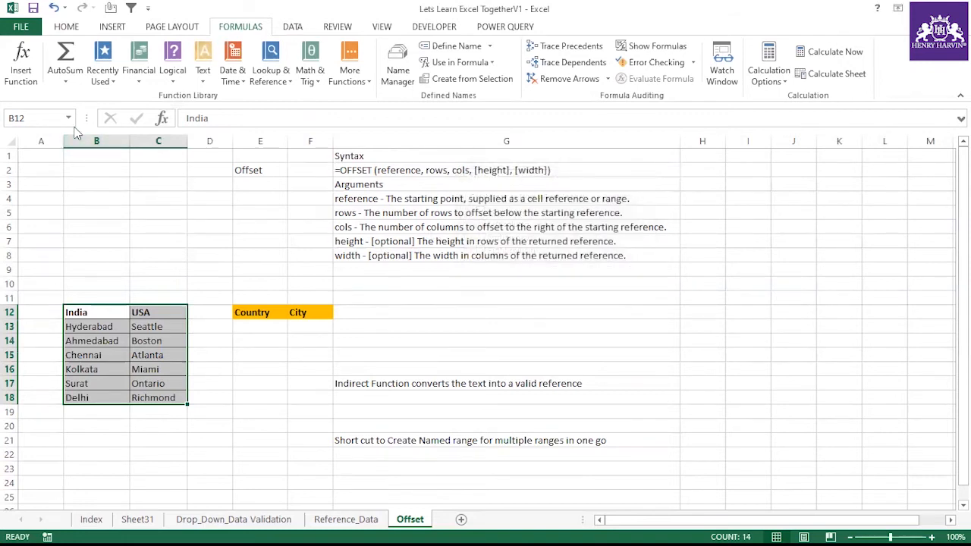
Create named ranges from the table B12:C18, using only the top-row headers as names.
click(69, 118)
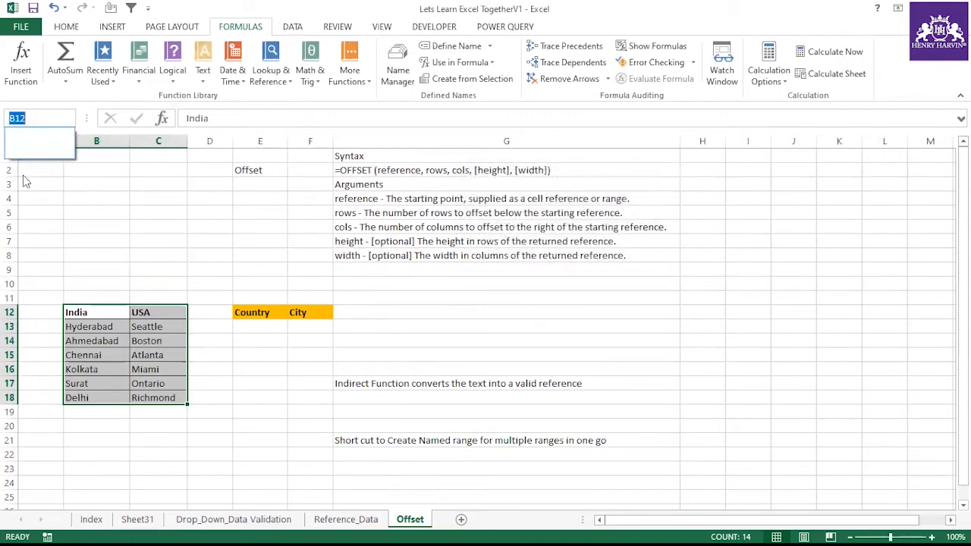
click(115, 225)
click(69, 122)
click(139, 198)
drag(82, 312, 169, 398)
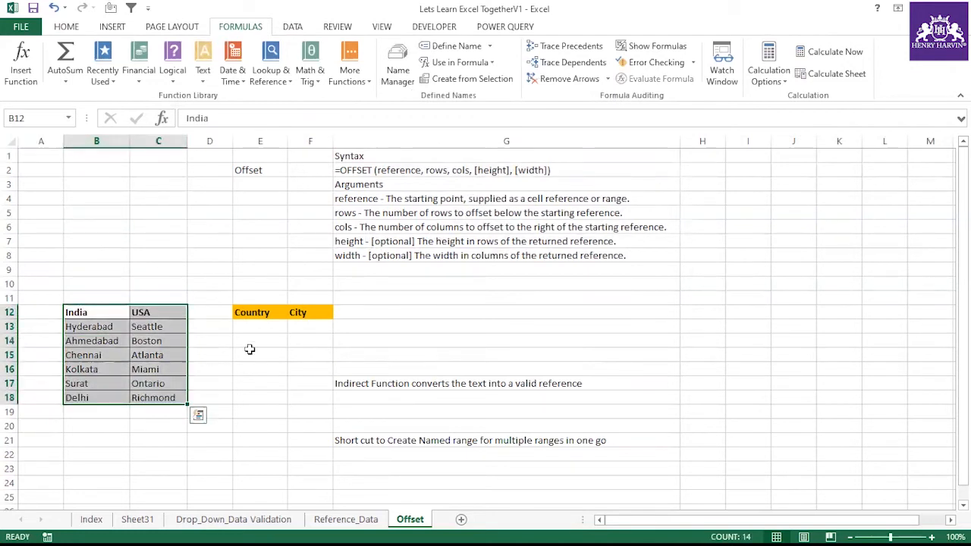
key(ctrl+shift+F3)
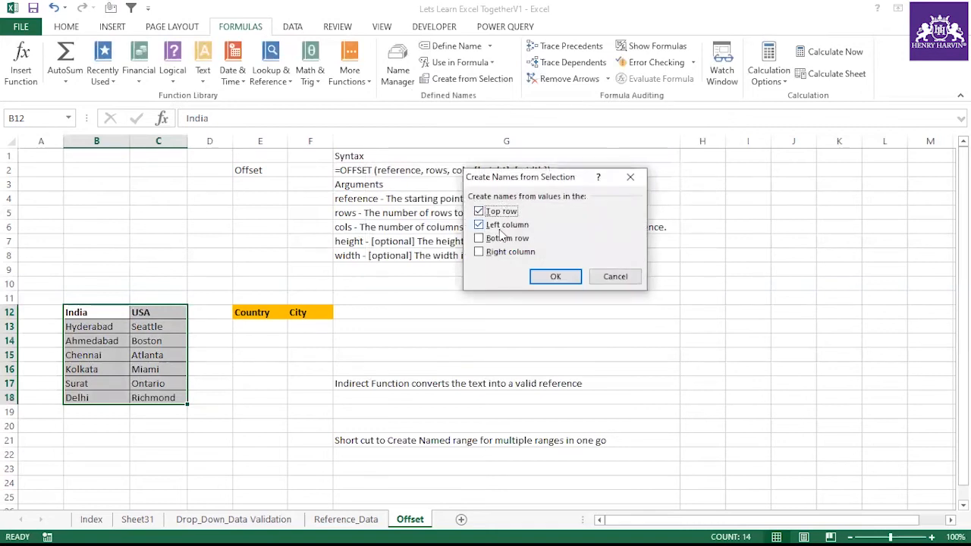
click(556, 277)
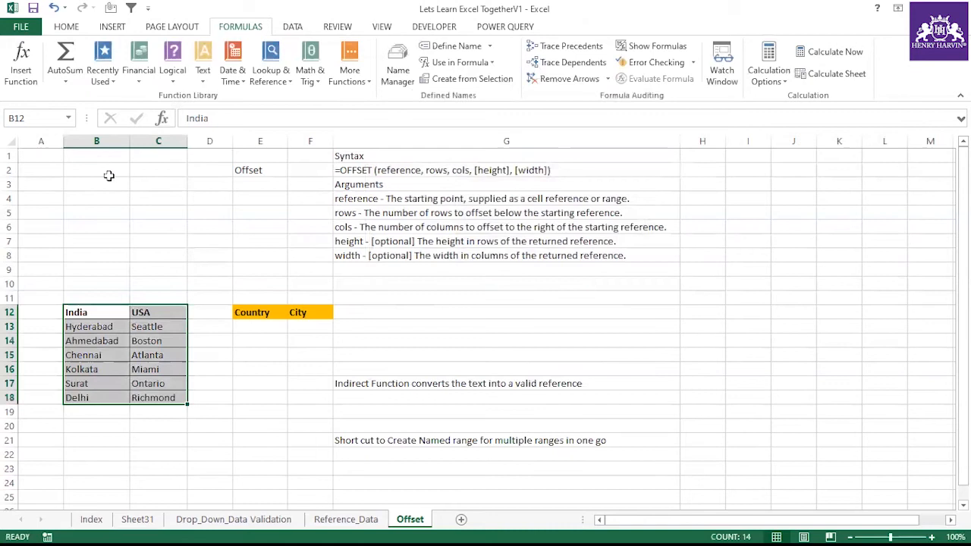
Go to the India and USA named ranges in turn to check which cells each one covers.
click(68, 118)
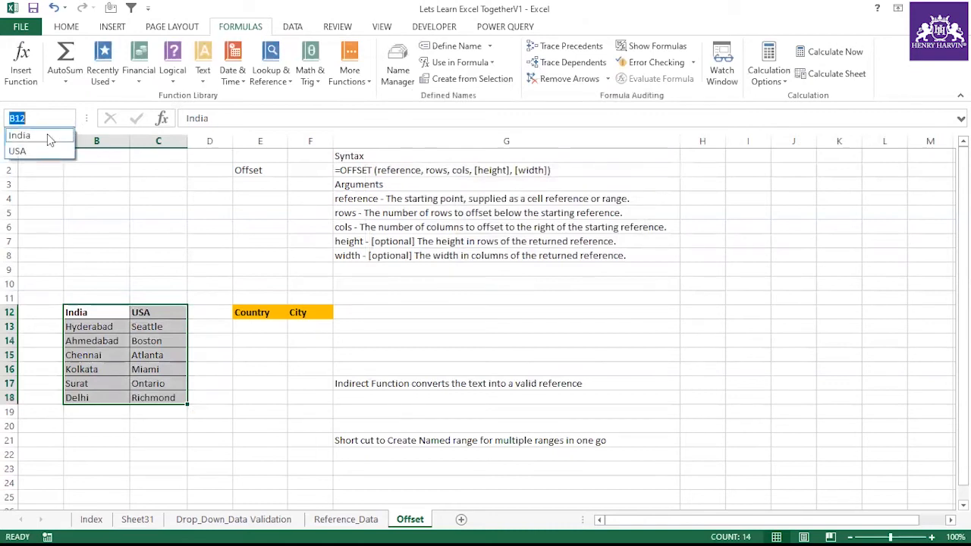
click(47, 135)
click(69, 118)
click(43, 151)
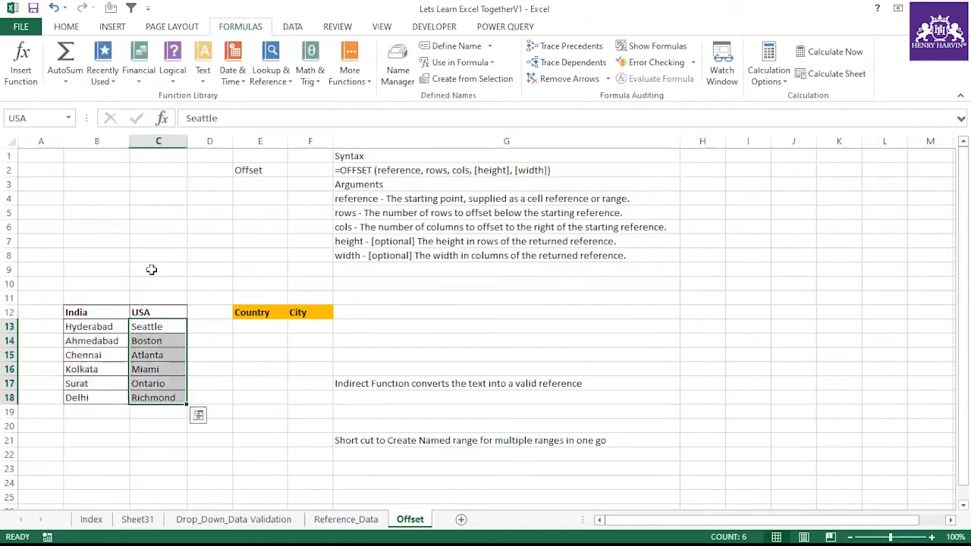
click(151, 269)
drag(81, 314, 893, 402)
drag(101, 334, 96, 400)
drag(145, 328, 152, 399)
drag(86, 312, 908, 401)
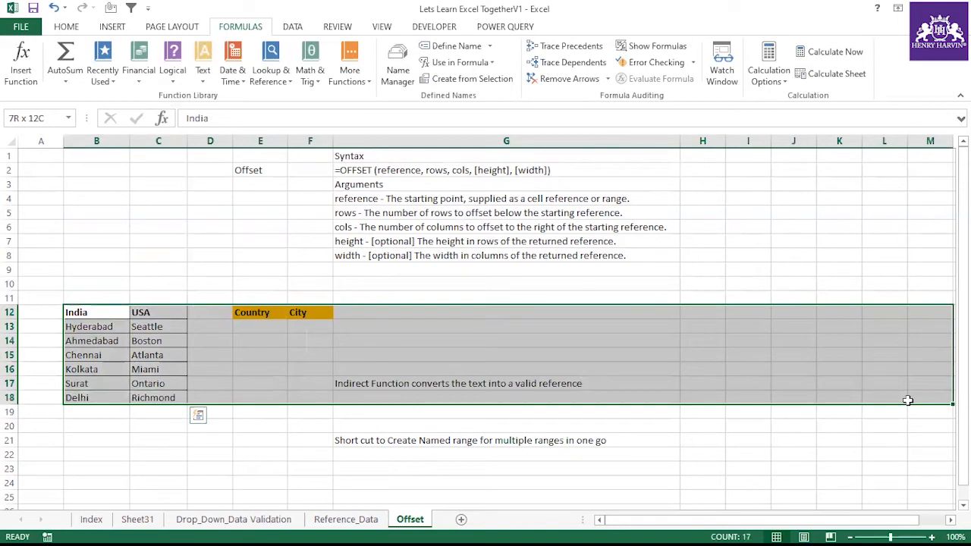
click(588, 338)
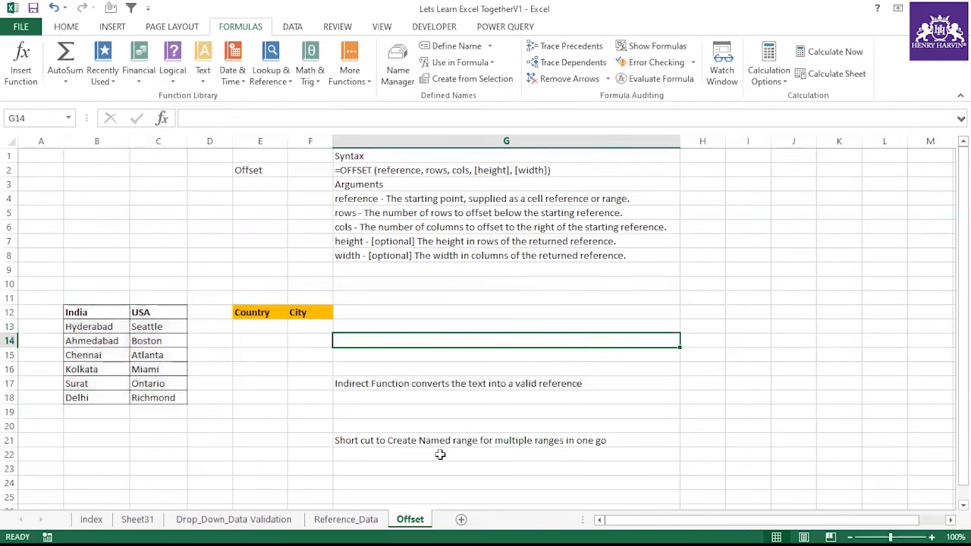
Insert "CTRL+SHIFT +F3" at the start of the named-range shortcut note in G21.
click(372, 441)
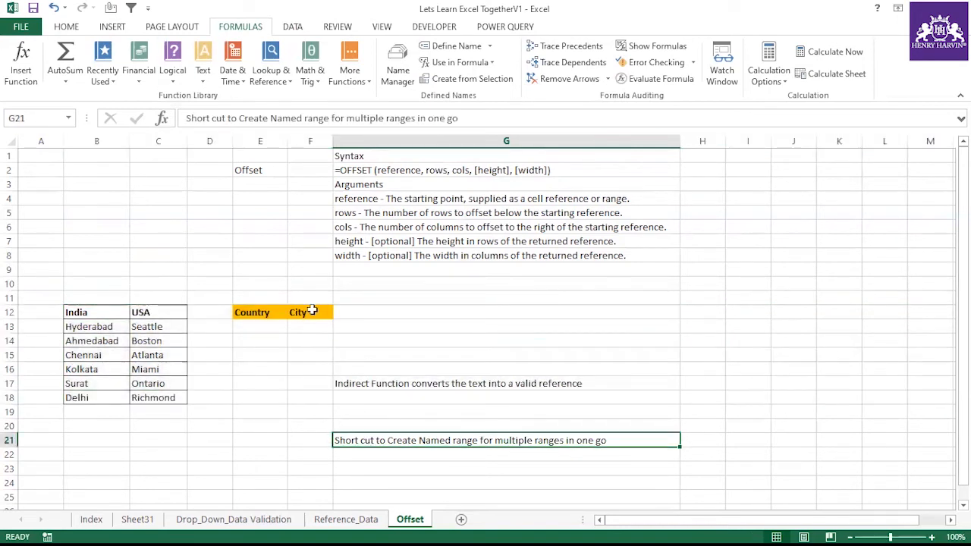
click(183, 121)
text(CTRL+SHIFT +F3)
key(Return)
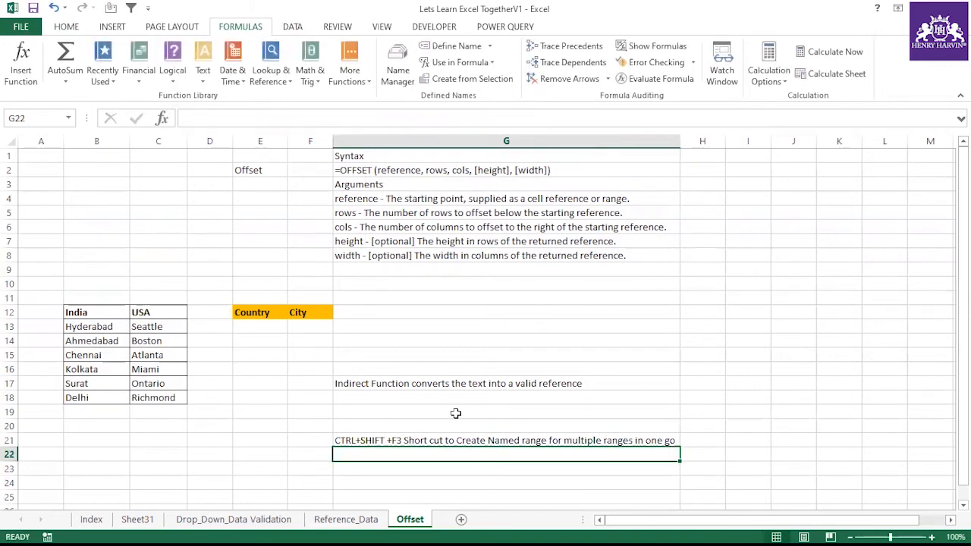
click(437, 440)
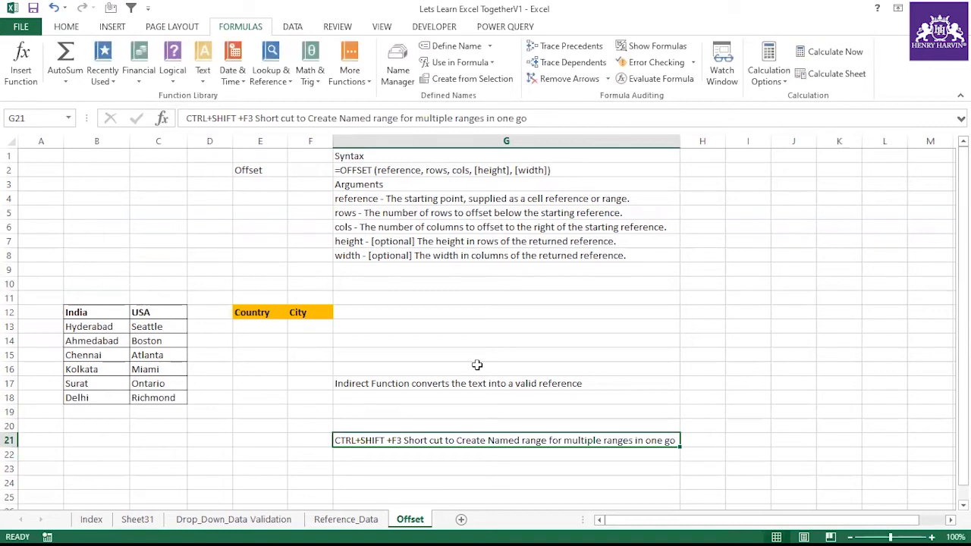
click(68, 117)
click(204, 242)
click(203, 241)
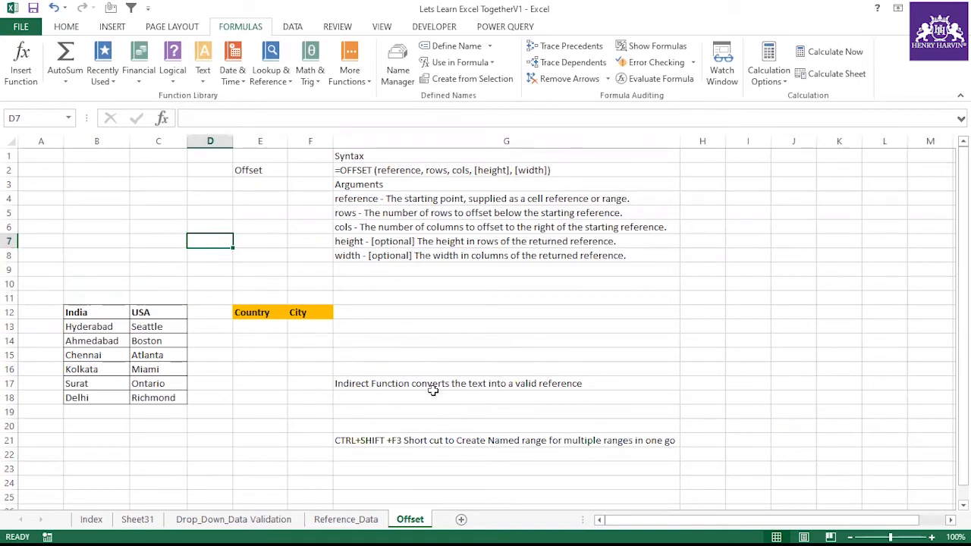
click(266, 323)
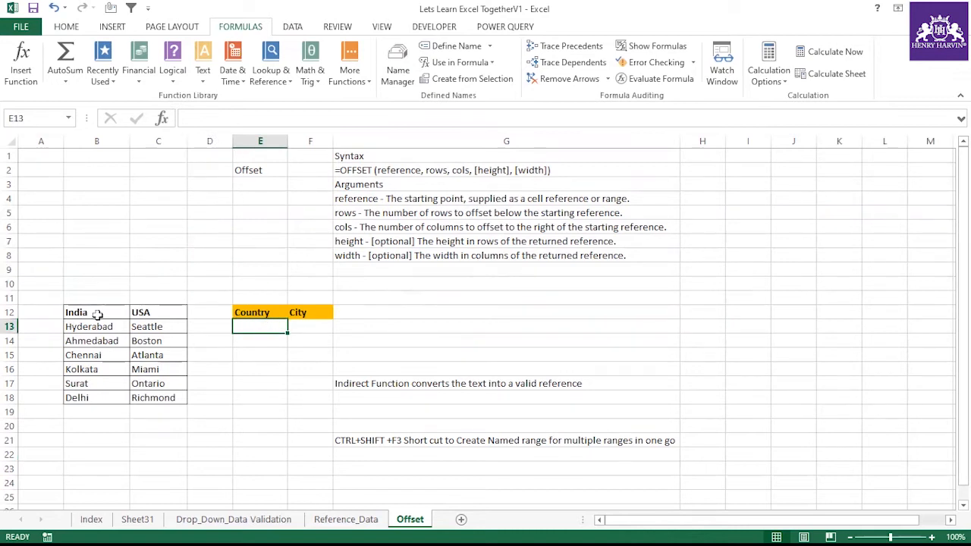
Copy the India and USA headers from B12:C12 and paste them into B5 as transposed values.
drag(97, 312, 149, 311)
key(ctrl+c)
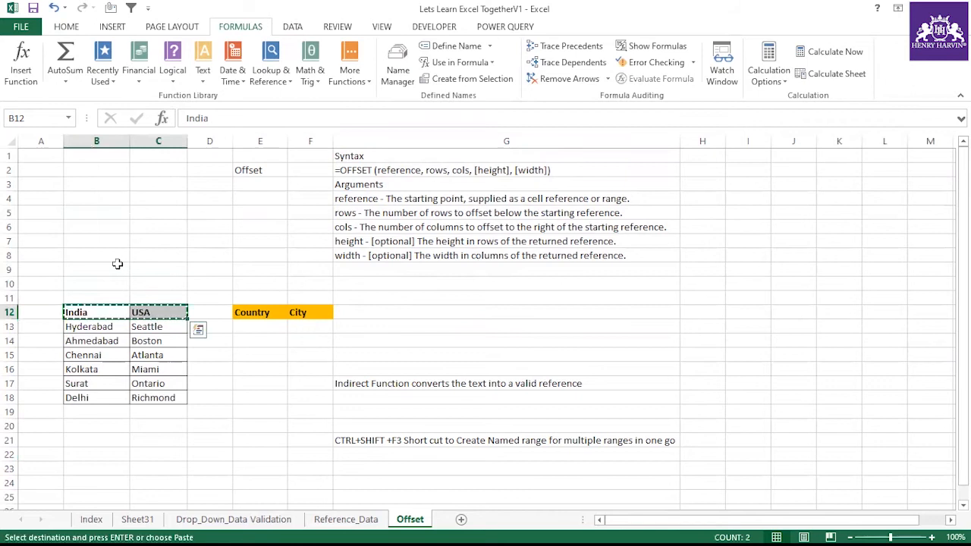
click(92, 213)
right_click(105, 216)
click(145, 295)
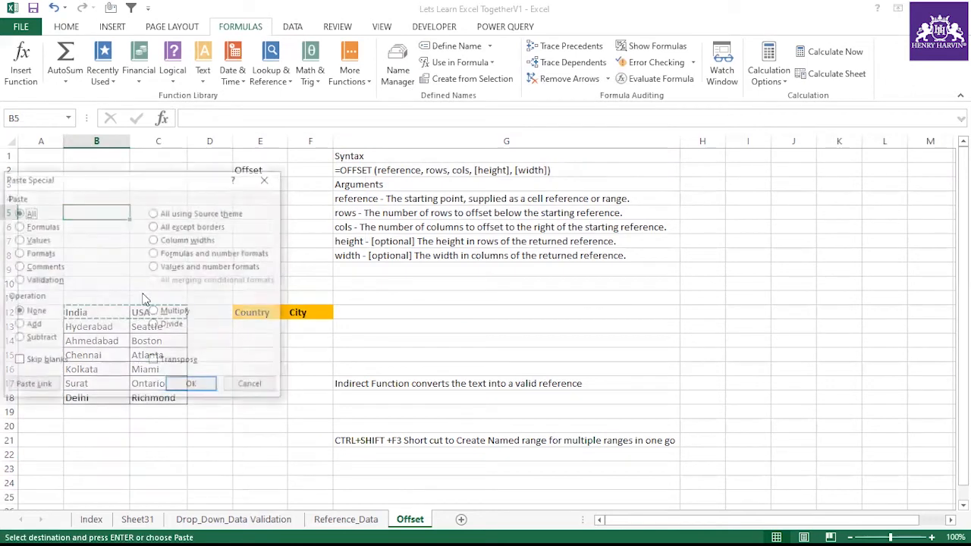
click(33, 240)
click(176, 363)
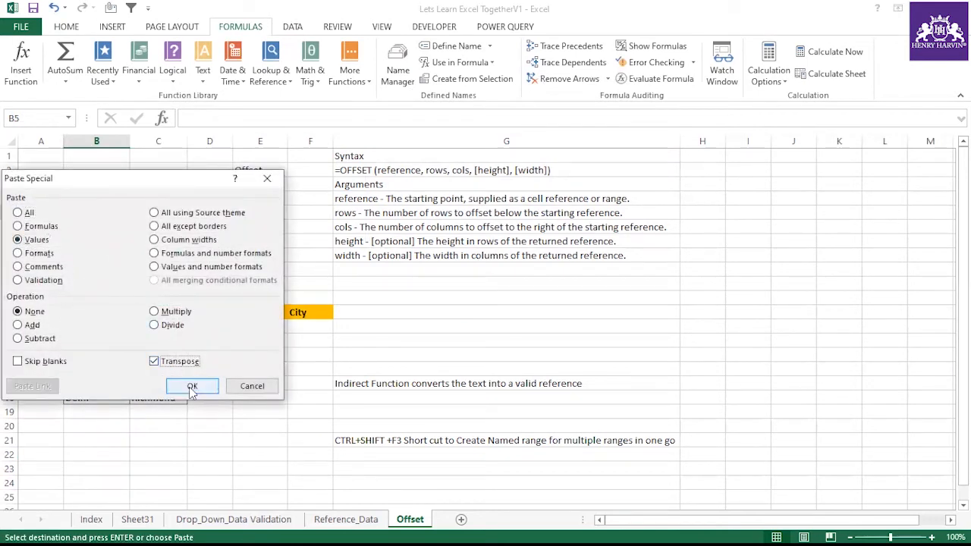
click(192, 386)
Enter the heading Country in B4 above the pasted country list and make it bold.
click(102, 198)
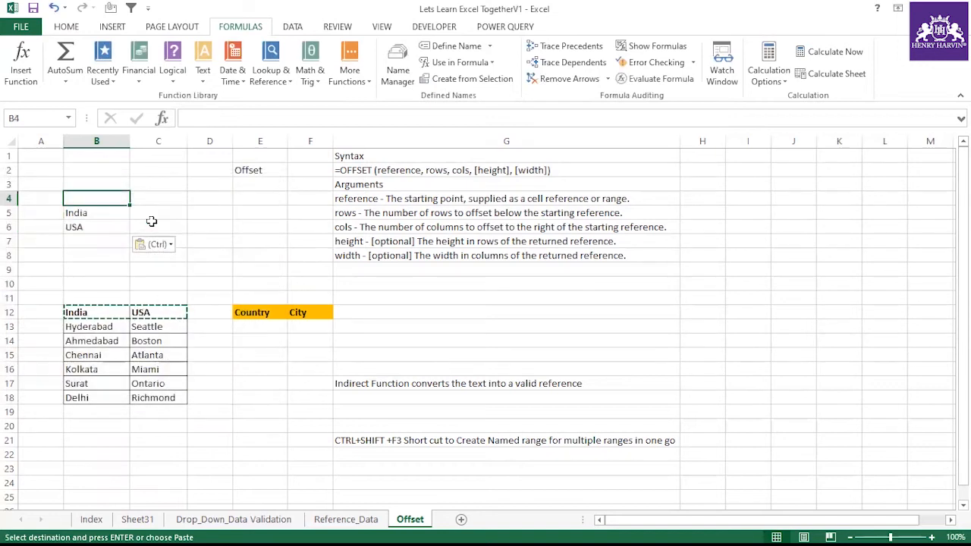
text(cOUNTRY)
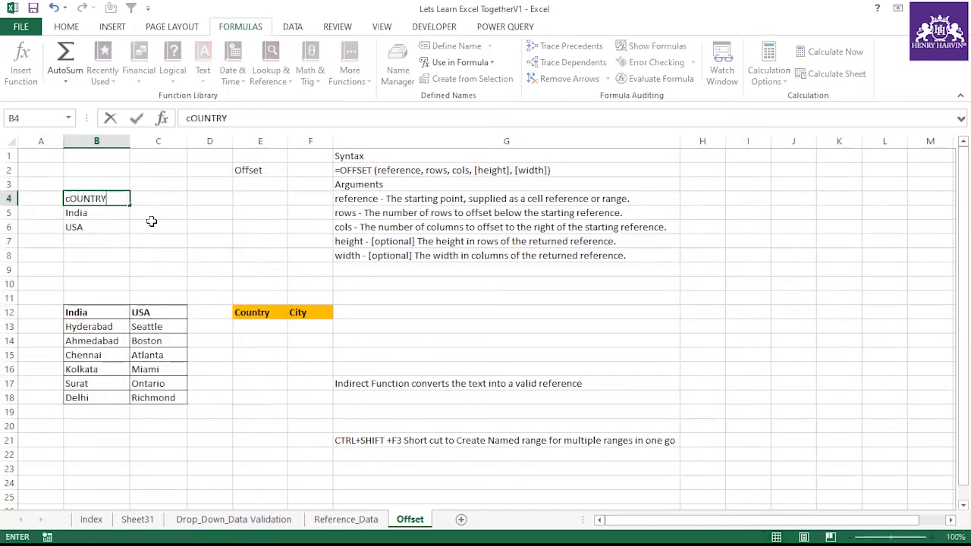
click(164, 217)
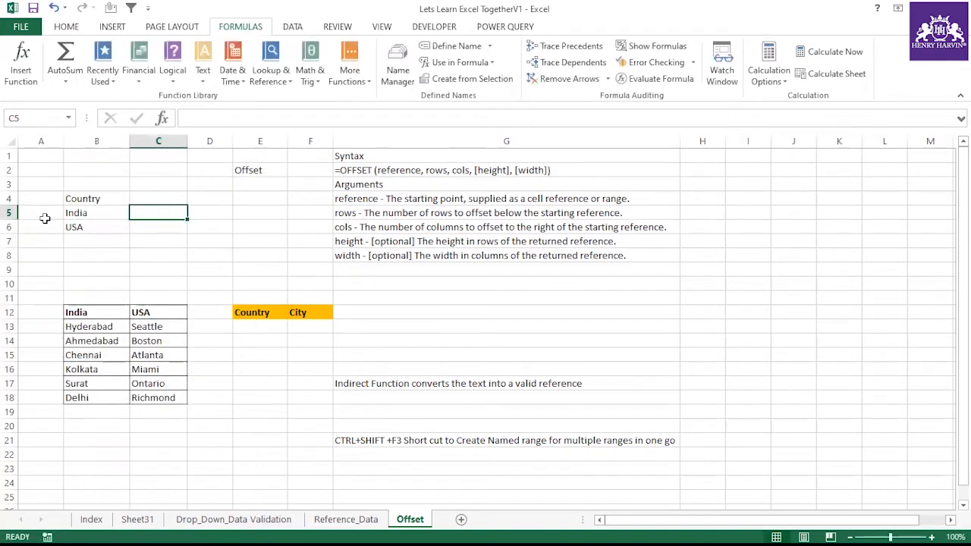
click(93, 198)
key(ctrl+b)
Apply all borders to the country list in B4:B6.
drag(97, 213, 109, 222)
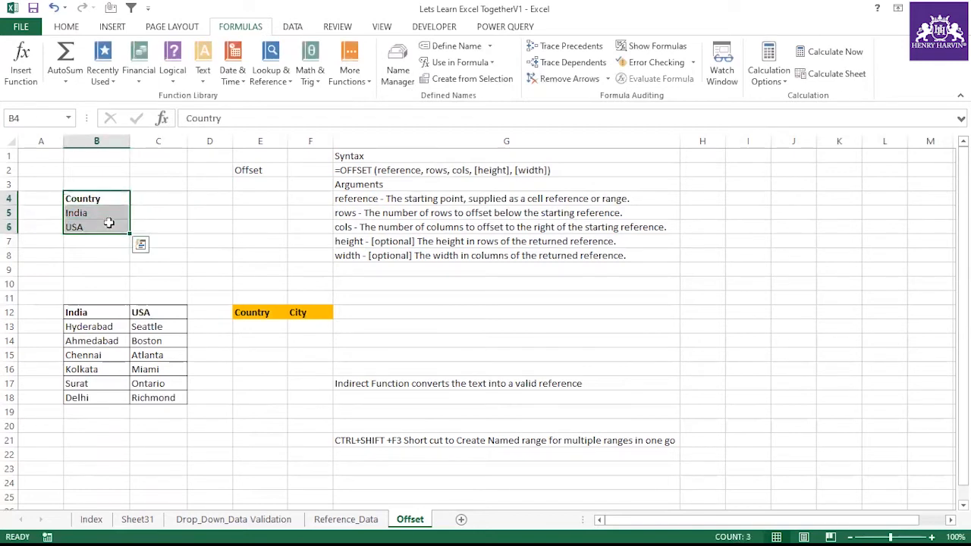
key(alt+h)
key(b)
key(a)
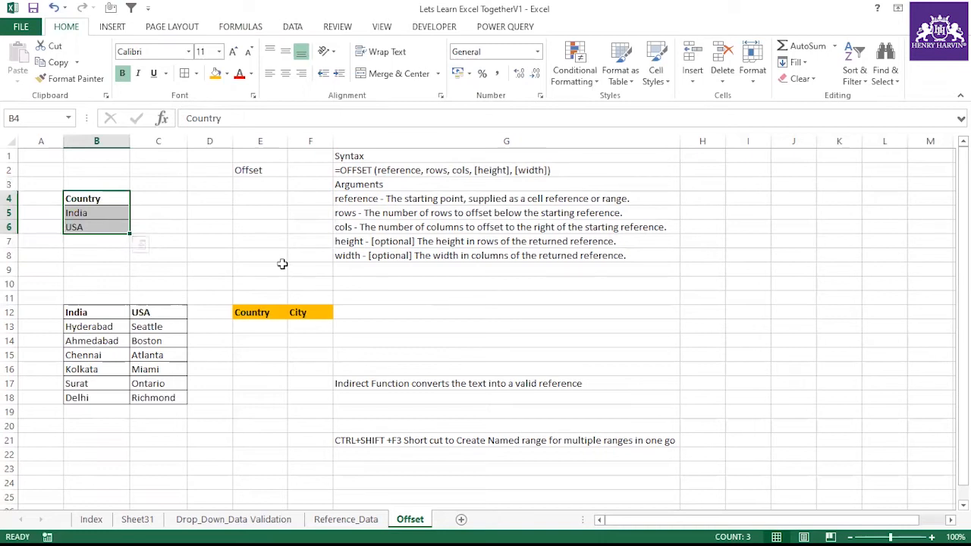
click(267, 242)
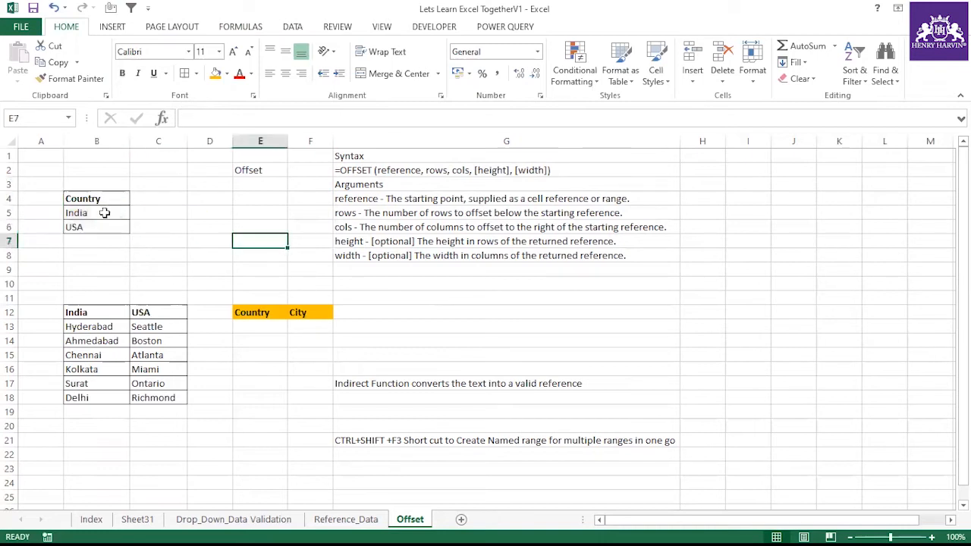
Name the range B5:B6 Country and check that the name selects those cells.
drag(96, 216, 96, 228)
click(50, 117)
text(Country)
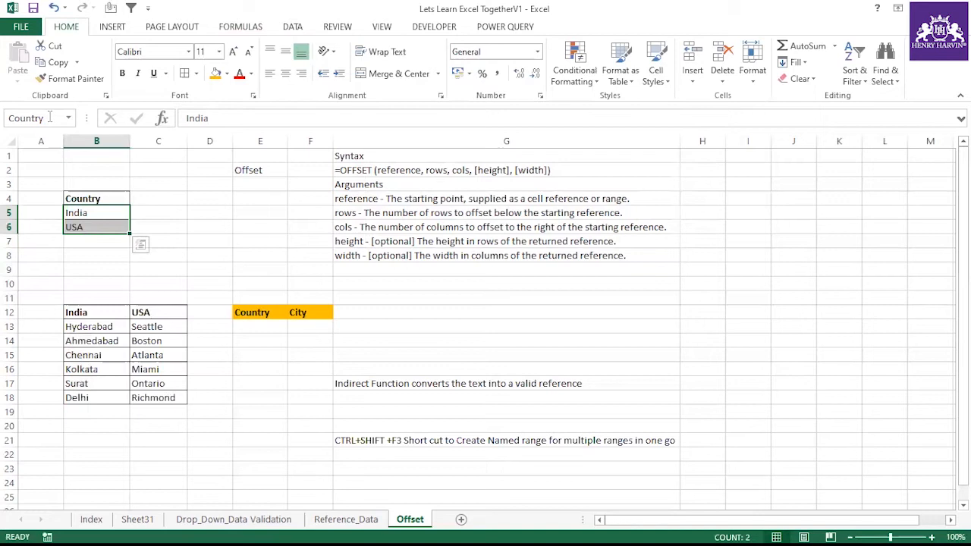
click(193, 199)
click(68, 119)
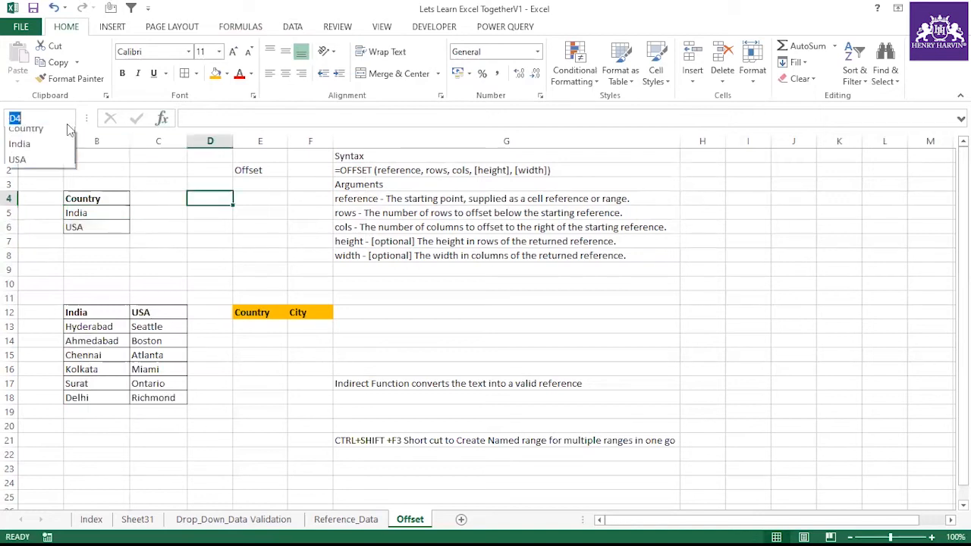
click(25, 128)
click(211, 237)
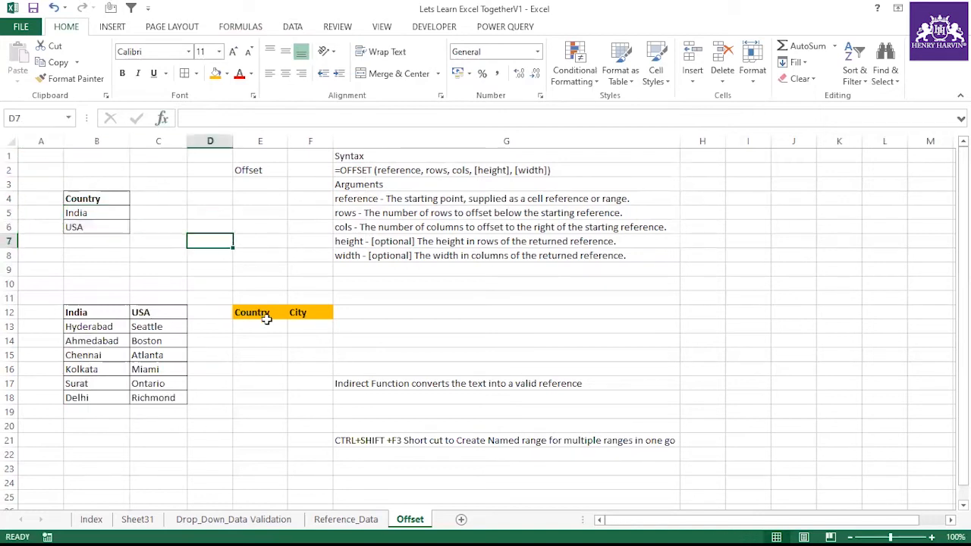
Add list data validation to E13:E21 with the named range =Country as its source.
click(264, 326)
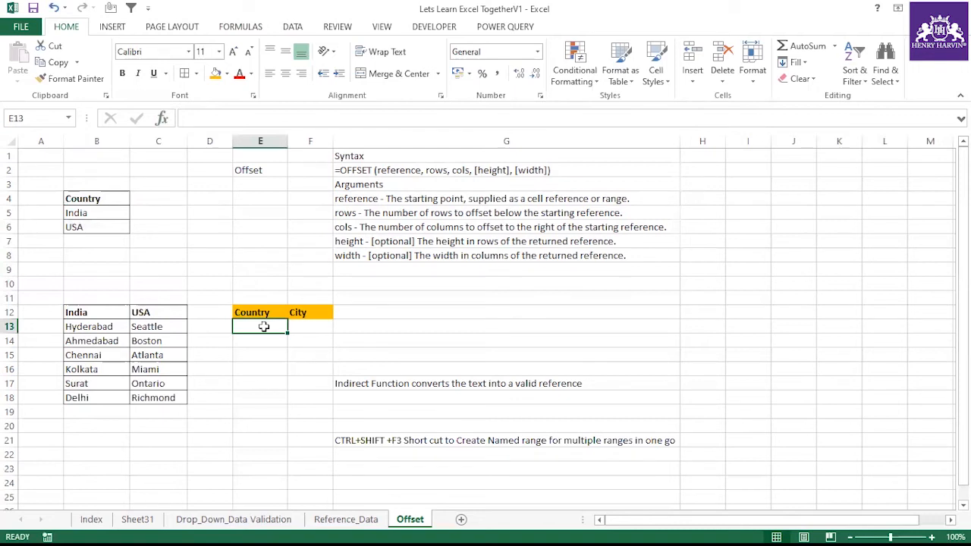
drag(262, 326, 262, 434)
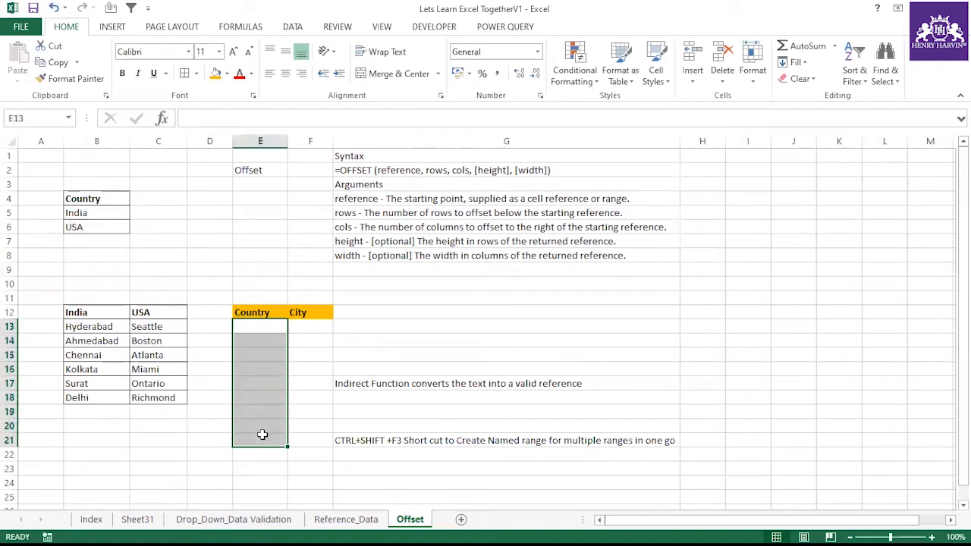
click(288, 32)
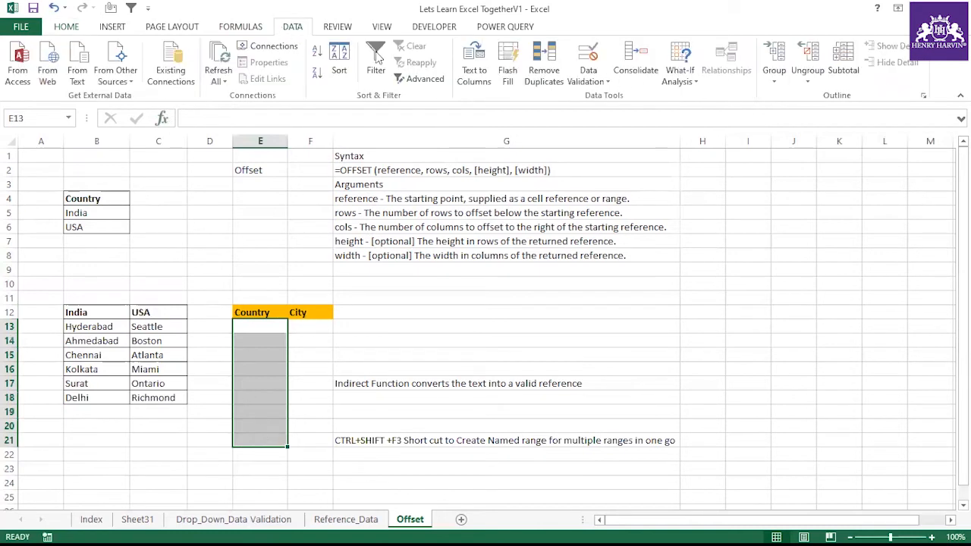
click(588, 76)
click(601, 96)
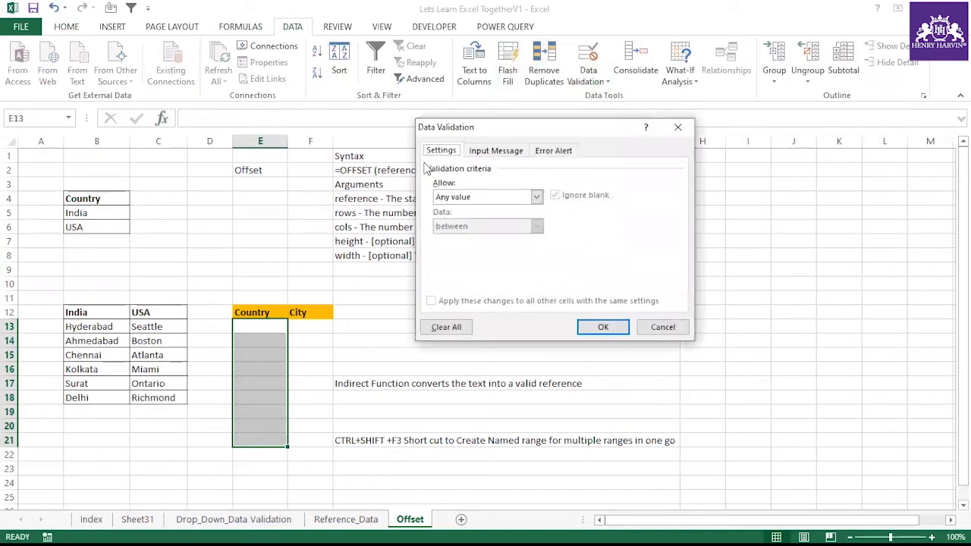
click(458, 198)
click(460, 237)
click(465, 254)
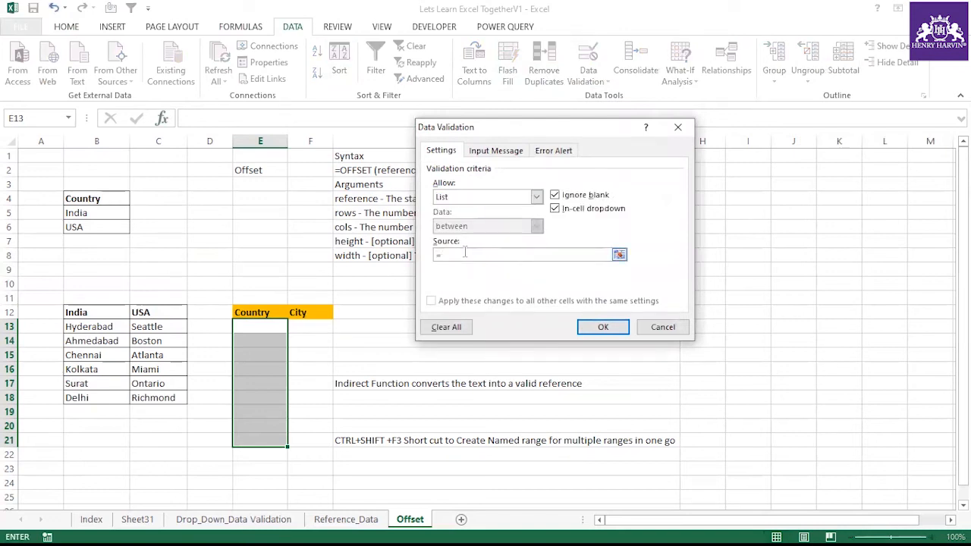
text(=)
key(F3)
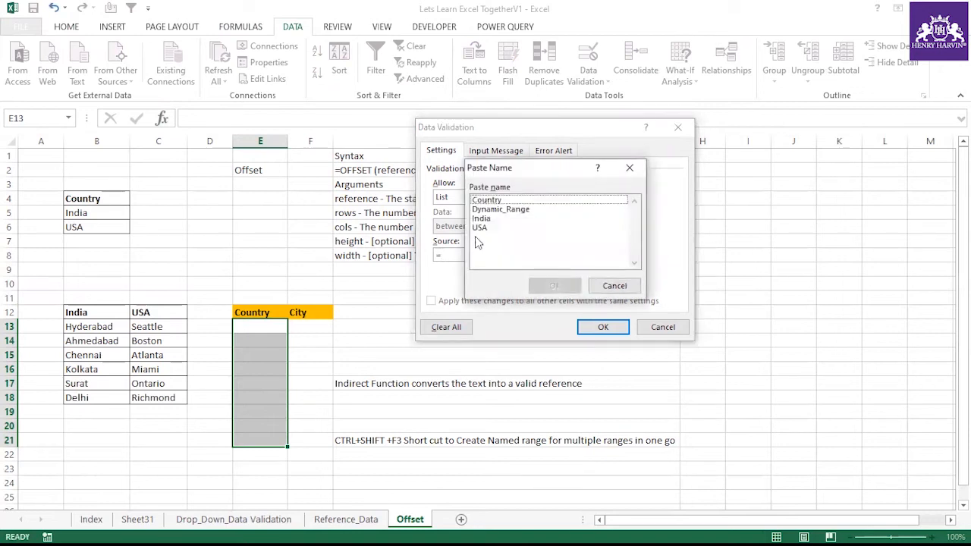
click(493, 200)
click(564, 291)
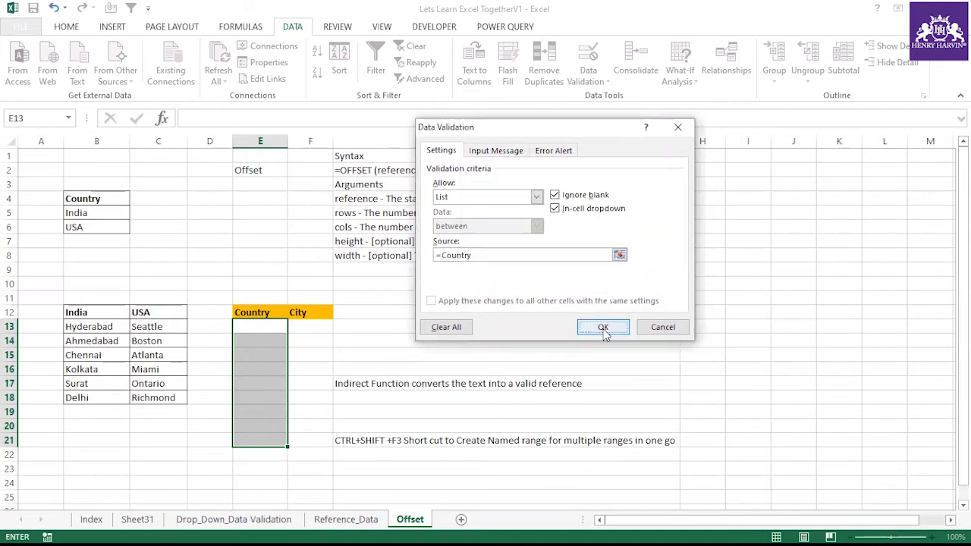
click(603, 328)
Test the Country drop-downs by choosing India in cells E15 and E18.
click(293, 328)
click(332, 342)
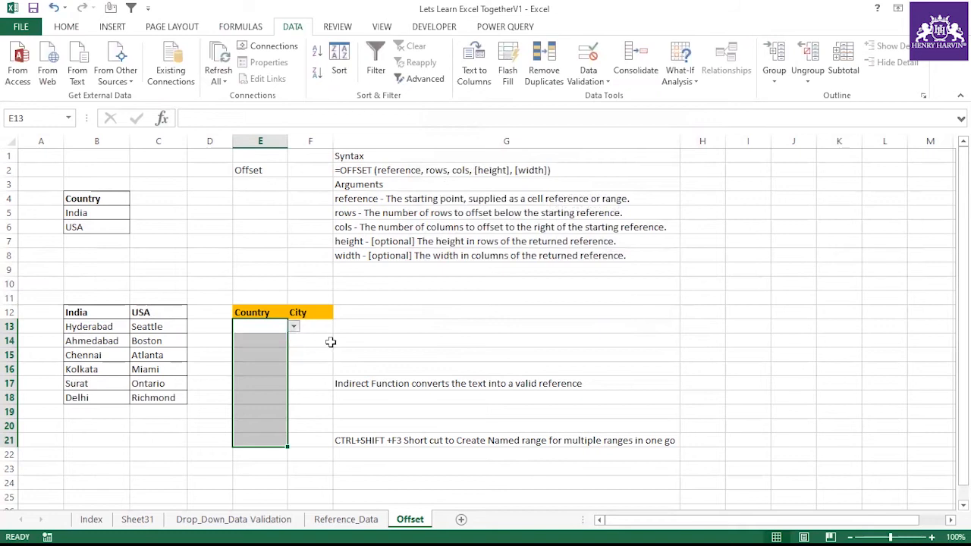
click(268, 353)
click(293, 355)
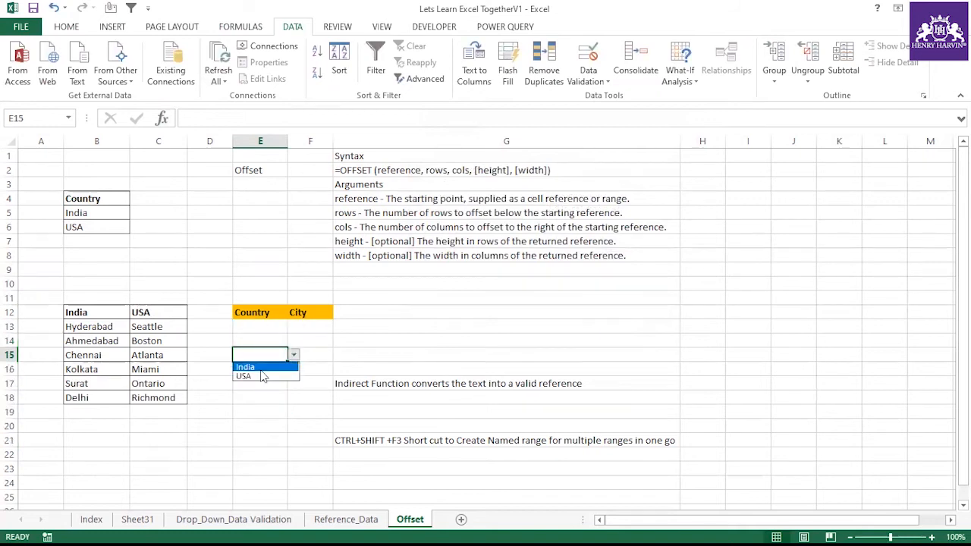
click(251, 367)
click(283, 397)
click(293, 397)
click(258, 408)
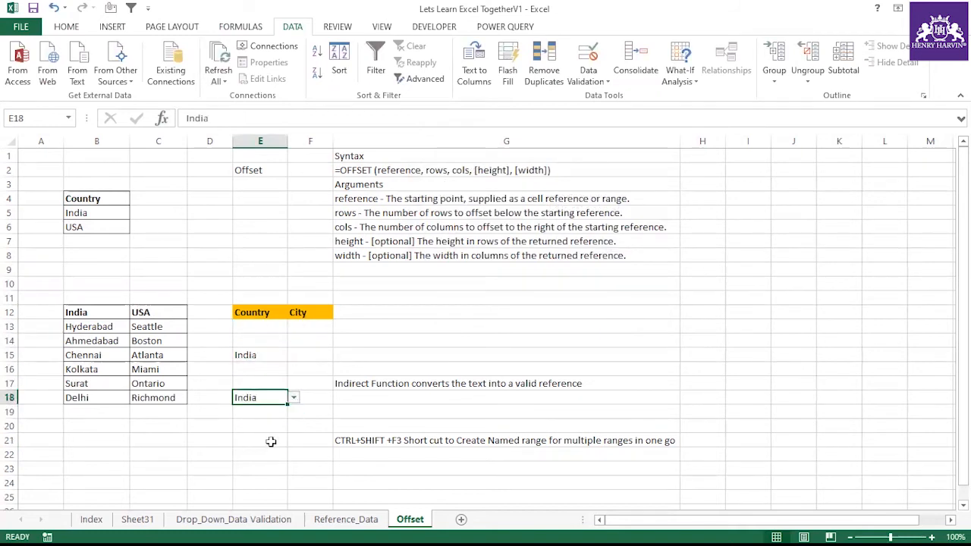
Check how far down the Country drop-down cells extend and clear the test entries from E15:E18.
click(271, 442)
click(282, 453)
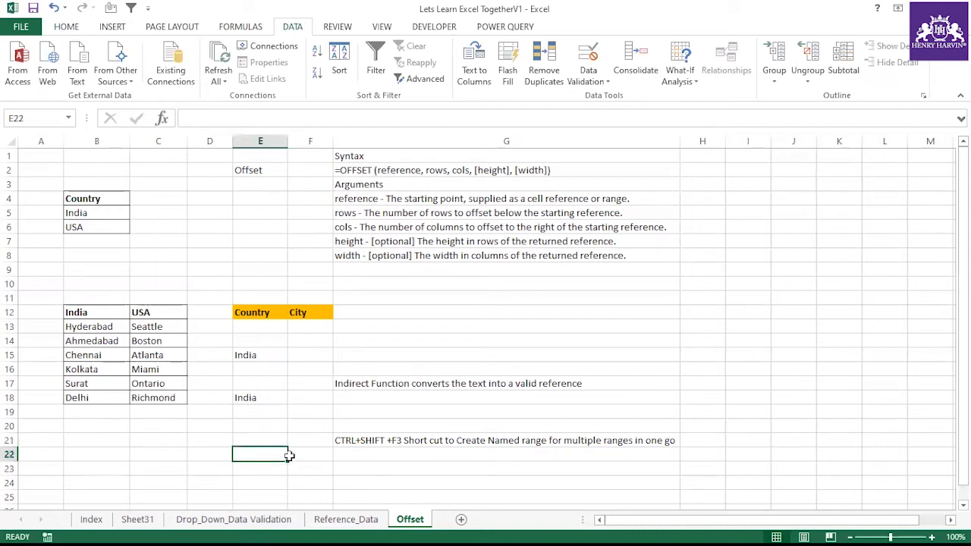
drag(264, 328, 271, 438)
click(272, 438)
click(271, 456)
drag(245, 355, 251, 397)
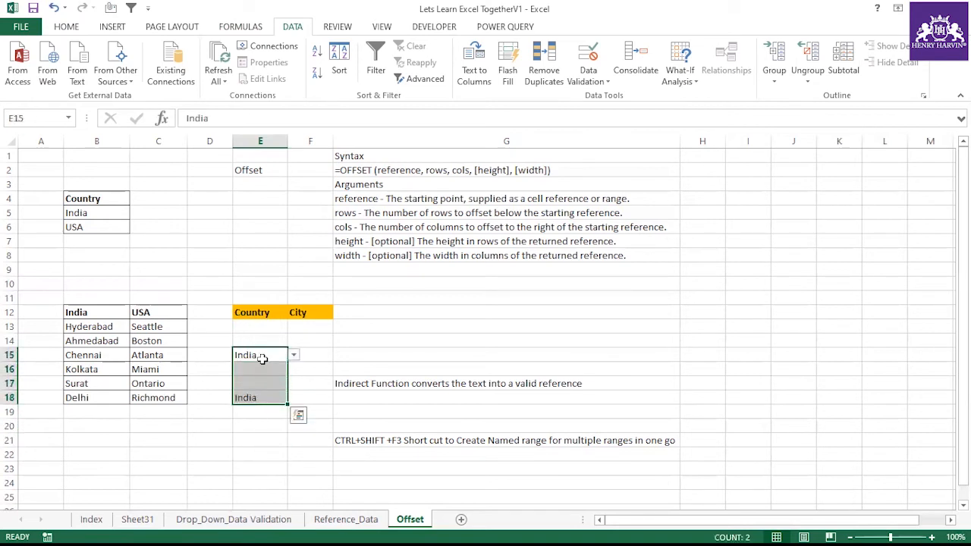
key(Delete)
click(260, 358)
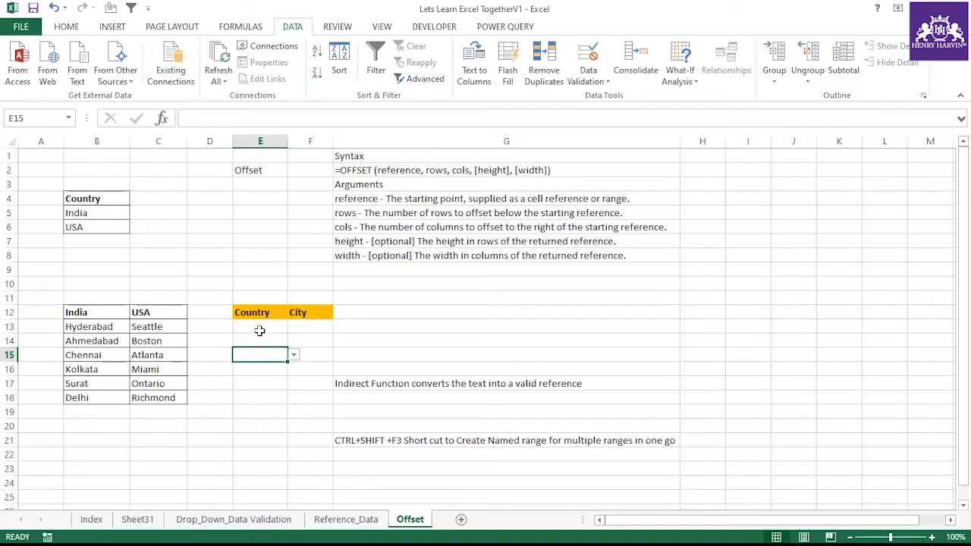
Choose India from the Country drop-down in cell E13.
click(259, 329)
click(261, 342)
click(292, 340)
click(249, 328)
click(250, 327)
click(294, 327)
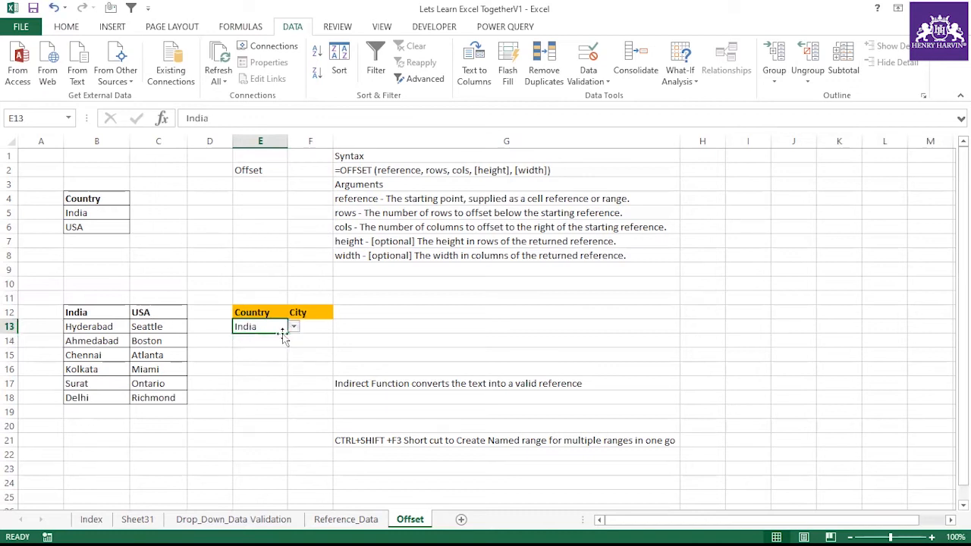
click(318, 324)
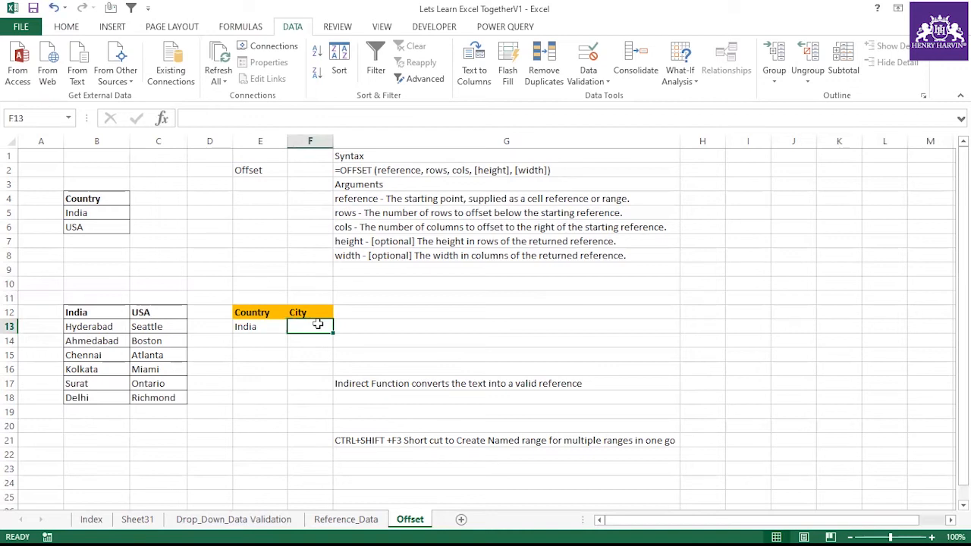
click(262, 327)
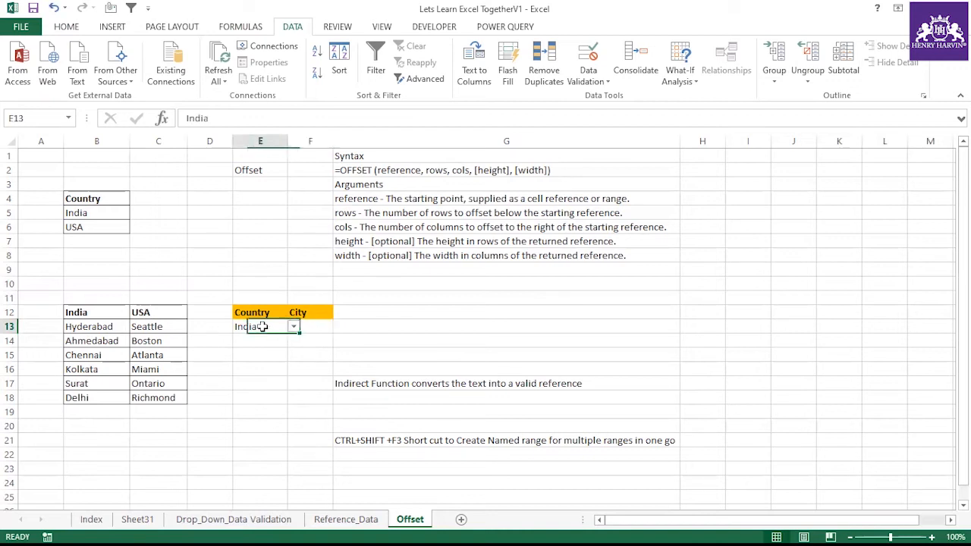
click(301, 325)
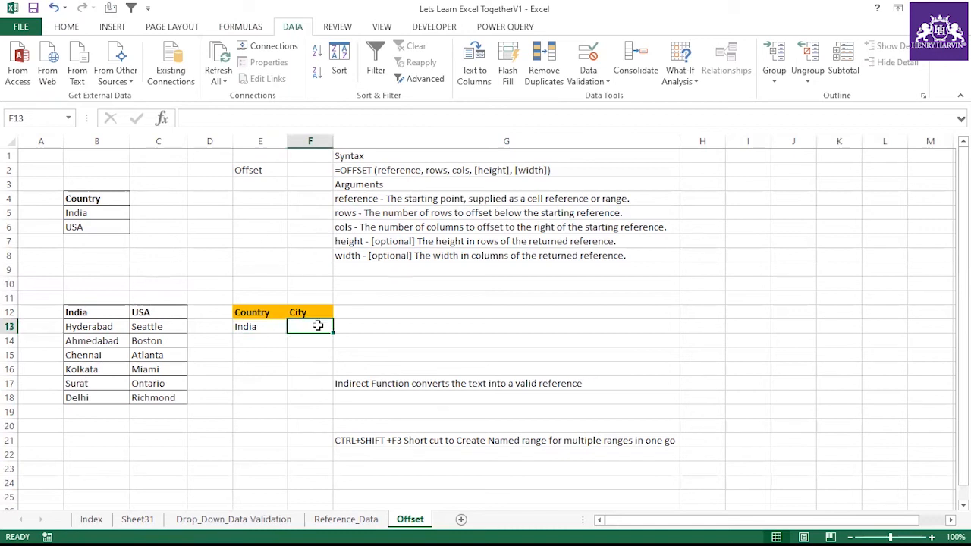
Review the India and USA city lists, switching the country in E13 to USA and back to India.
drag(100, 325, 103, 401)
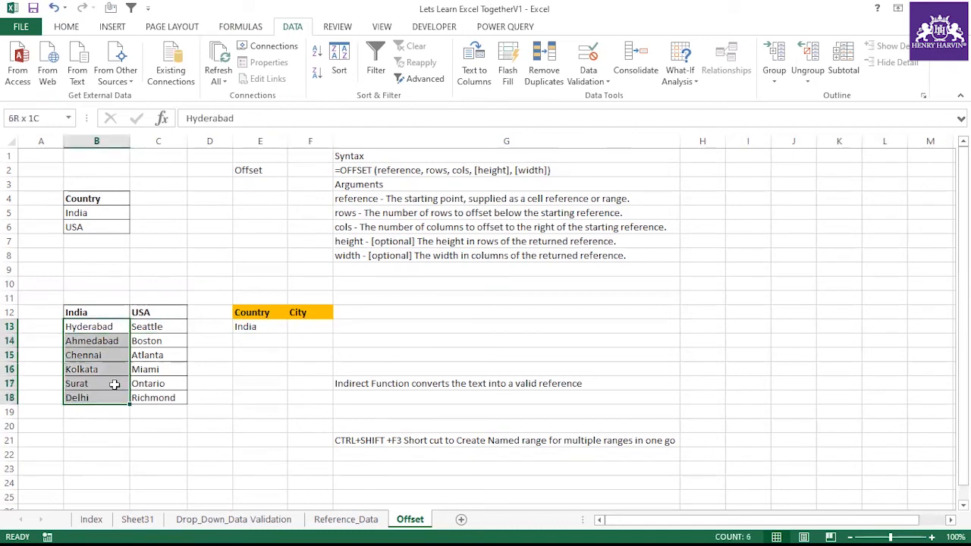
drag(154, 324, 161, 398)
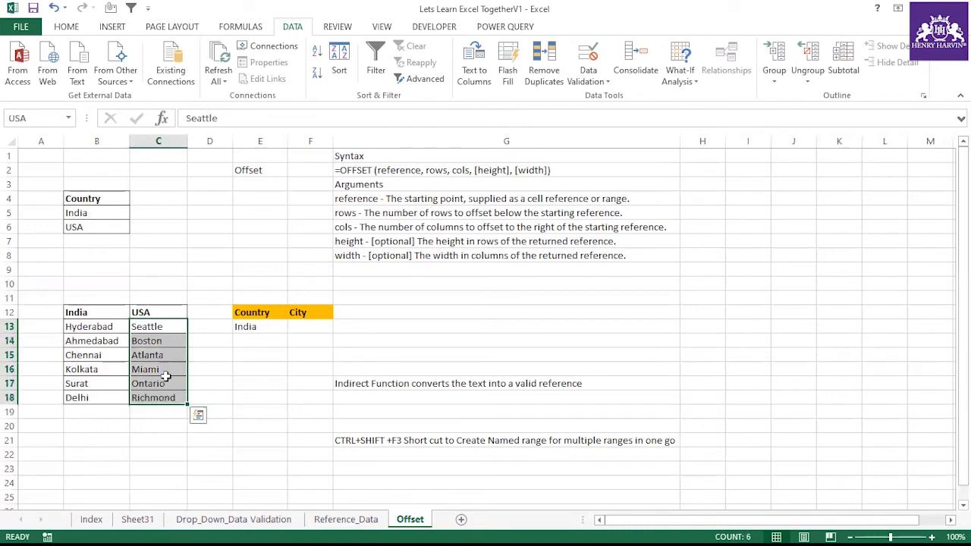
click(273, 327)
click(295, 327)
click(260, 346)
click(312, 327)
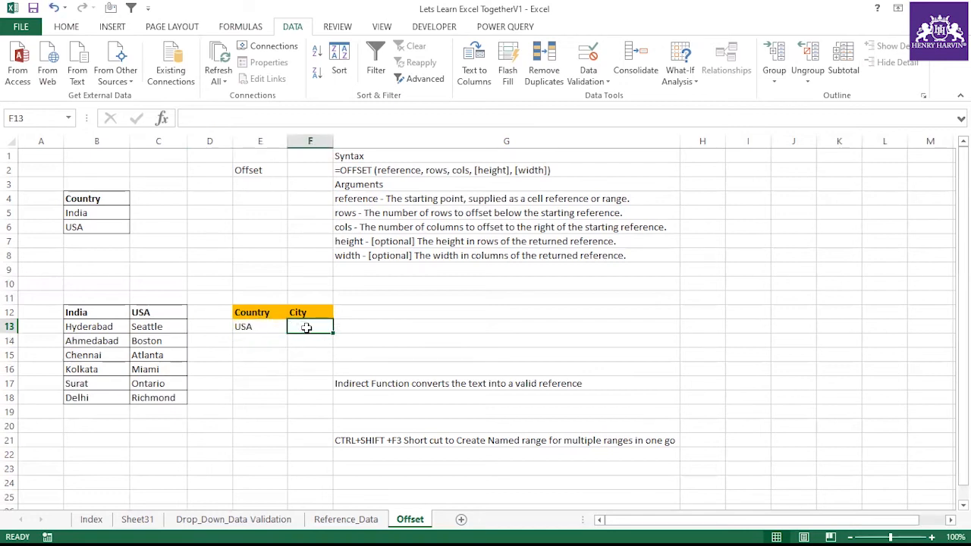
click(270, 327)
click(294, 327)
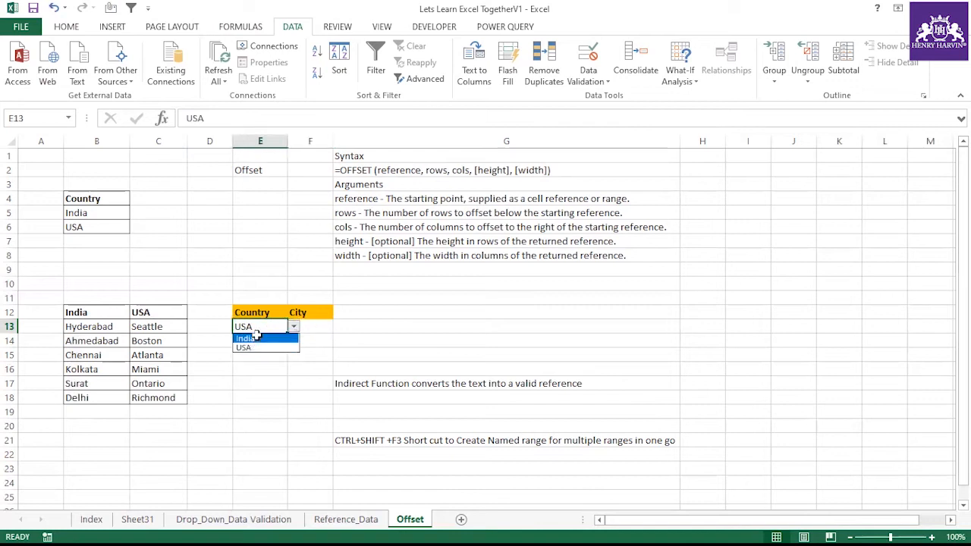
click(258, 339)
click(318, 327)
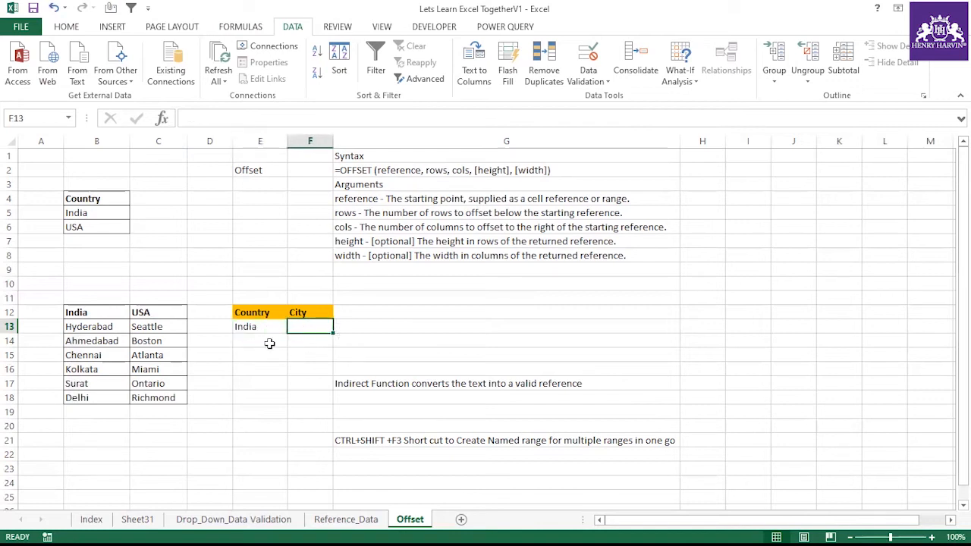
Set the data validation of the City cells F13:F21 to allow a list.
drag(317, 326, 311, 449)
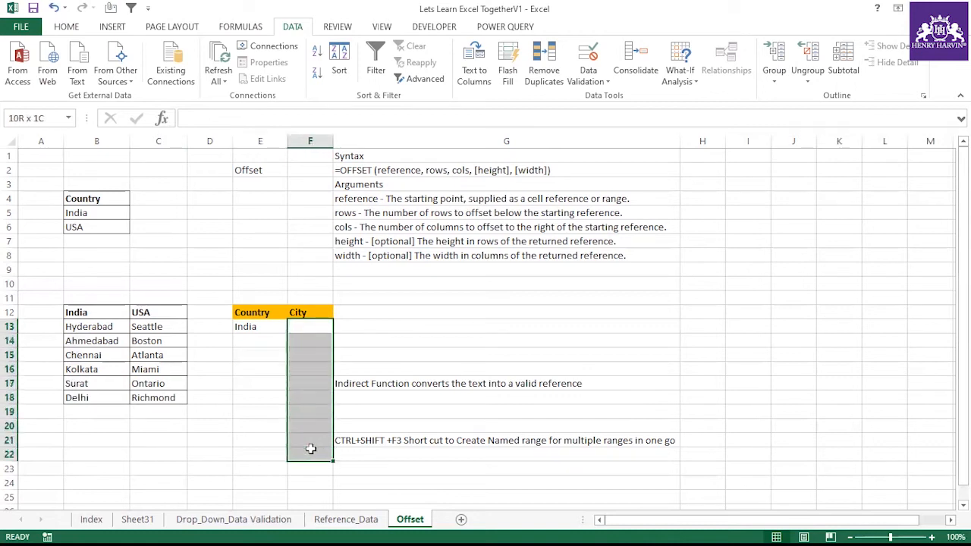
click(273, 452)
click(276, 437)
drag(311, 327, 310, 440)
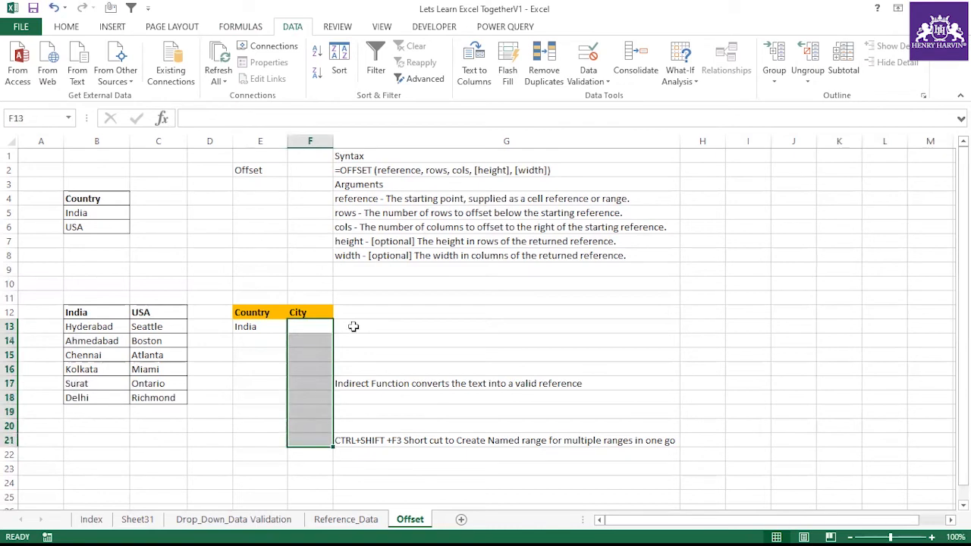
click(593, 82)
click(629, 96)
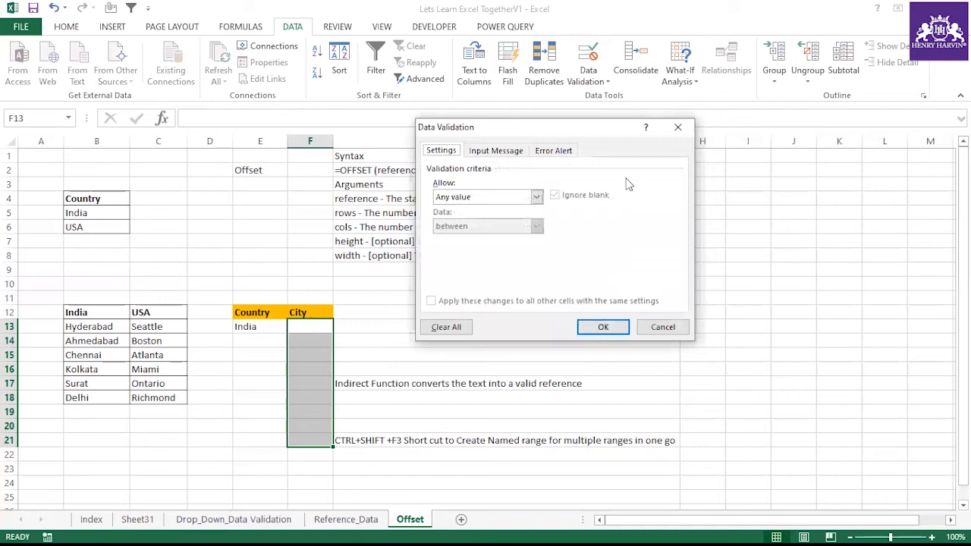
click(607, 239)
click(569, 278)
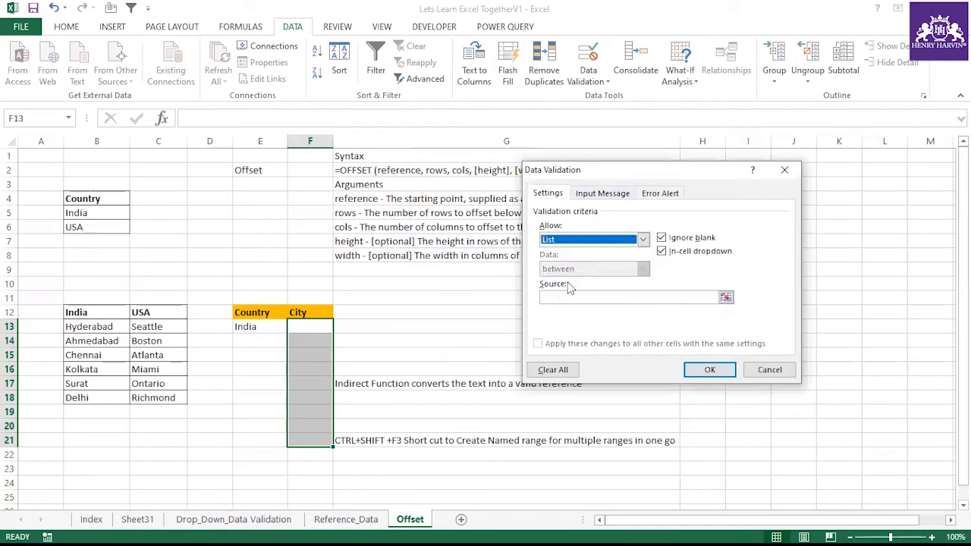
Enter =indirect($E13) as the City list source, with the column fixed and the row relative, and apply the validation.
click(563, 297)
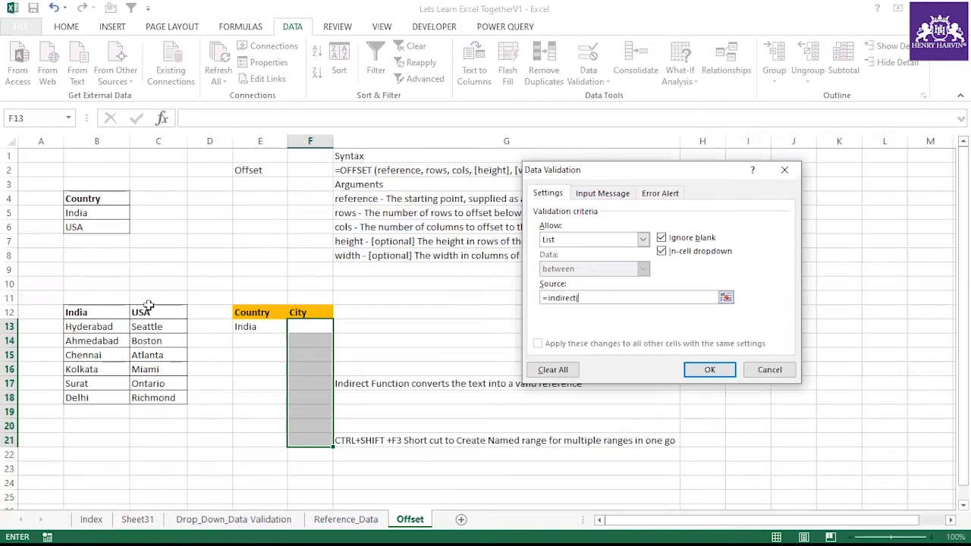
click(258, 327)
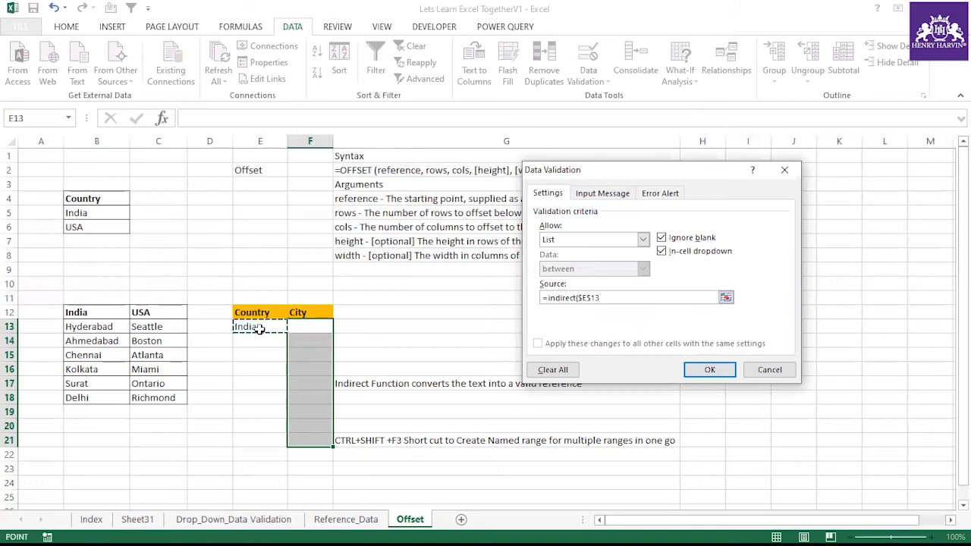
drag(605, 297, 577, 298)
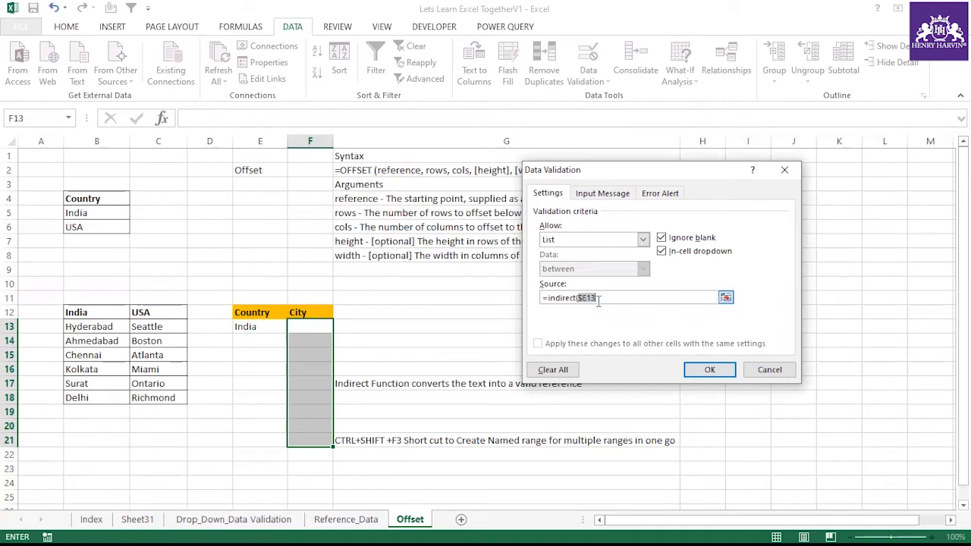
click(605, 298)
text())
click(708, 369)
Examine which cities the drop-down in F13 offers while India is the country in E13.
click(340, 328)
click(339, 328)
click(265, 327)
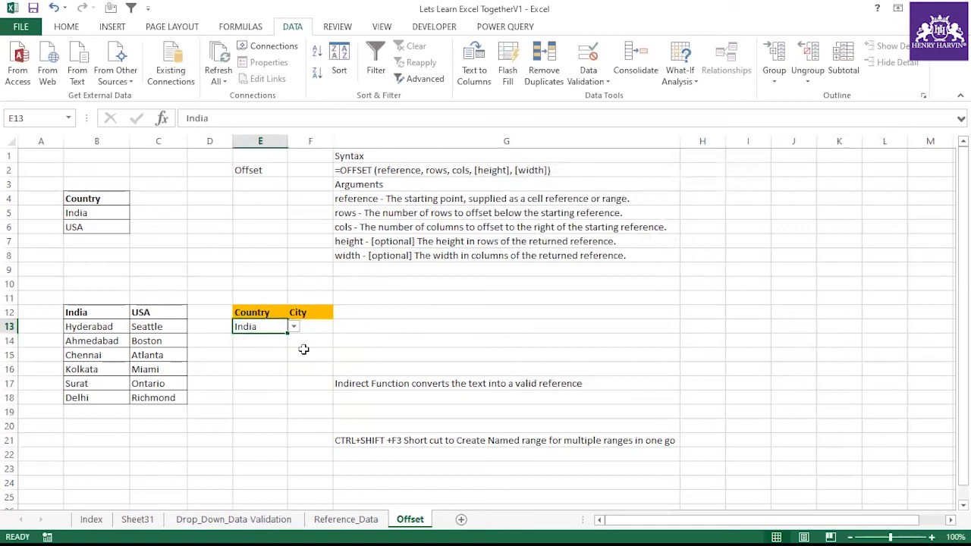
click(312, 367)
click(278, 326)
click(311, 324)
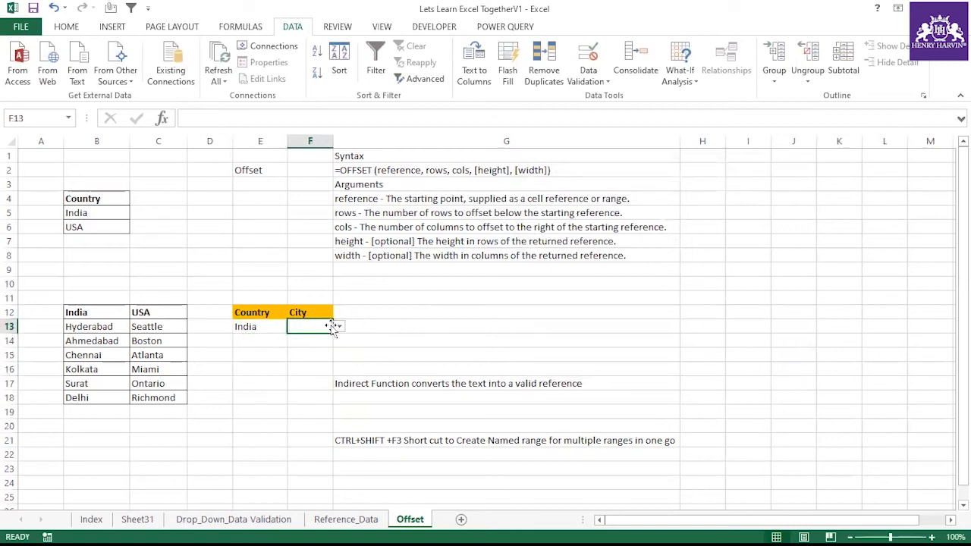
click(339, 327)
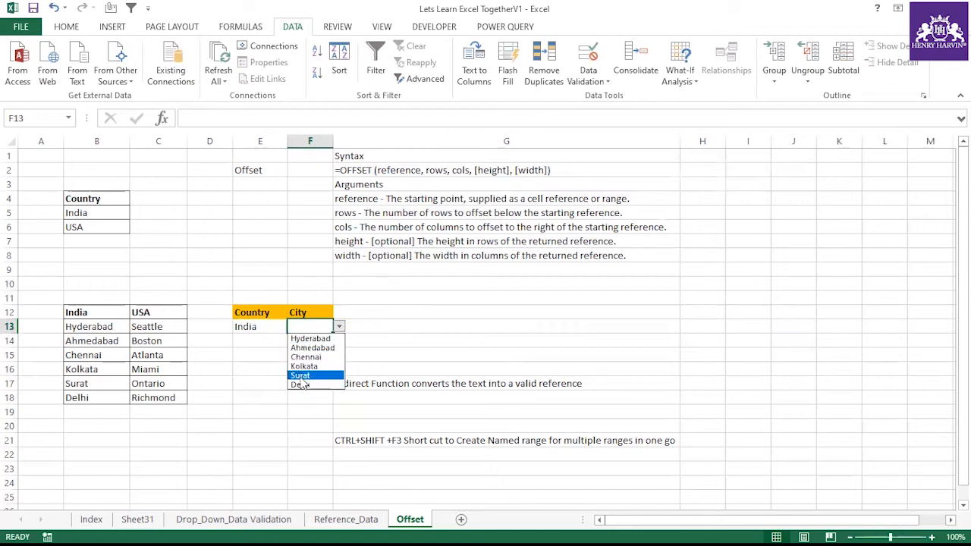
click(269, 353)
Set the country in E13 to USA and choose Ontario as the city in F13.
click(272, 327)
click(294, 326)
click(265, 346)
click(329, 327)
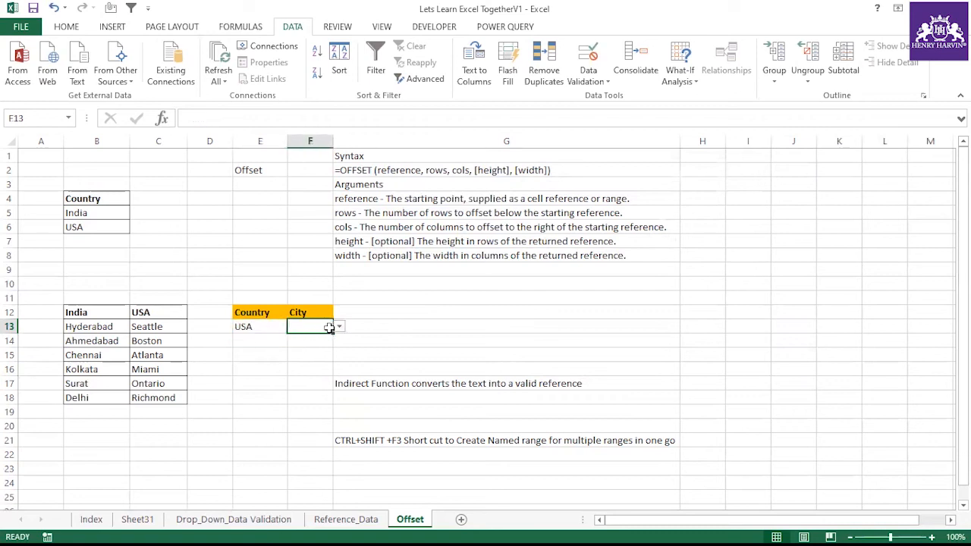
click(339, 327)
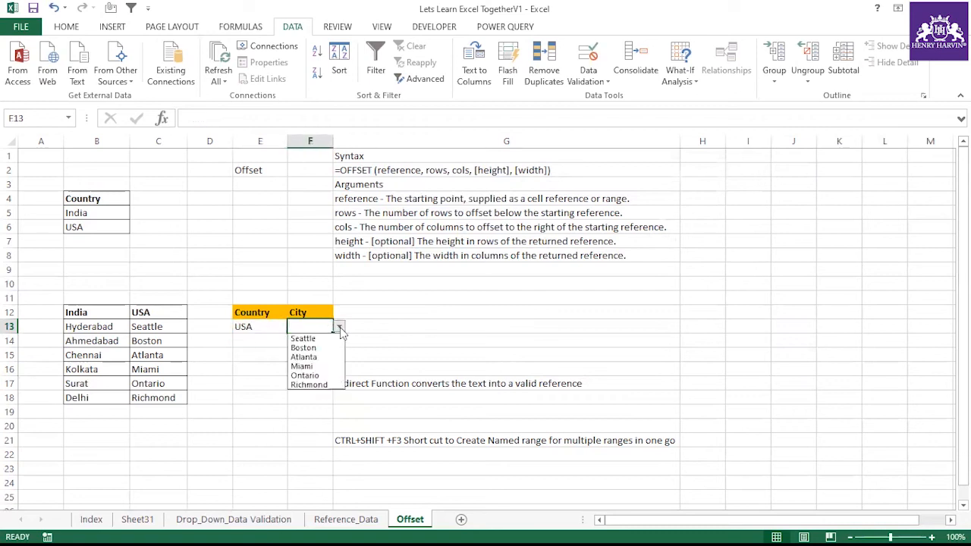
click(311, 376)
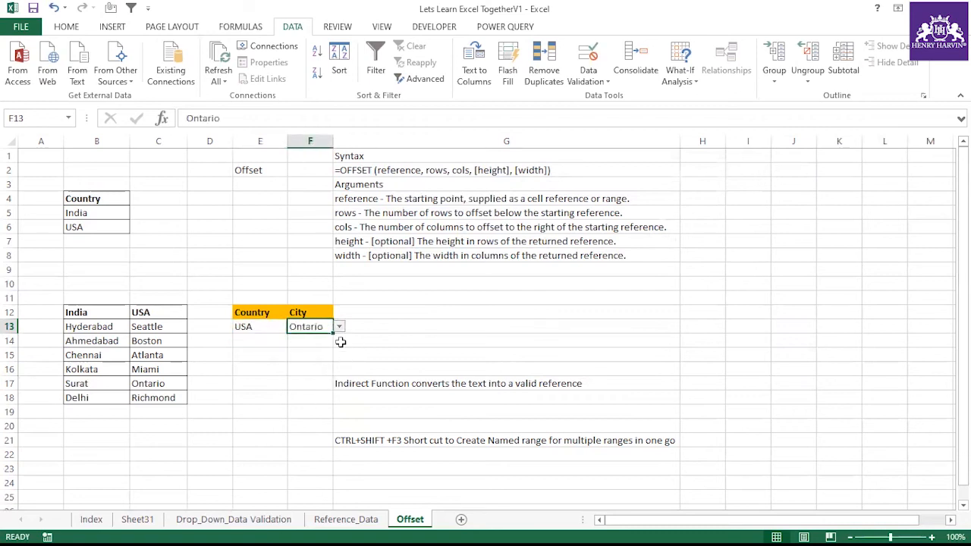
Fill row 14 from the drop-downs with India as the country and Kolkata as the city.
click(276, 342)
click(293, 341)
click(255, 352)
click(304, 342)
click(339, 341)
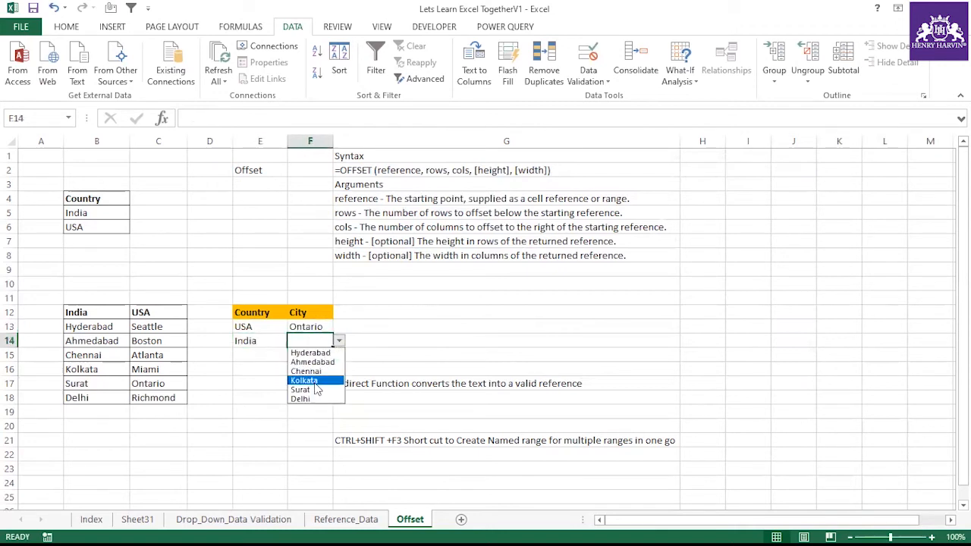
click(311, 379)
Fill row 15 from the drop-downs with USA as the country and Ontario as the city.
click(269, 356)
click(293, 355)
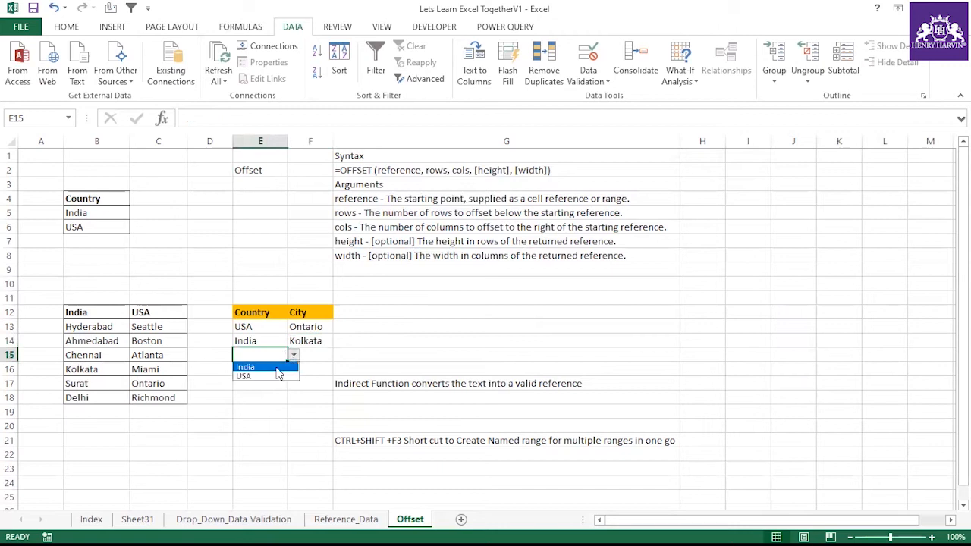
click(268, 377)
click(311, 356)
click(339, 356)
click(322, 407)
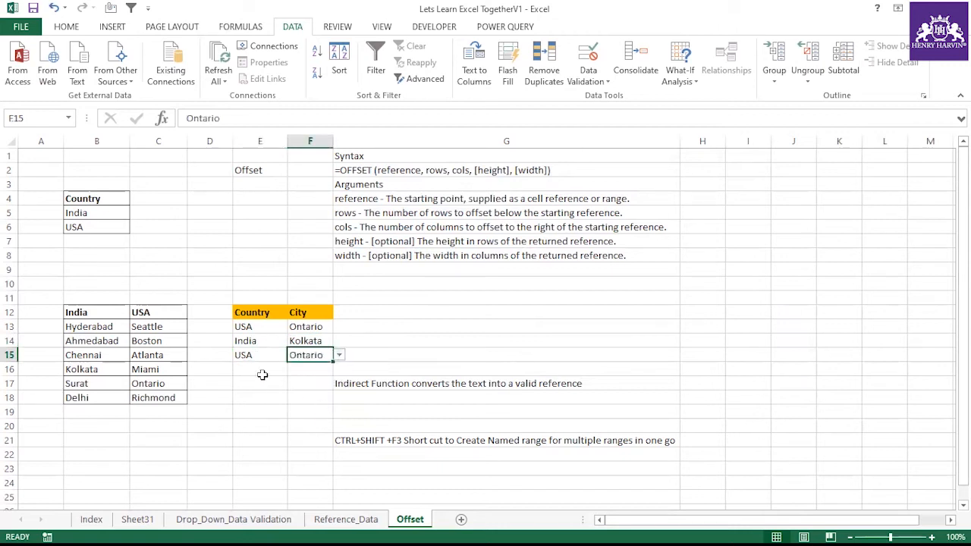
Fill row 16 from the drop-downs with India as the country and Surat as the city.
click(260, 370)
click(294, 370)
click(274, 382)
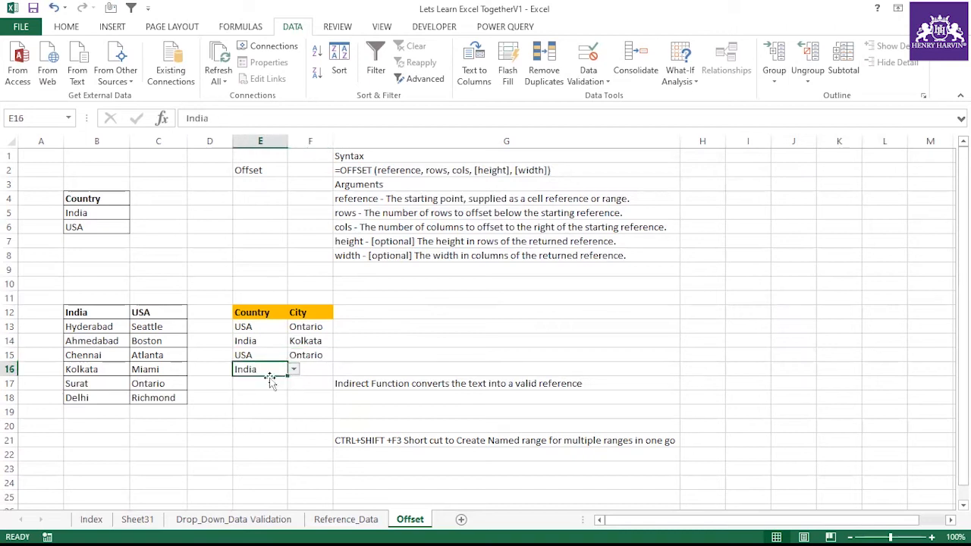
click(314, 369)
click(339, 370)
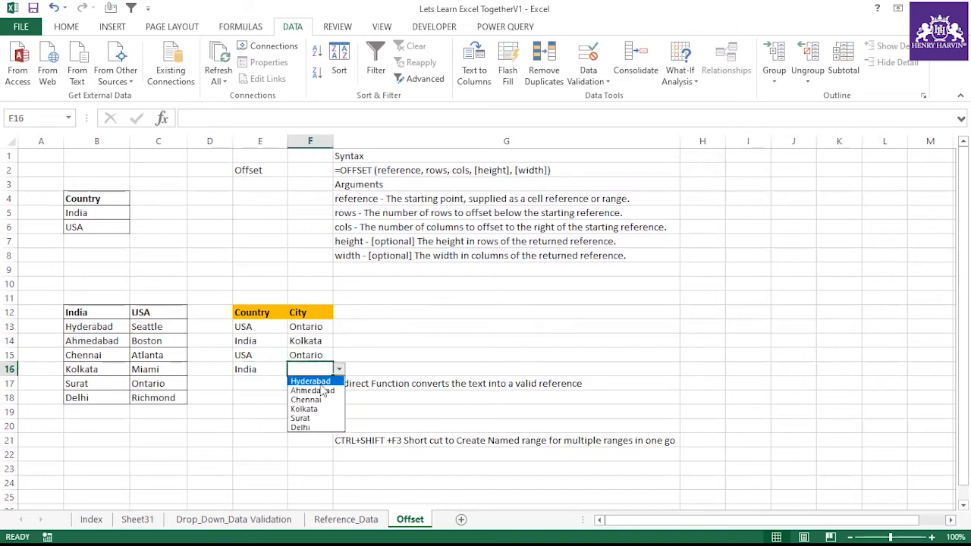
click(311, 419)
Fill row 17 from the drop-downs with USA as the country and Miami as the city.
click(269, 383)
click(294, 386)
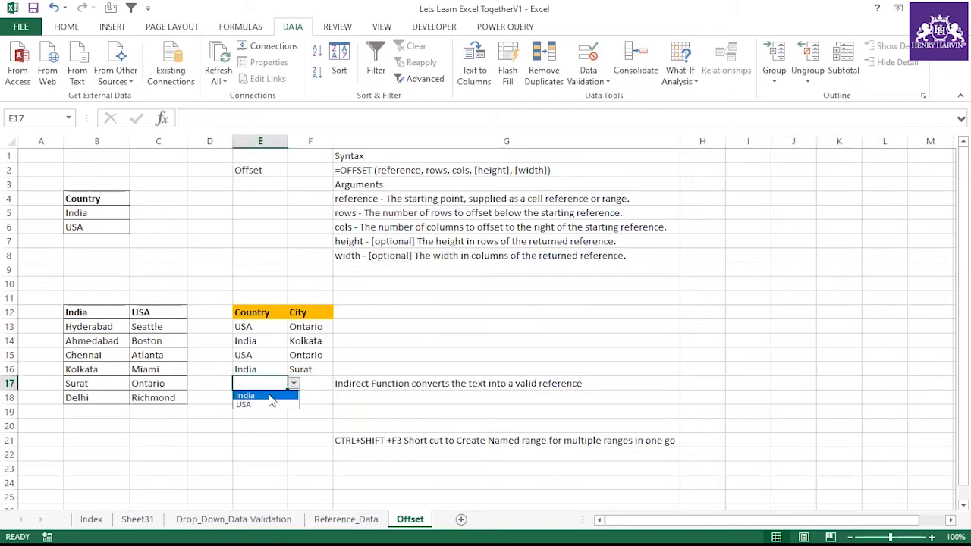
click(266, 404)
click(318, 384)
click(338, 385)
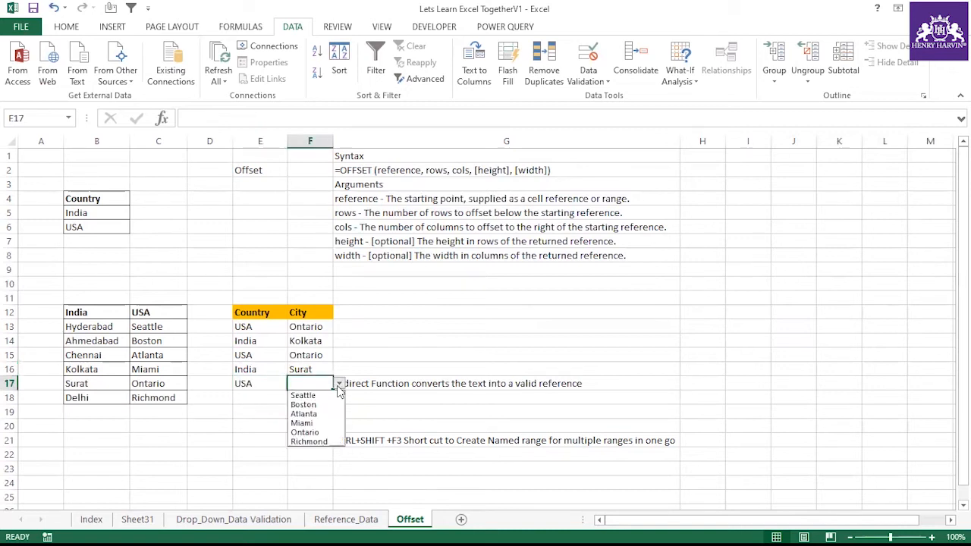
click(303, 422)
Fill row 18 from the drop-downs with India as the country and Kolkata as the city.
click(279, 396)
click(293, 398)
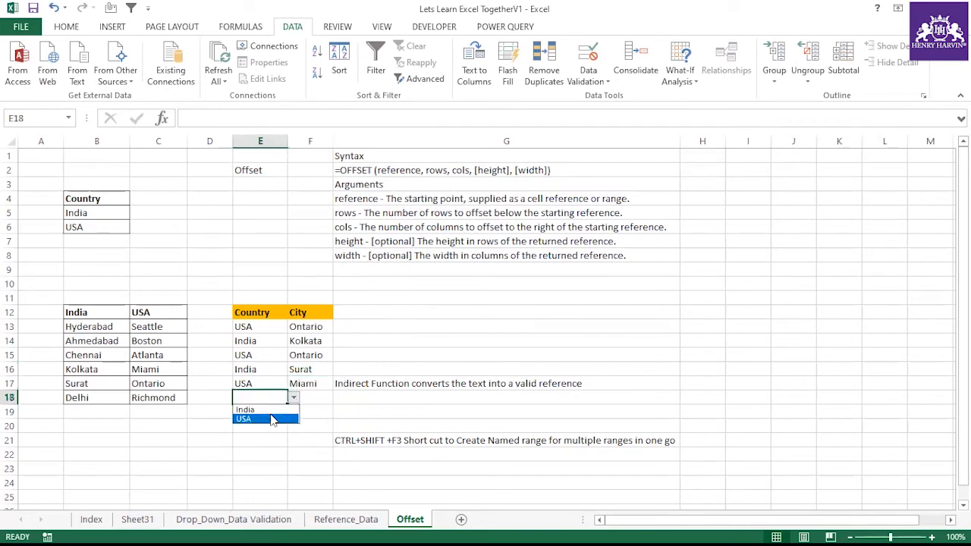
click(258, 408)
click(312, 401)
click(339, 397)
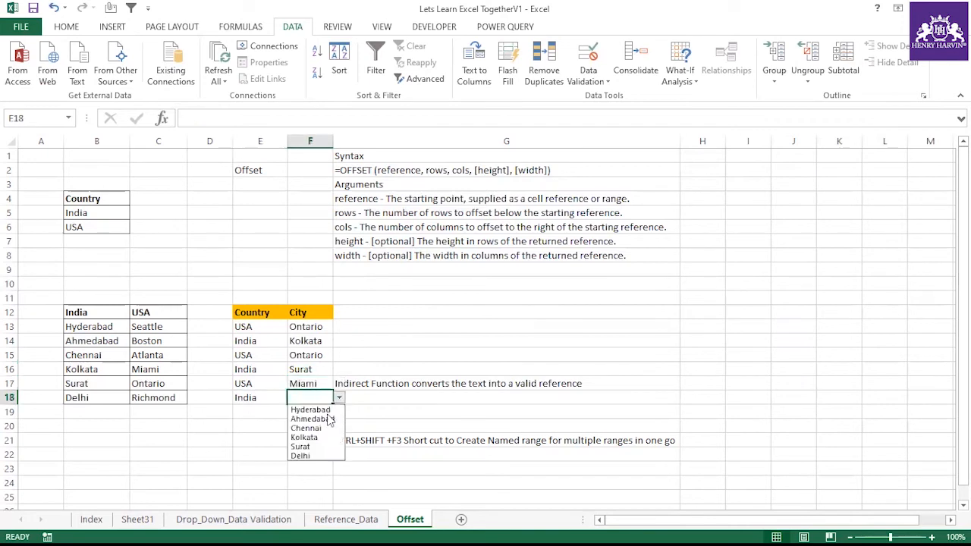
click(324, 438)
click(338, 412)
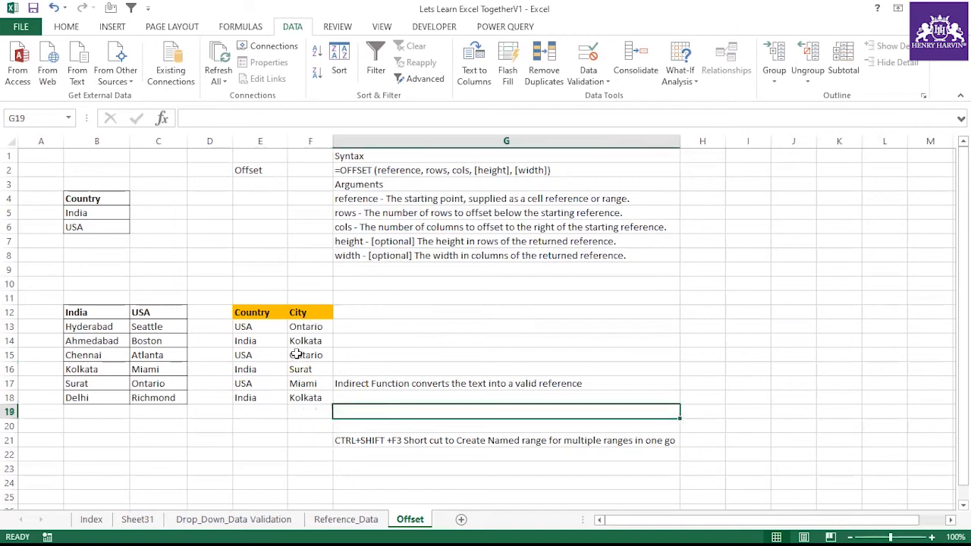
Check the country selections in E13:E16 against the cities chosen beside them in the City column.
drag(270, 319, 296, 386)
click(264, 326)
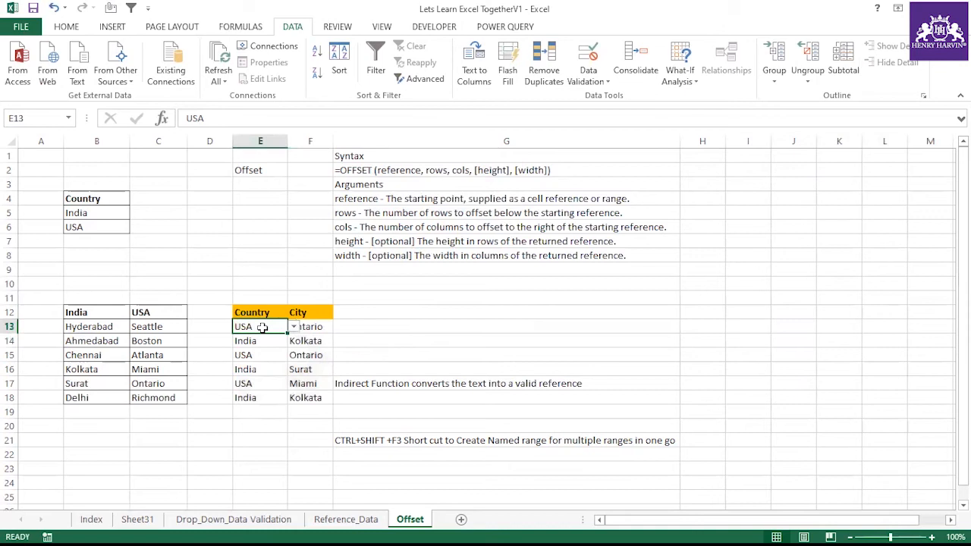
click(168, 238)
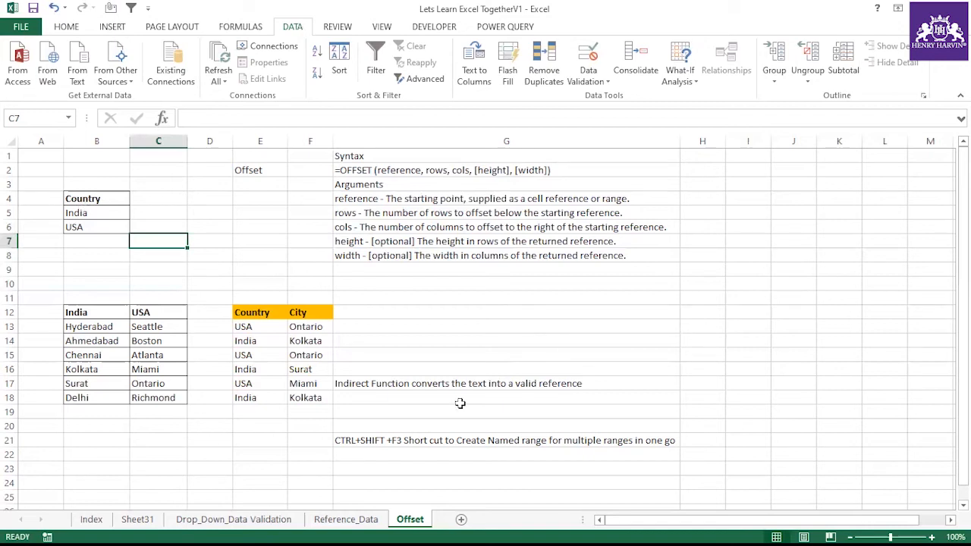
click(245, 339)
click(249, 326)
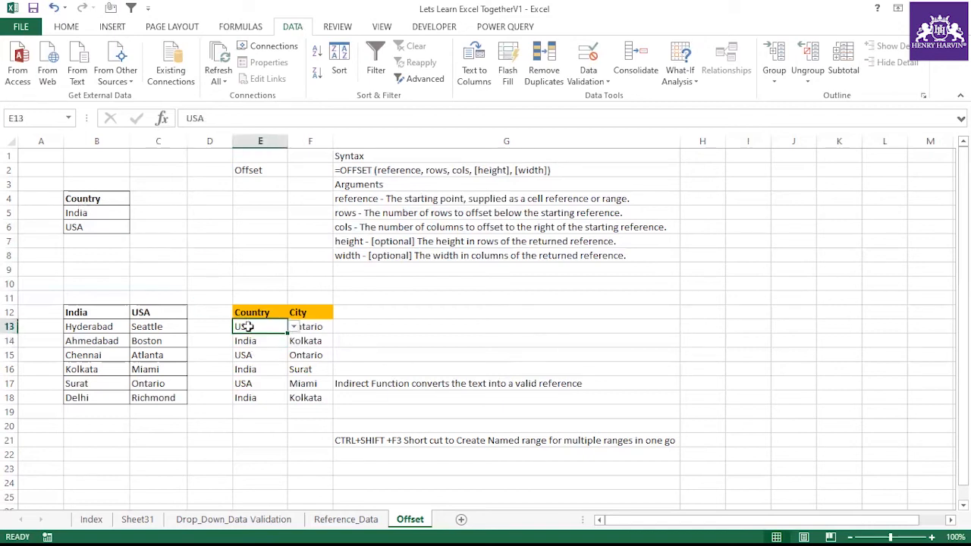
click(263, 357)
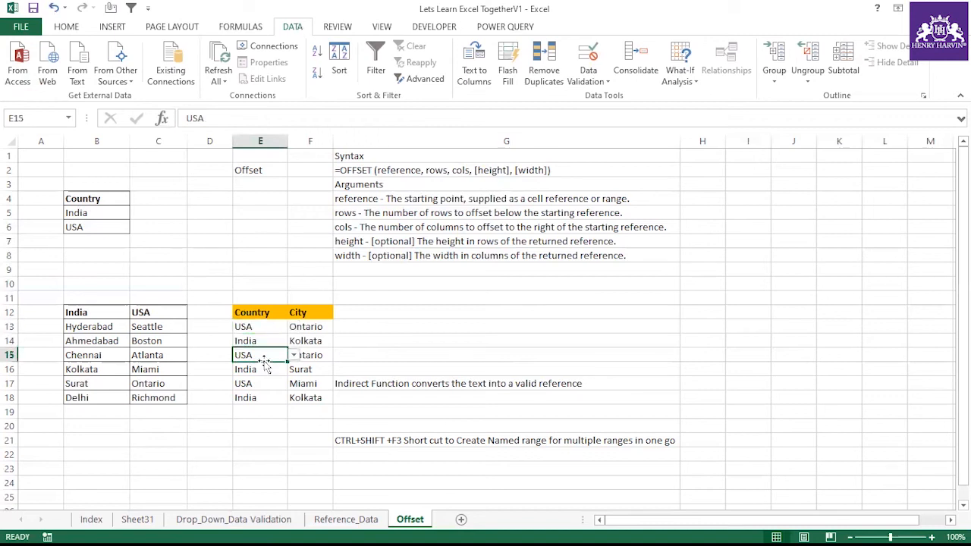
click(265, 369)
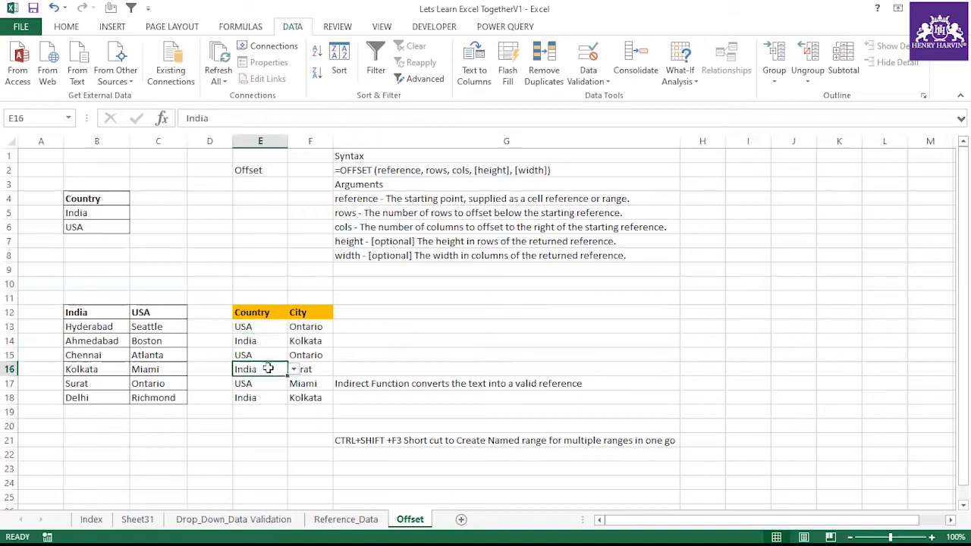
click(260, 328)
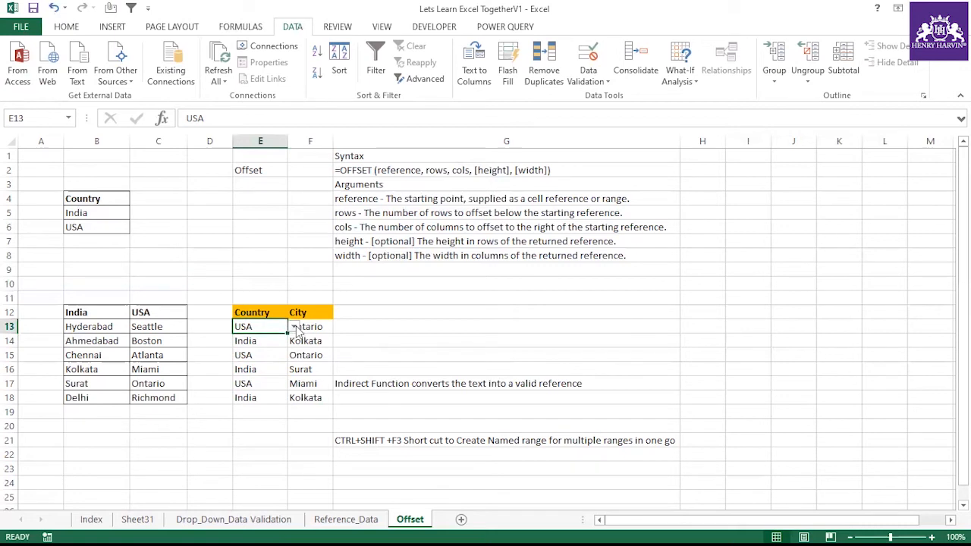
click(282, 355)
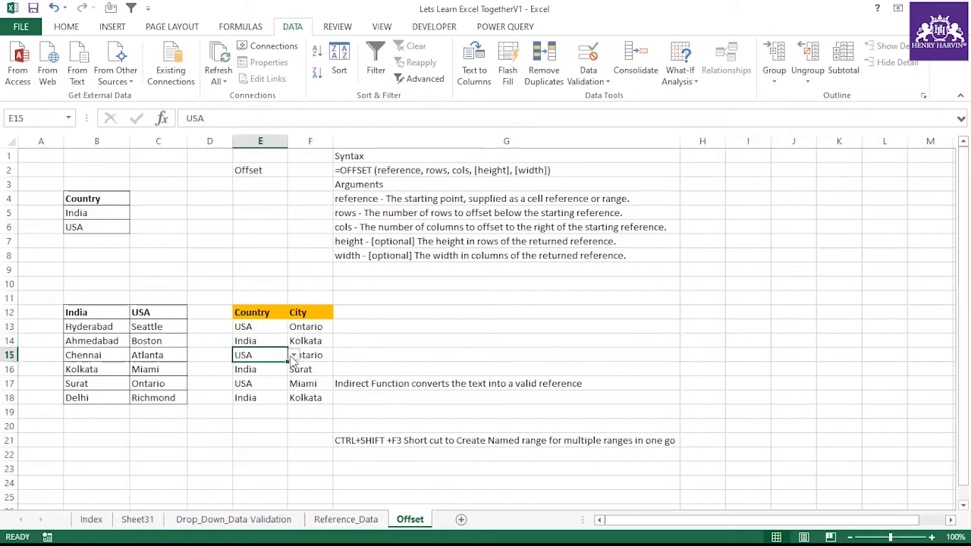
click(276, 341)
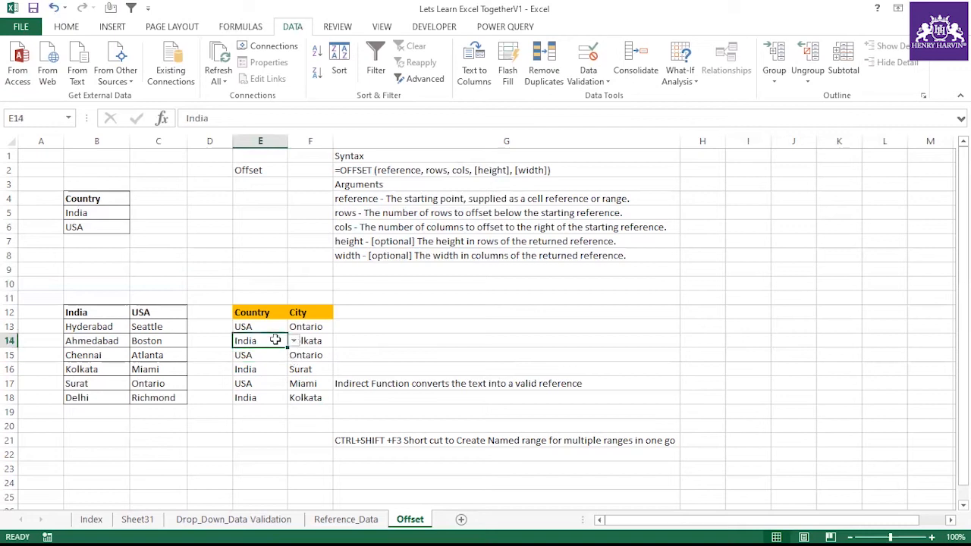
click(261, 326)
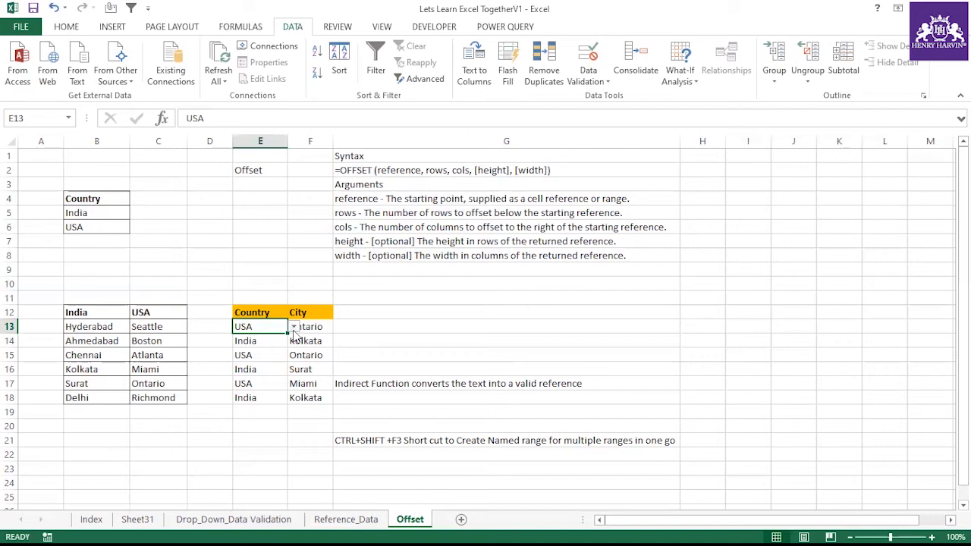
Change row 15 through the drop-downs to India as the country and Chennai as the city.
click(270, 352)
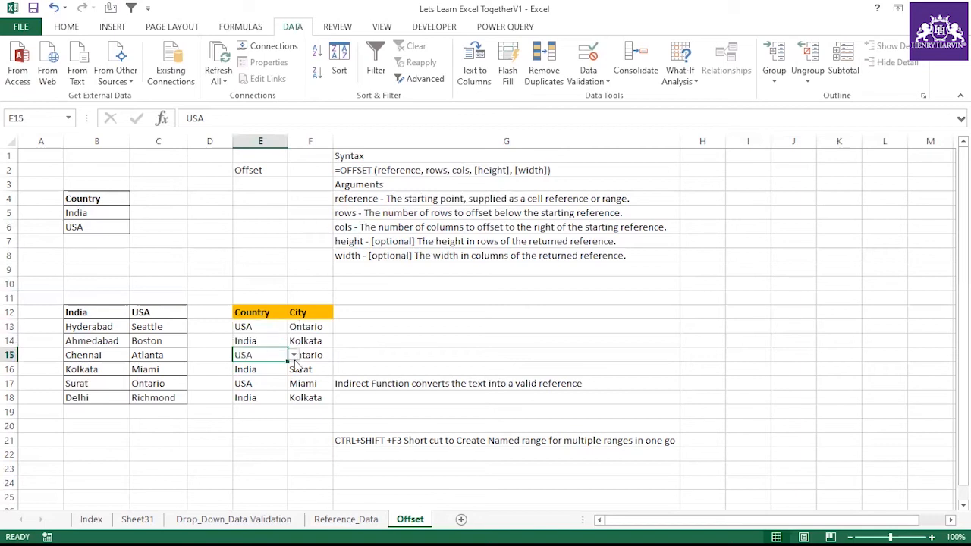
click(294, 357)
click(265, 369)
click(311, 355)
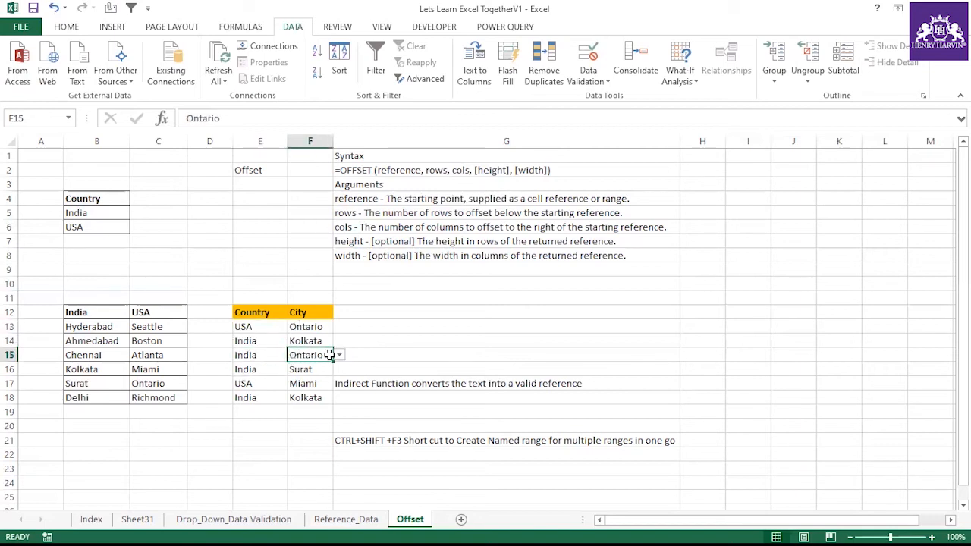
click(339, 355)
click(307, 385)
click(311, 338)
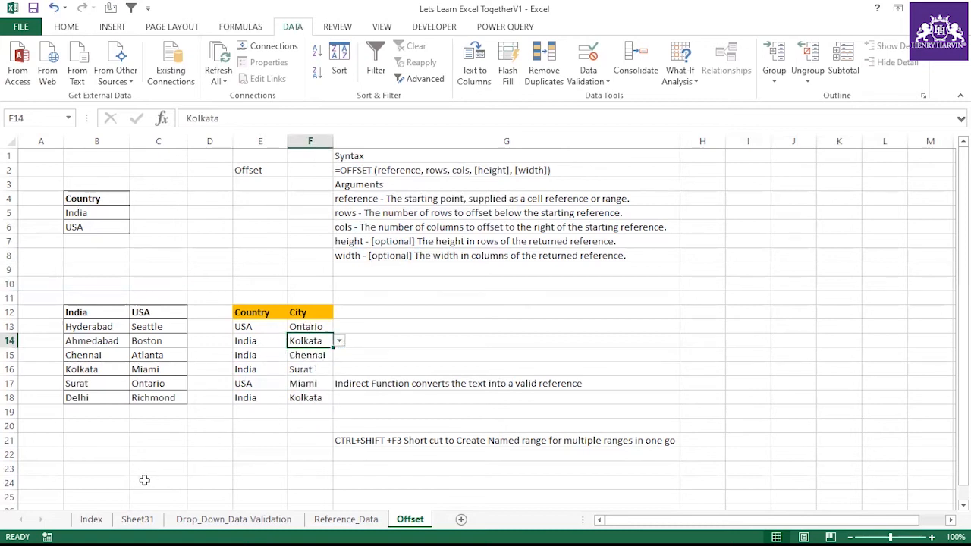
On the Index sheet, highlight the Dependent Dropdown entry in F48 with the orange fill colour.
click(91, 520)
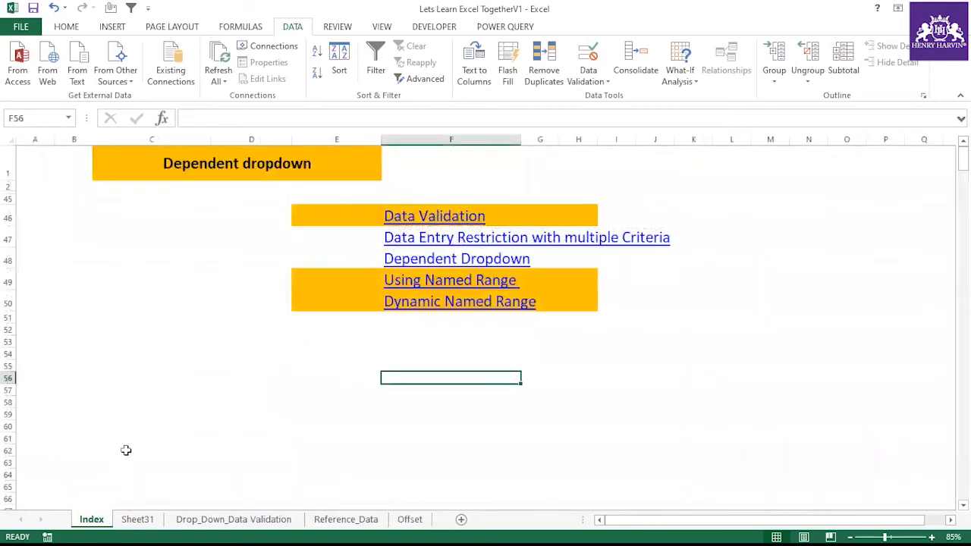
click(465, 259)
click(78, 27)
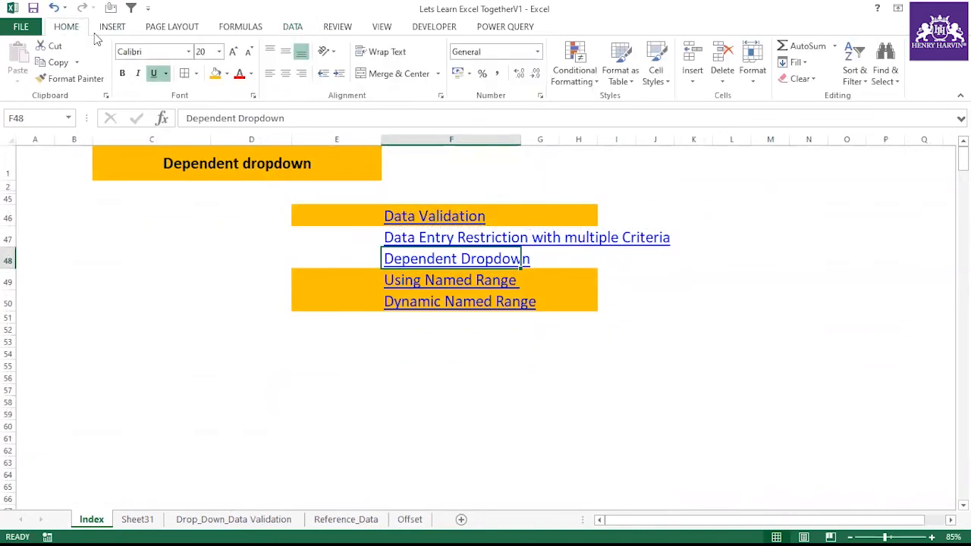
click(216, 73)
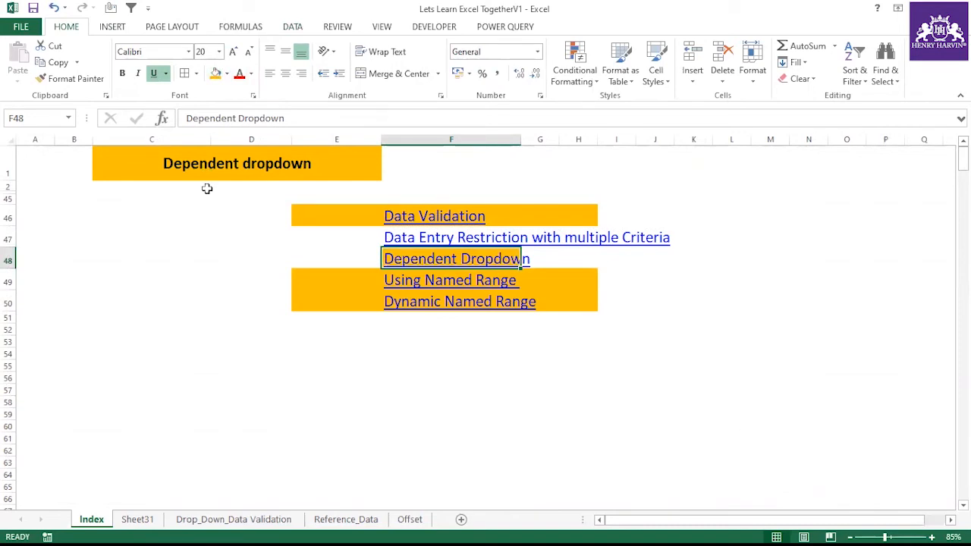
click(407, 237)
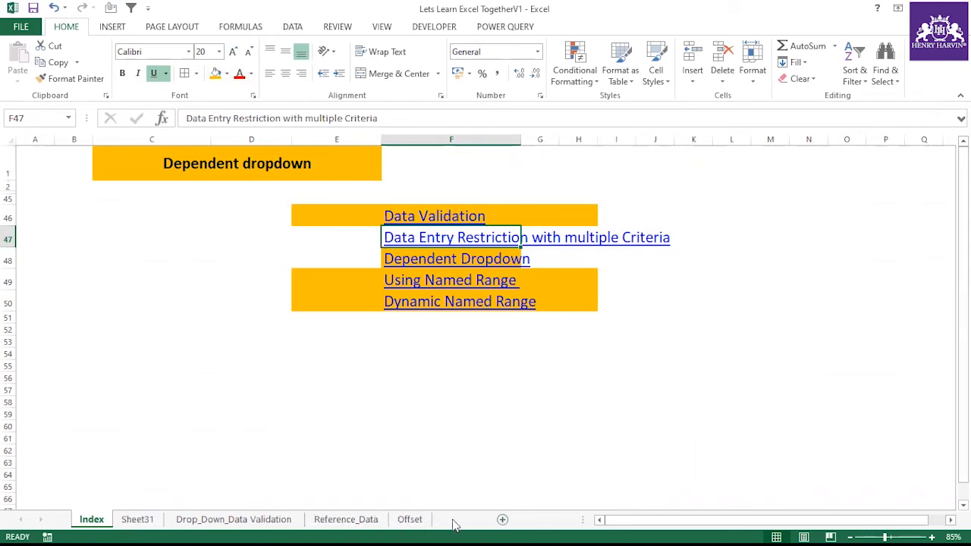
Add a new worksheet and enter the criterion <100 in cell F3.
click(501, 520)
drag(65, 140, 69, 141)
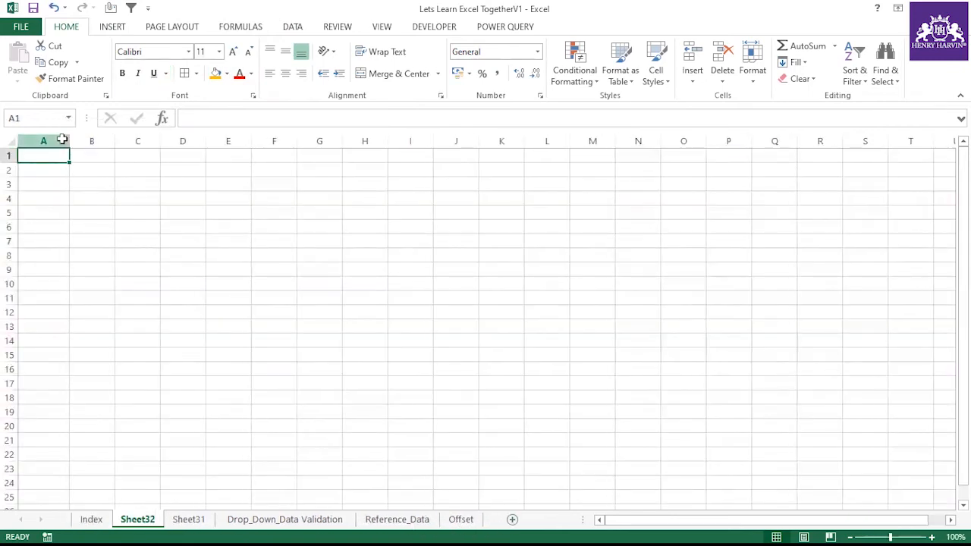
click(59, 140)
click(131, 180)
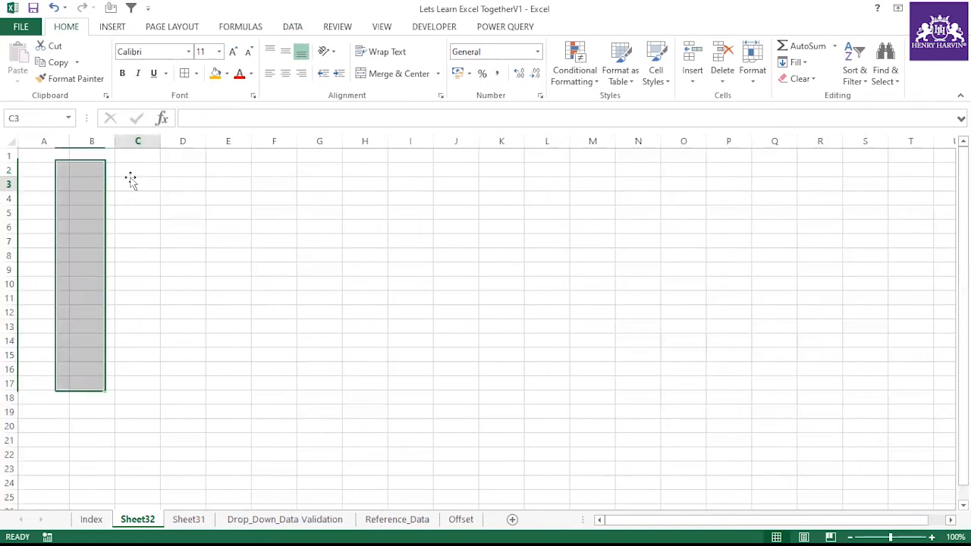
click(43, 139)
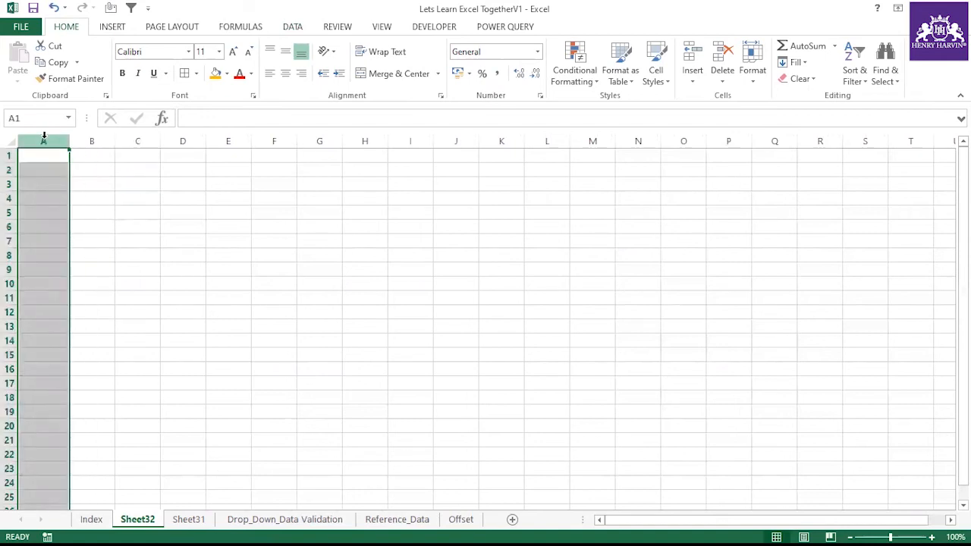
click(258, 182)
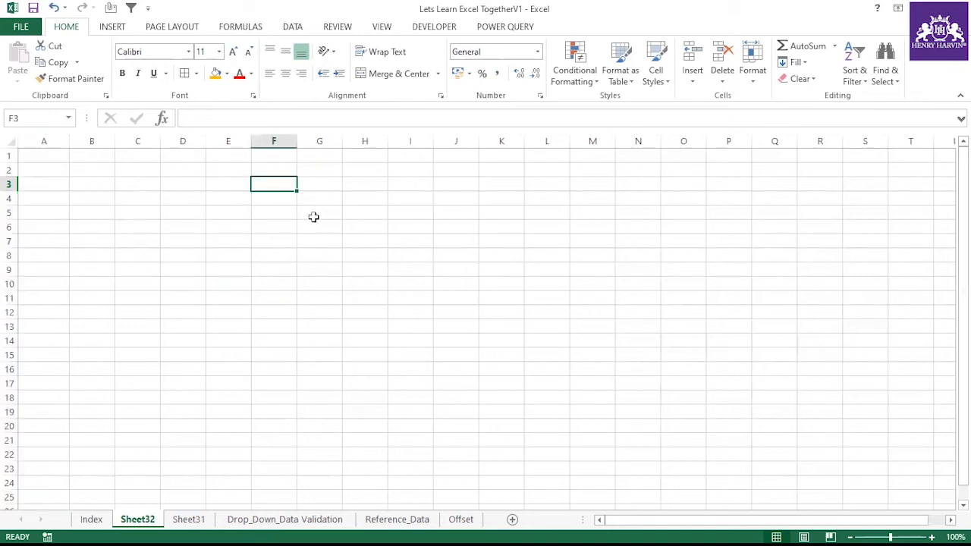
text(<100)
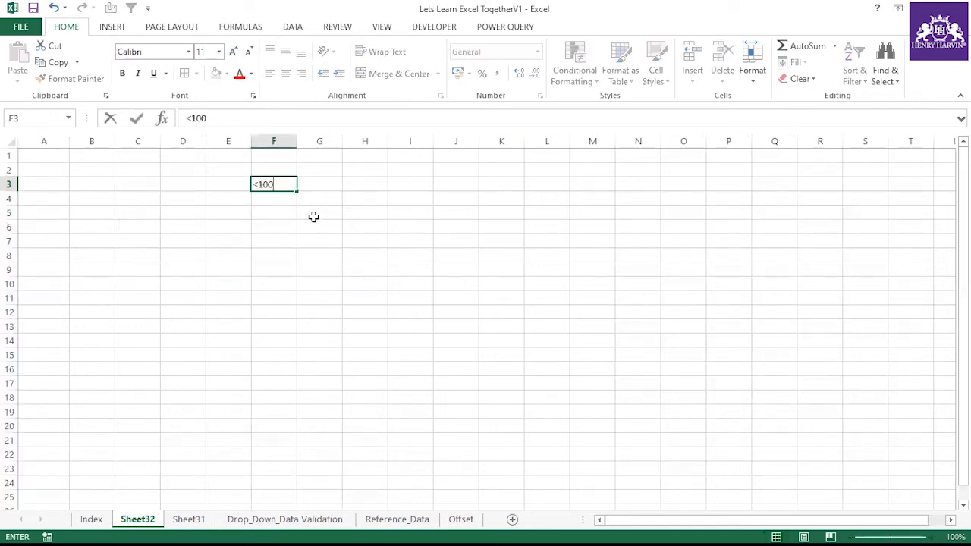
click(373, 236)
Enter the note "Entry Can't exceed 100" in cell F2, above the criterion.
click(277, 170)
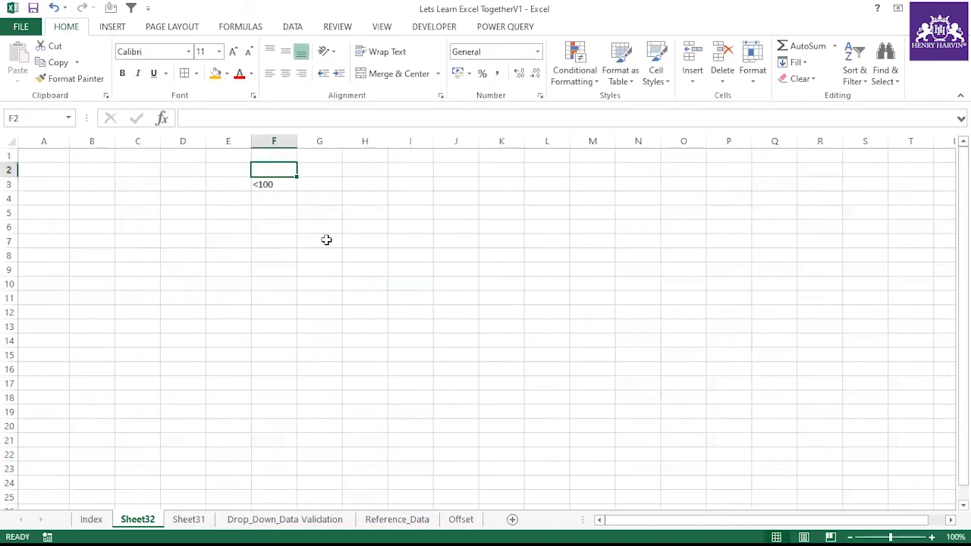
text(Ent)
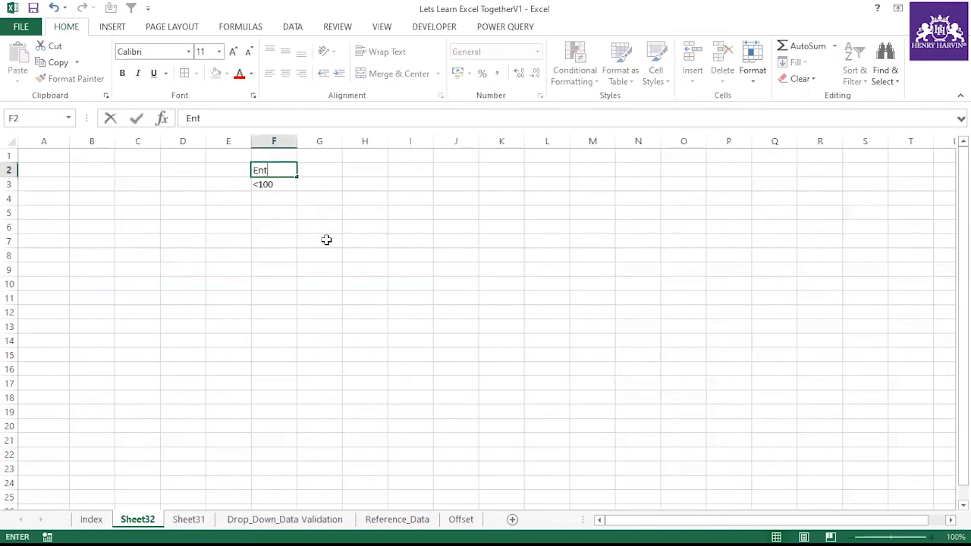
text(ry va)
text(eed 1)
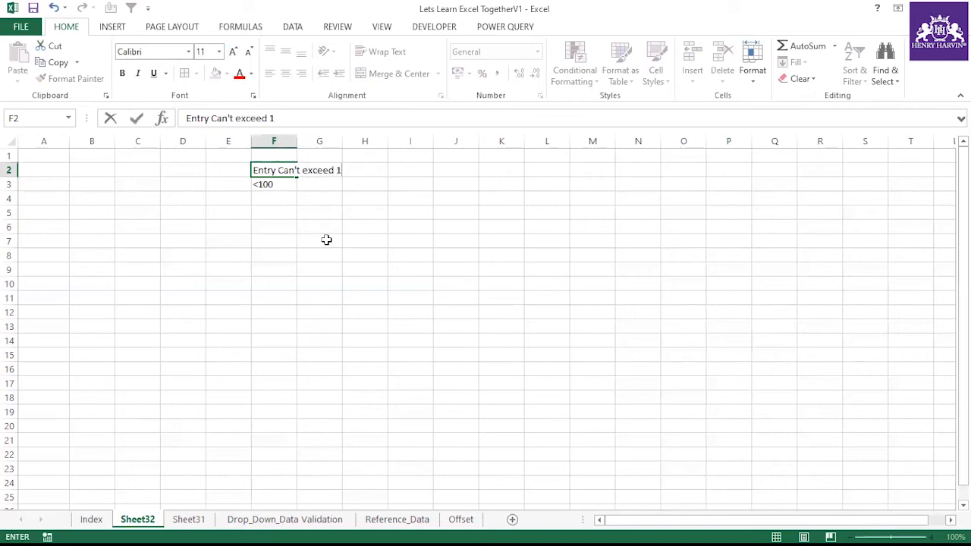
text(00)
click(326, 240)
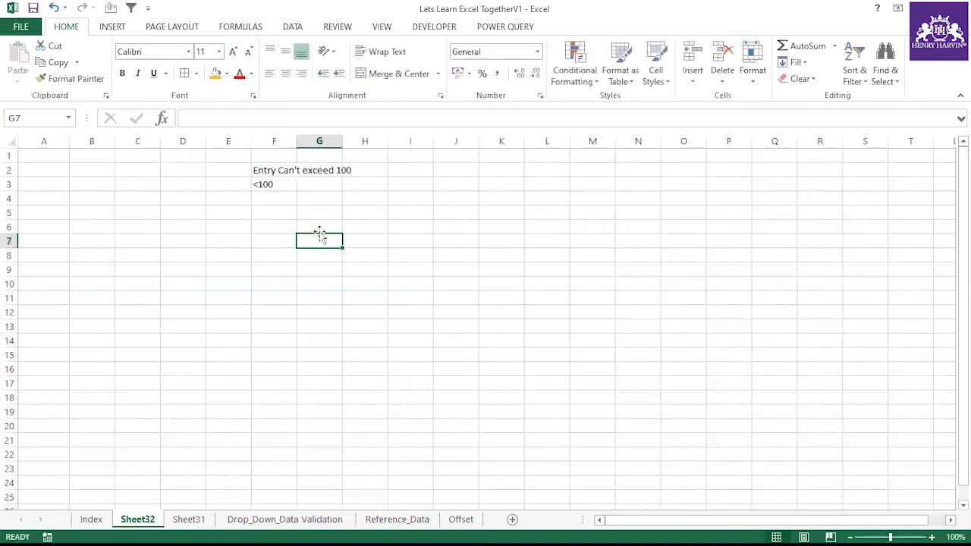
click(280, 184)
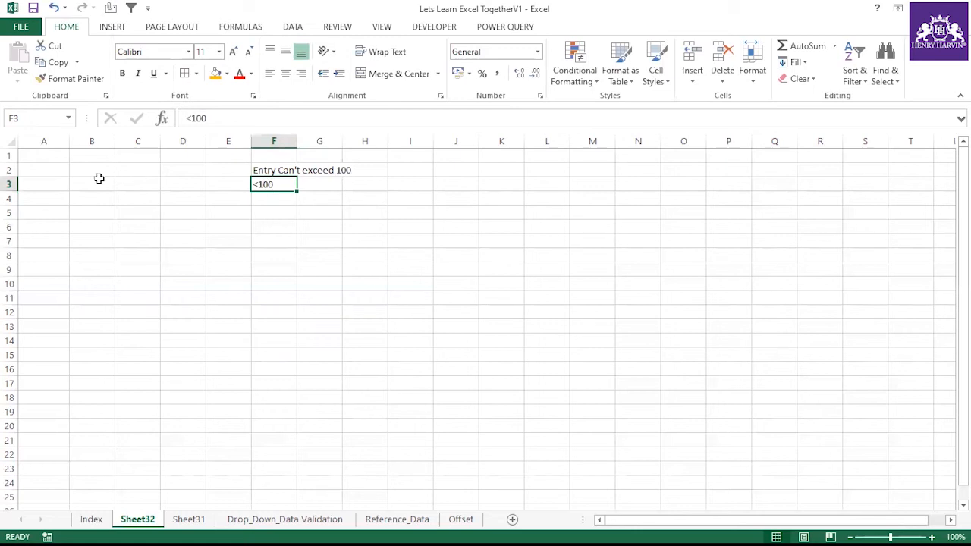
Edit the note in F2 to read "Entry Can't exceed 99".
click(55, 140)
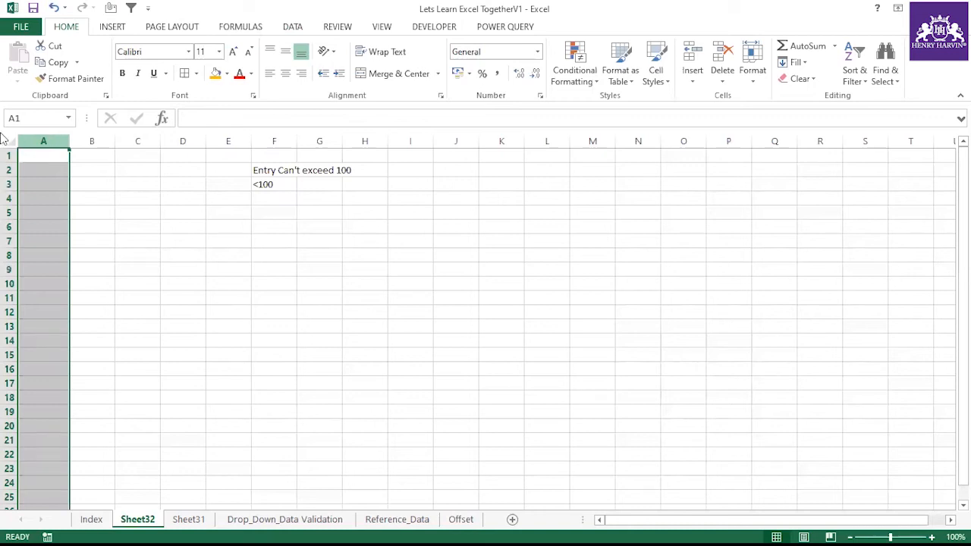
click(280, 170)
click(294, 118)
key(BackSpace)
key(BackSpace)
key(BackSpace)
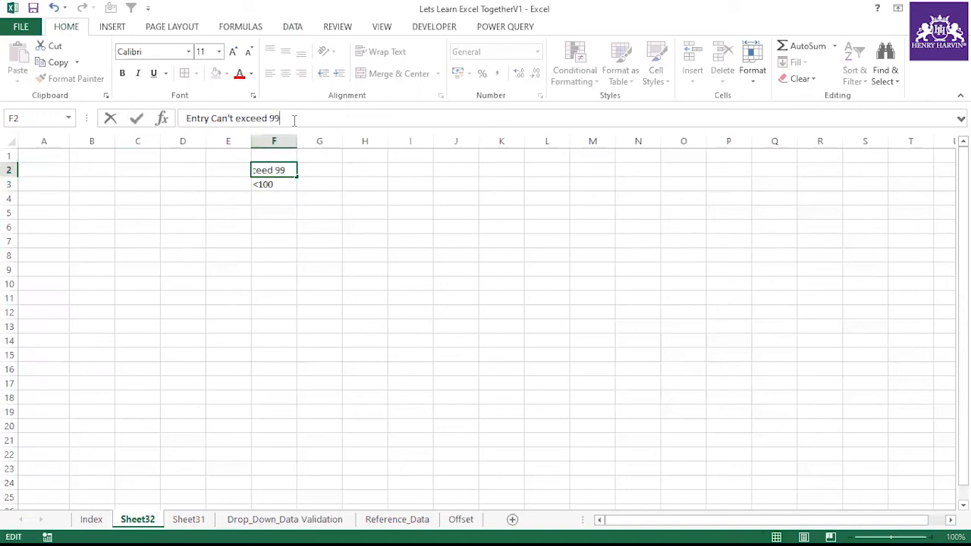
key(Return)
click(115, 194)
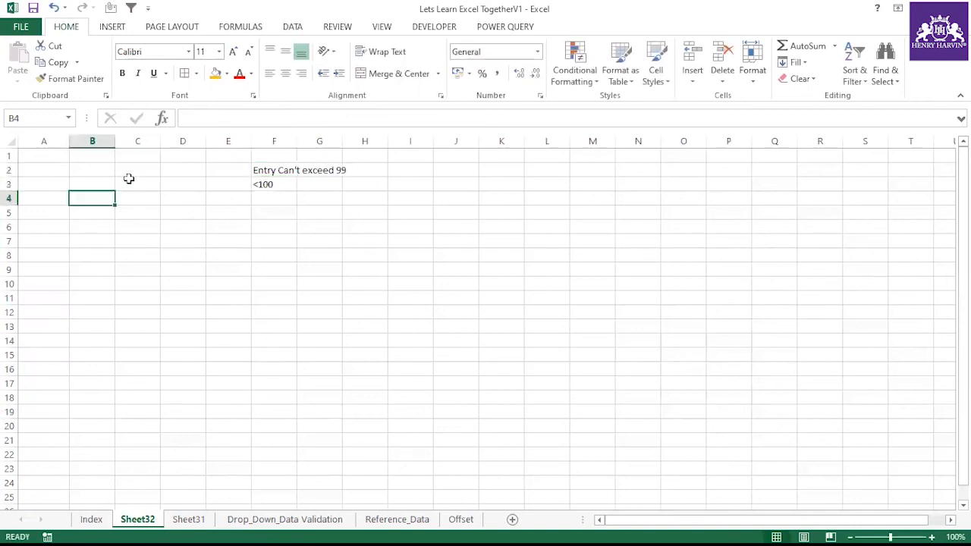
Open data validation for cells A1:A24 on Sheet32 and allow Custom criteria.
click(27, 135)
click(173, 186)
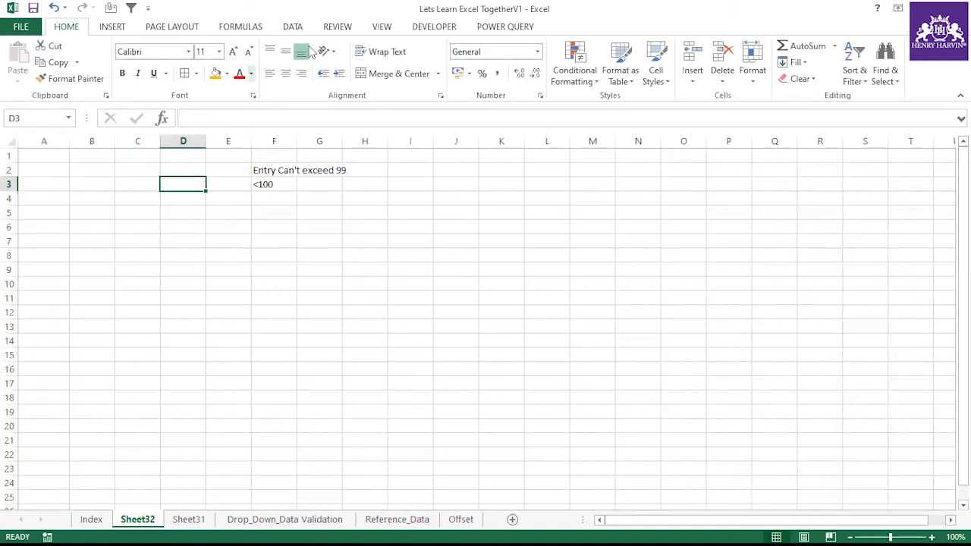
click(59, 154)
click(114, 182)
drag(58, 154, 61, 484)
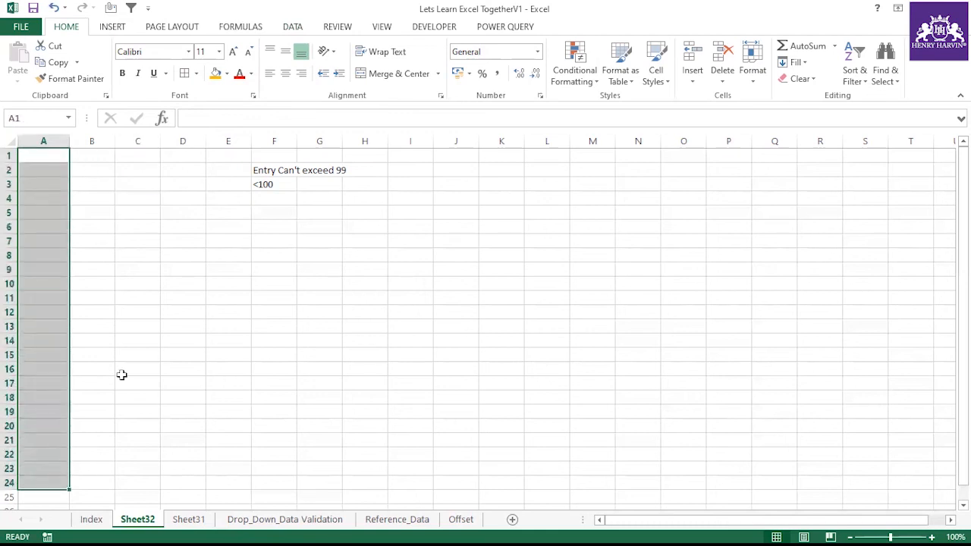
click(293, 27)
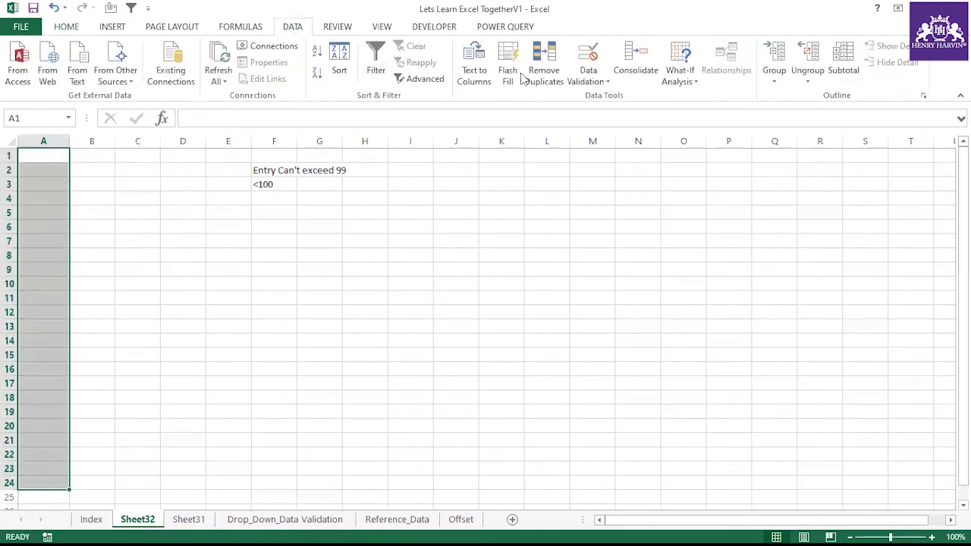
click(588, 79)
click(603, 97)
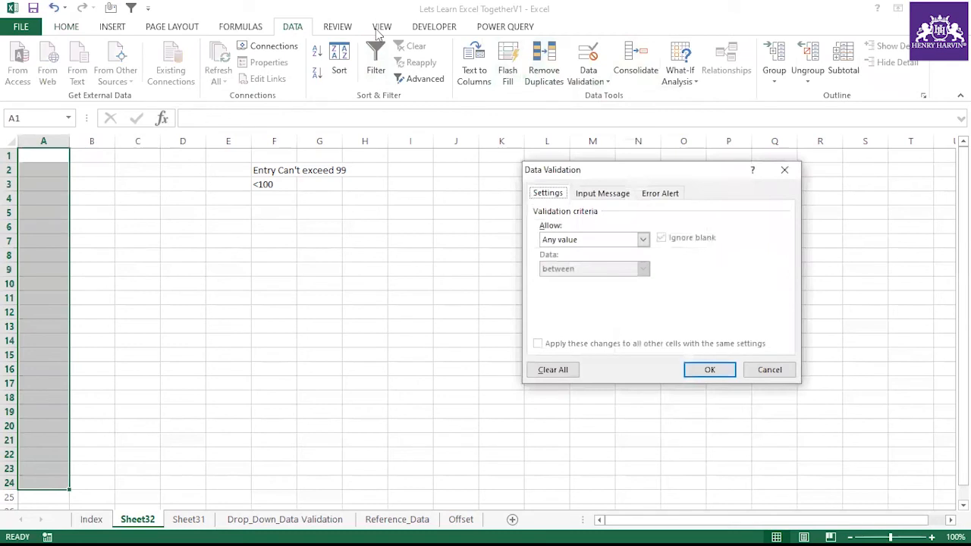
click(641, 239)
click(562, 317)
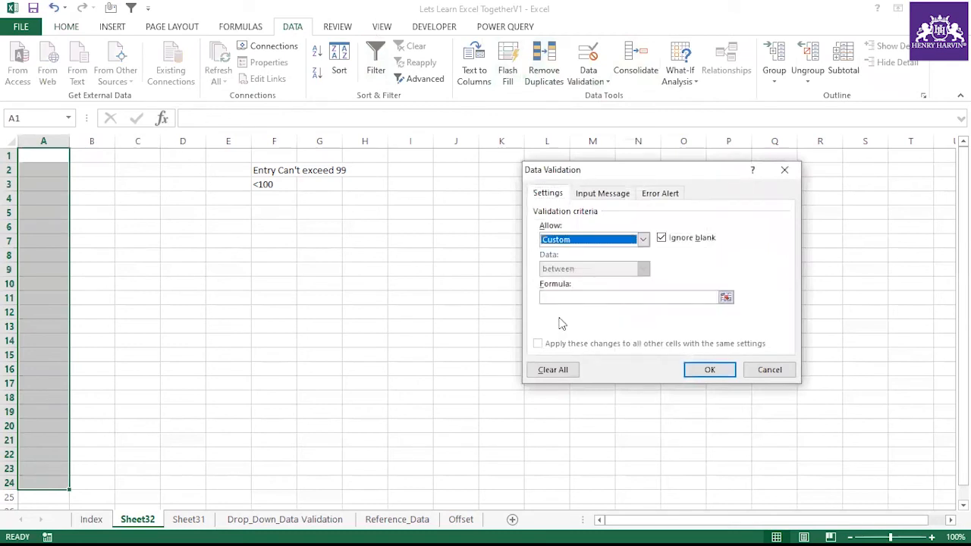
click(576, 241)
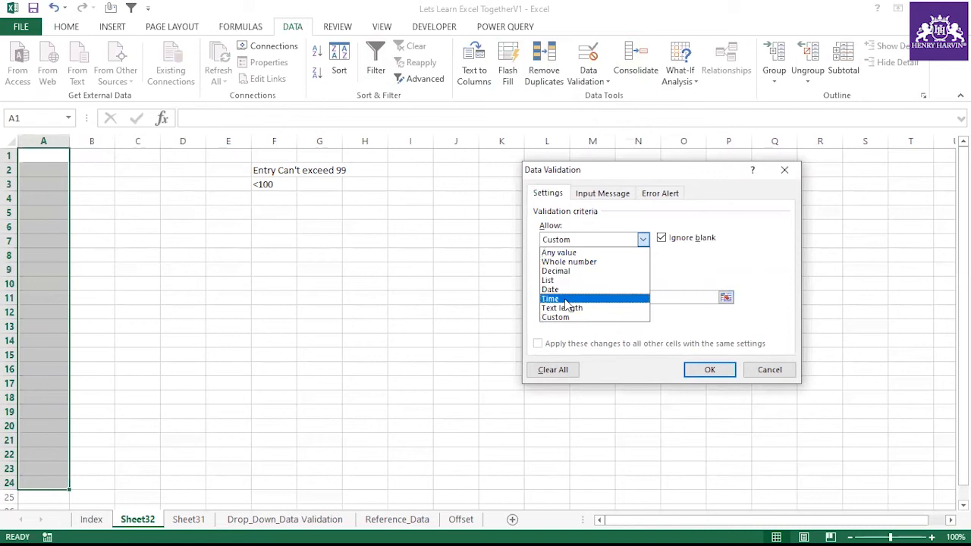
click(569, 262)
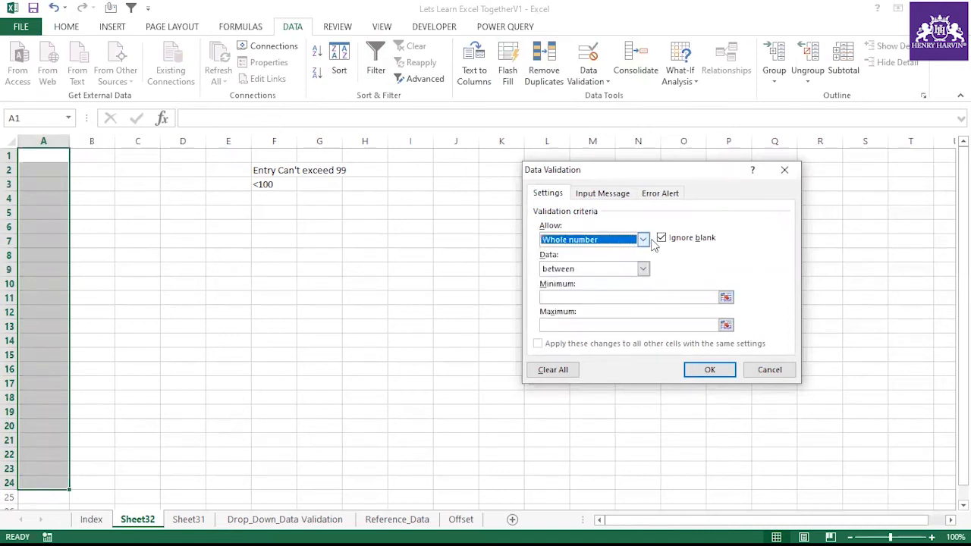
click(642, 240)
click(628, 252)
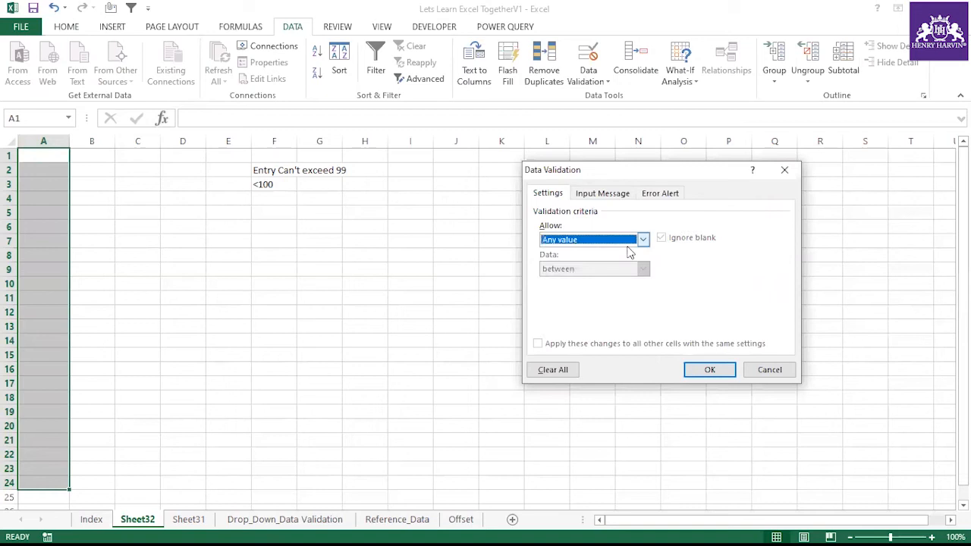
click(643, 241)
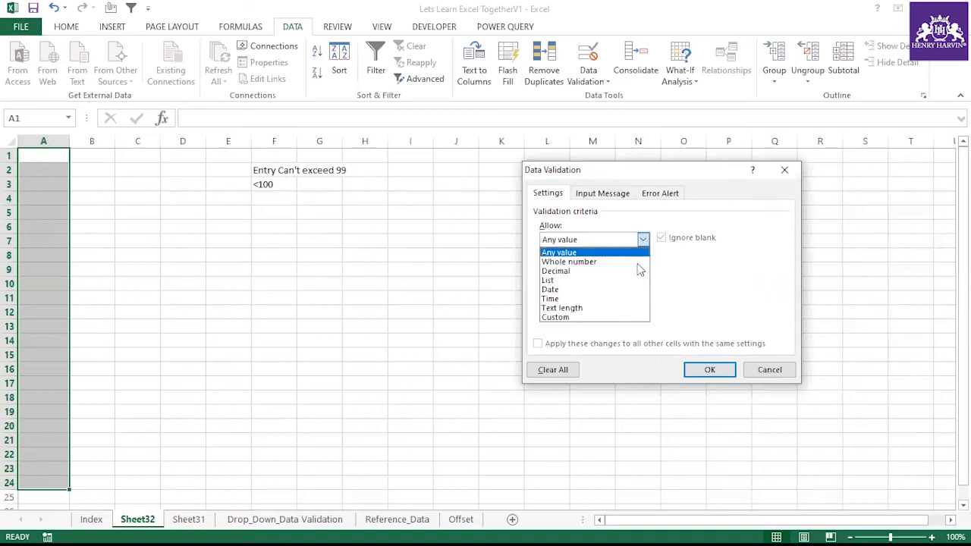
click(579, 318)
Enter the custom validation formula =A1<100 for the selected cells A1:A24 and apply it.
click(571, 297)
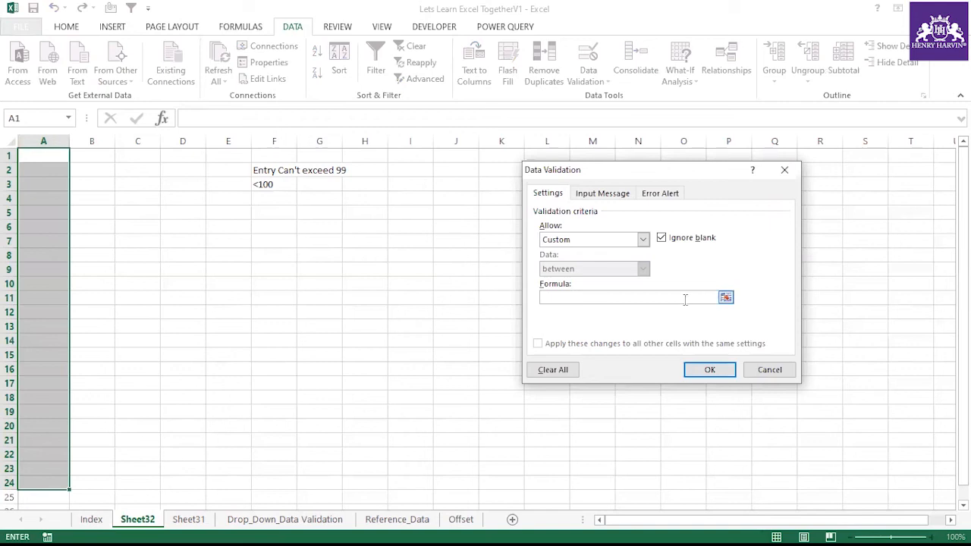
click(47, 157)
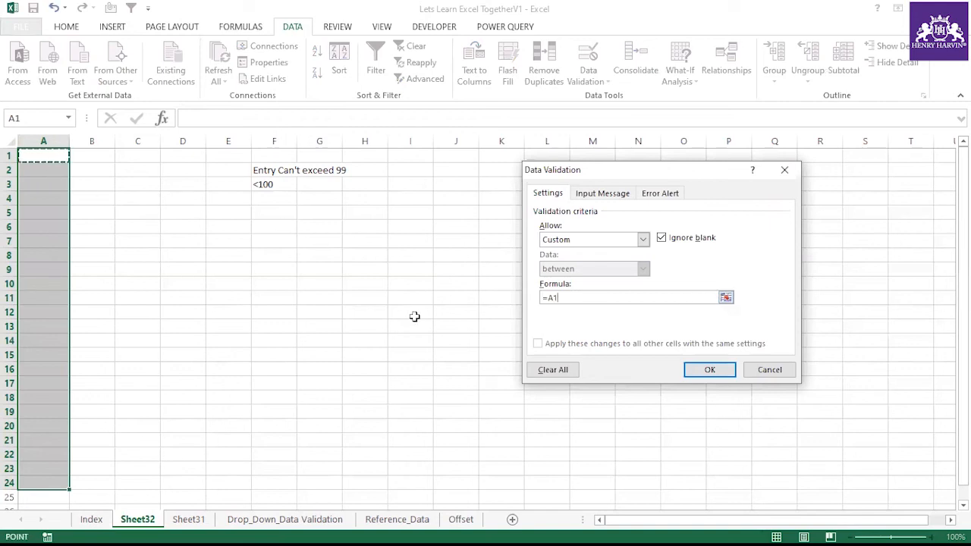
text(<)
click(414, 316)
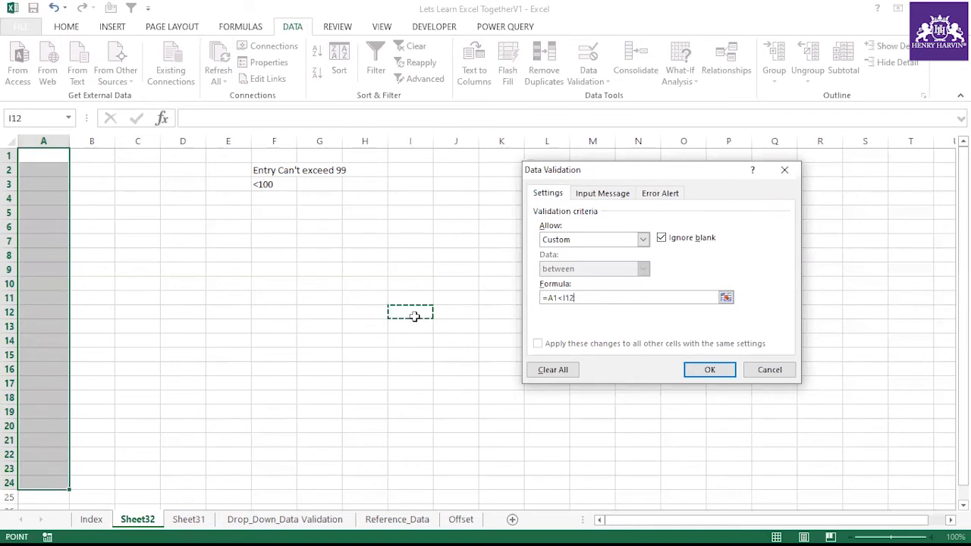
key(BackSpace)
key(BackSpace)
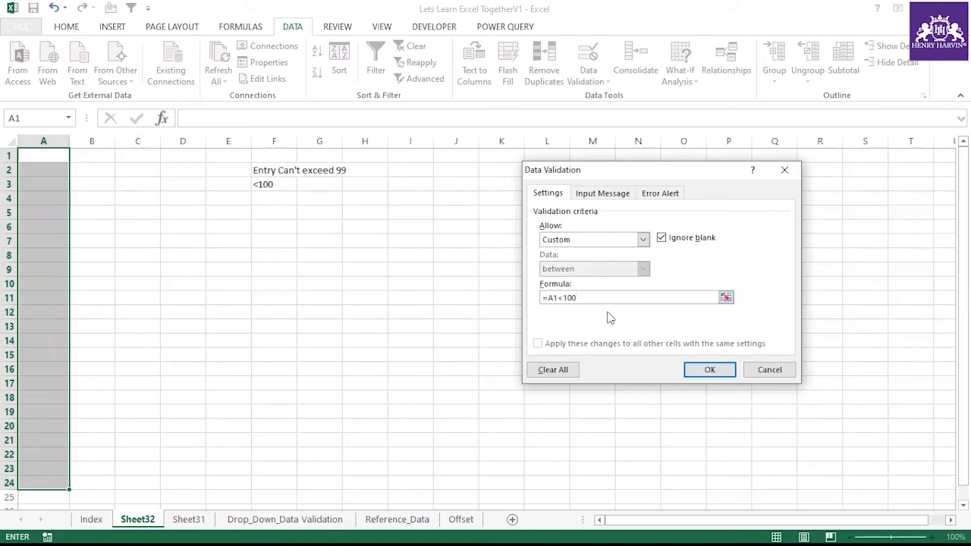
click(709, 371)
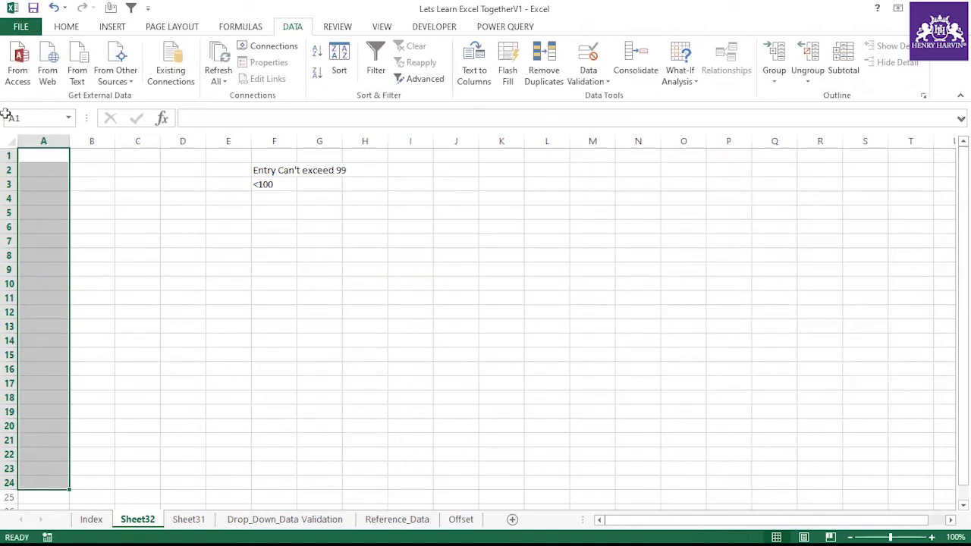
Enter 12 in cell A2 and 34 in cell A3 as test values within the limit.
click(185, 213)
click(277, 214)
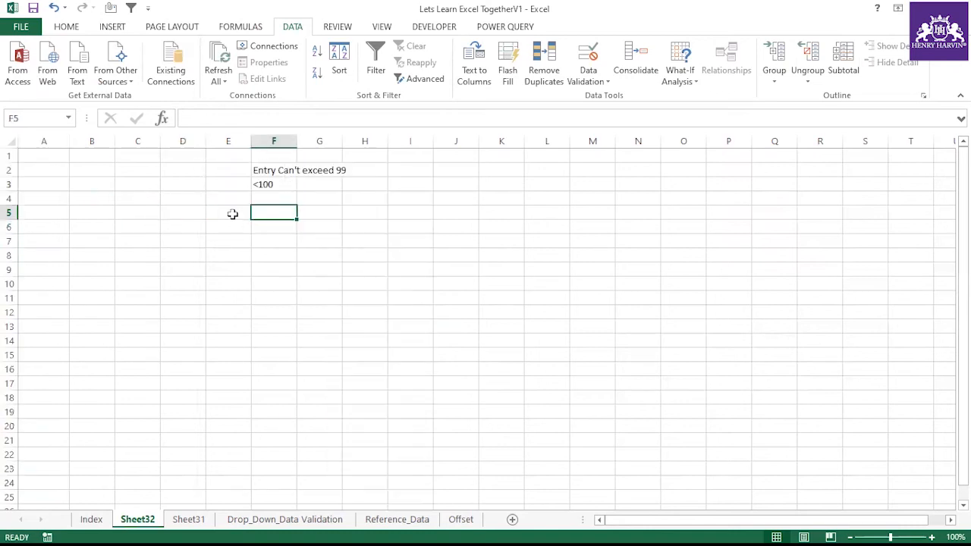
click(50, 171)
text(12)
click(110, 240)
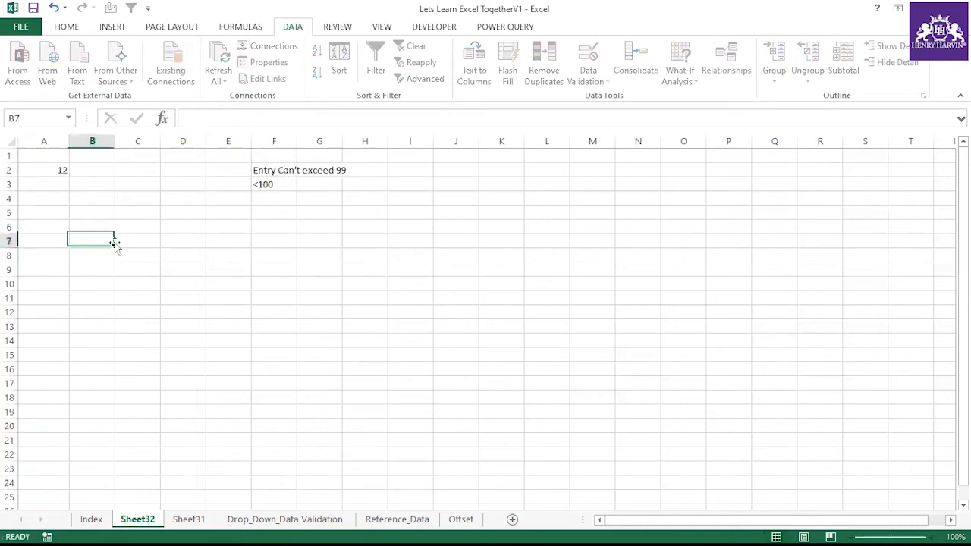
click(50, 188)
text(34)
click(66, 203)
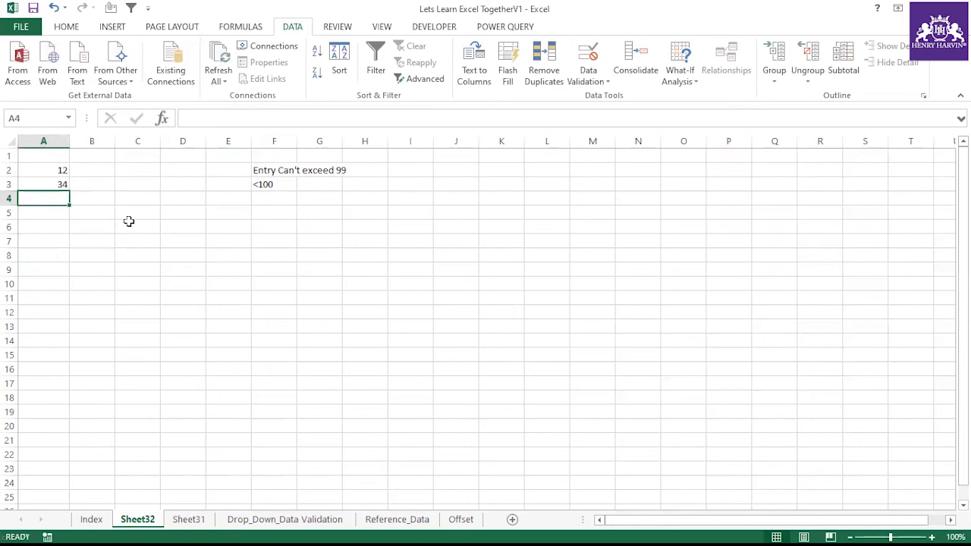
Try to enter 999 in cell A4 to test the restriction, and cancel the entry.
text(999)
click(143, 244)
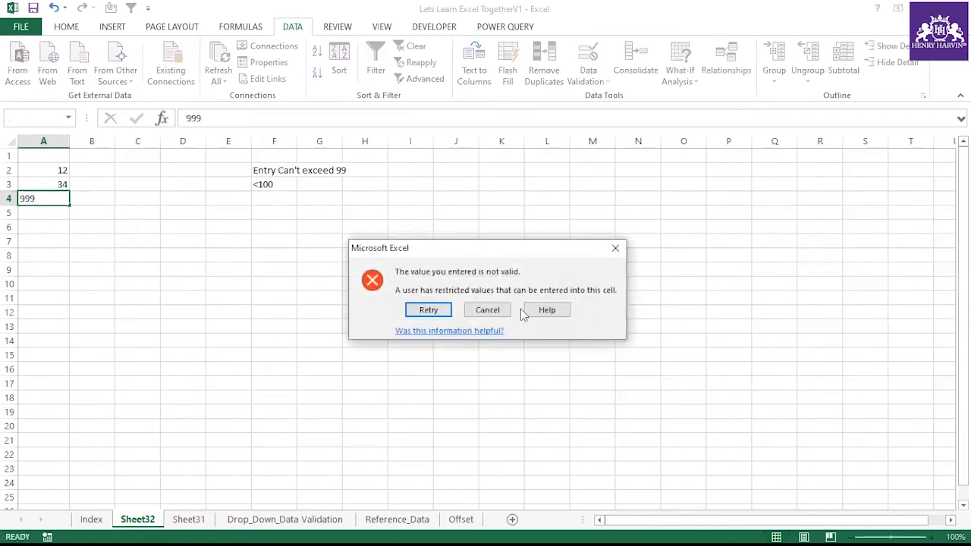
click(498, 311)
click(252, 257)
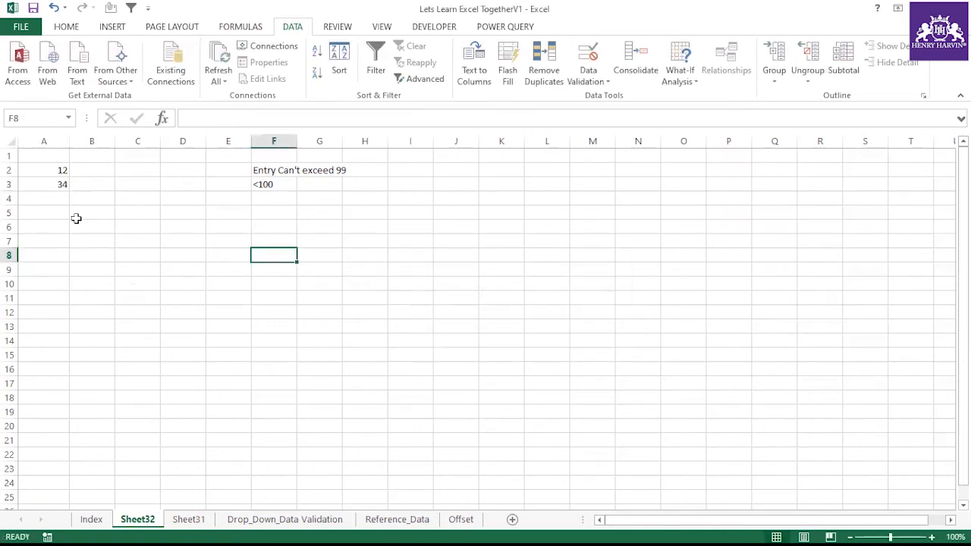
Enter the values 12, 34, 67 and 89 in cells A6 through A9.
click(41, 140)
click(119, 207)
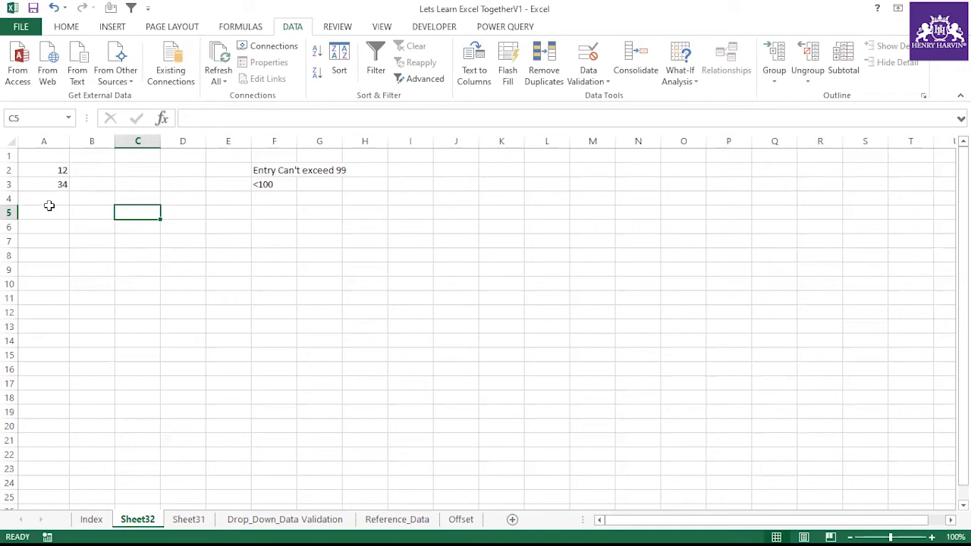
click(54, 224)
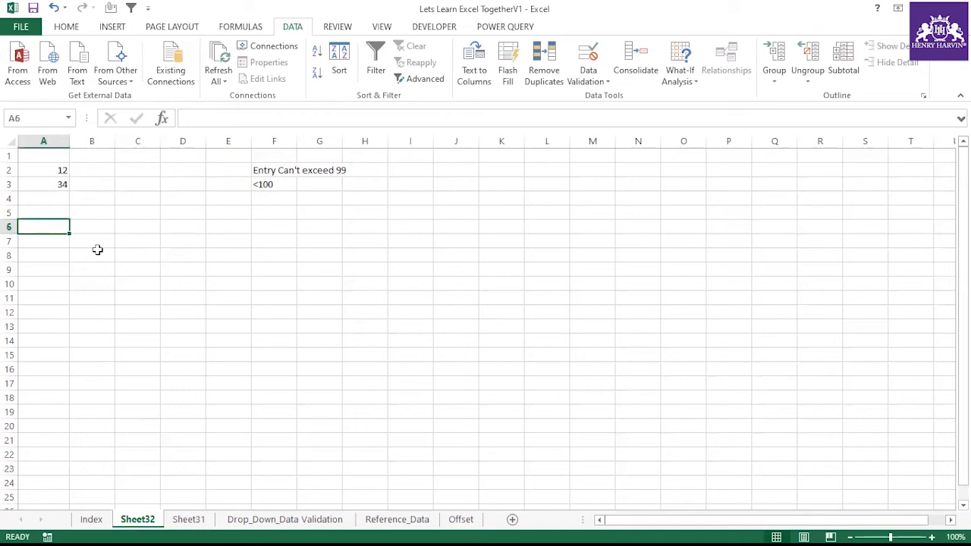
text(12)
key(Return)
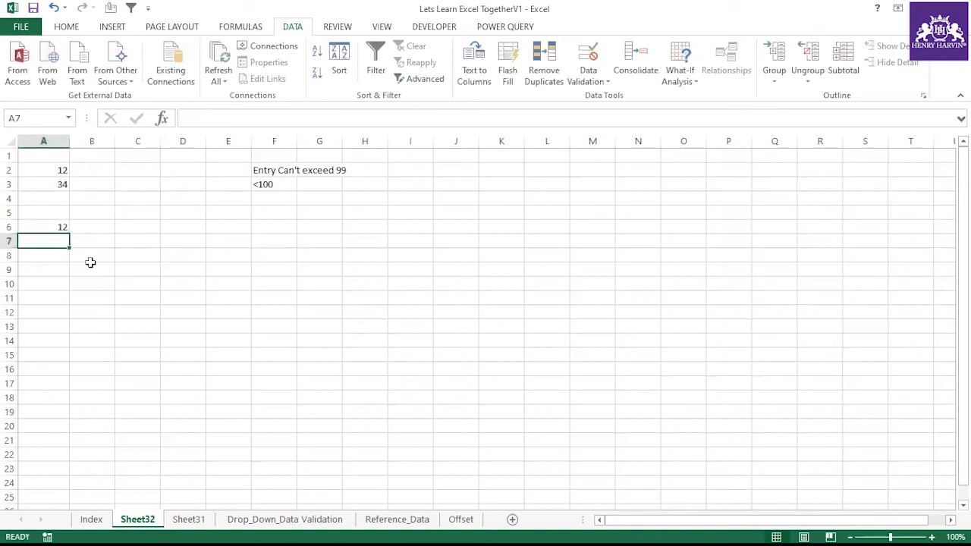
text(34)
key(Return)
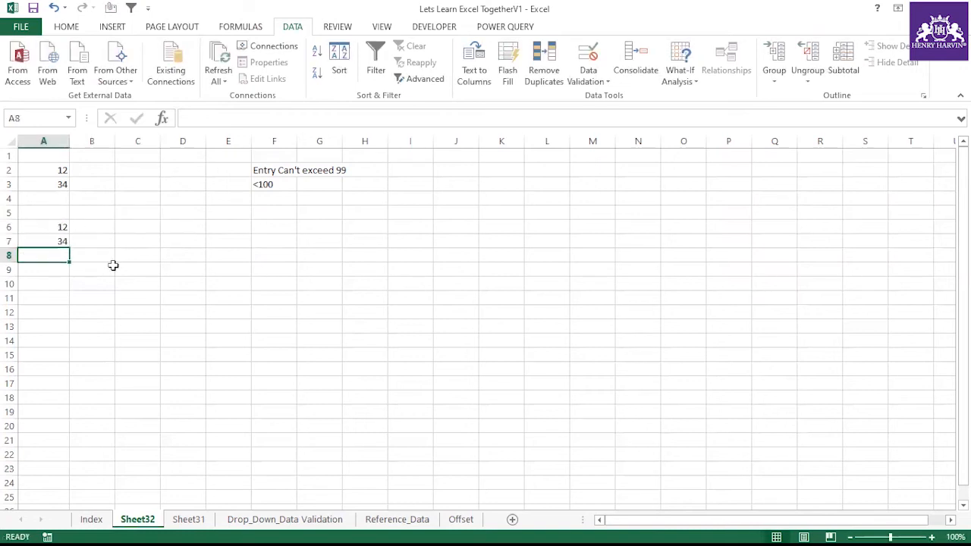
text(67)
key(Return)
text(89)
key(Return)
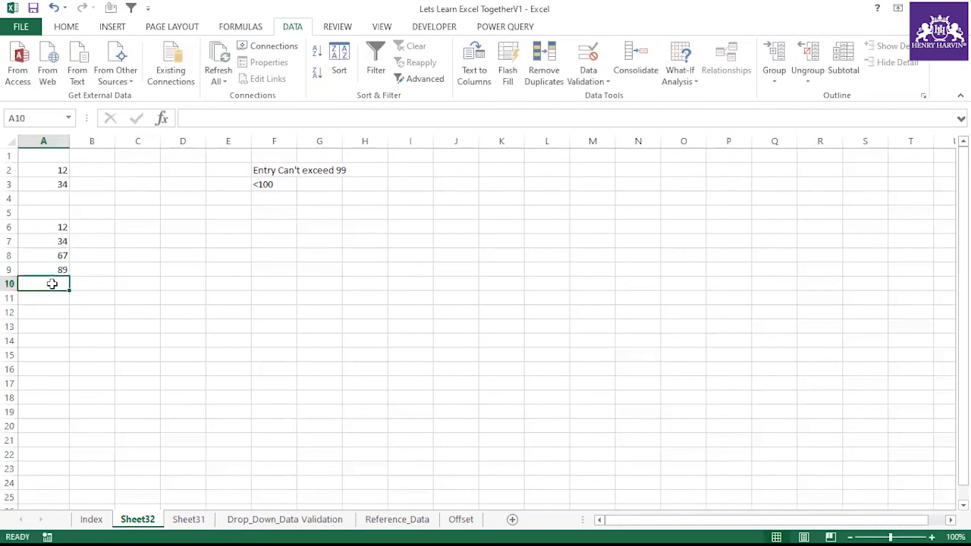
Test the limit in cell A10 by trying to enter 3425 and 456, cancelling each entry.
text(3425)
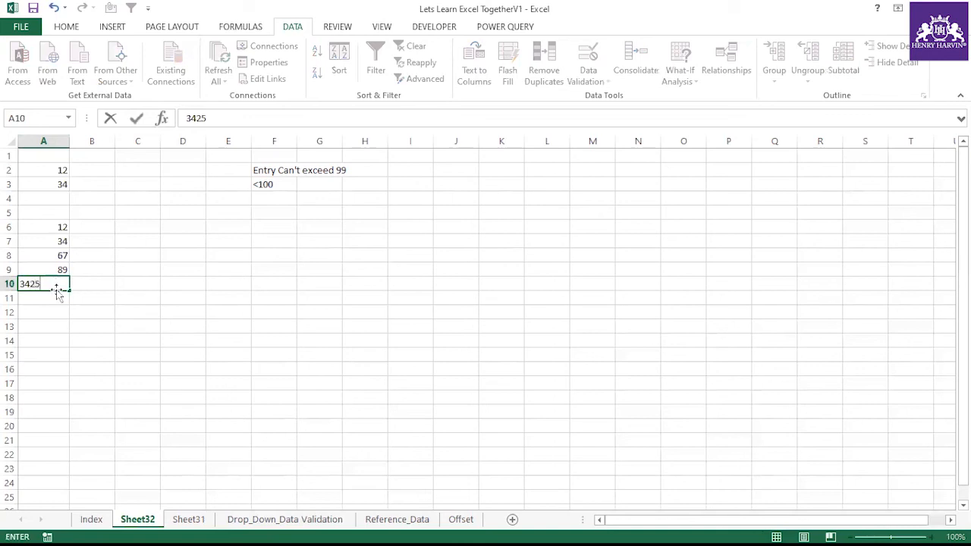
key(Return)
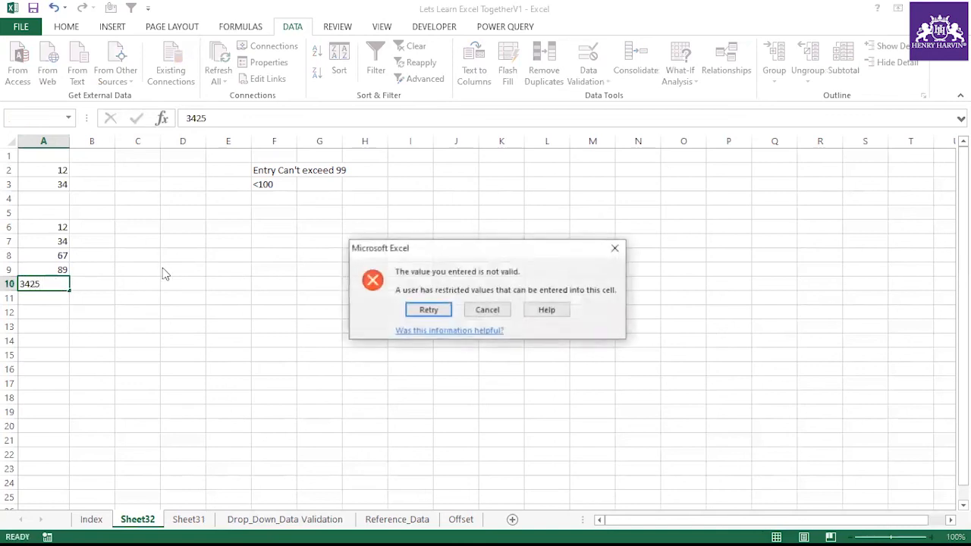
click(483, 316)
click(372, 298)
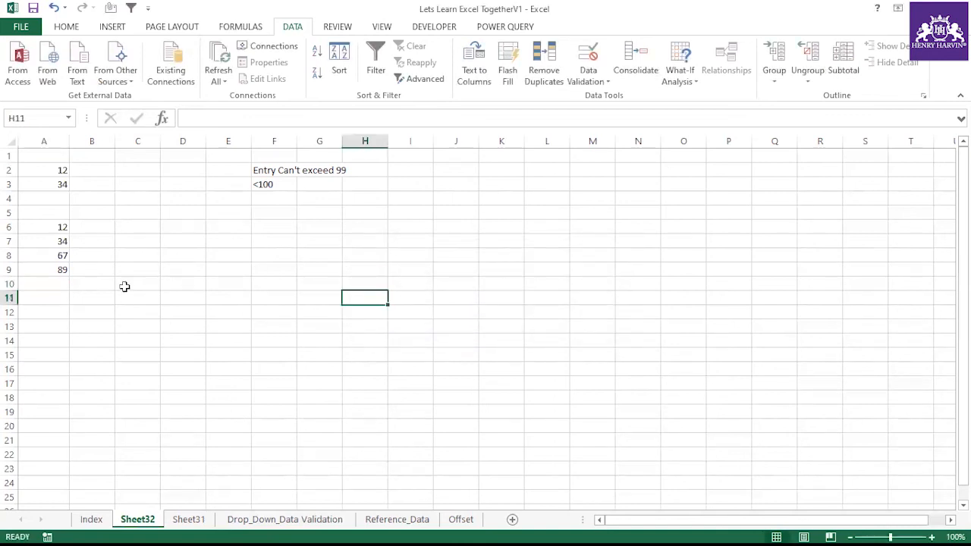
click(62, 283)
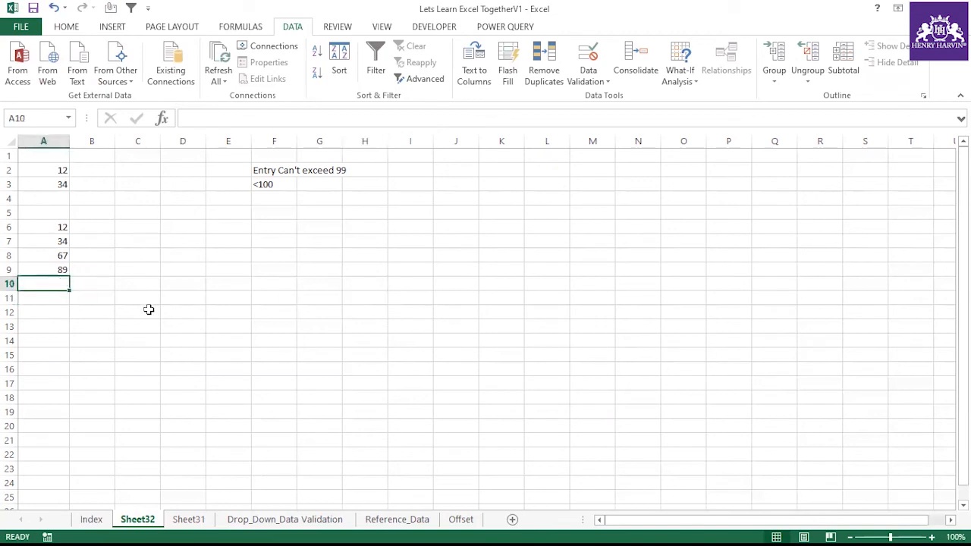
text(456)
key(Return)
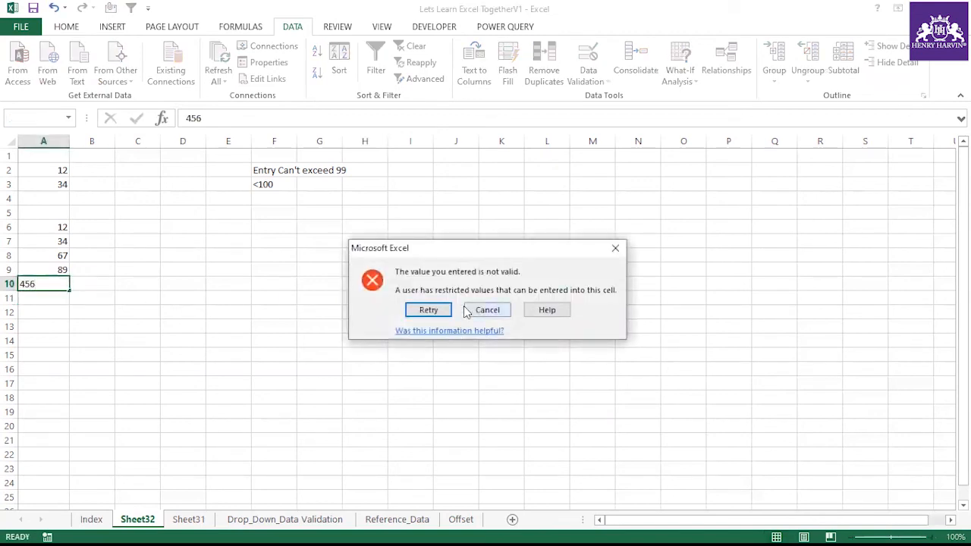
click(501, 313)
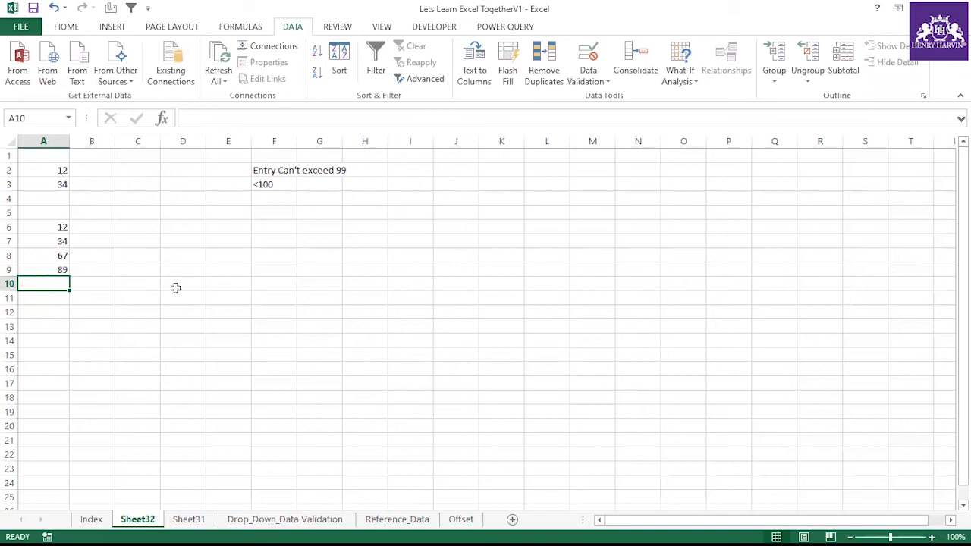
Try to enter 6788 in cell A10, retry the same value, and clear the cell.
click(104, 327)
click(41, 281)
text(6788)
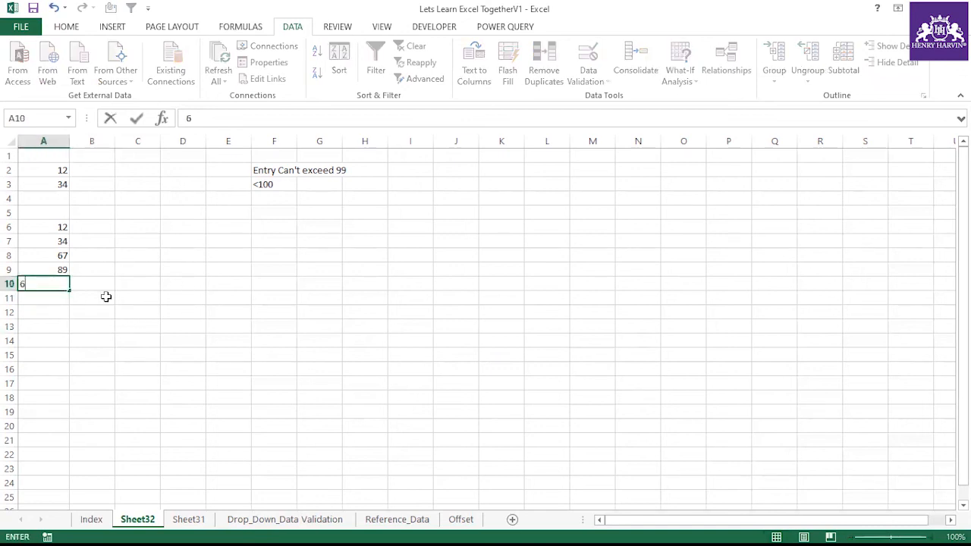
key(Return)
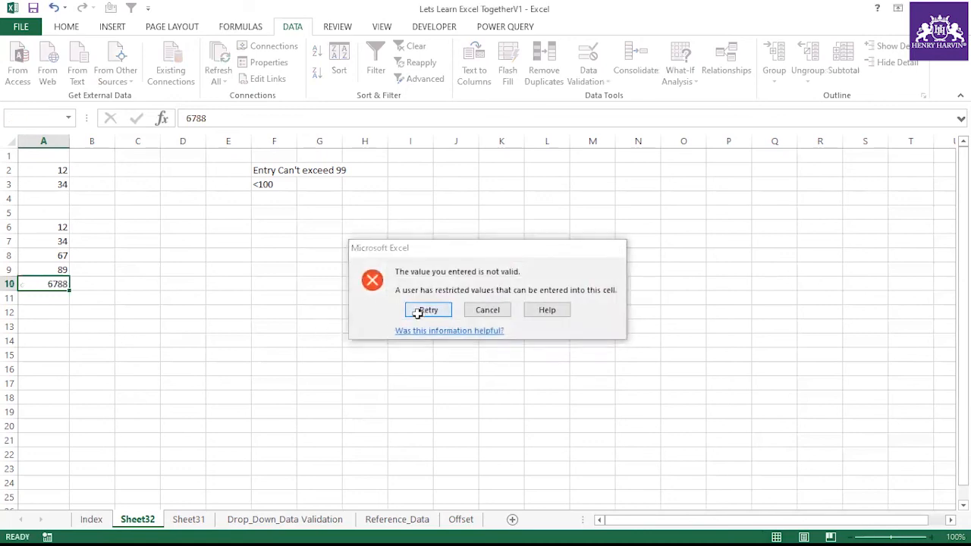
click(420, 310)
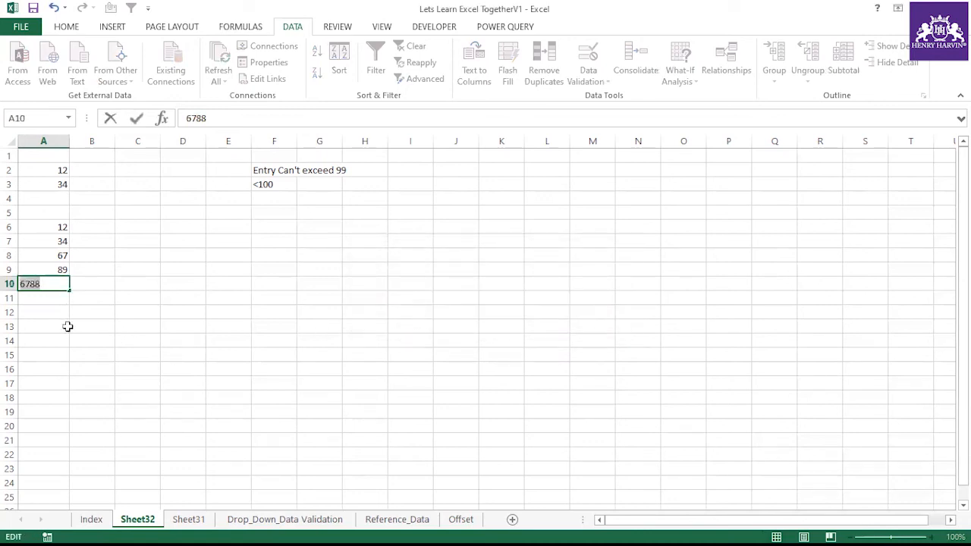
key(Return)
click(429, 311)
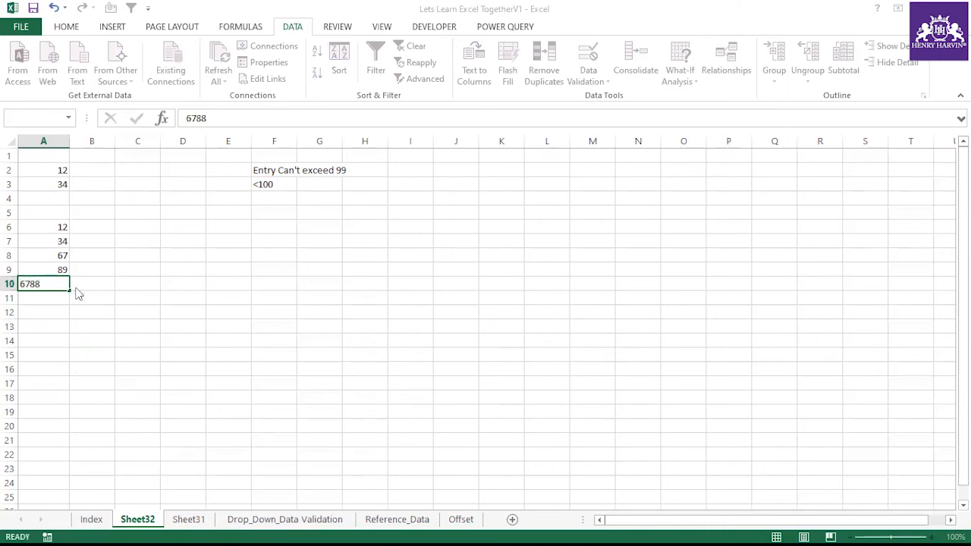
key(Return)
click(429, 311)
key(BackSpace)
click(250, 308)
click(30, 286)
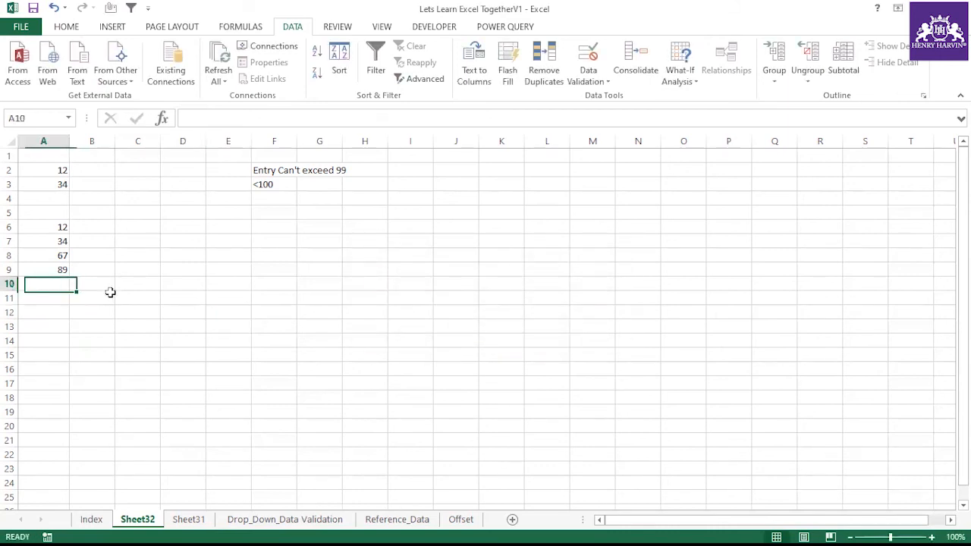
Try to enter 234 in cell A10, retry the same value, and cancel the entry.
text(234)
key(Return)
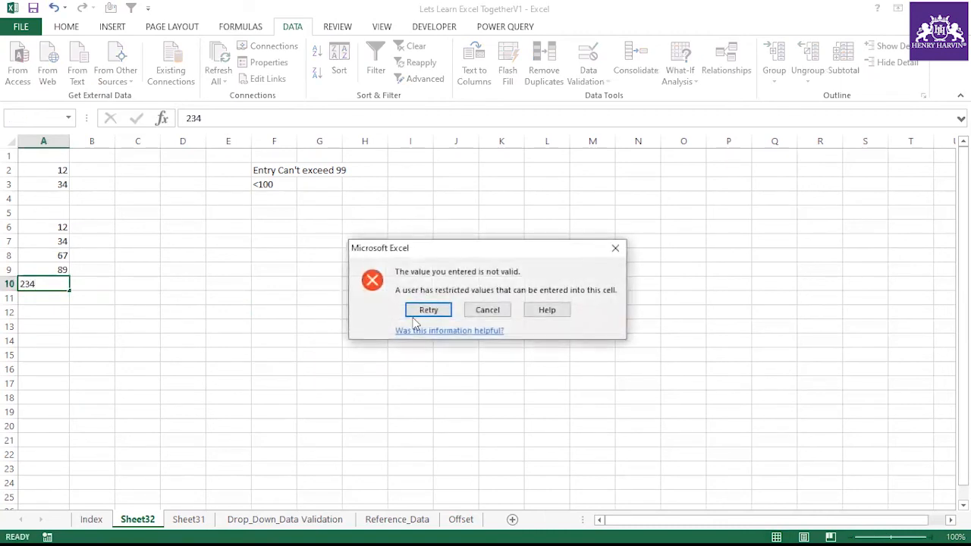
click(424, 310)
key(Return)
click(506, 310)
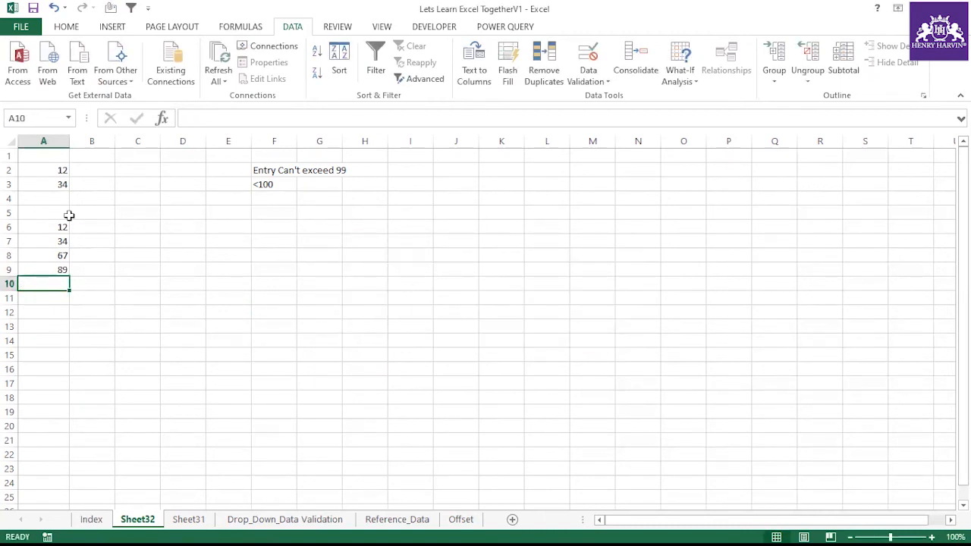
Fill the whole of column I with the orange highlight colour.
click(43, 139)
click(187, 244)
click(400, 141)
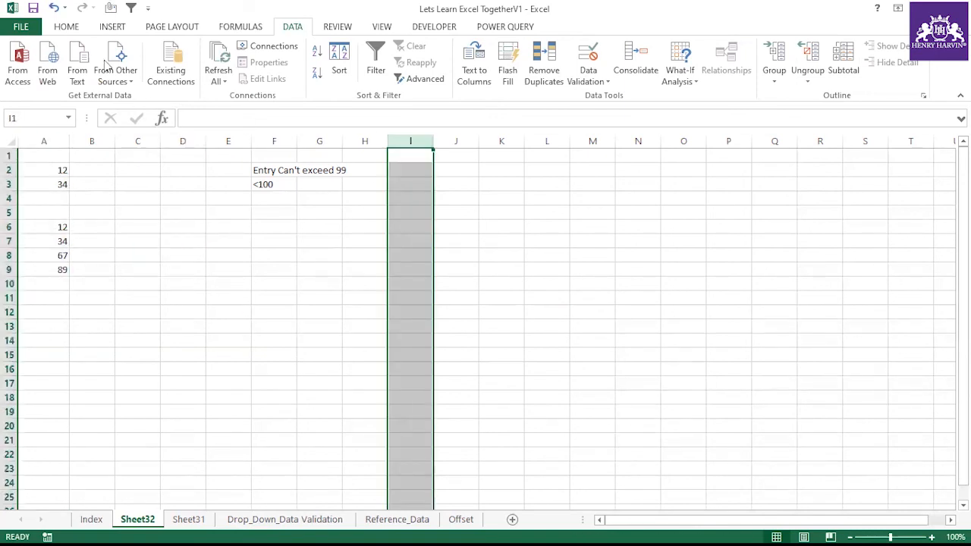
click(66, 27)
click(217, 72)
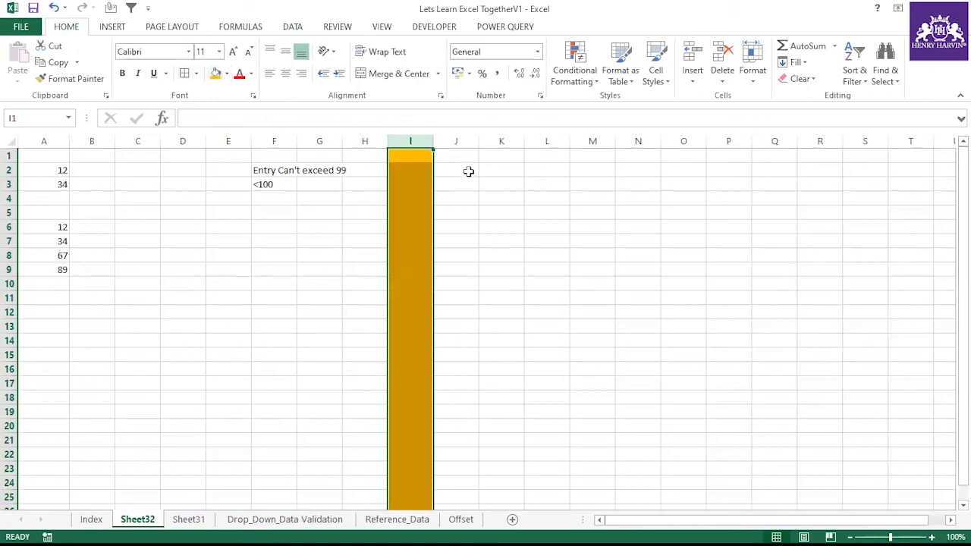
Widen column I and make column H slightly wider.
click(439, 141)
drag(434, 141, 449, 152)
click(418, 170)
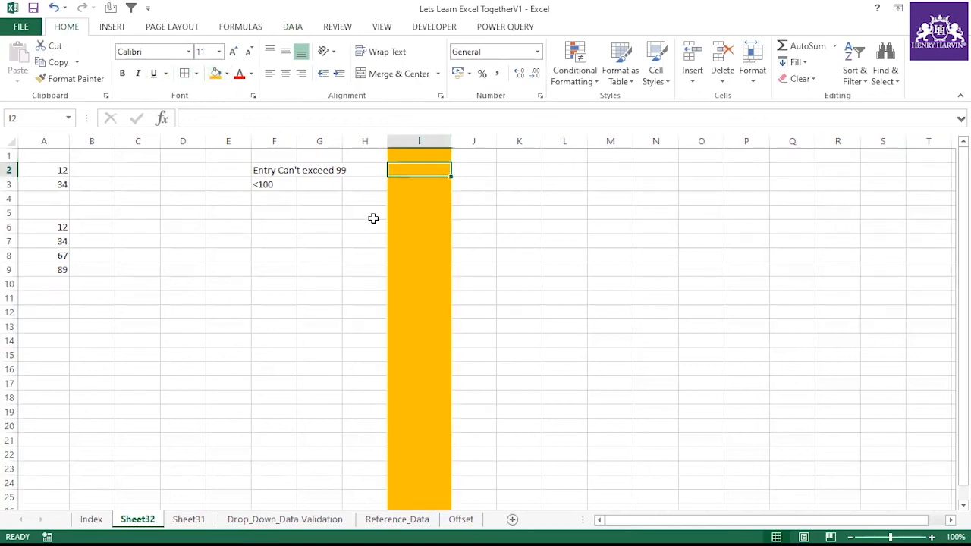
drag(341, 147, 346, 146)
click(449, 222)
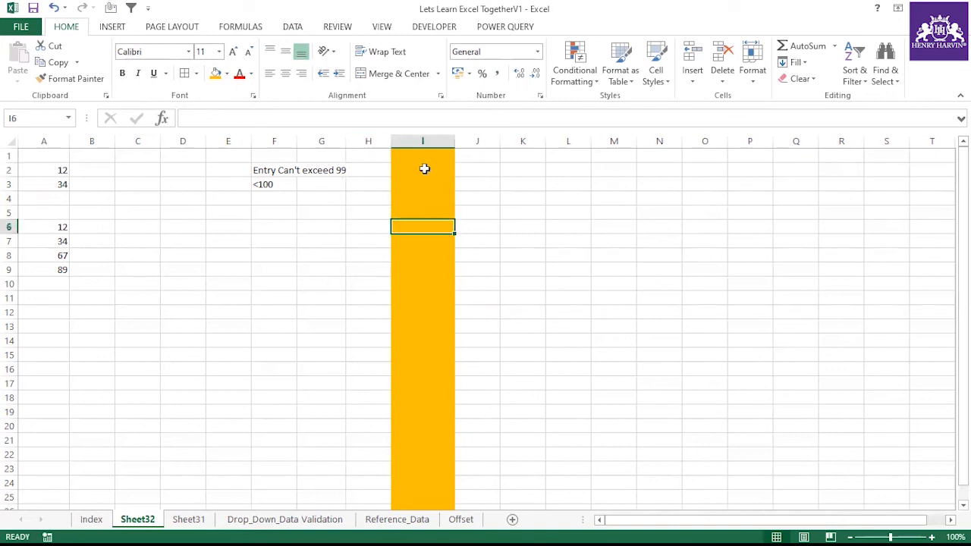
Enter the note "We want only whole number" in cell K1 and widen column K to fit the text.
click(425, 141)
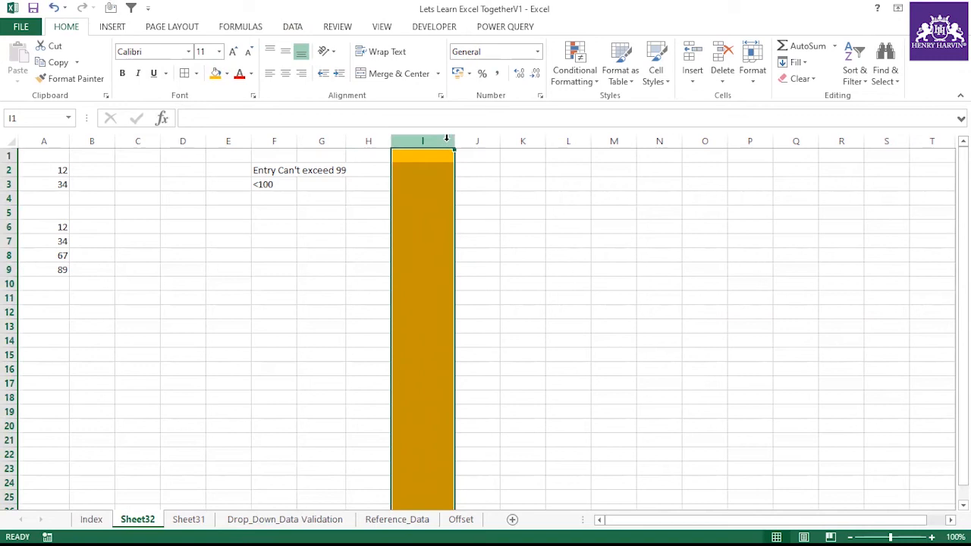
click(510, 156)
text(We)
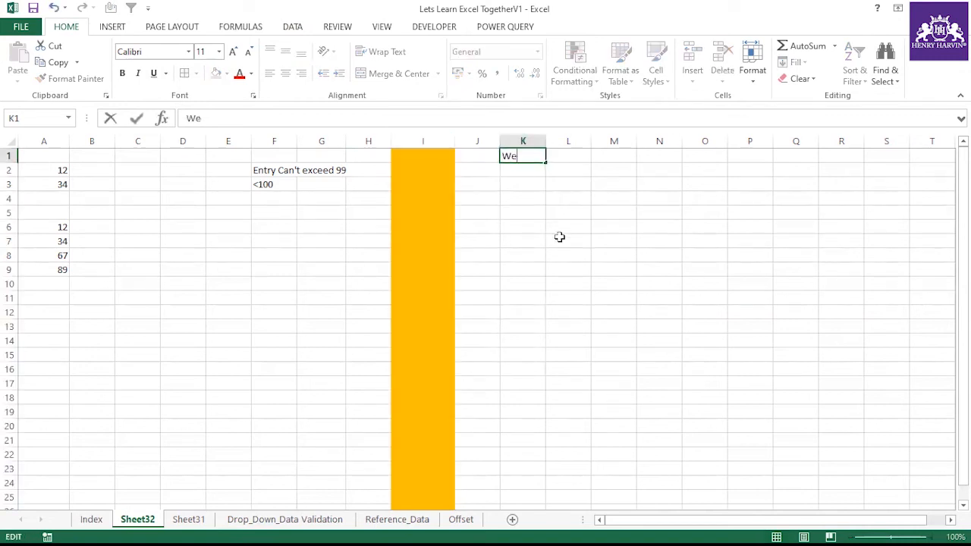
text( want only whole number)
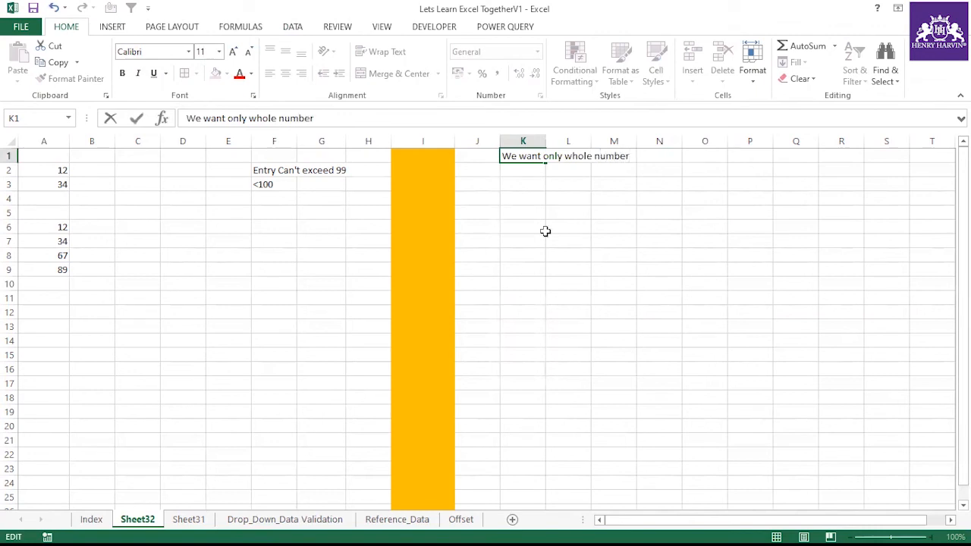
click(549, 228)
drag(547, 141, 636, 141)
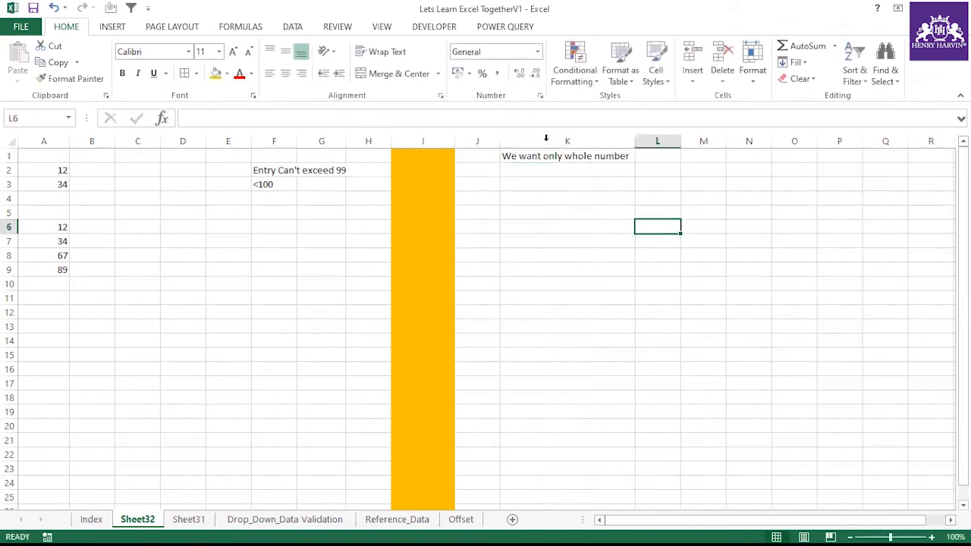
click(577, 157)
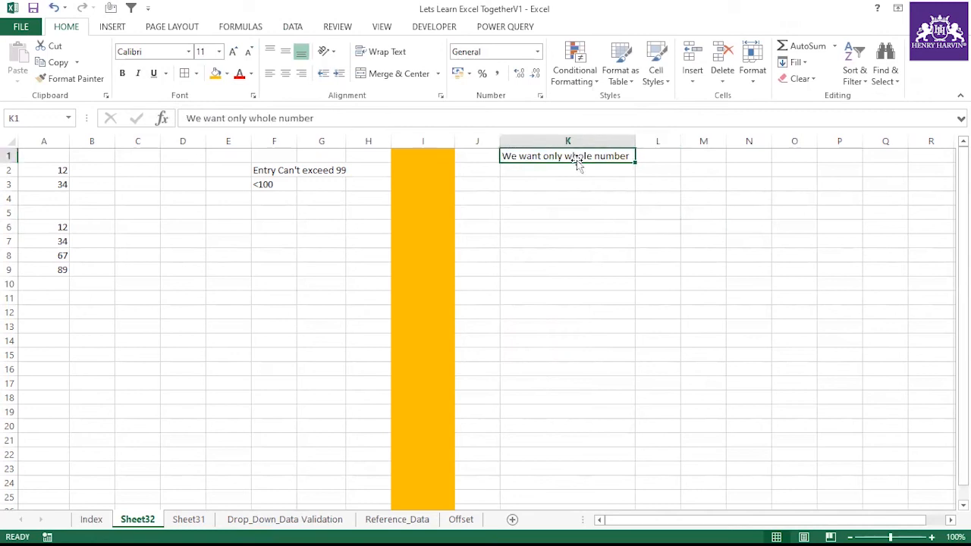
click(423, 143)
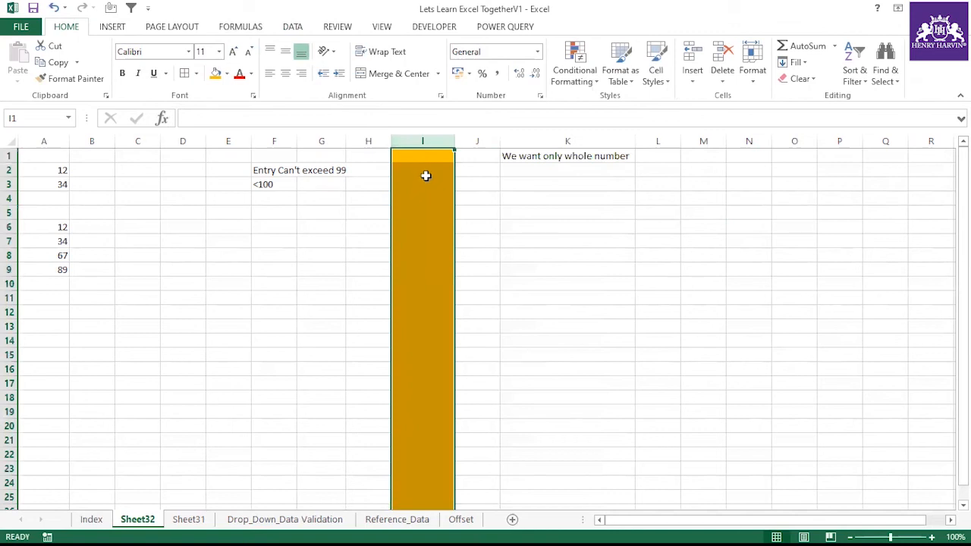
click(426, 156)
click(547, 214)
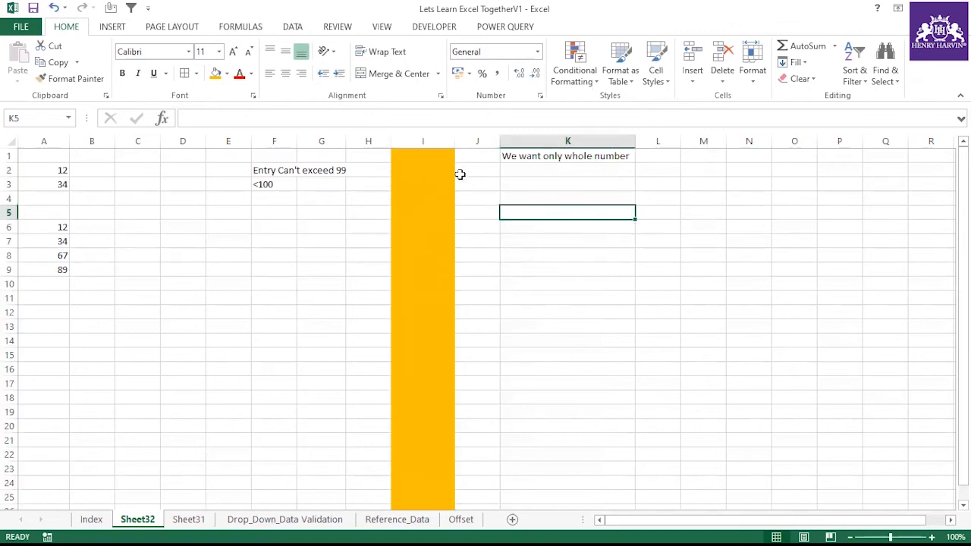
click(428, 139)
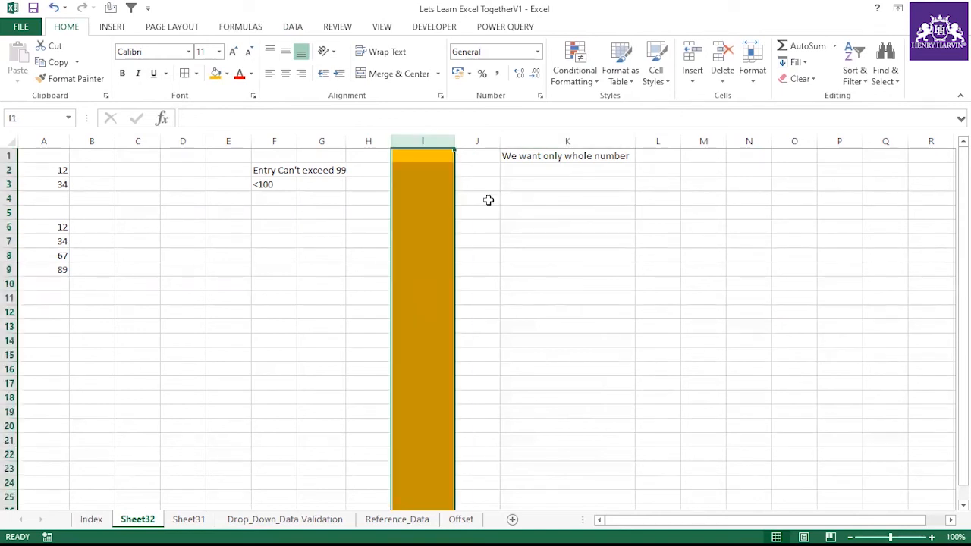
click(488, 199)
drag(445, 157, 414, 487)
drag(412, 490, 410, 501)
click(482, 313)
click(418, 142)
click(557, 262)
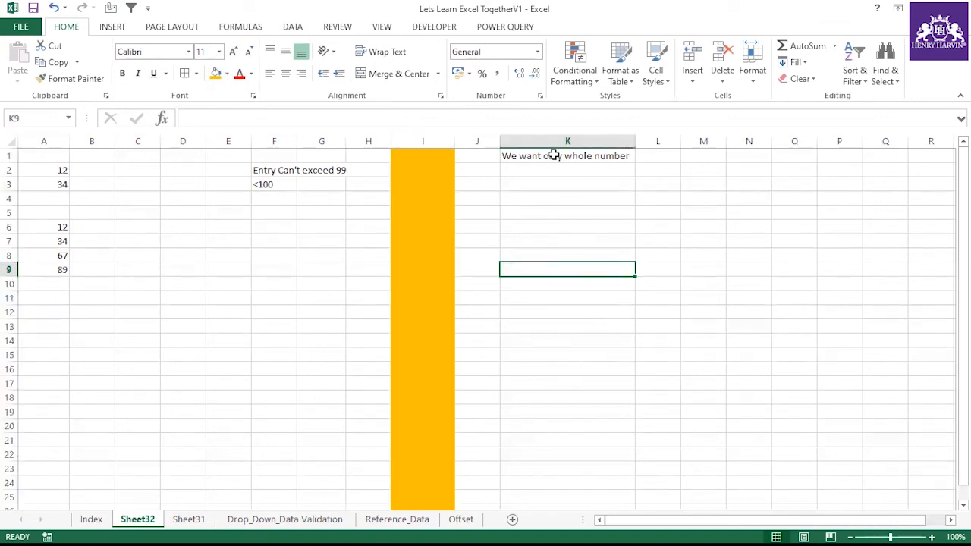
click(433, 141)
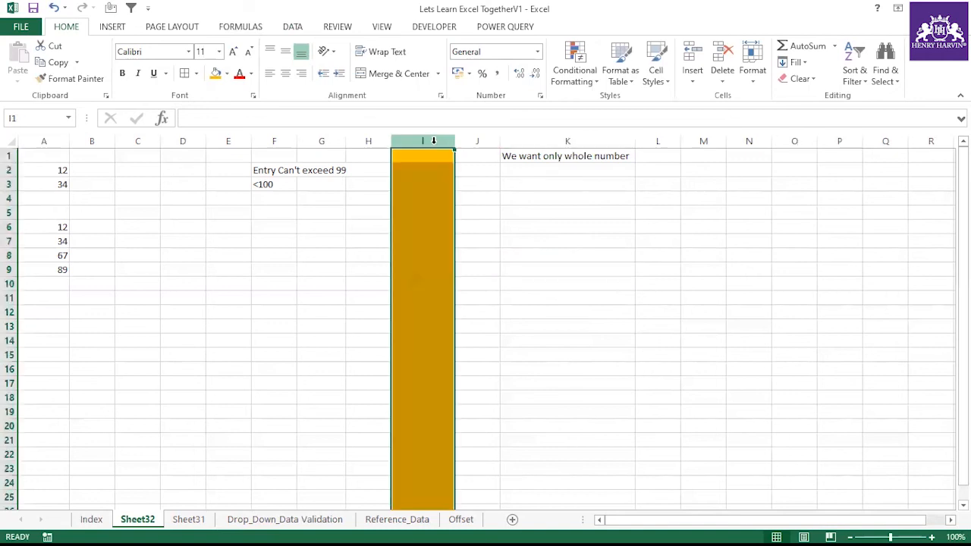
click(509, 196)
Open the data validation settings for cells I1:I16 and show the allowed value types.
drag(431, 157, 427, 372)
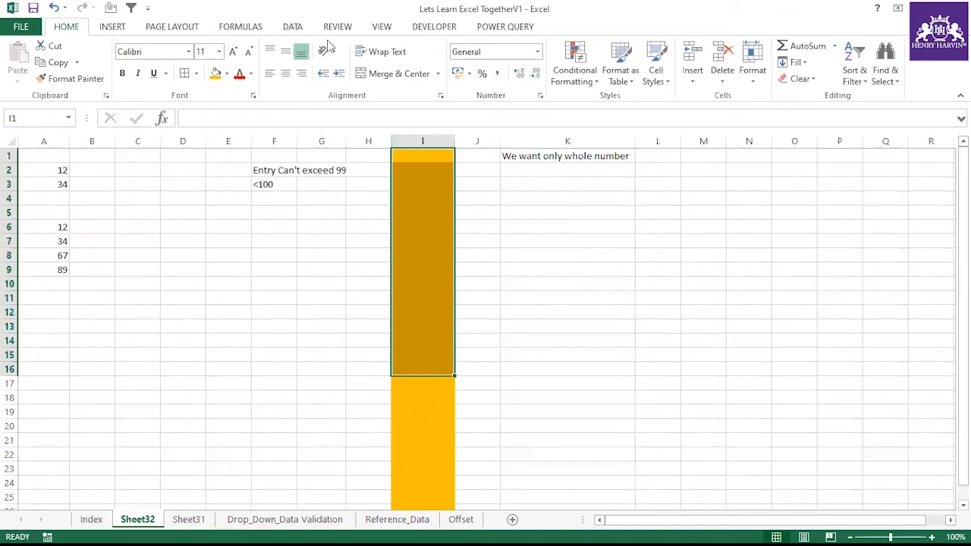
scroll(328, 45, down, 4)
click(589, 76)
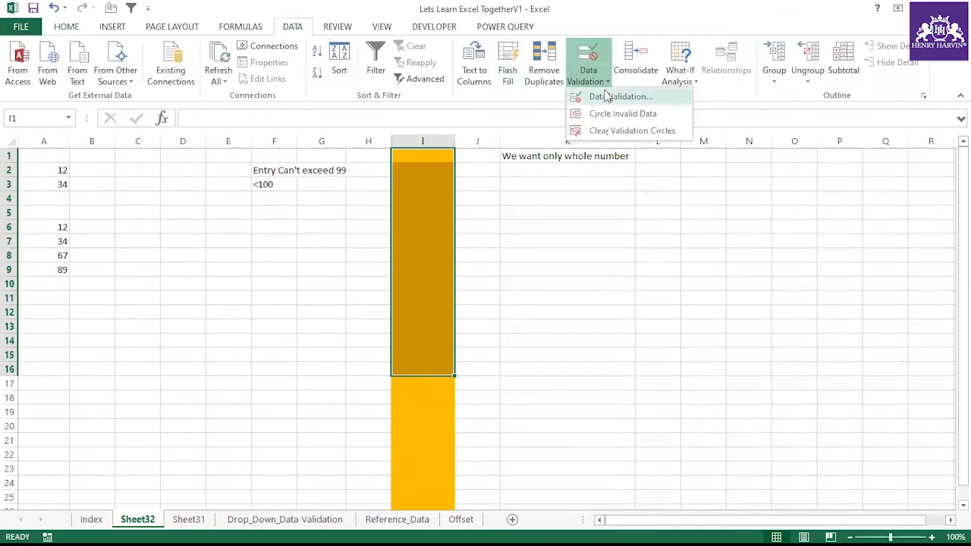
click(607, 97)
click(595, 239)
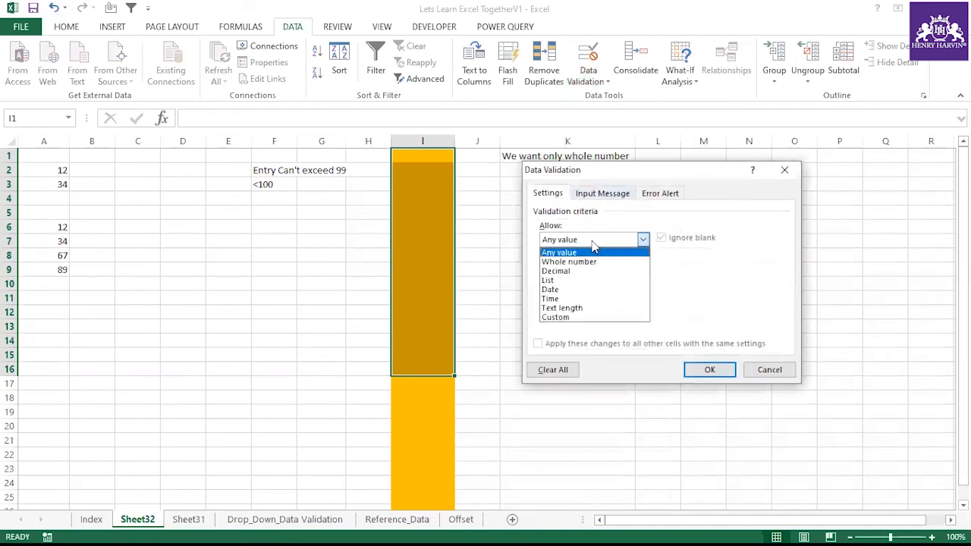
Try the Date, Decimal and Any value types as the validation criterion for the selected cells.
click(569, 293)
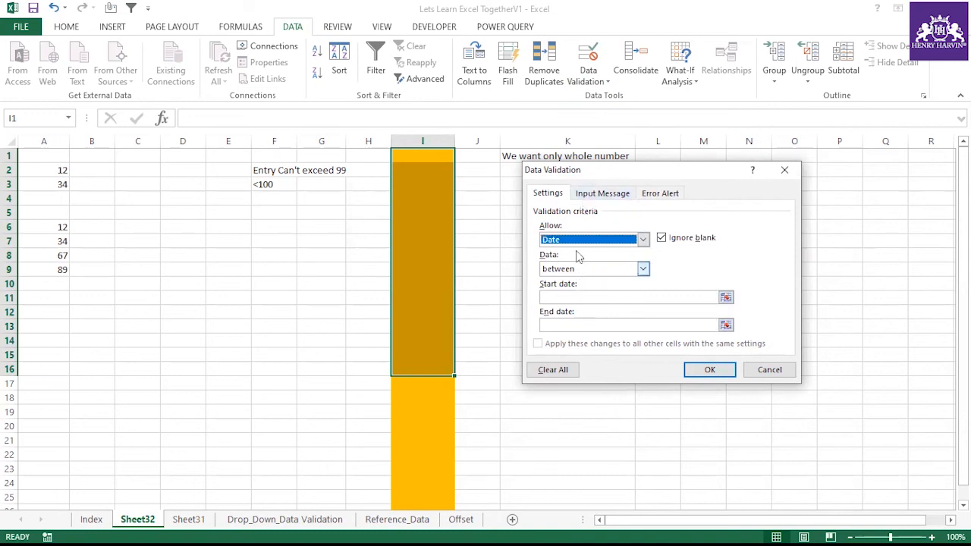
click(643, 239)
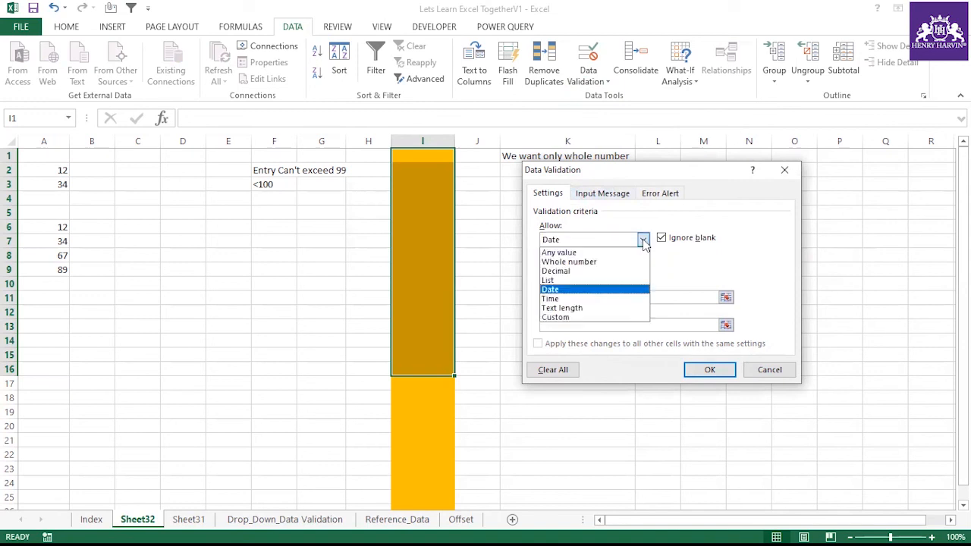
click(560, 271)
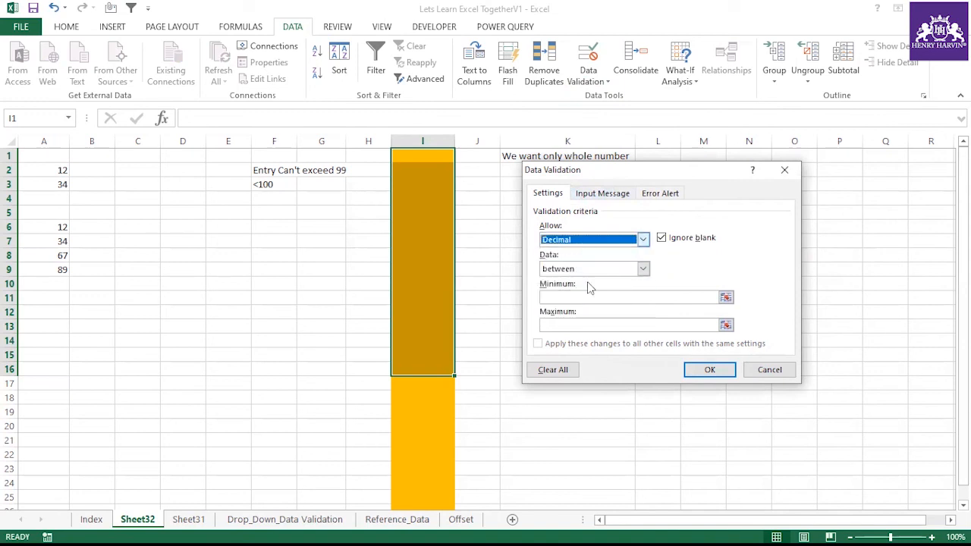
click(643, 240)
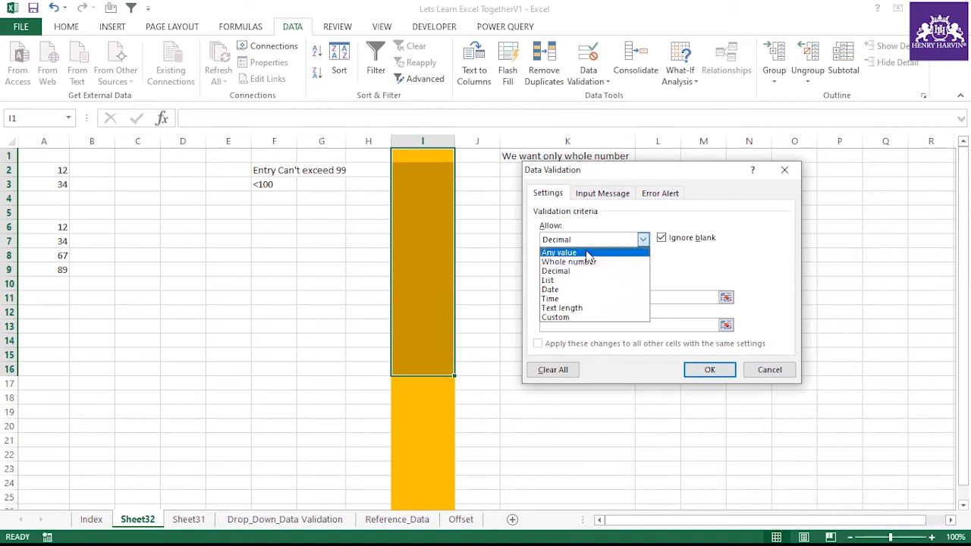
click(588, 251)
Restrict cells I1:I16 to whole numbers between a minimum of 0 and a maximum value, and apply the rule.
click(644, 240)
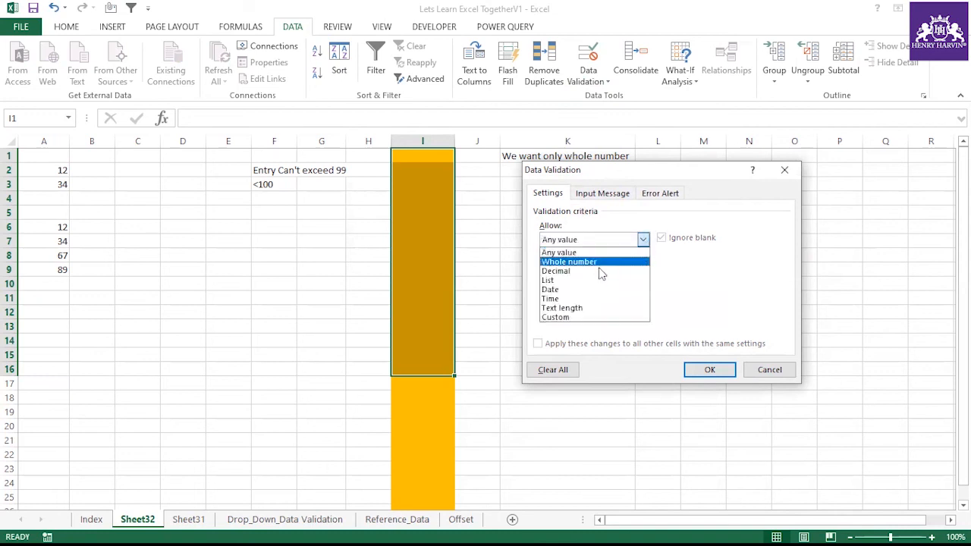
click(570, 262)
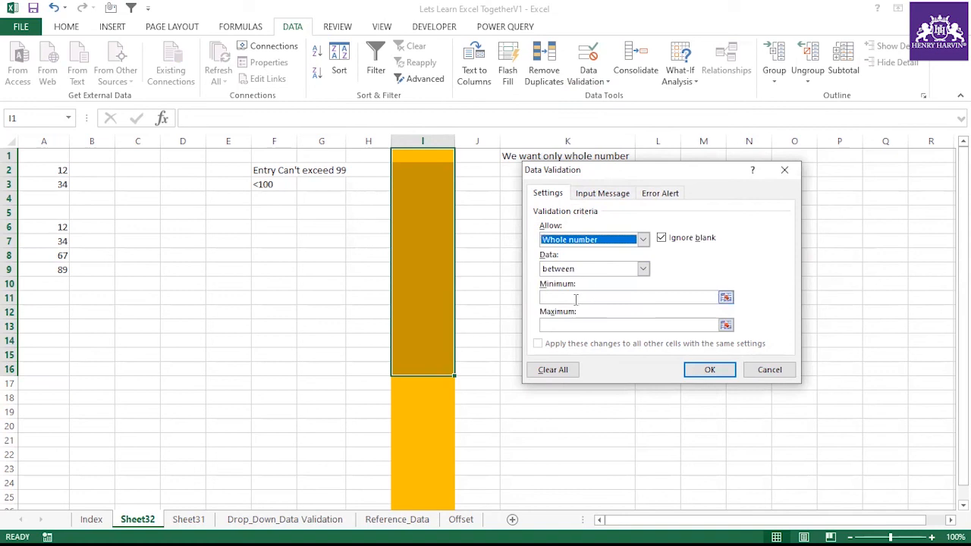
click(573, 297)
text(0)
click(555, 326)
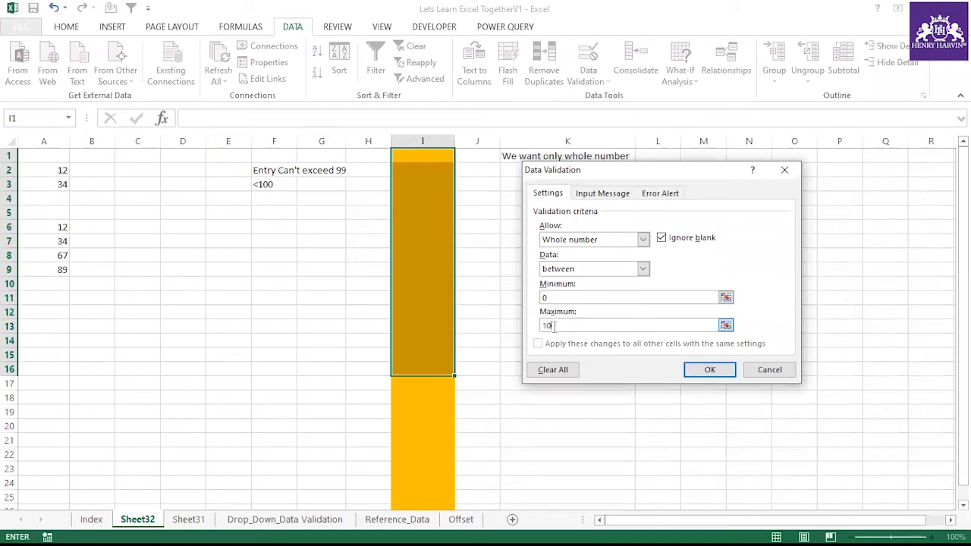
click(707, 369)
Test the whole number rule by entering 122 in cell I8 and 4444 in cell I10.
click(432, 209)
click(431, 256)
text(122)
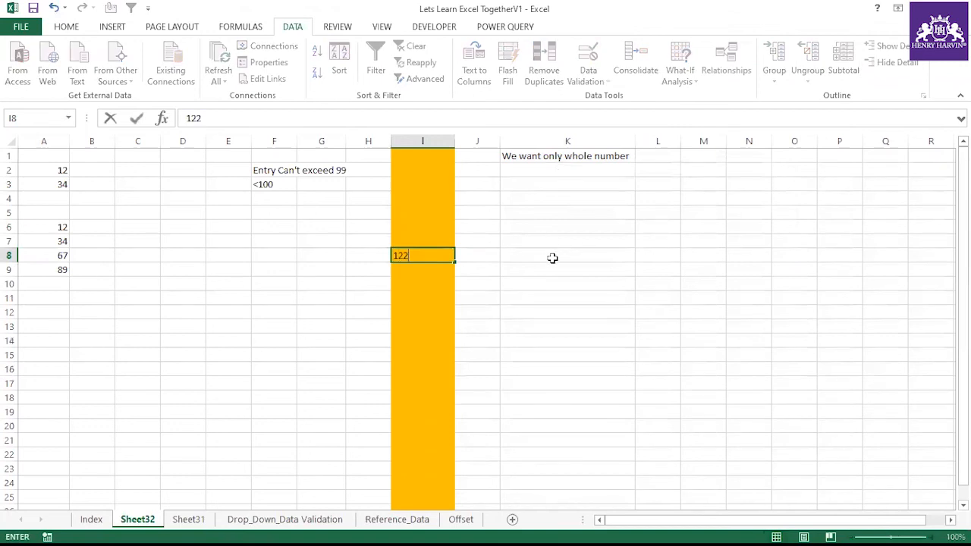
click(553, 256)
click(451, 282)
text(4444)
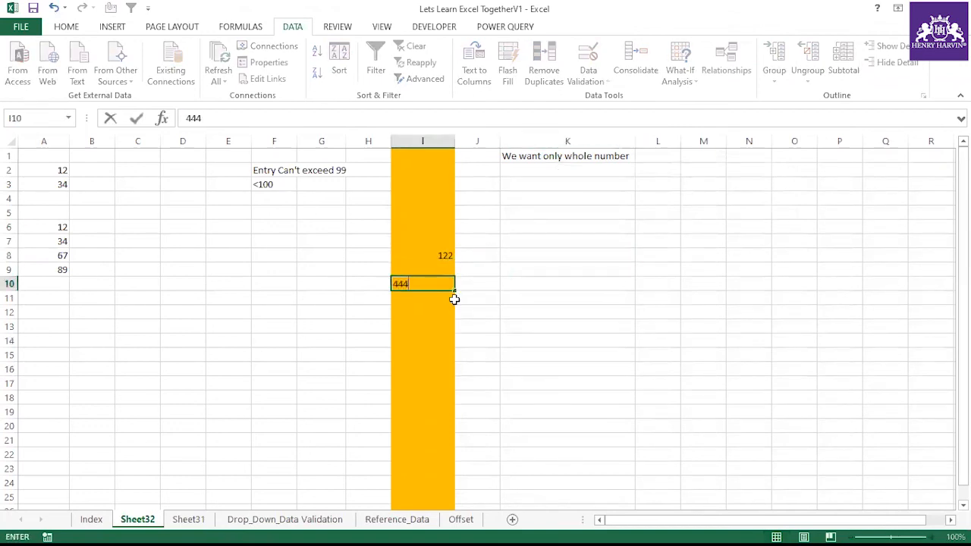
click(570, 325)
Try to enter 666666 in cell I12, retry the same value, and cancel the entry.
click(444, 312)
text(666666)
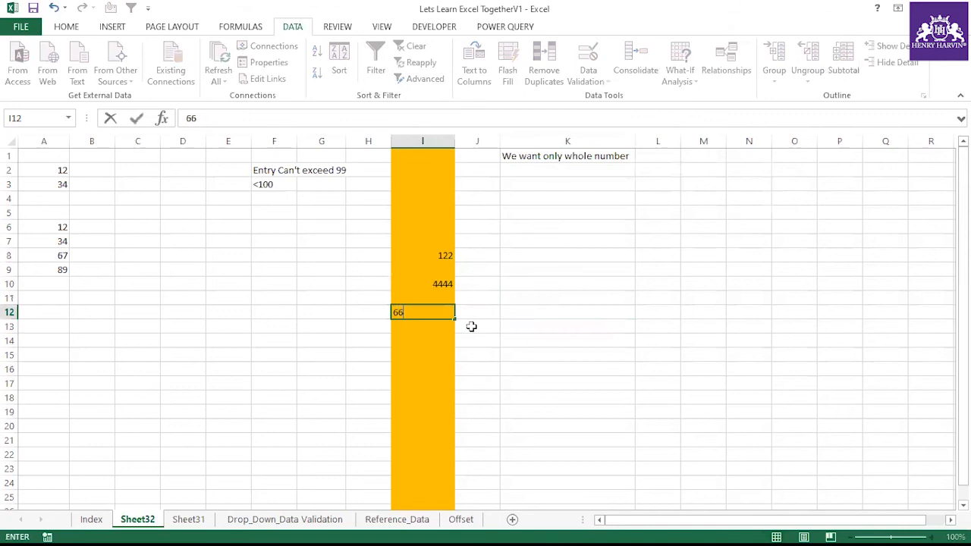
click(579, 308)
click(439, 312)
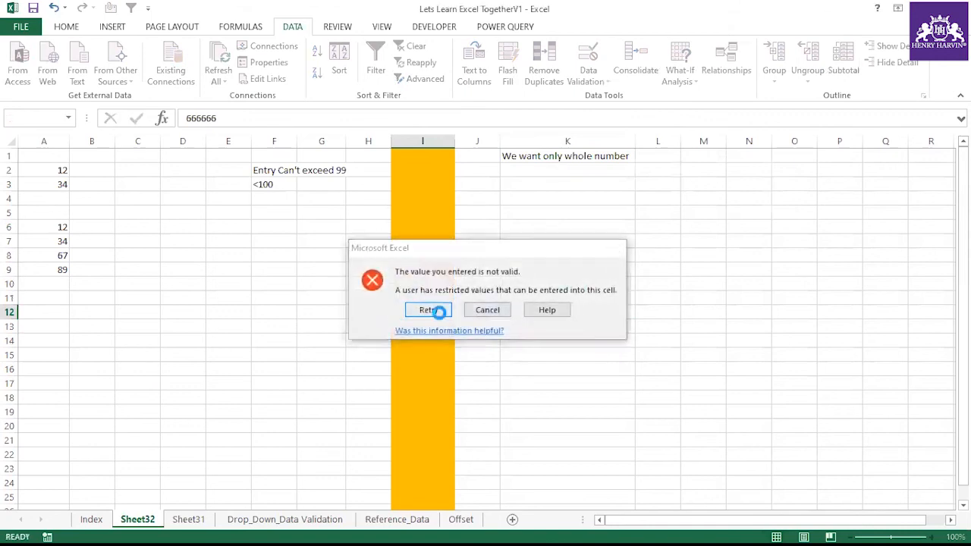
click(434, 466)
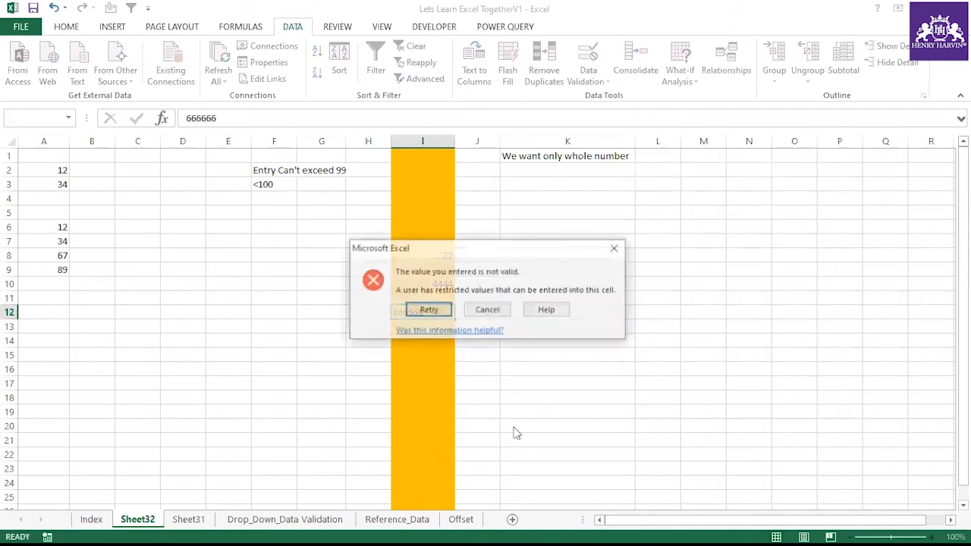
click(492, 310)
click(506, 326)
Test cells outside the validated range by entering y67677677 in cell I25 and 7777777 in cell I24.
click(436, 495)
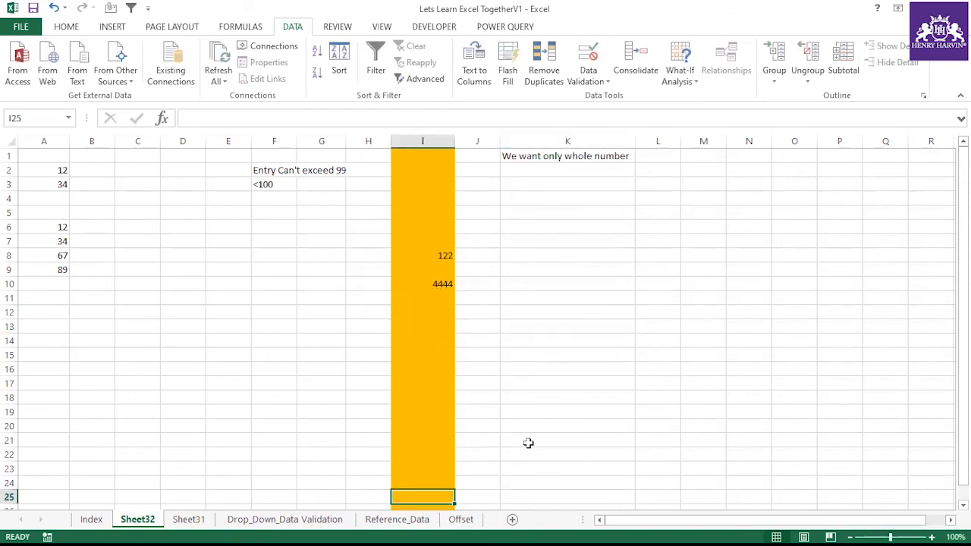
text(y67677677)
click(529, 443)
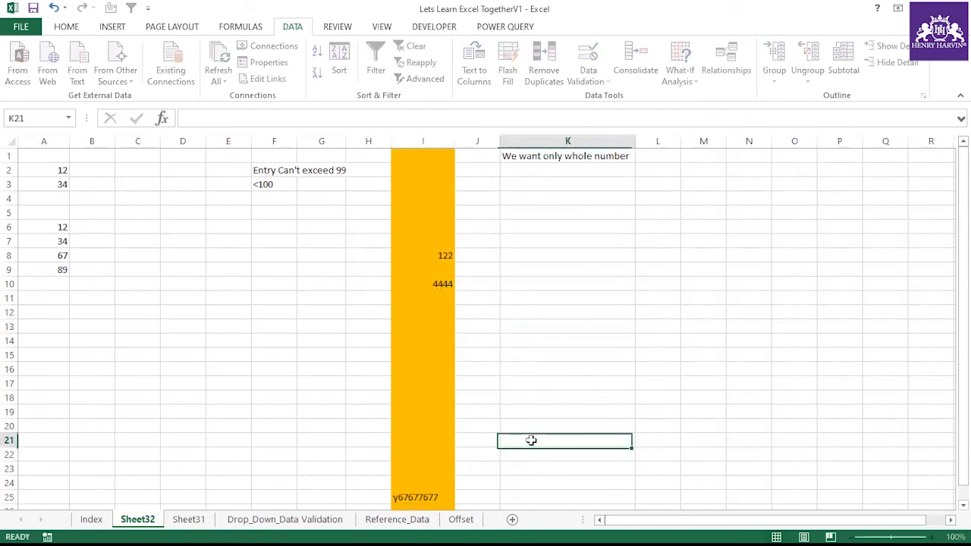
click(436, 481)
text(7777777)
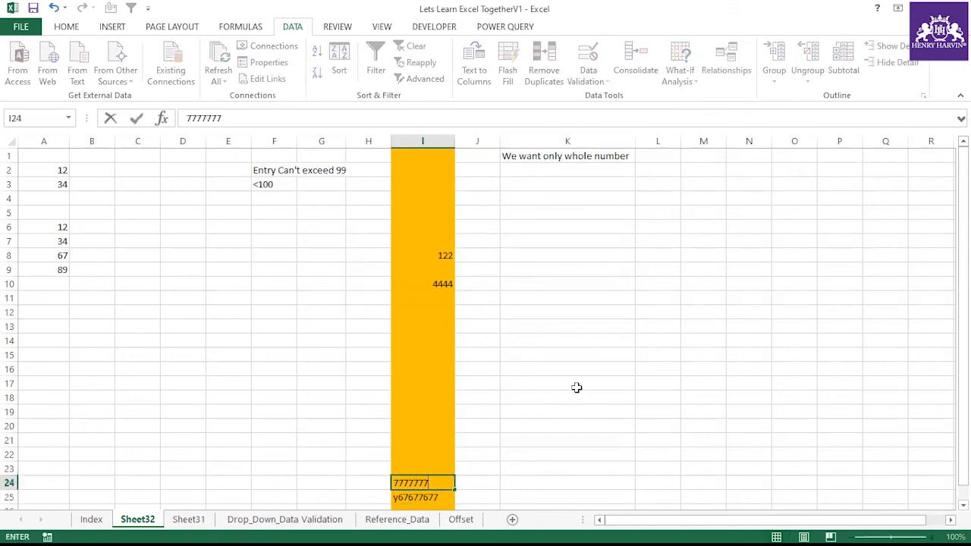
click(576, 386)
click(429, 481)
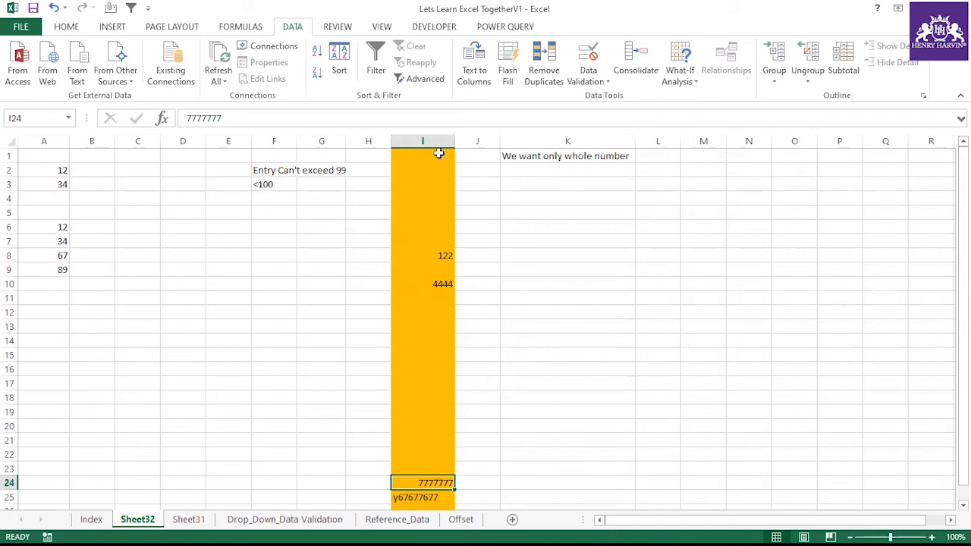
Try to enter 344555 in cell I16, the last cell of the whole number range, and cancel the entry.
drag(439, 155, 433, 382)
click(434, 381)
click(417, 366)
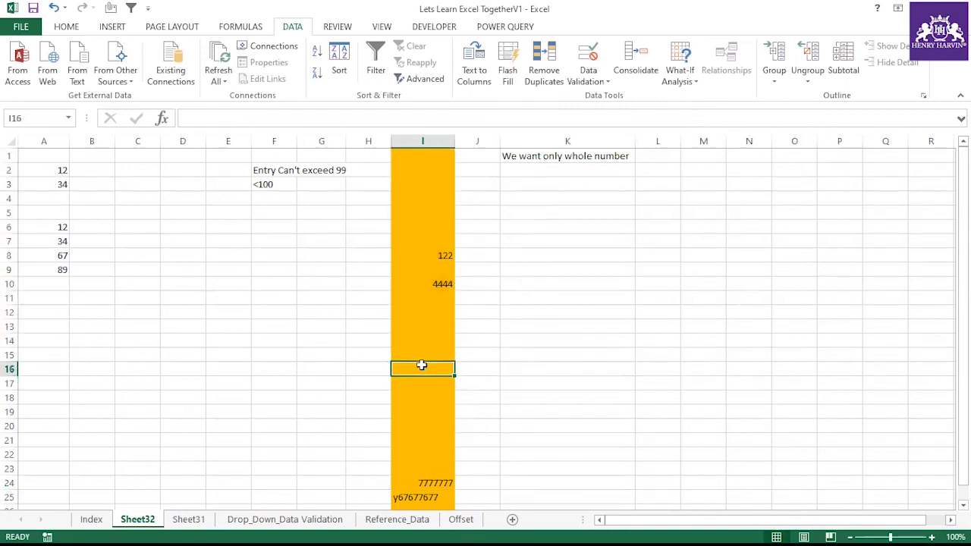
text(344555)
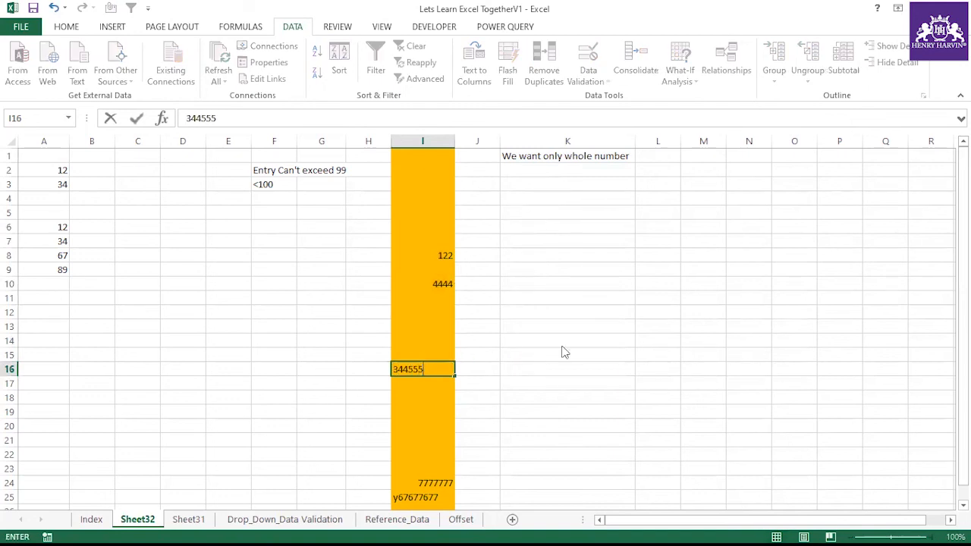
key(Return)
key(Tab)
key(Return)
Test cell I17 just below the validated range by discarding a first entry and entering 666778.
click(444, 383)
text(4r545555)
key(Escape)
click(514, 364)
click(445, 386)
text(666778)
click(522, 393)
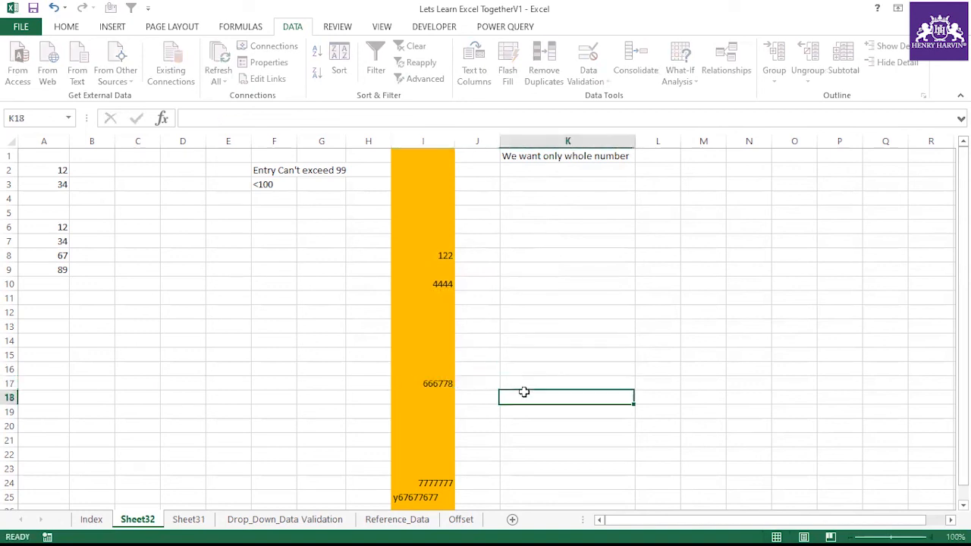
click(447, 371)
drag(457, 289, 442, 153)
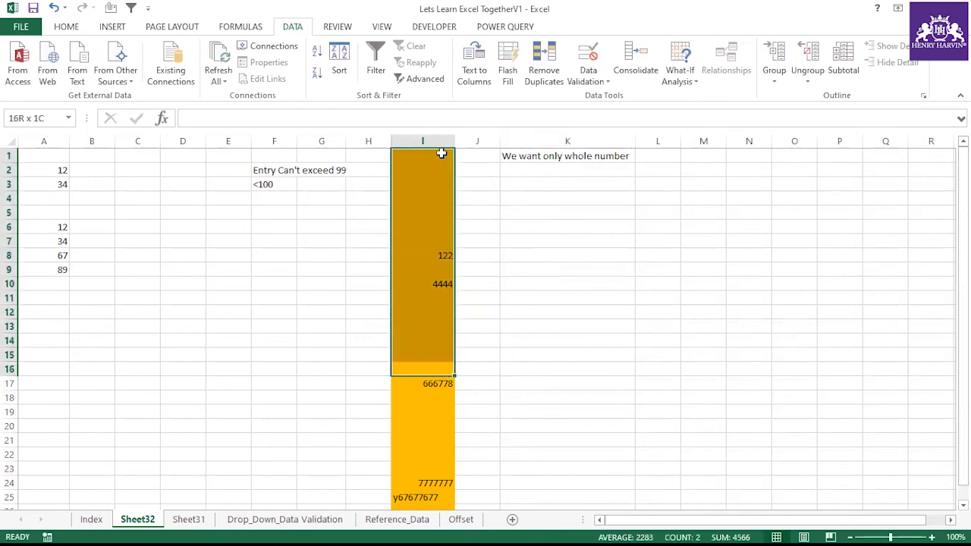
click(507, 252)
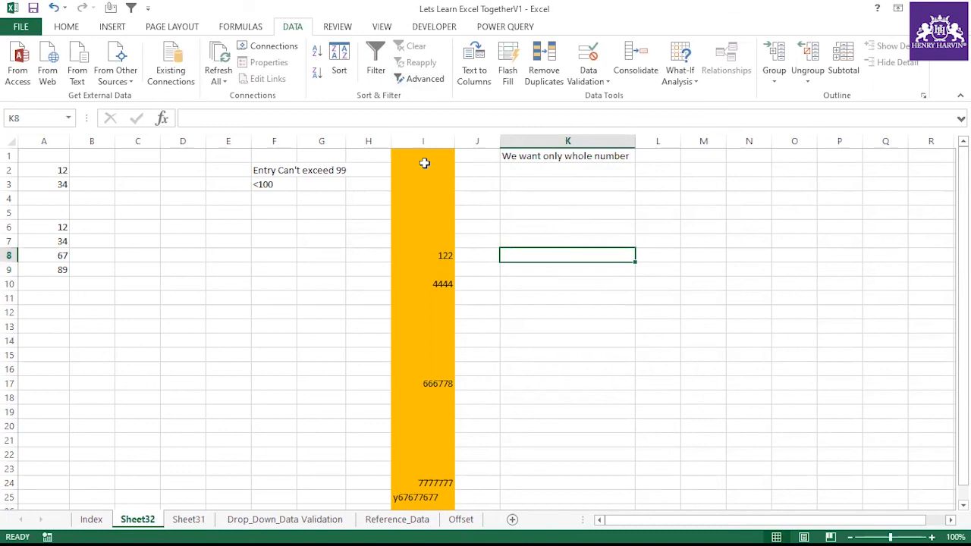
Review the criteria types that Data Validation can allow, and close the settings without applying a rule.
click(590, 79)
click(607, 102)
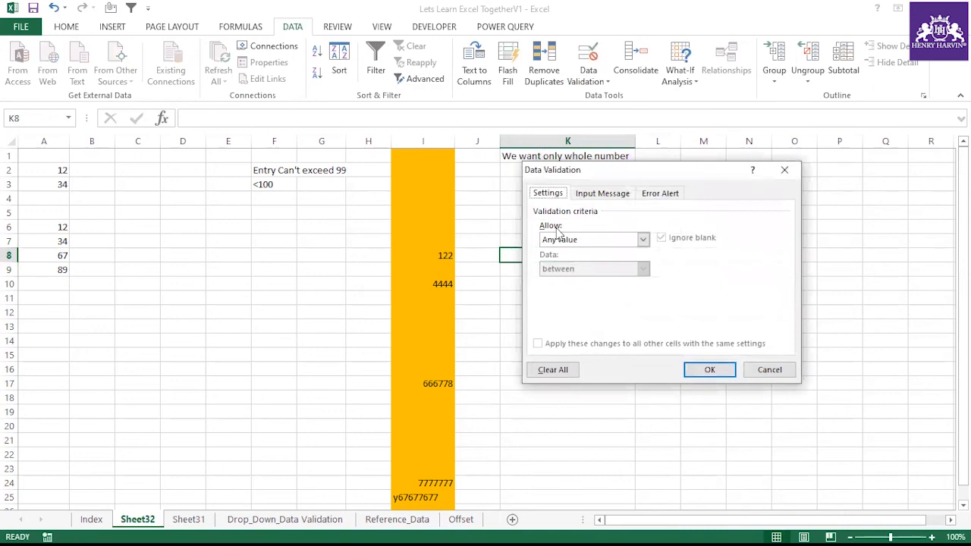
click(643, 239)
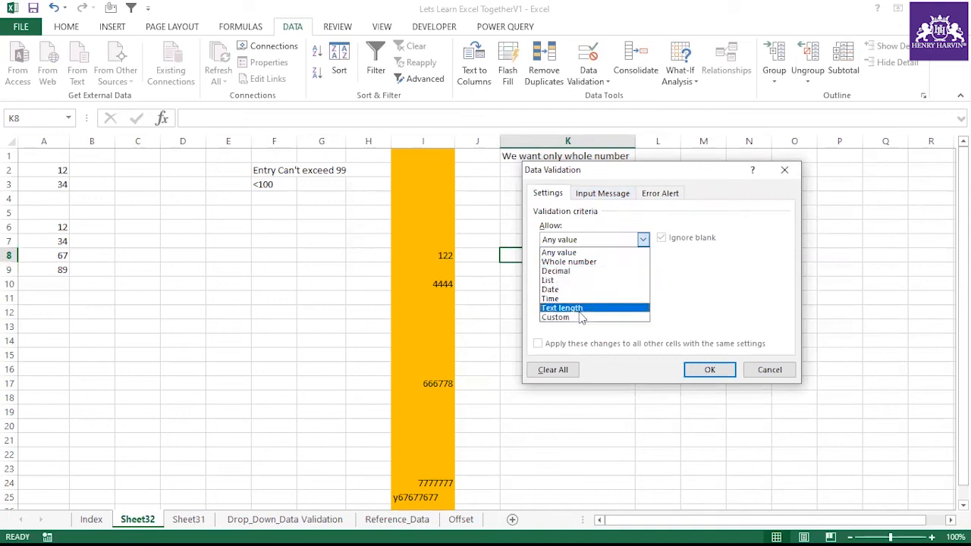
click(768, 369)
click(670, 299)
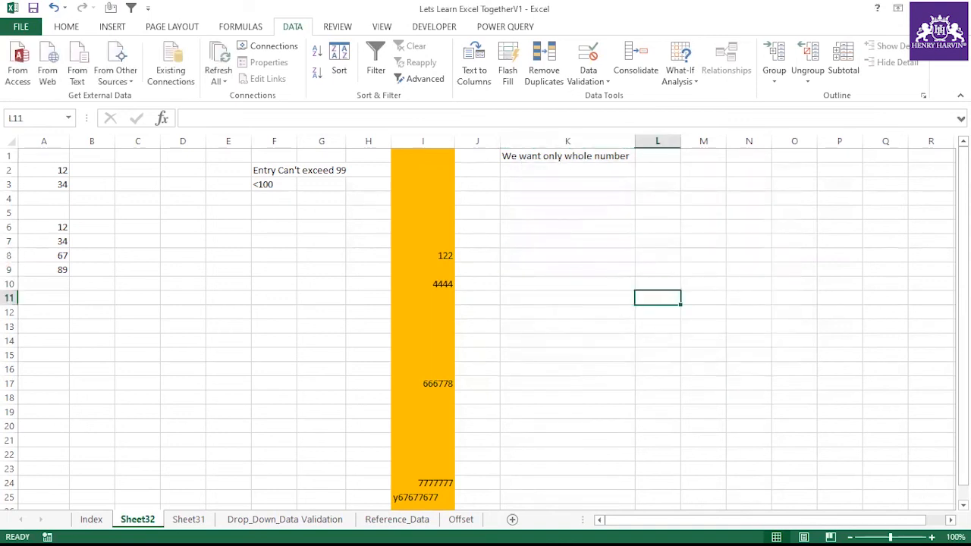
Widen column P slightly and fill the whole column with orange.
scroll(486, 326, right, 5)
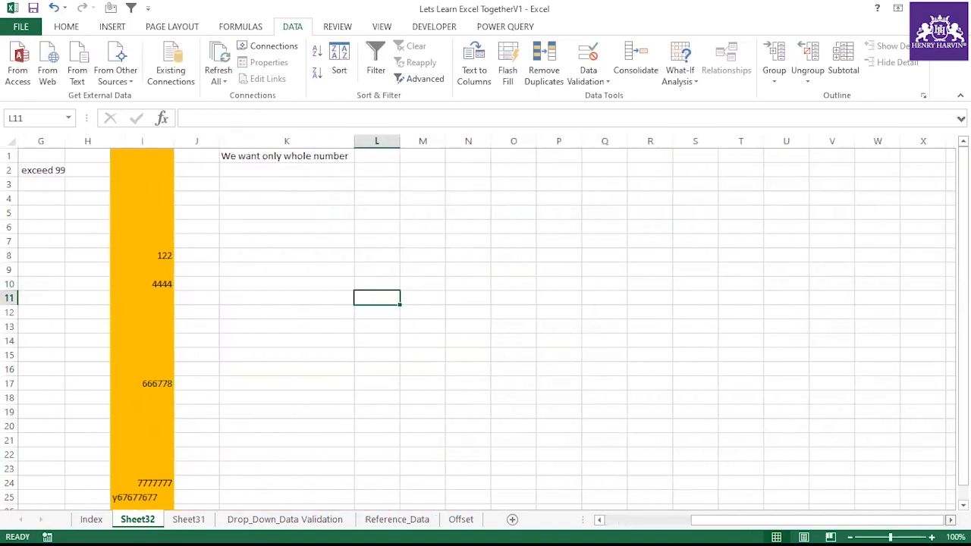
scroll(271, 174, right, 1)
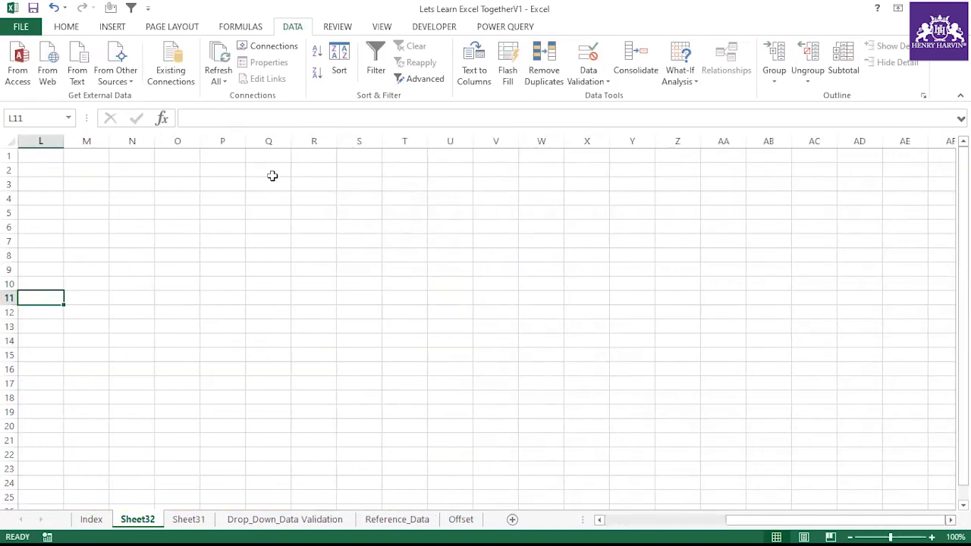
click(222, 140)
drag(244, 141, 267, 141)
click(66, 27)
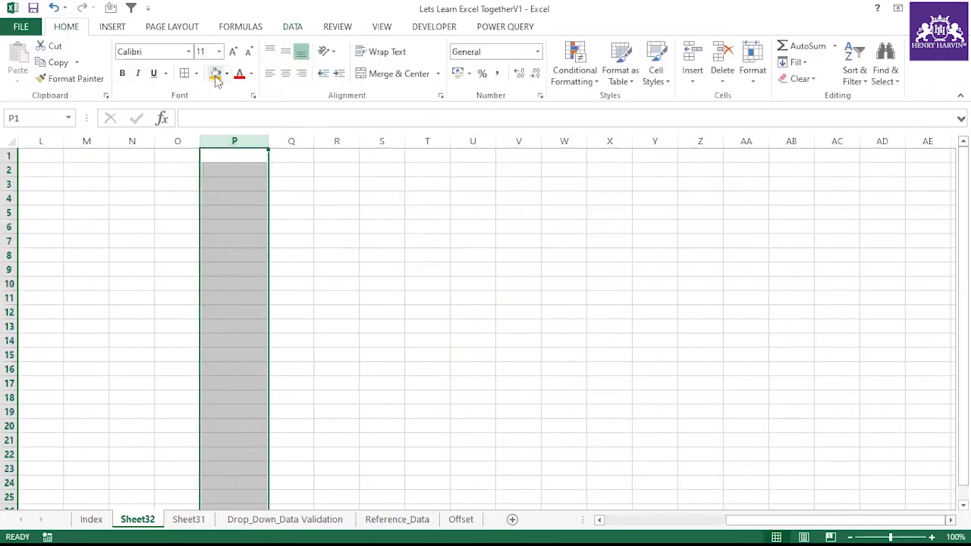
click(216, 73)
Enter the note "Length of string should not exceed 10" in cell S1.
click(381, 156)
text(Length)
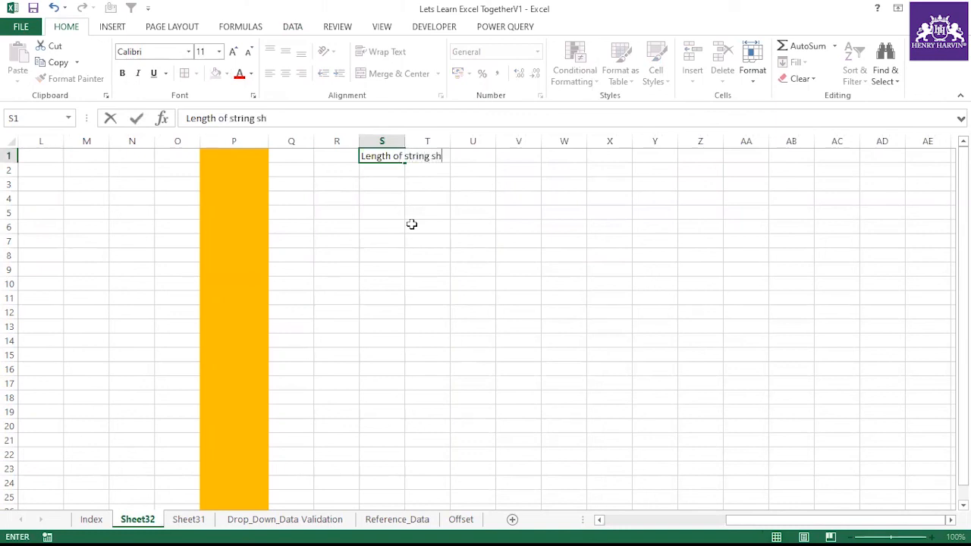
text(of string should not exceed 10)
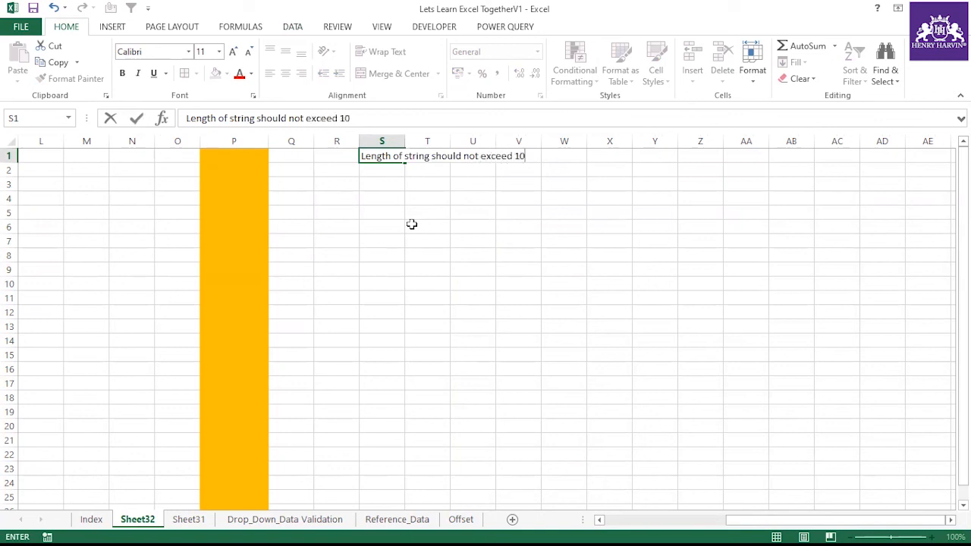
click(411, 225)
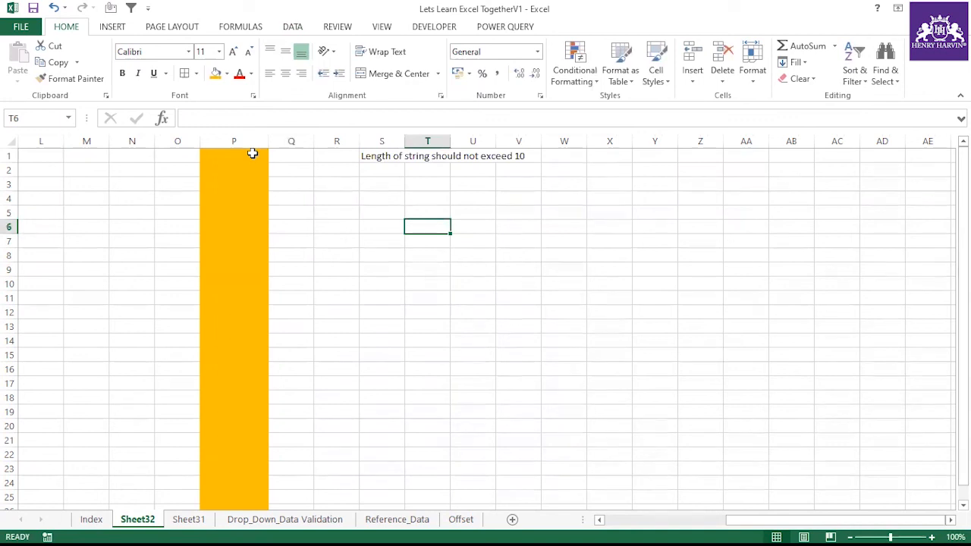
Restrict cells P1:P19 to a text length between a minimum of 1 and a maximum of 10.
drag(253, 153, 246, 407)
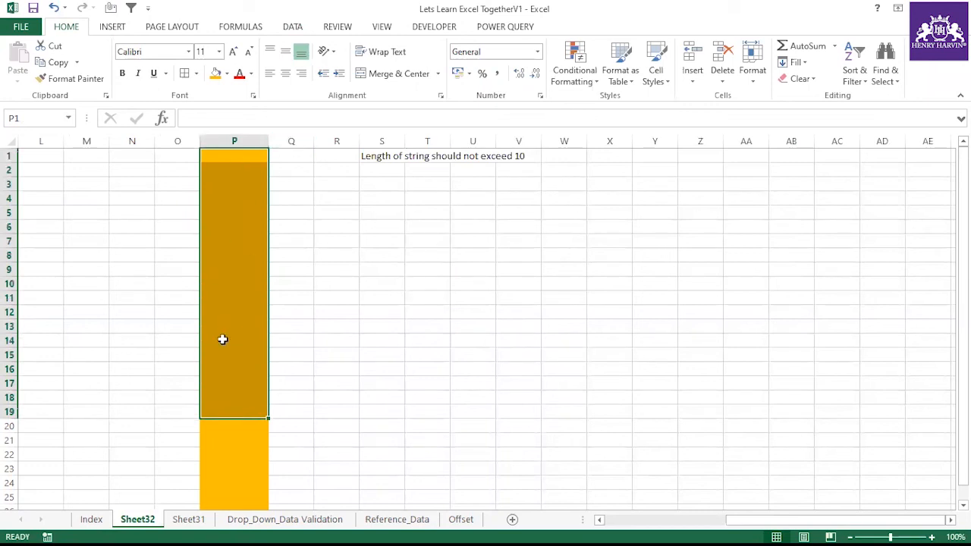
click(292, 27)
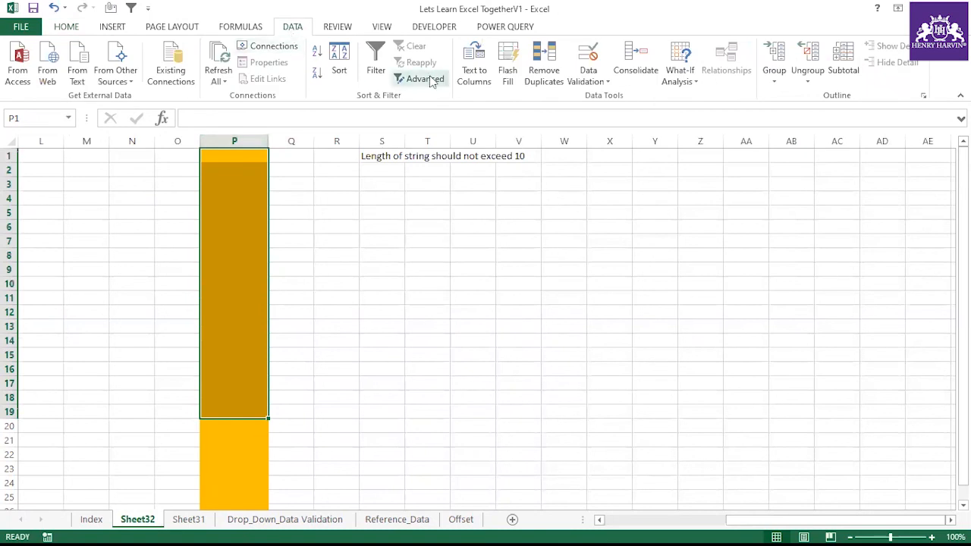
click(589, 79)
click(616, 98)
click(643, 239)
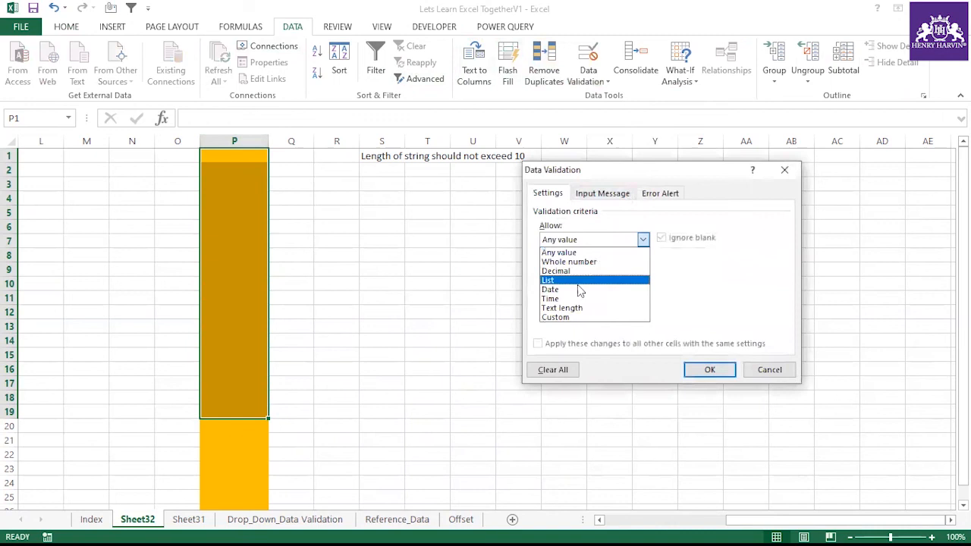
click(574, 308)
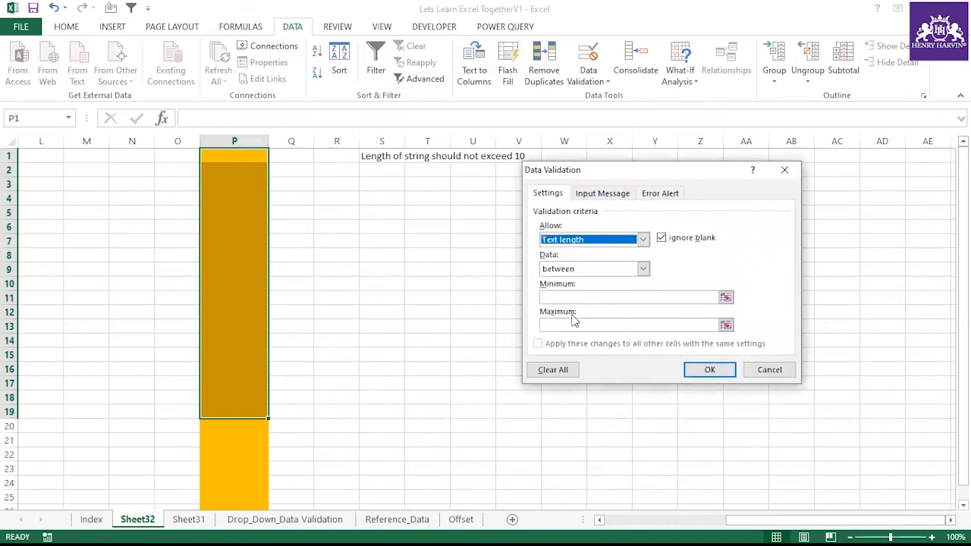
click(565, 298)
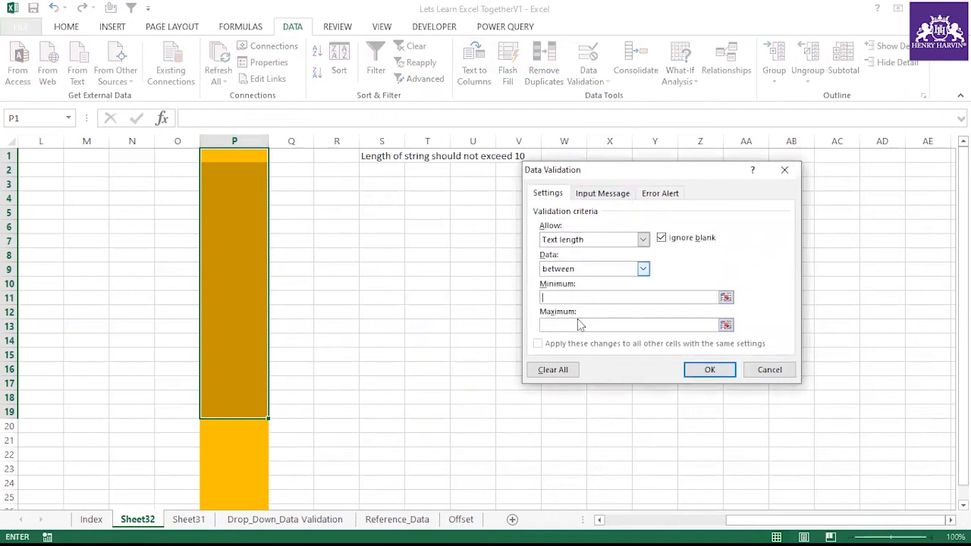
text(1)
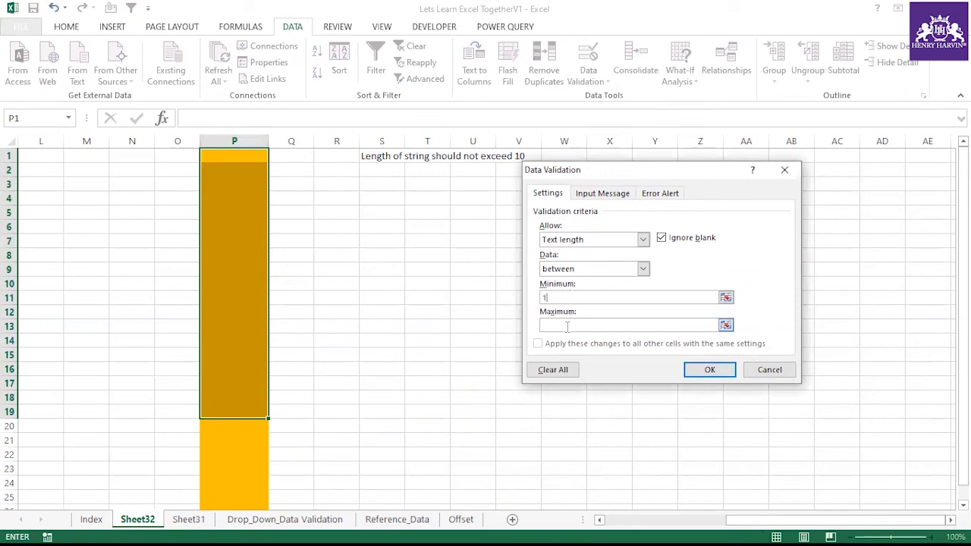
click(567, 326)
text(10)
click(709, 370)
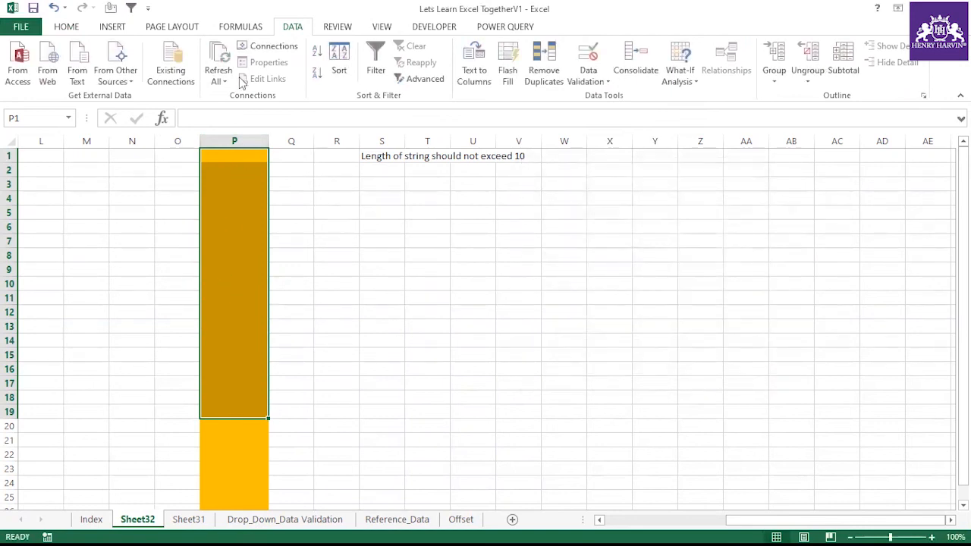
Fill the validated cells P1:P19 with yellow.
click(63, 27)
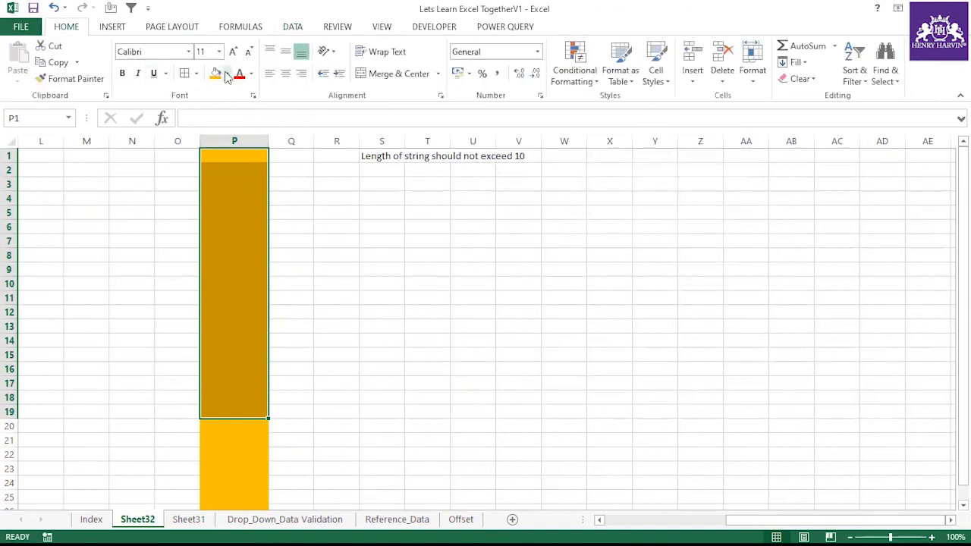
click(227, 73)
click(252, 190)
Test the text length rule in cell P1 by trying "Hello India", cancelling it, and entering "India".
click(242, 156)
text(21)
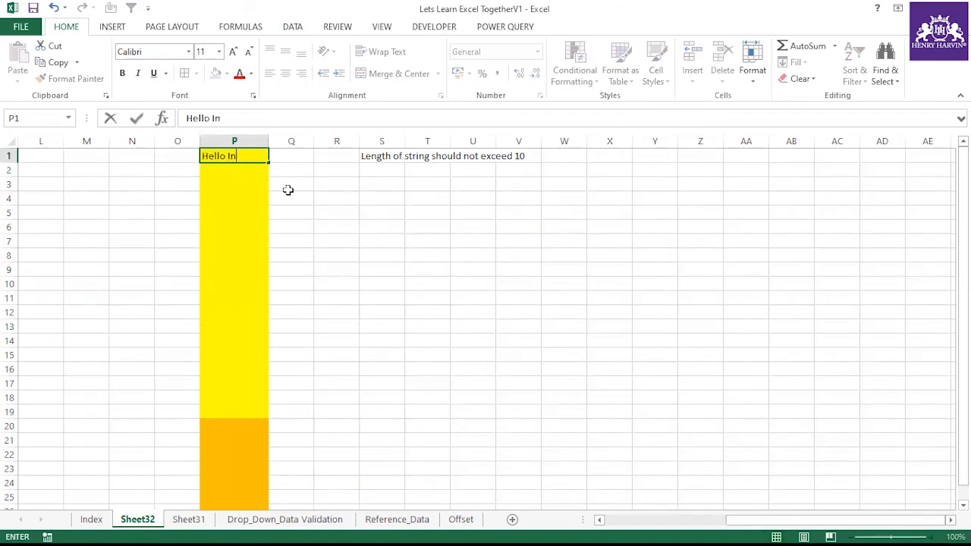
key(Return)
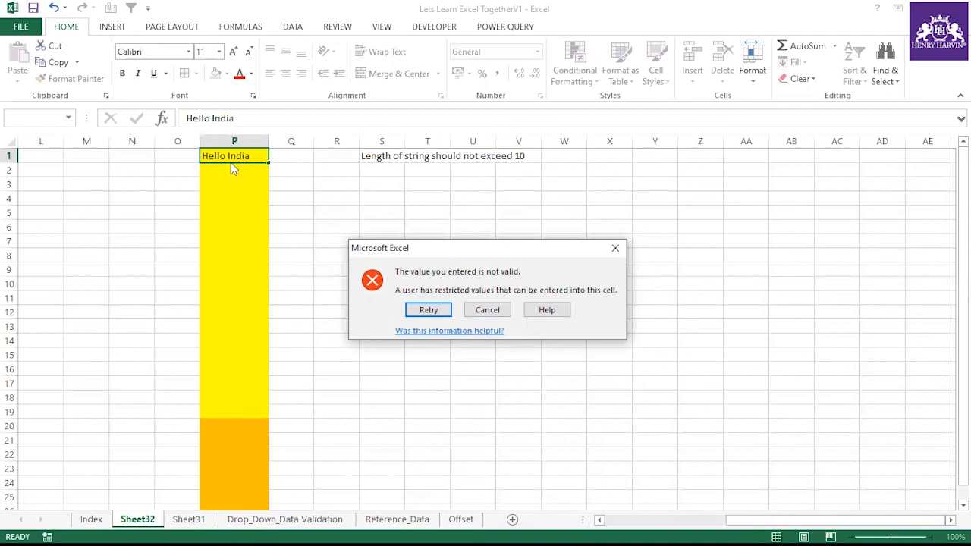
click(487, 309)
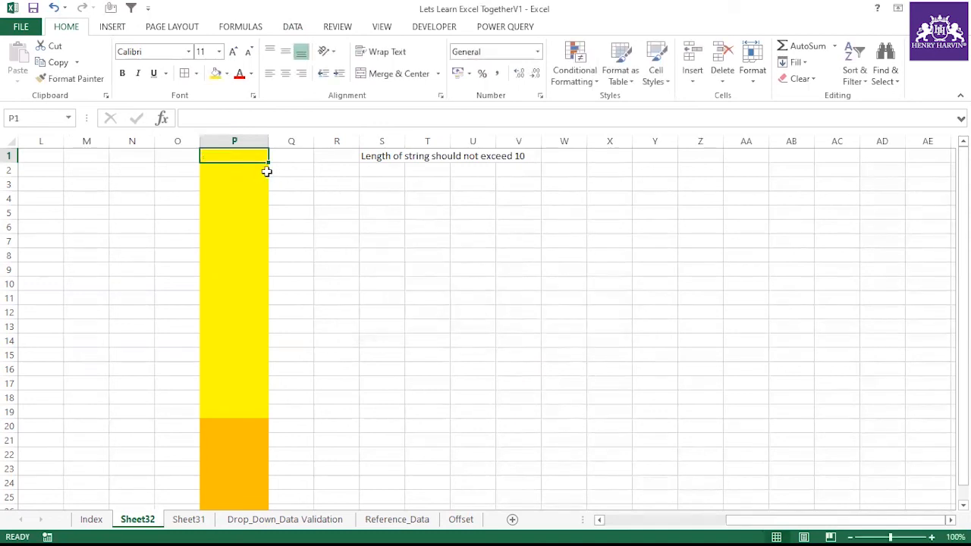
text(India)
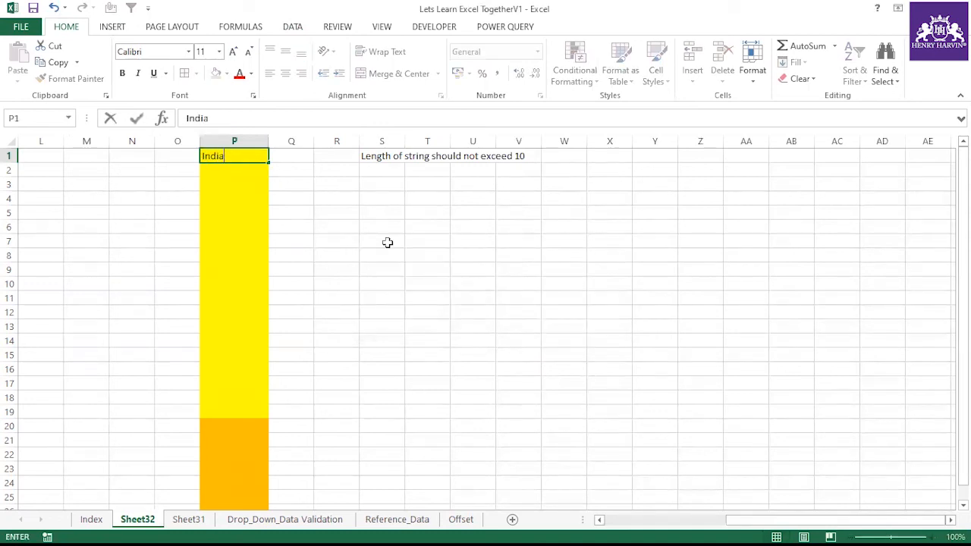
click(387, 242)
click(215, 168)
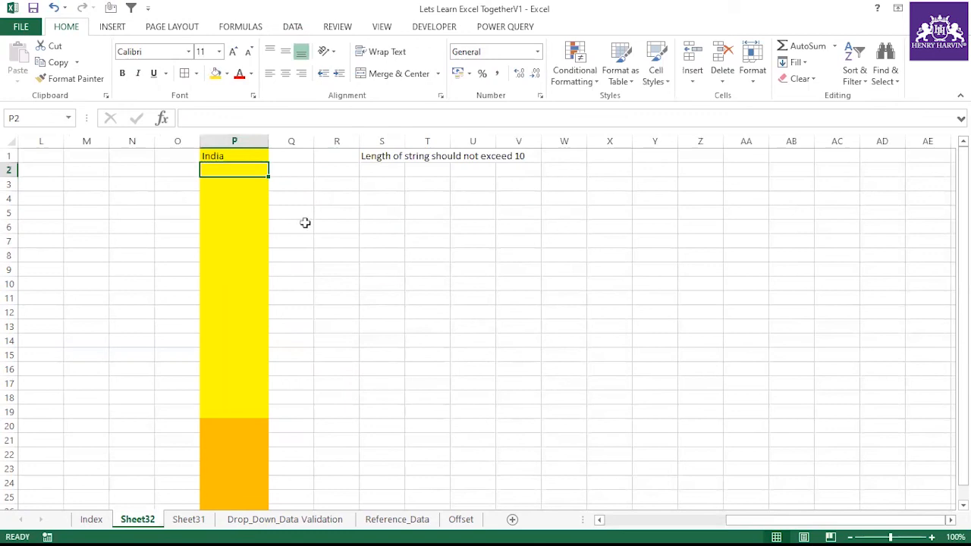
Enter "jhjkjddew" in cell P19, try to extend it with "dffd", and cancel that extension.
click(217, 412)
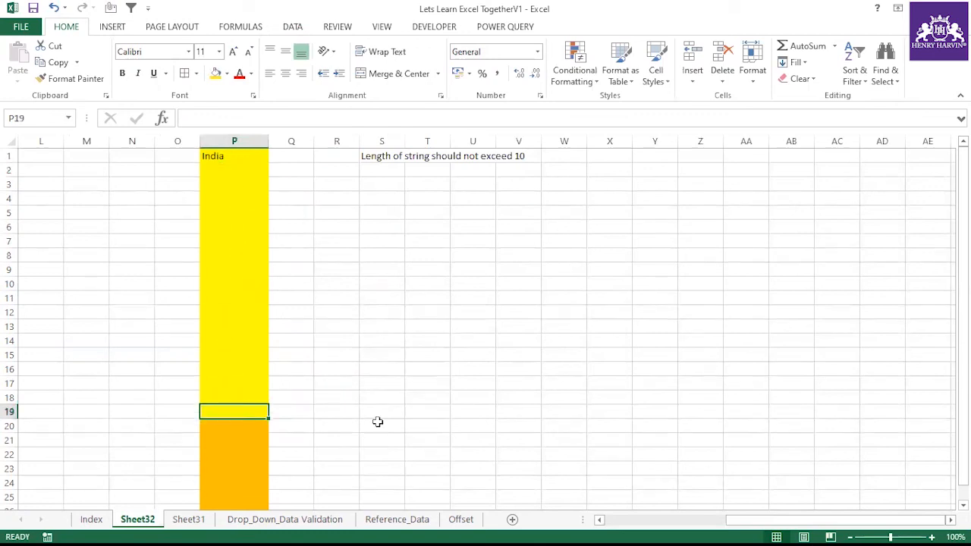
text(jhjkjddew)
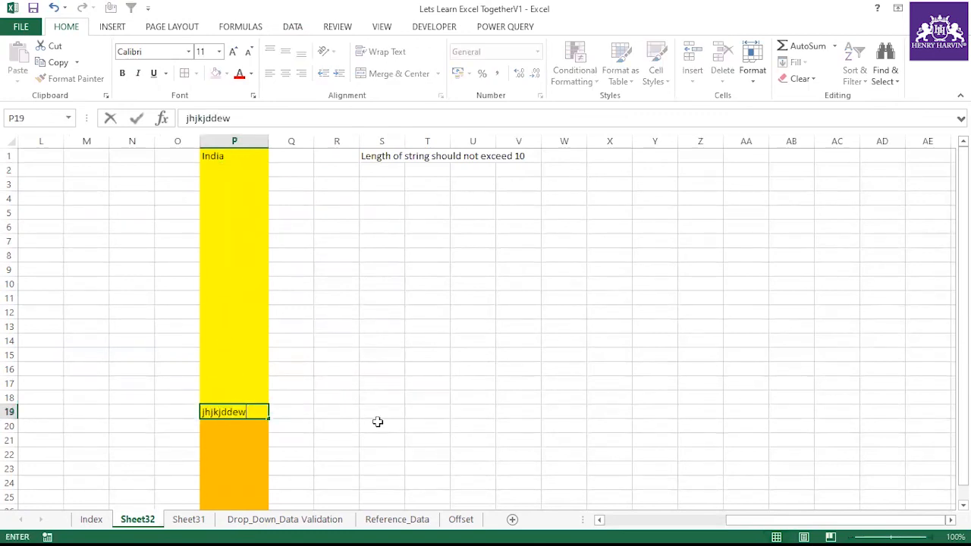
click(387, 423)
double_click(260, 412)
text(dffd)
click(346, 435)
click(488, 310)
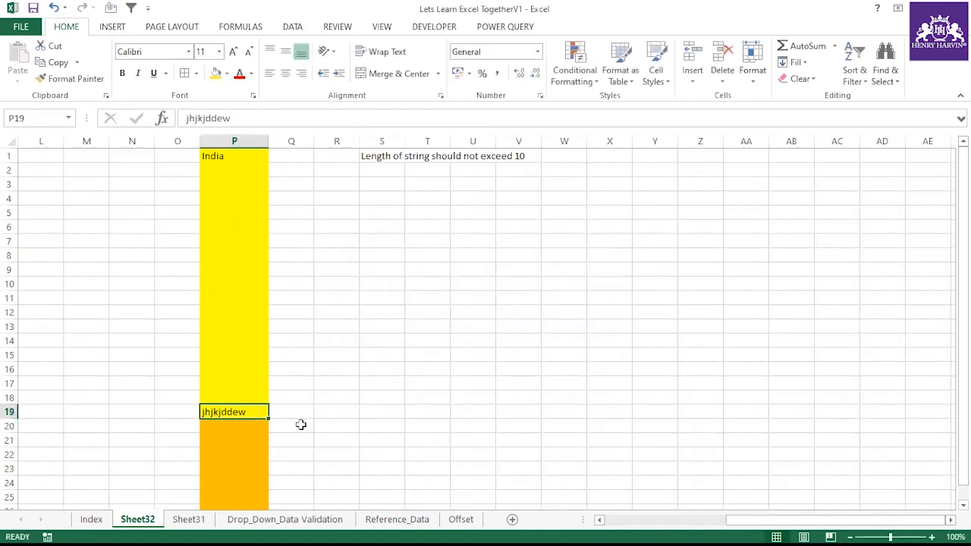
Test cell P20 outside the text length range by entering "dfjjfjfjkkjkjk".
click(250, 426)
text(dfjjfjfjkkjkjk)
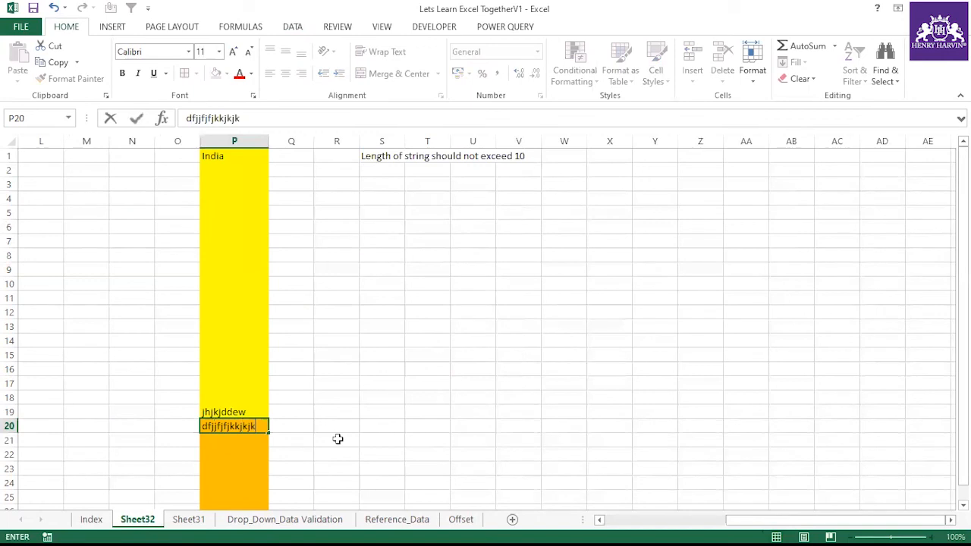
click(336, 441)
click(339, 392)
drag(261, 157, 258, 391)
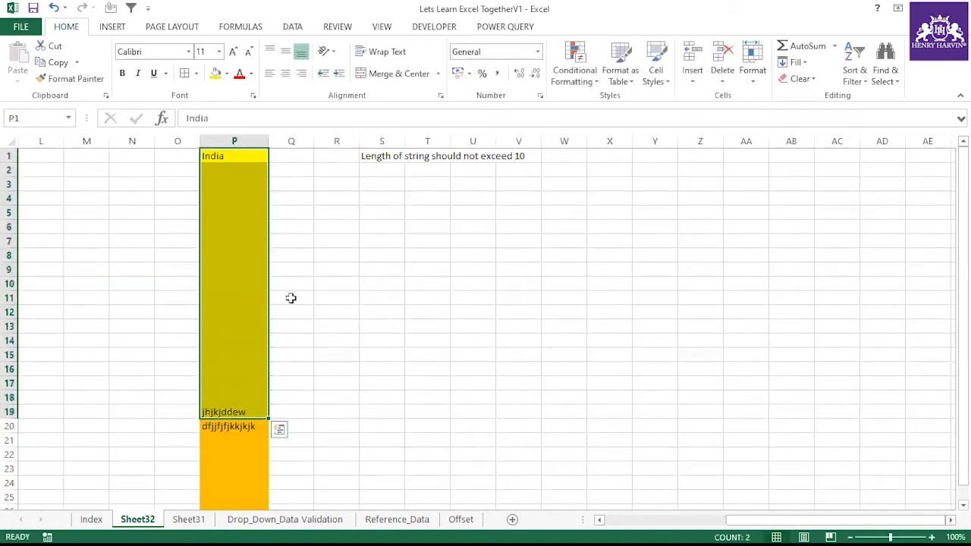
drag(243, 156, 235, 408)
click(346, 281)
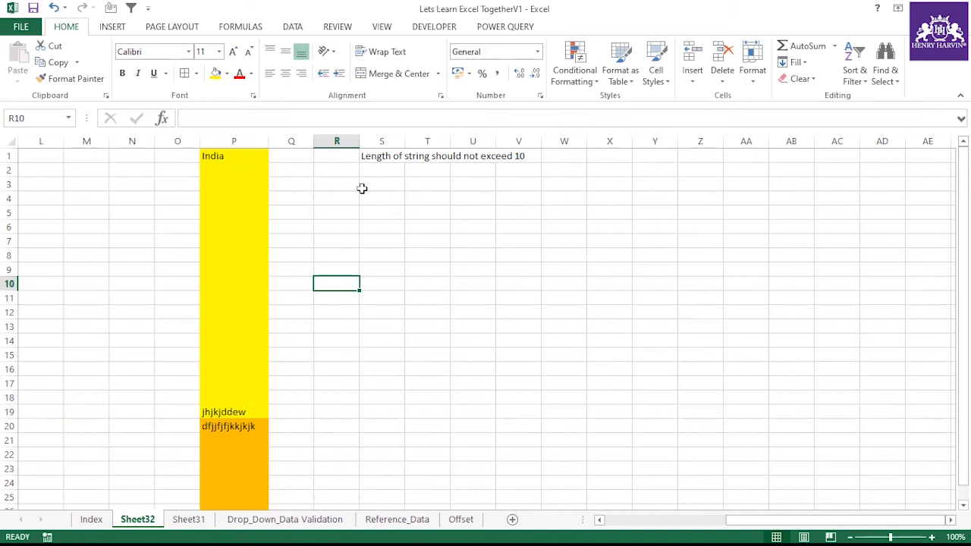
click(647, 157)
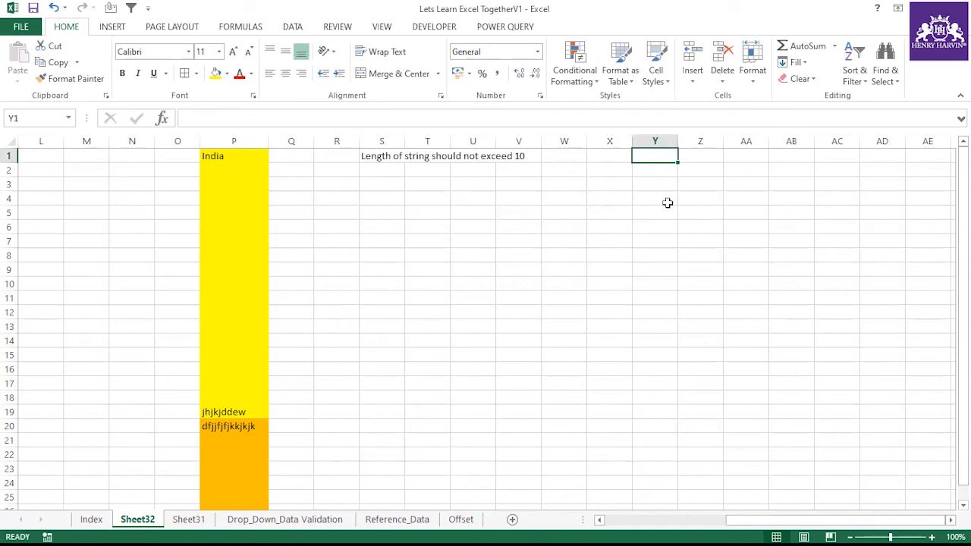
click(477, 195)
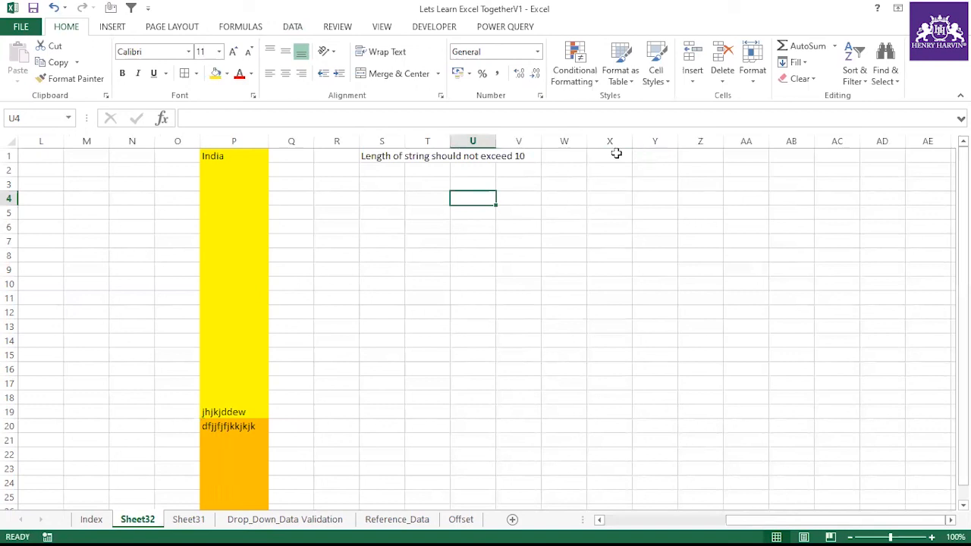
Enter a sample first name in cell X1 and the value 60 in cell Y1.
click(618, 154)
text(Amit)
key(Tab)
text(60)
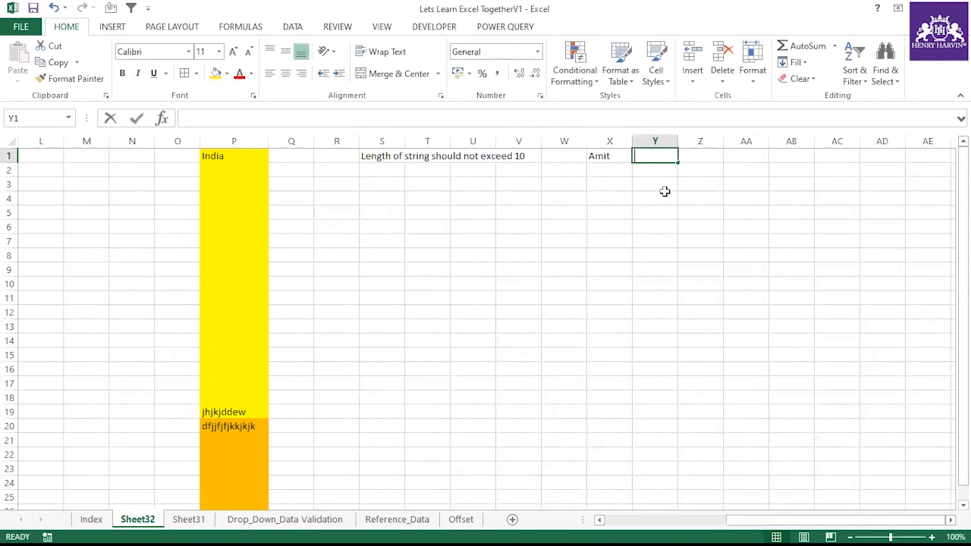
click(658, 213)
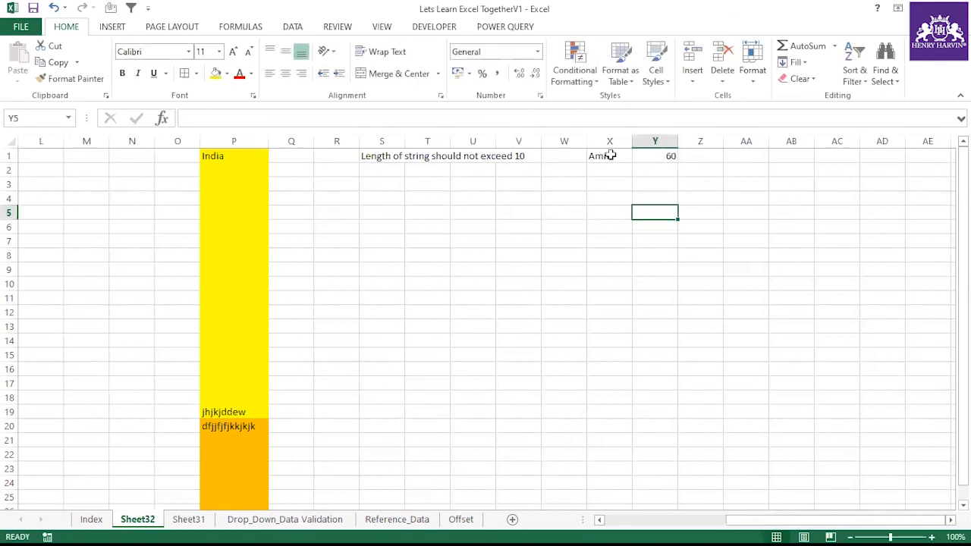
Enter 400 in cell AA2.
drag(611, 156, 654, 304)
click(659, 315)
drag(771, 160, 770, 174)
click(766, 173)
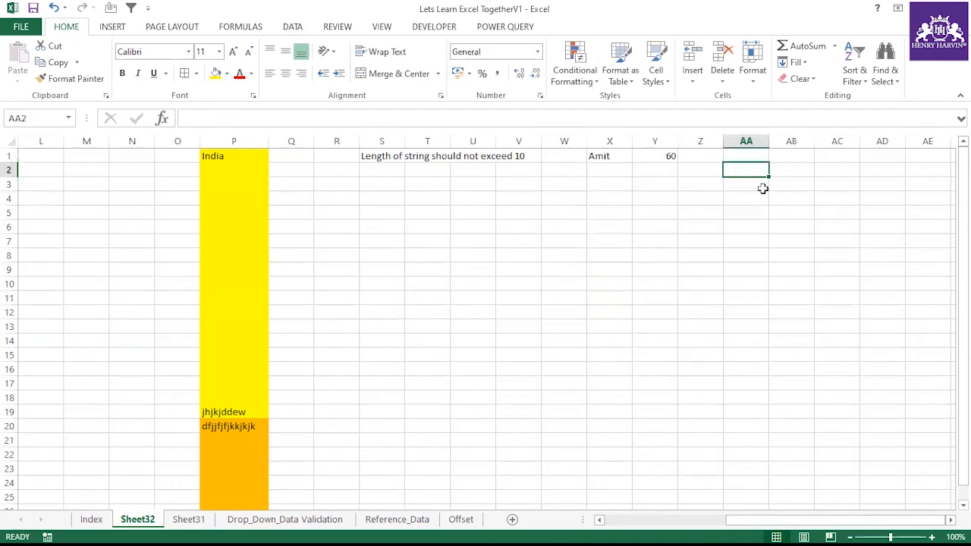
text(400)
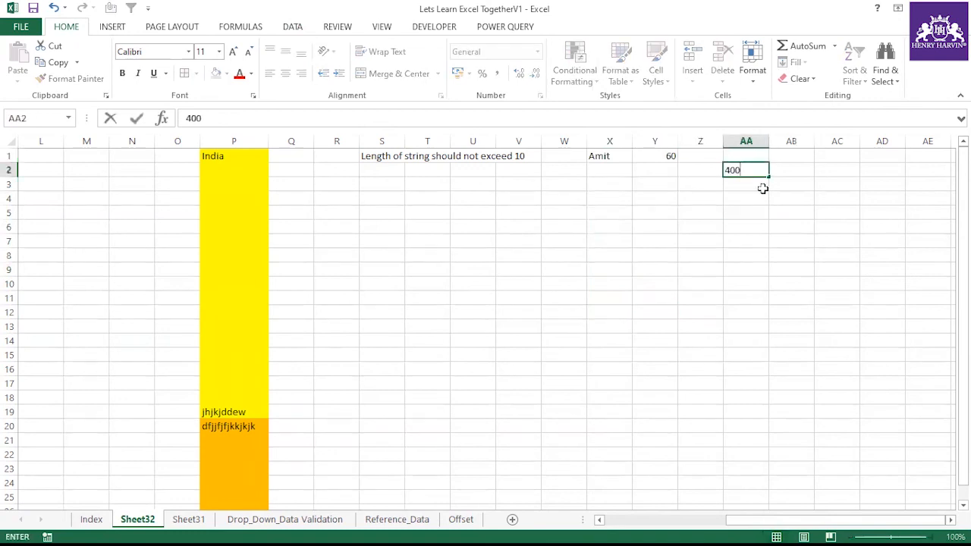
click(759, 210)
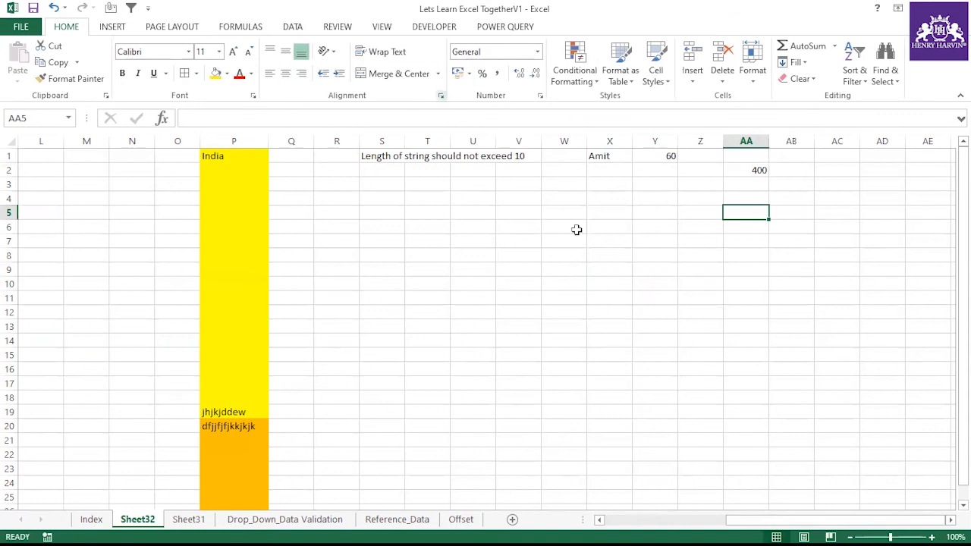
click(656, 139)
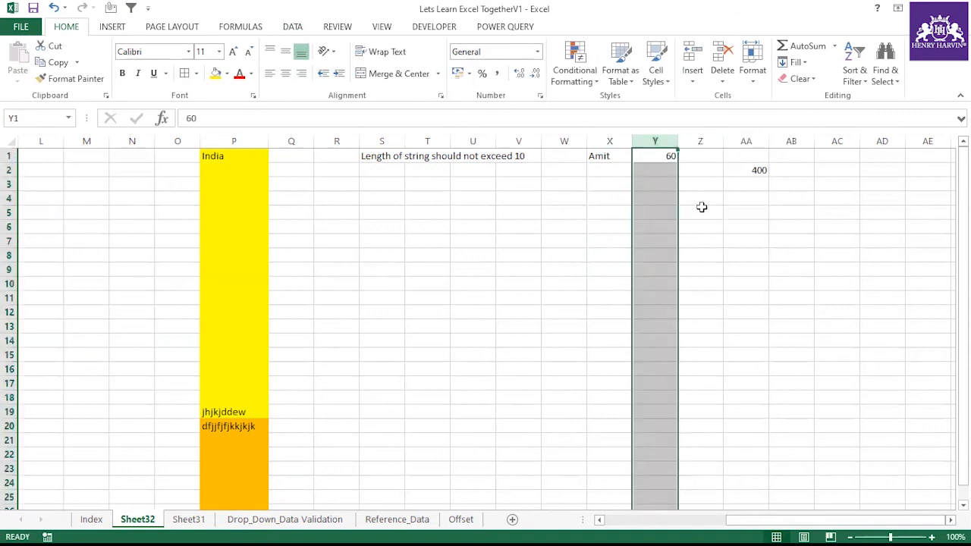
click(641, 322)
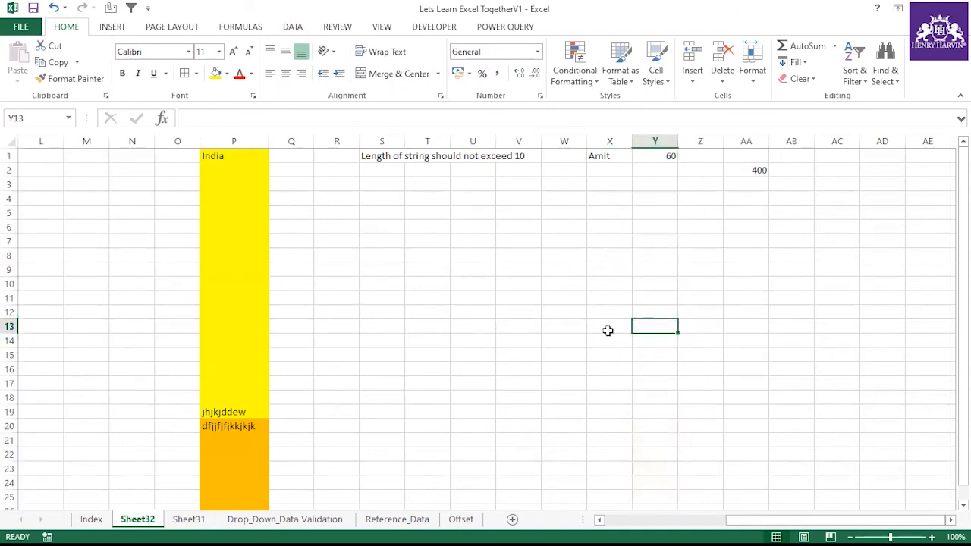
drag(650, 157, 630, 312)
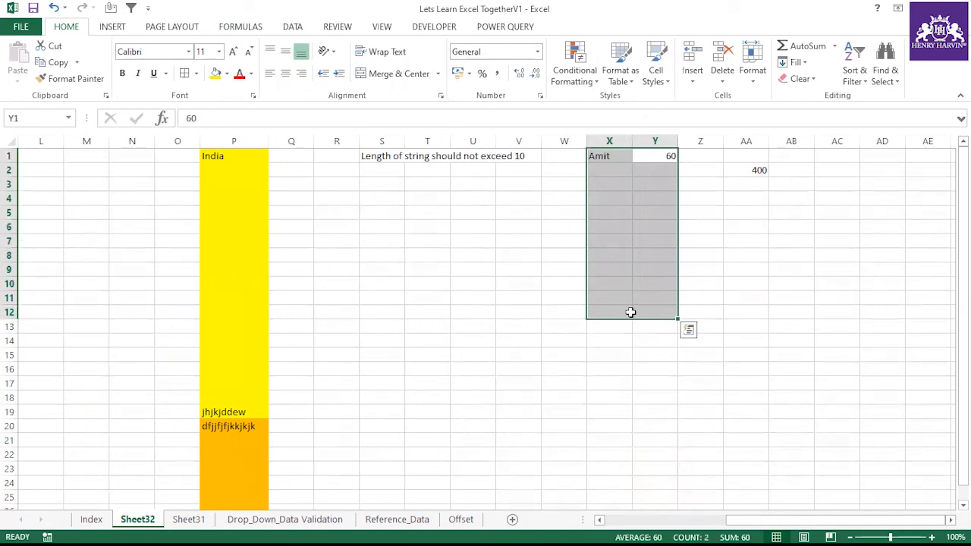
drag(640, 157, 657, 341)
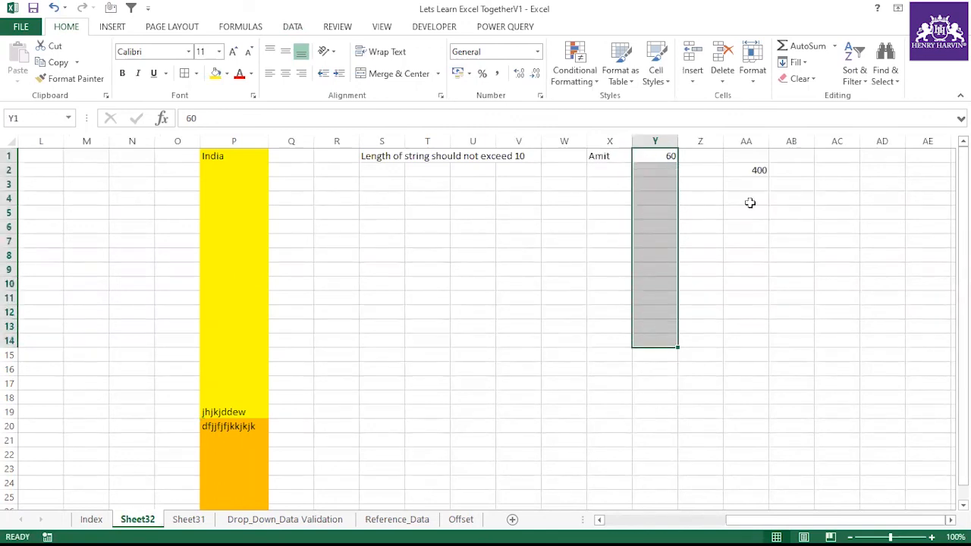
drag(607, 155, 663, 362)
click(561, 282)
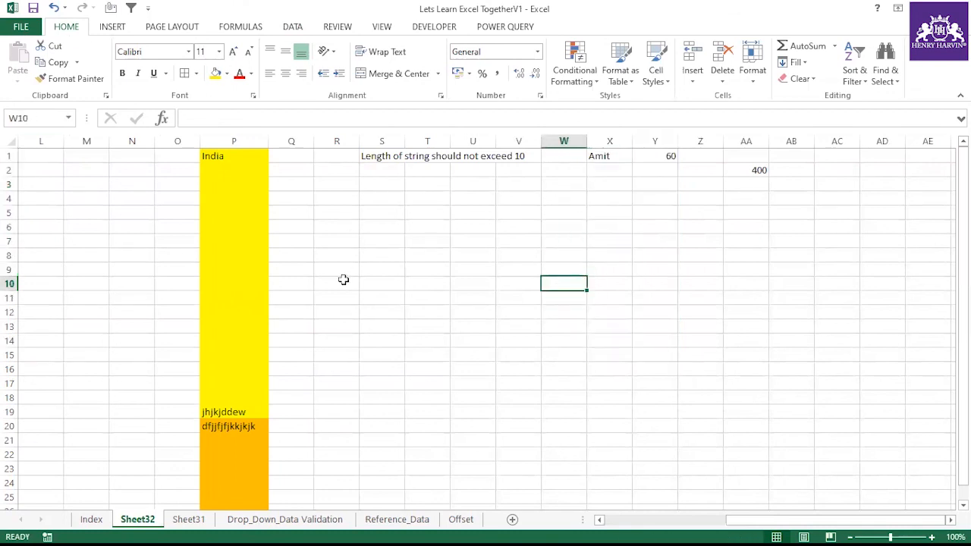
Fill the "Data Entry Restriction with multiple Criteria" cell F47 on the Index sheet with orange.
click(91, 520)
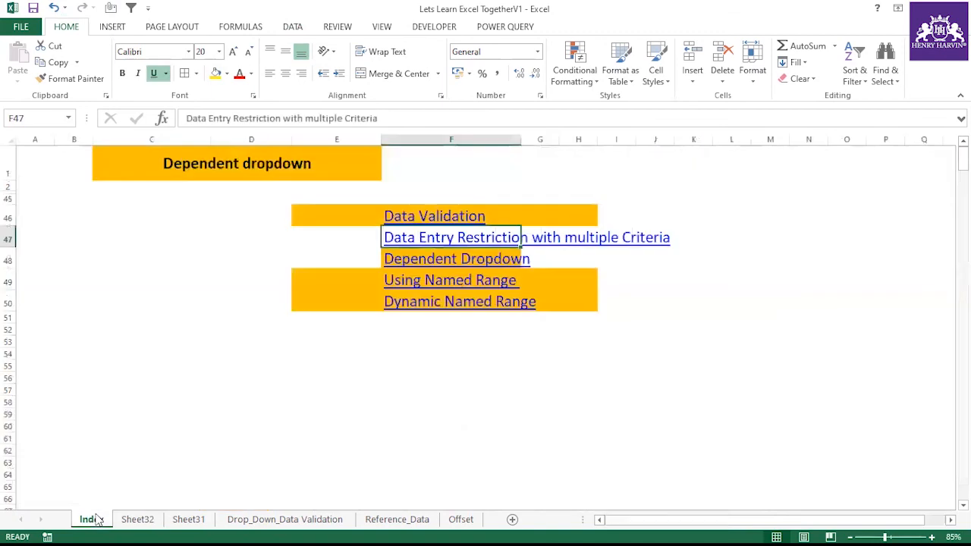
click(229, 164)
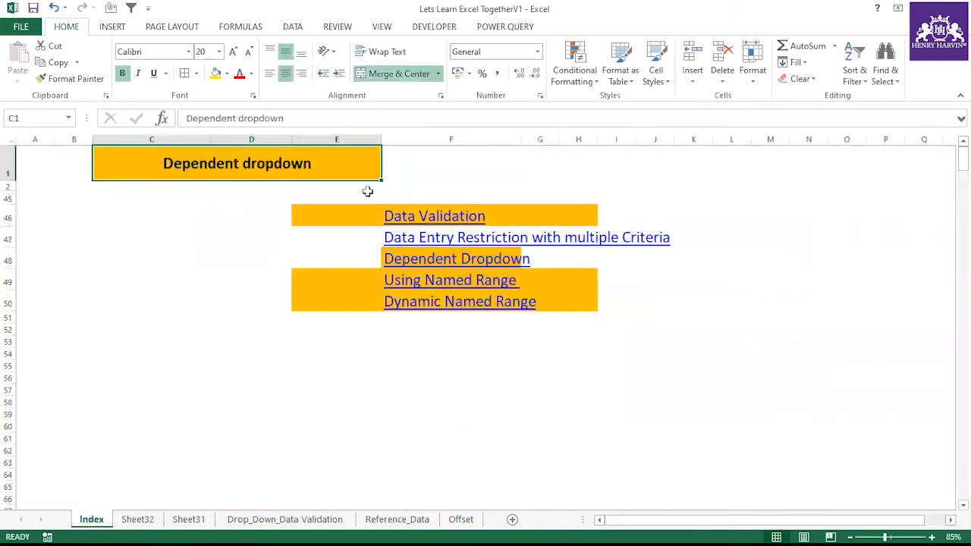
click(391, 233)
click(227, 74)
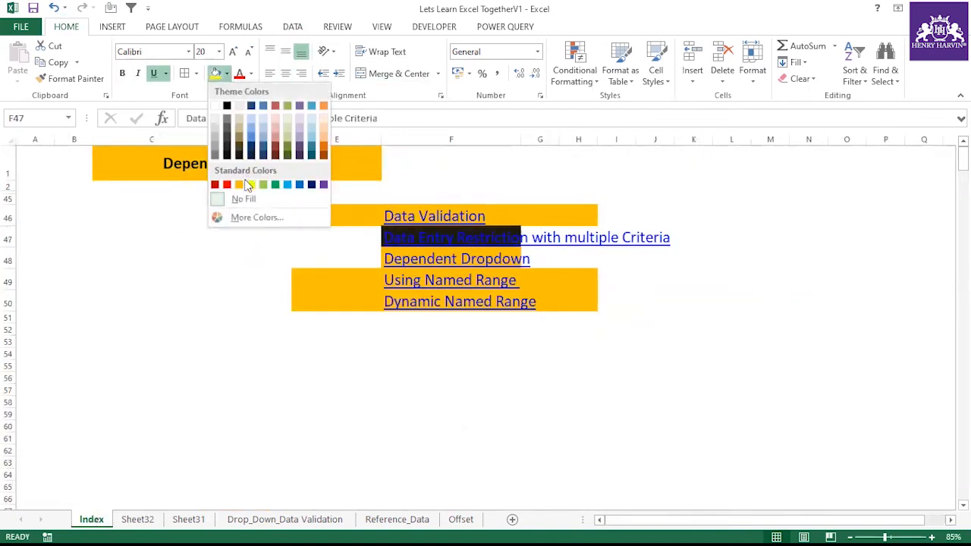
key(Escape)
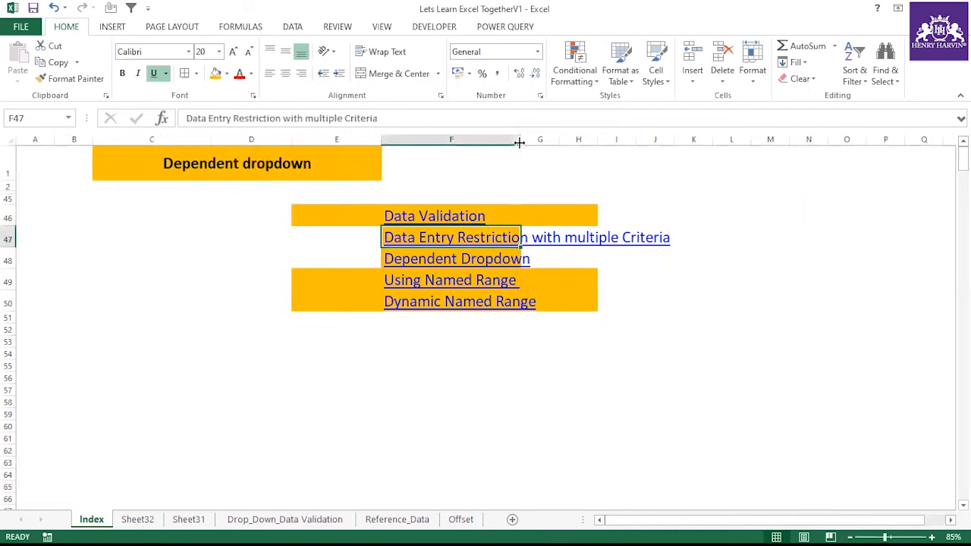
click(594, 35)
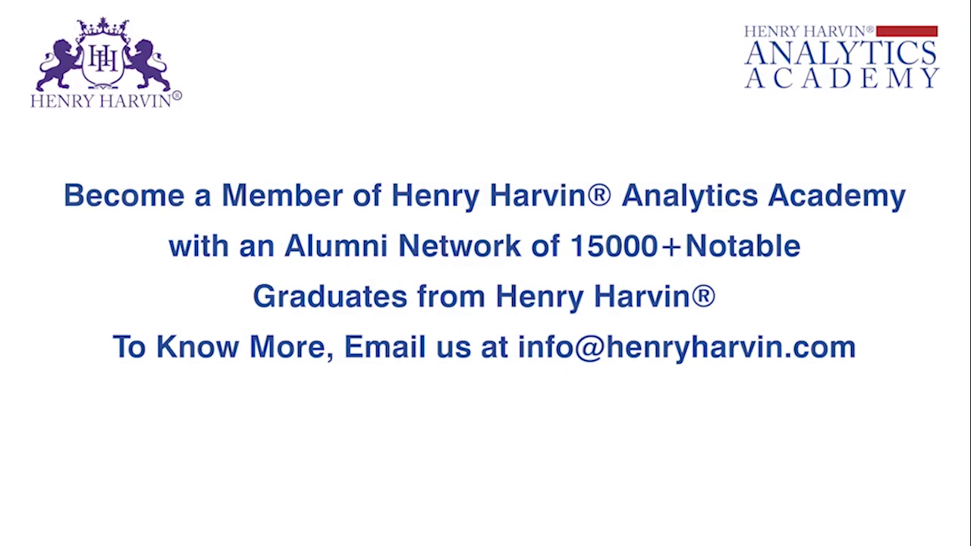